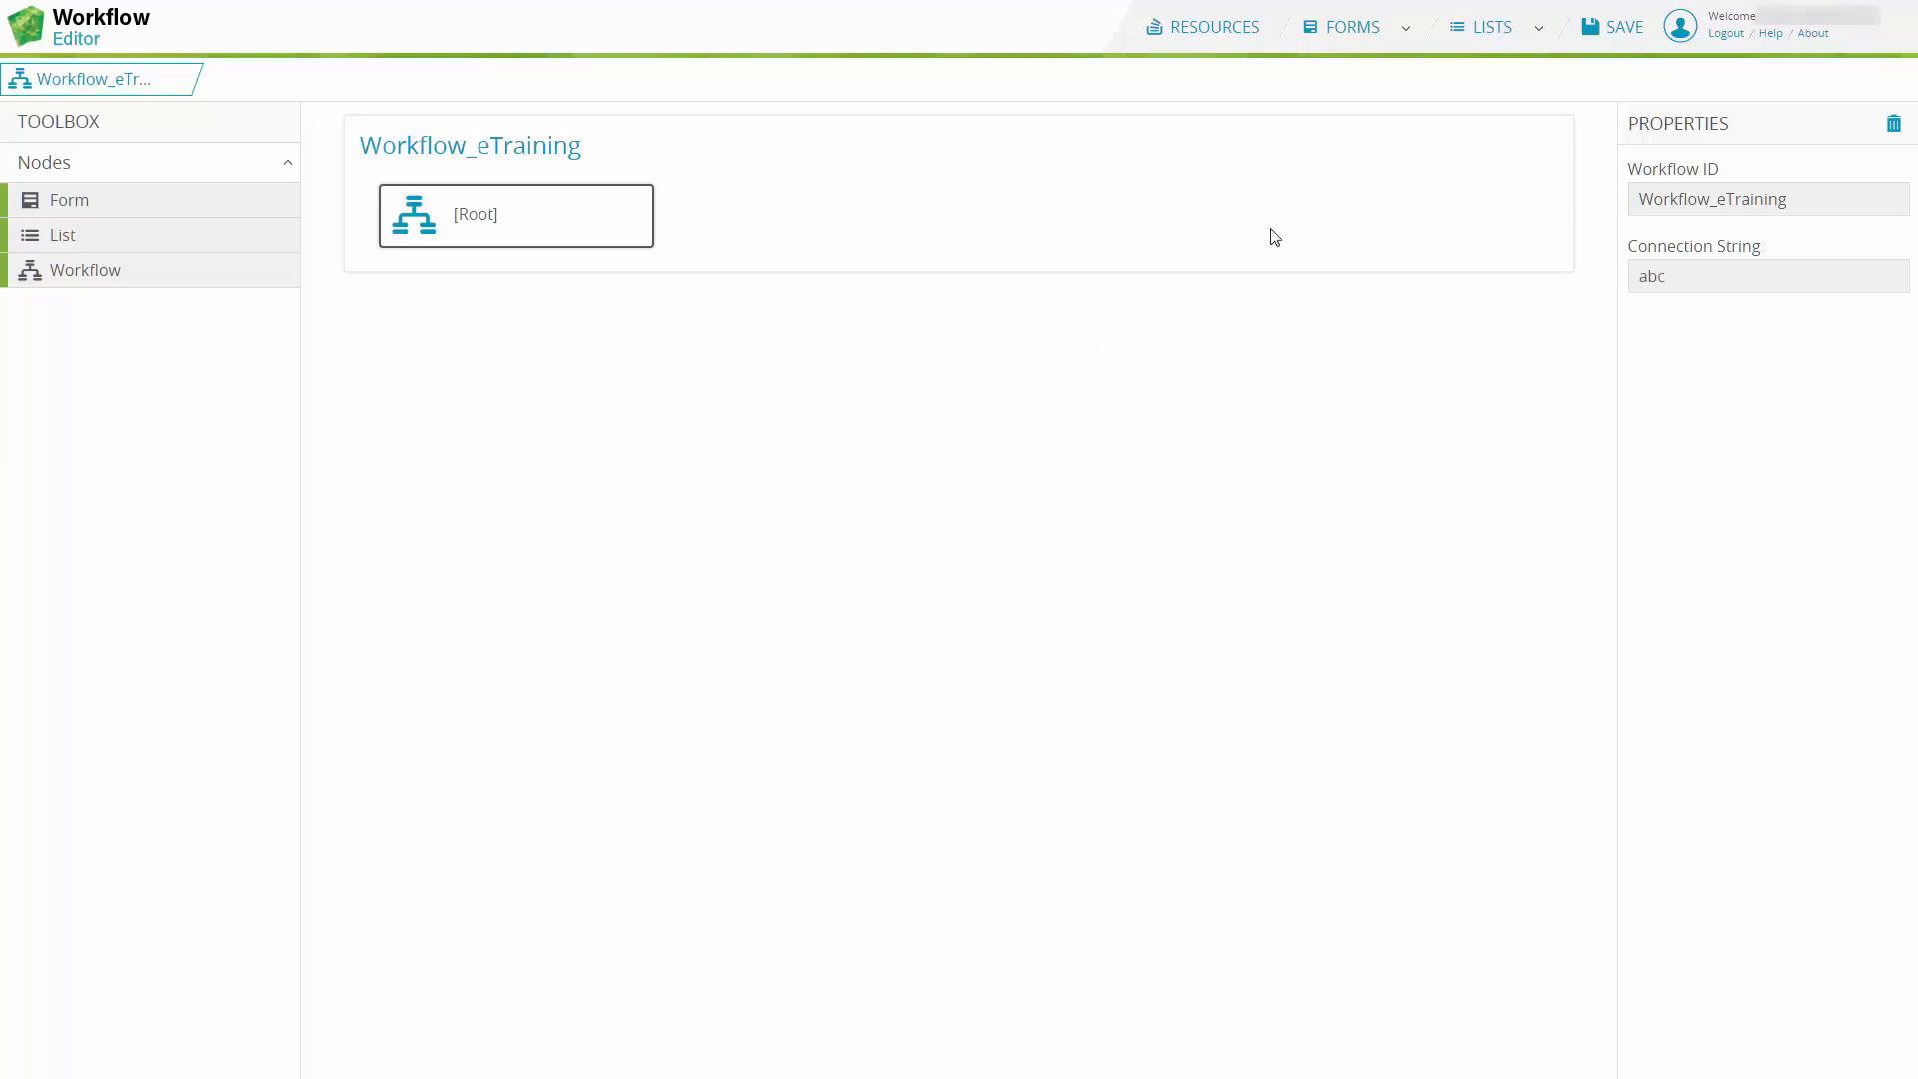
Step: Open the forms overview of the Workflow_eTraining workflow and create a new form
click(1405, 30)
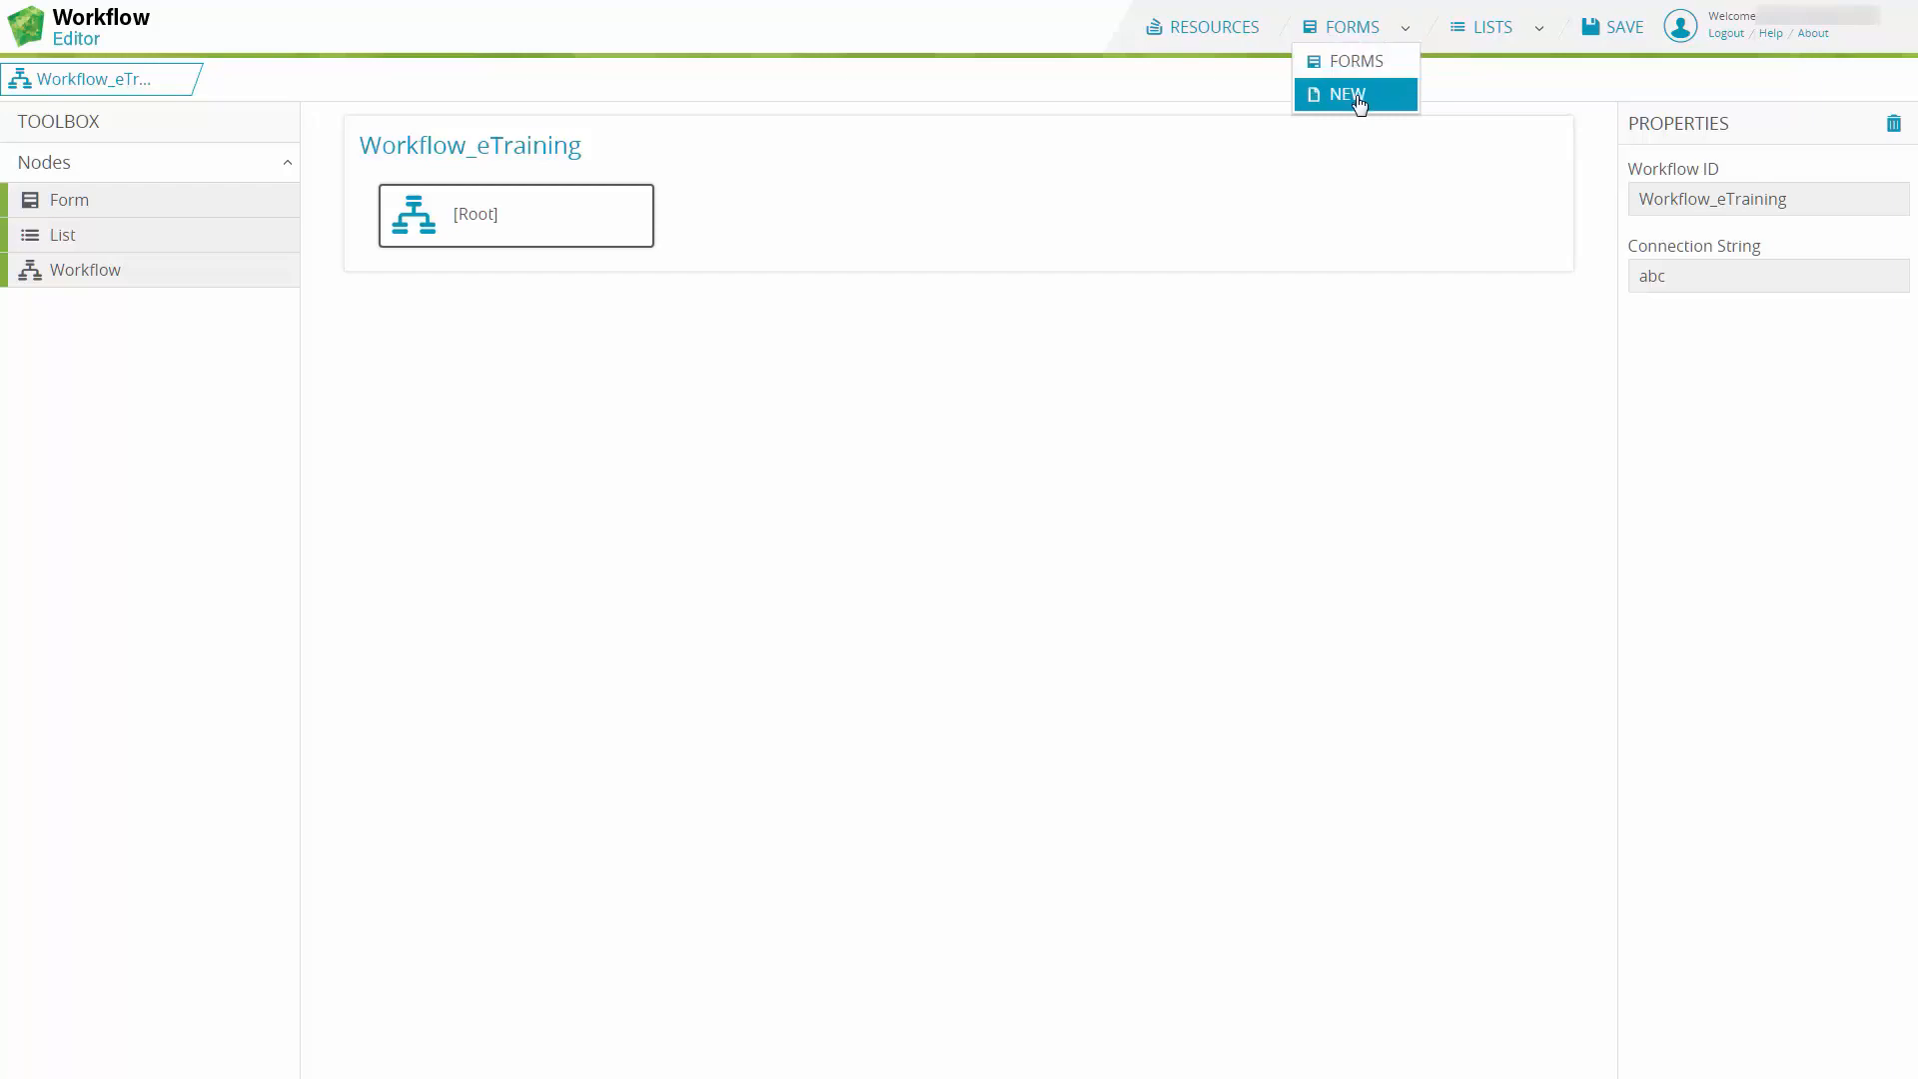
click(1342, 27)
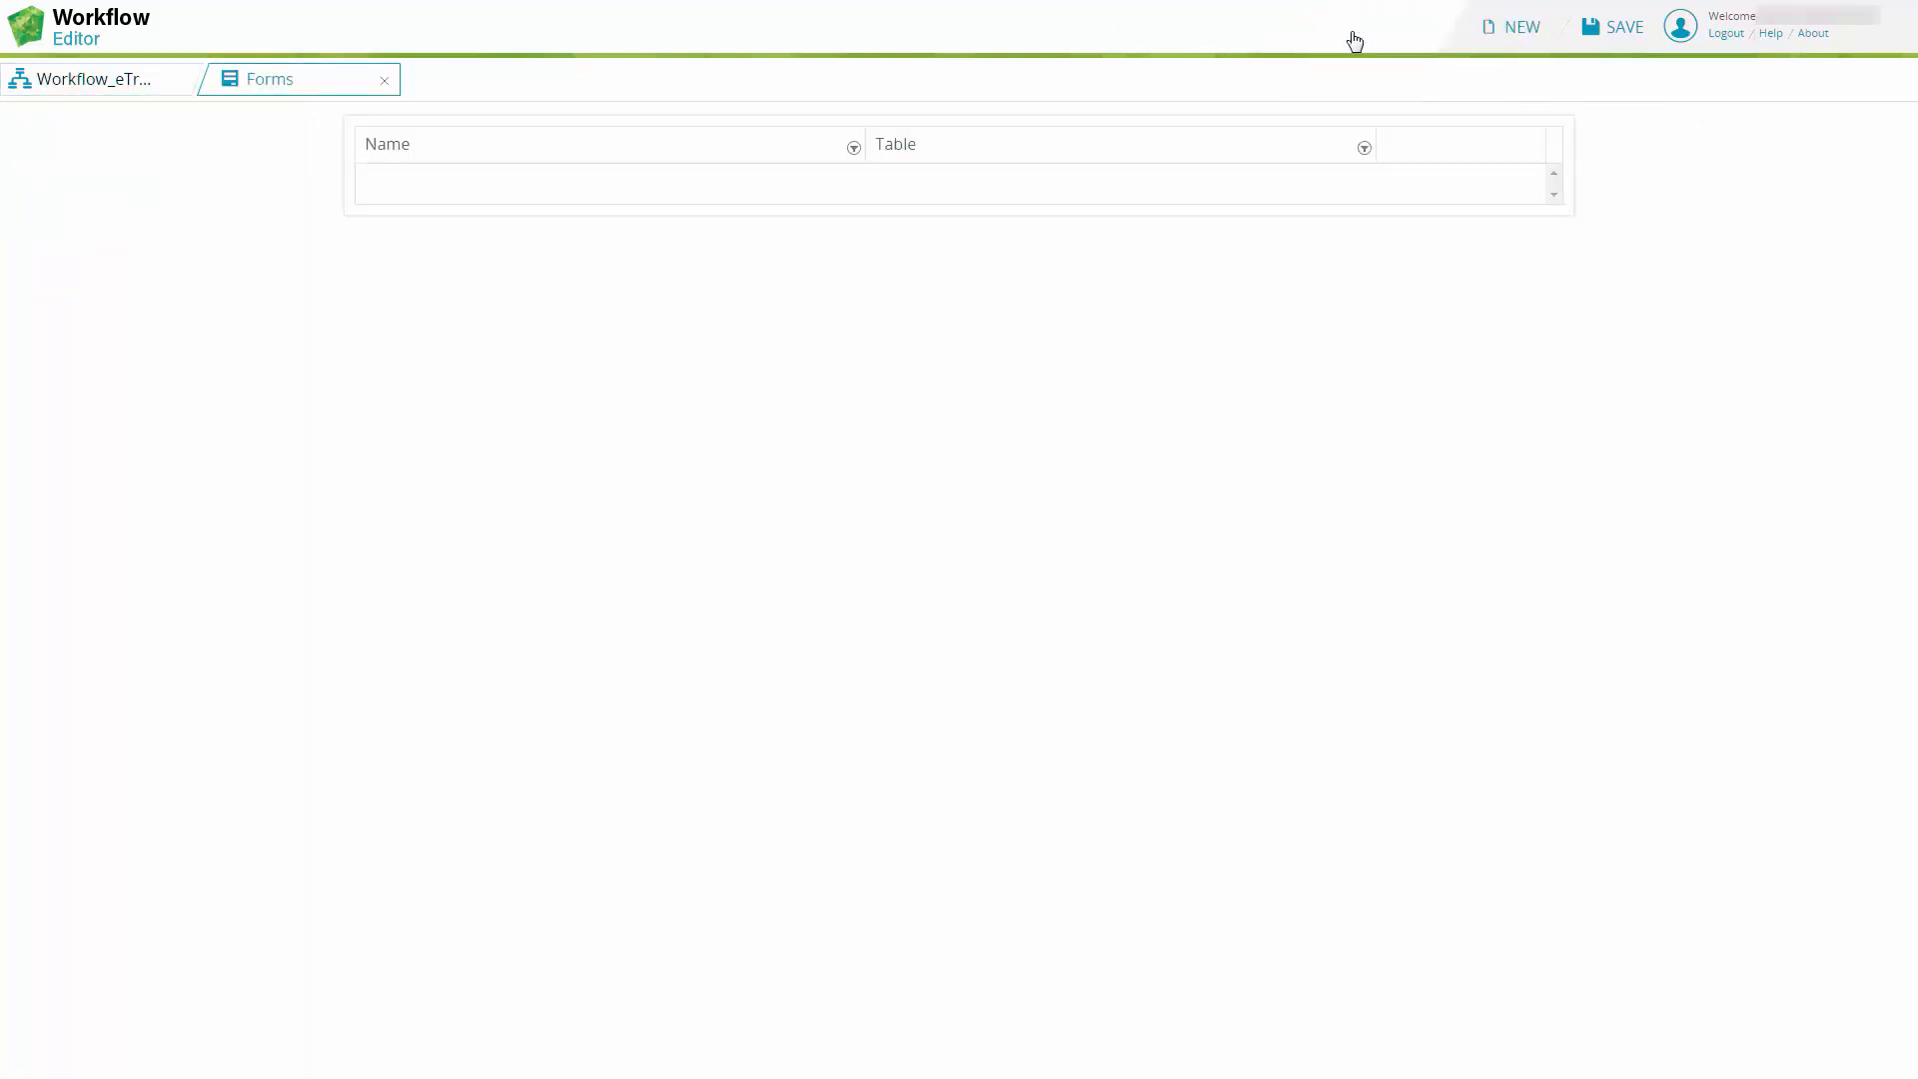
click(1512, 30)
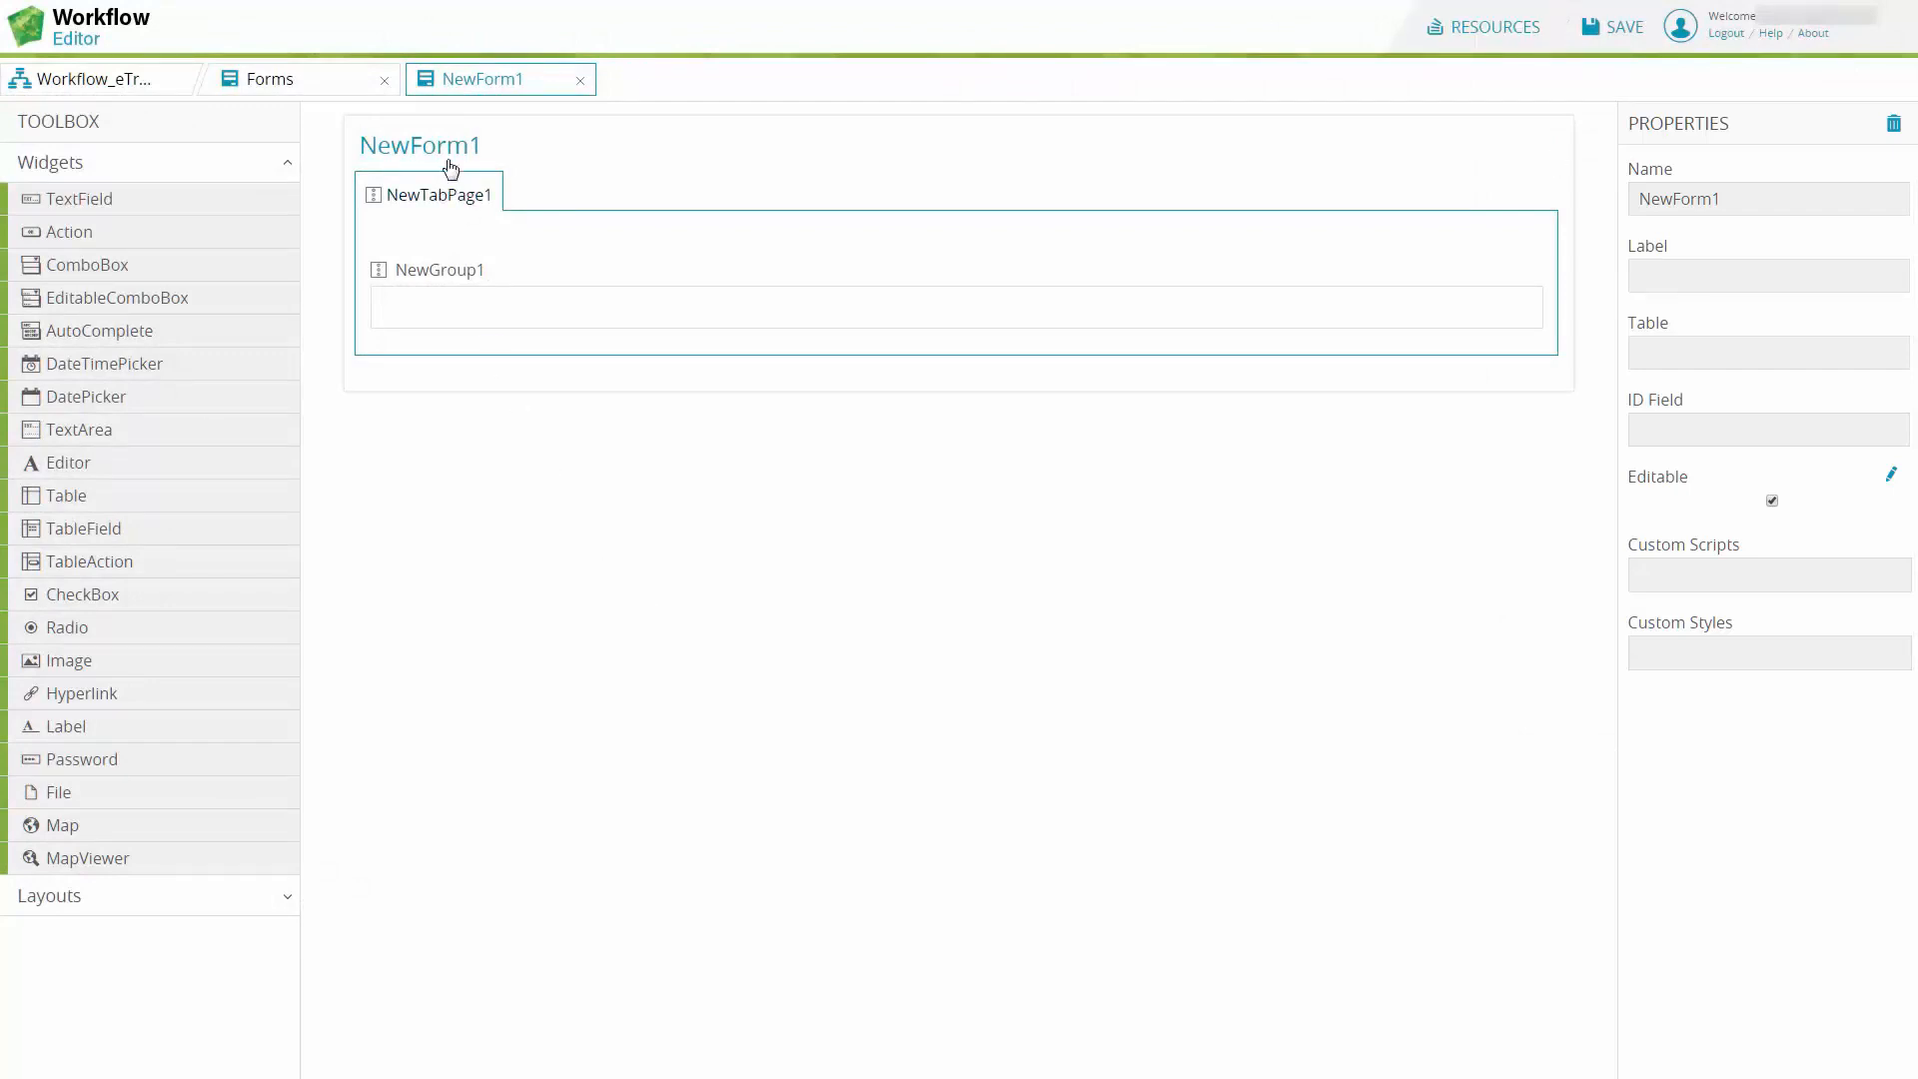
Step: Set the new form's name and label to Budget and its ID field to ID
drag(1828, 189, 1566, 199)
text(Budget)
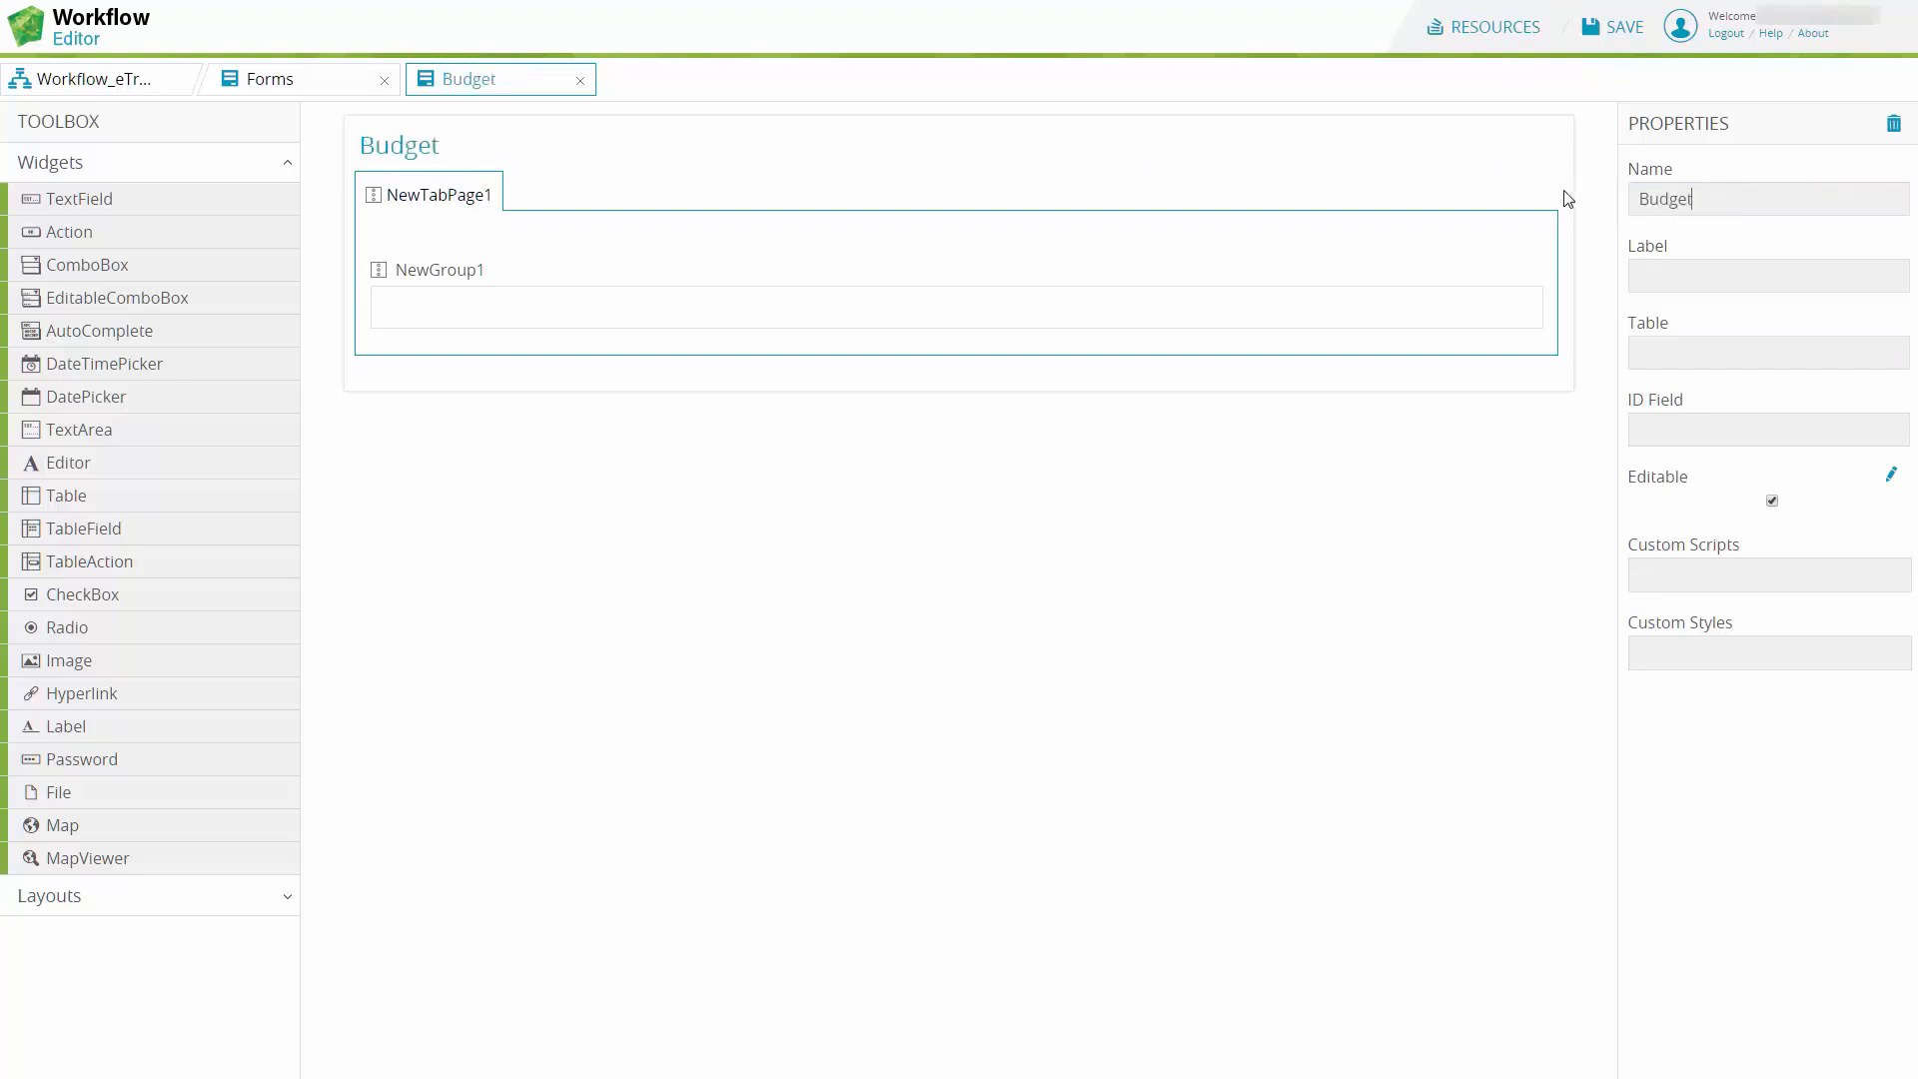
key(Tab)
text(Budget)
click(1671, 438)
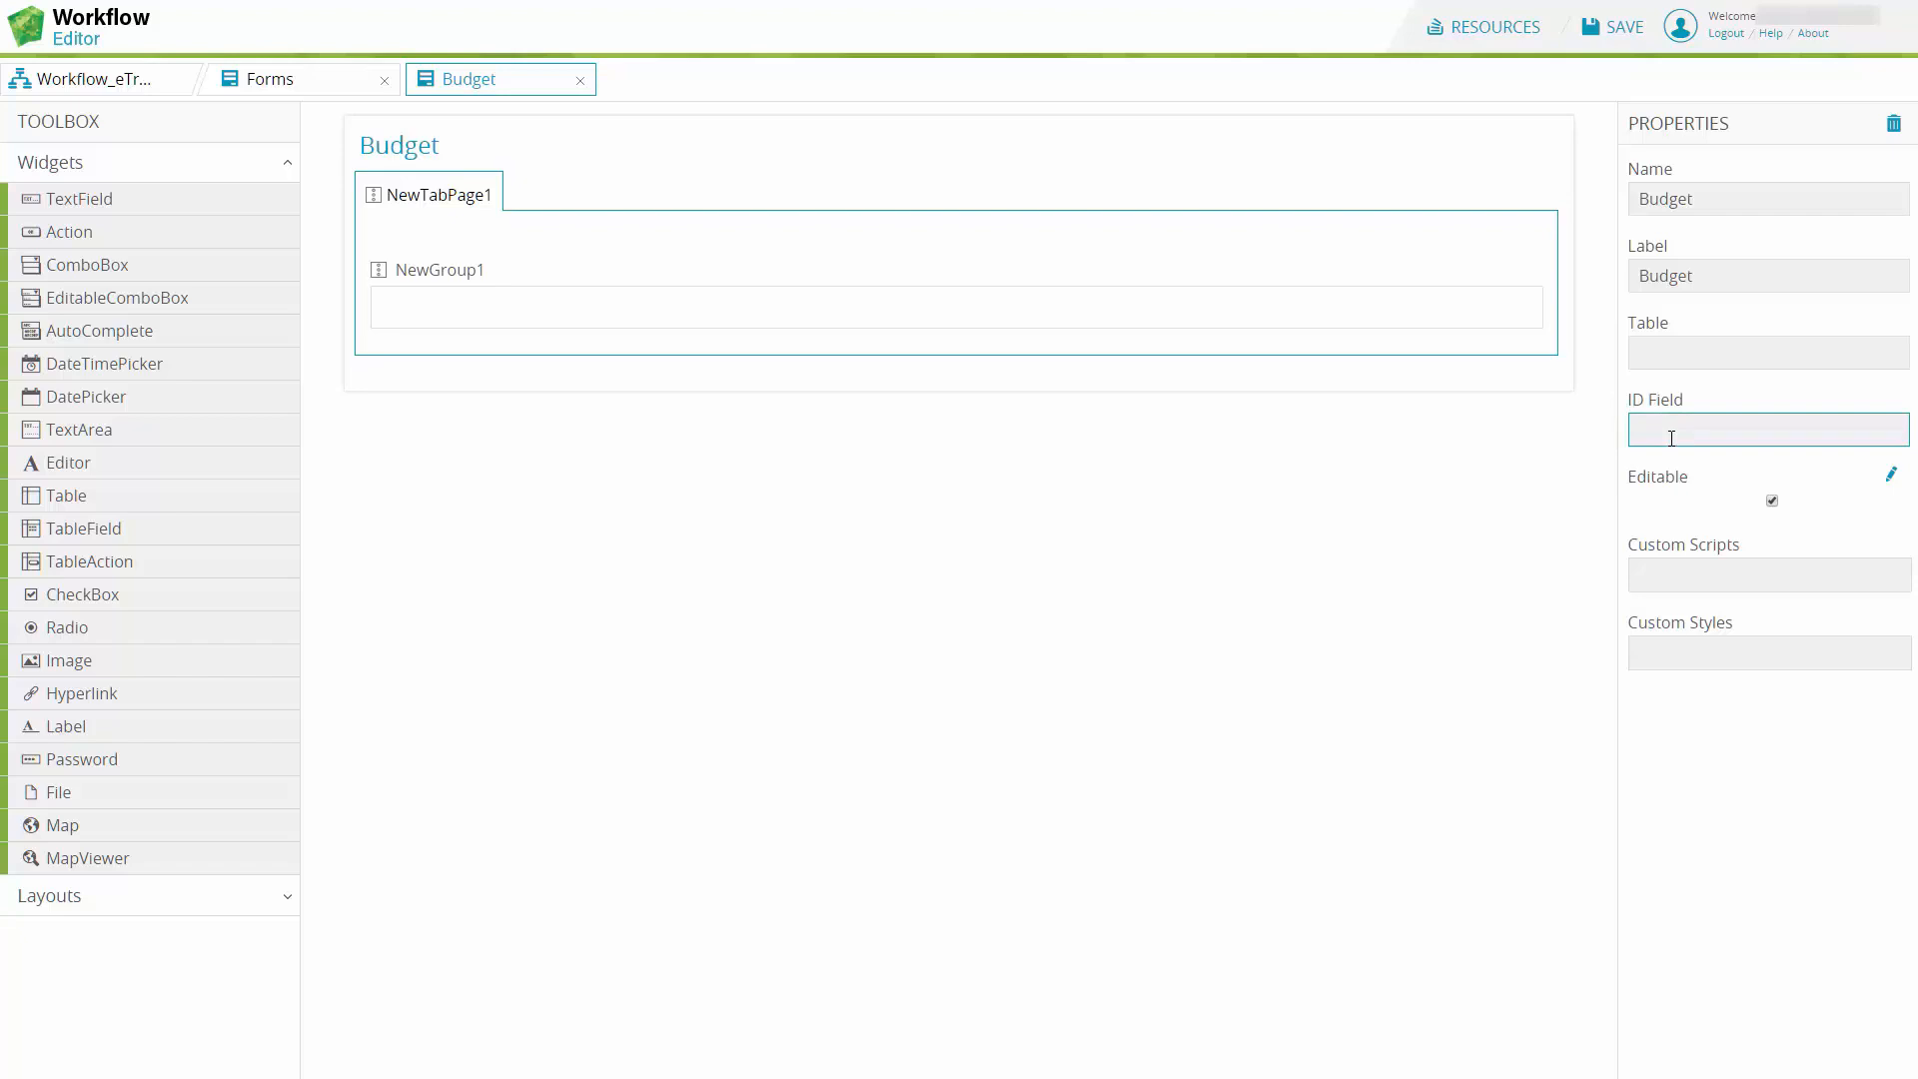
text(ID)
key(Return)
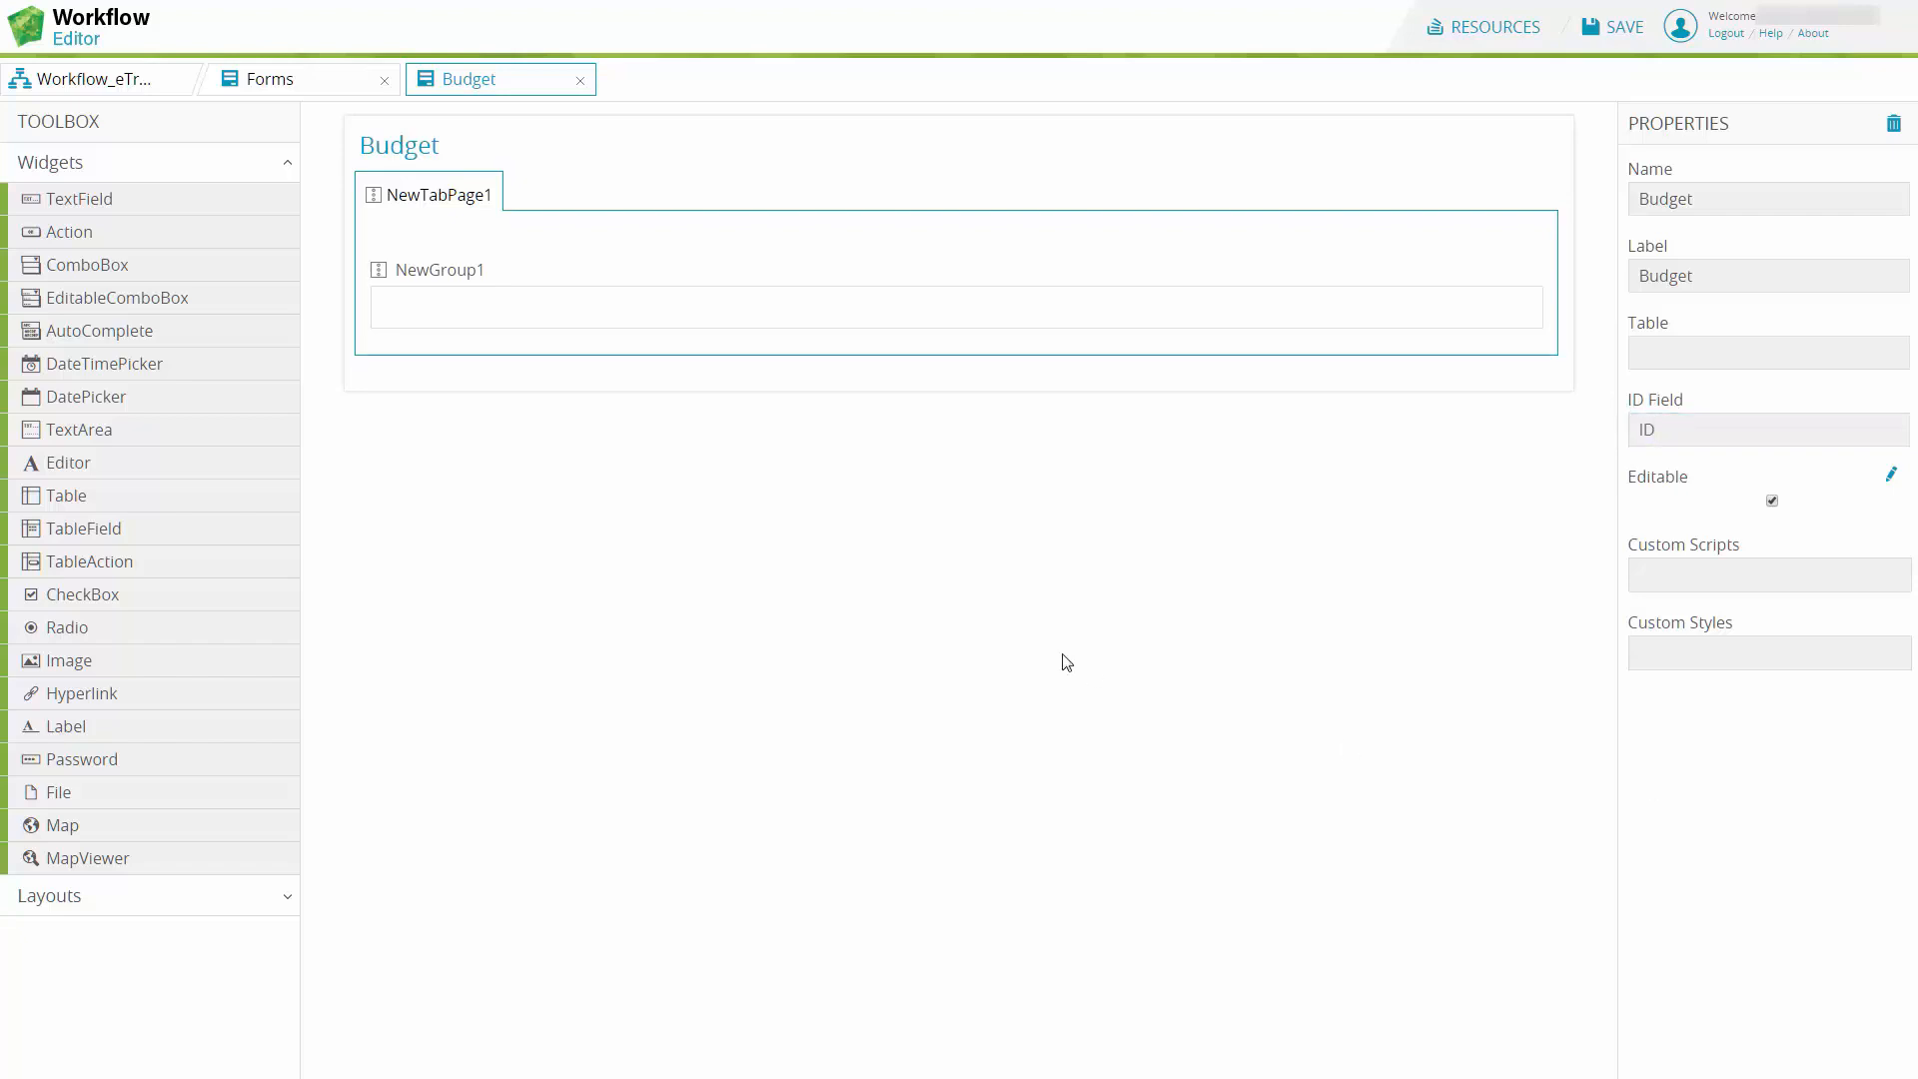
Step: Rename the form's tab page to LocalBudgetTab and set its label to General
click(383, 196)
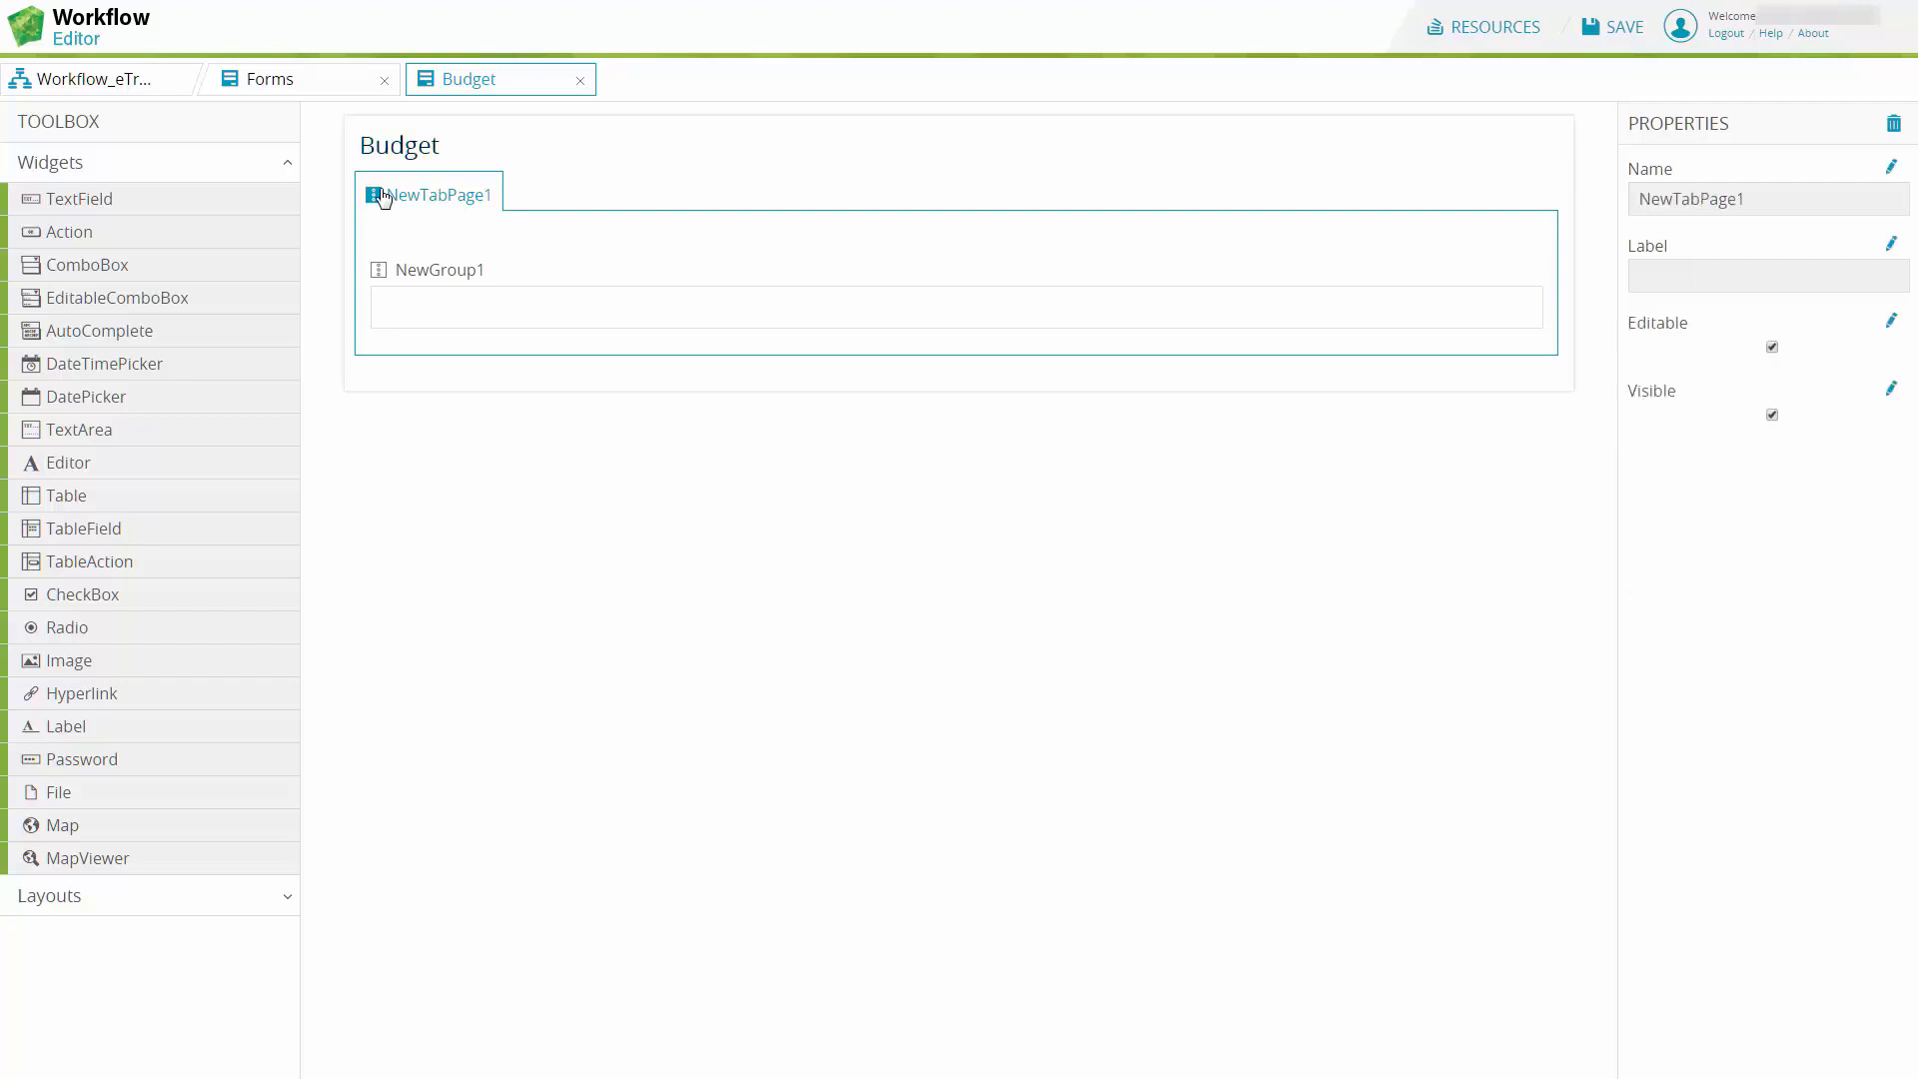
drag(1758, 203, 1561, 207)
text(Local)
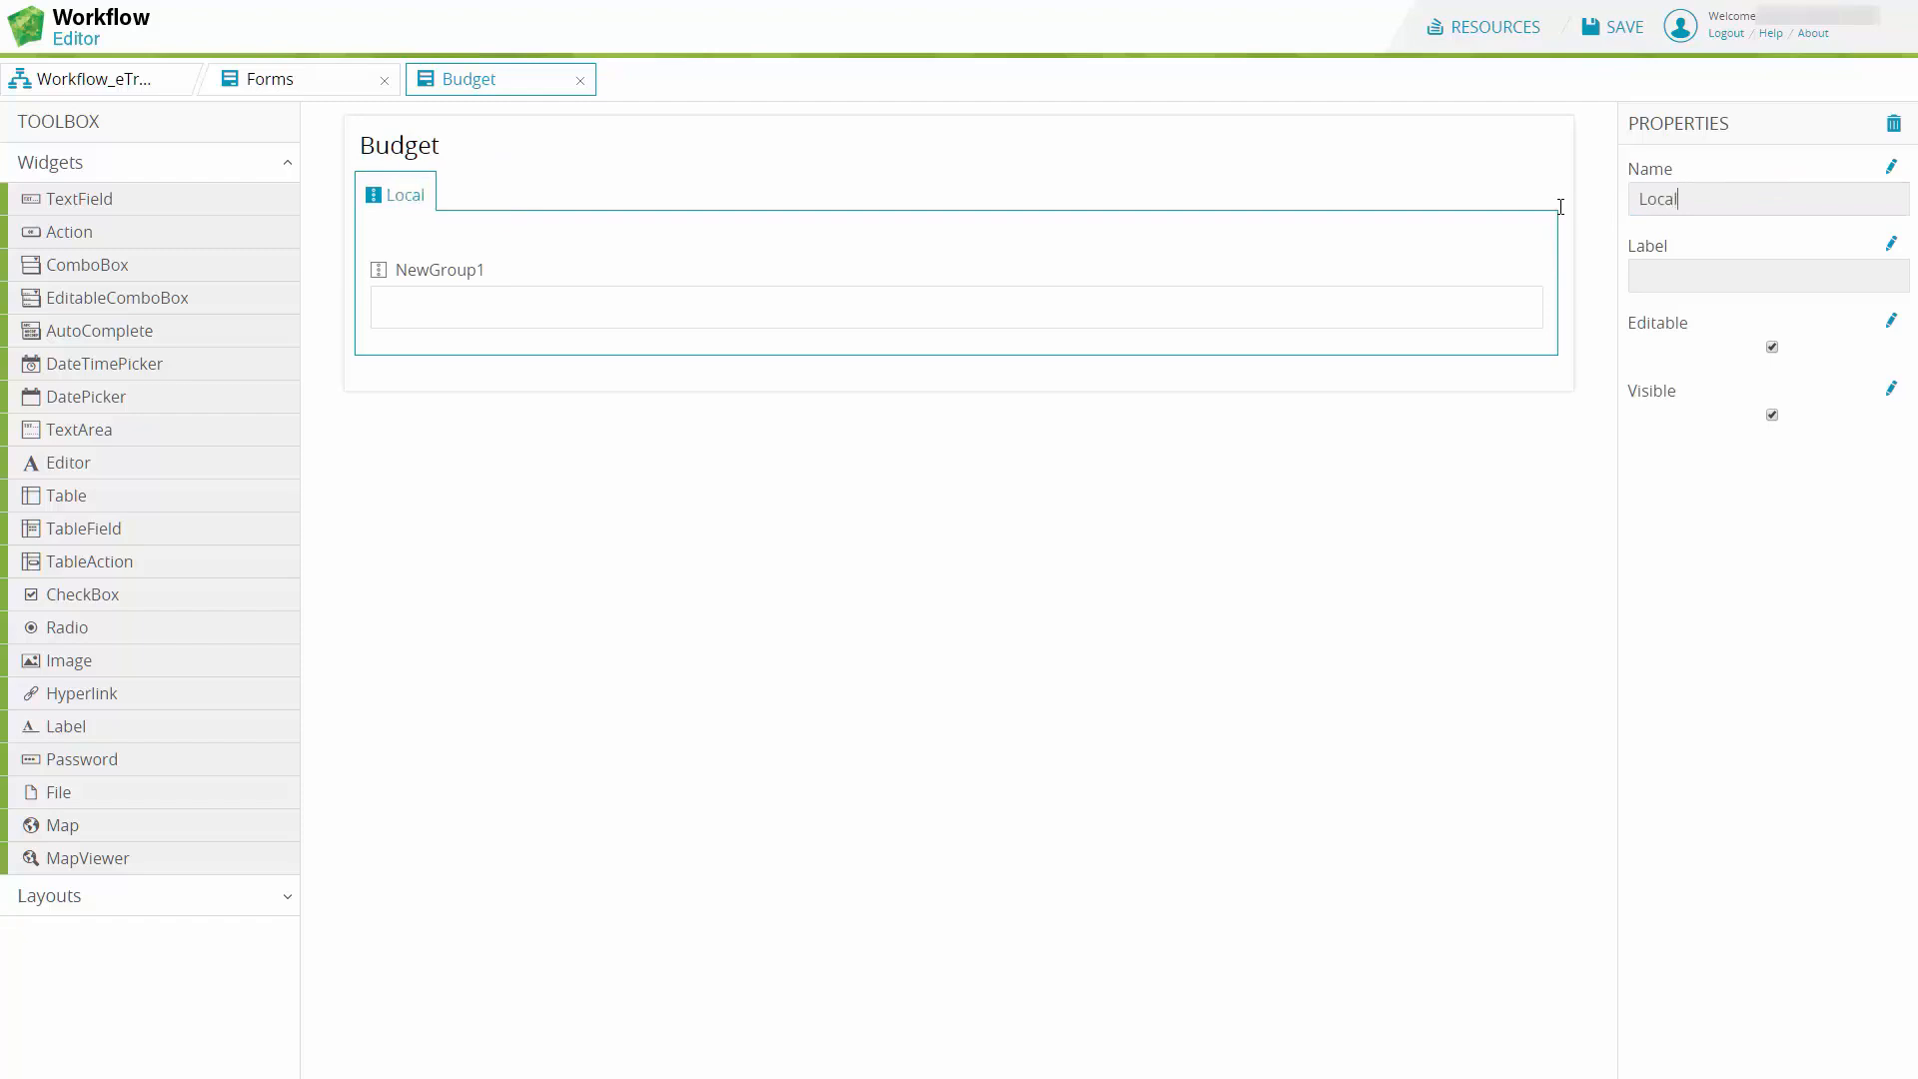
text(BudgetTab)
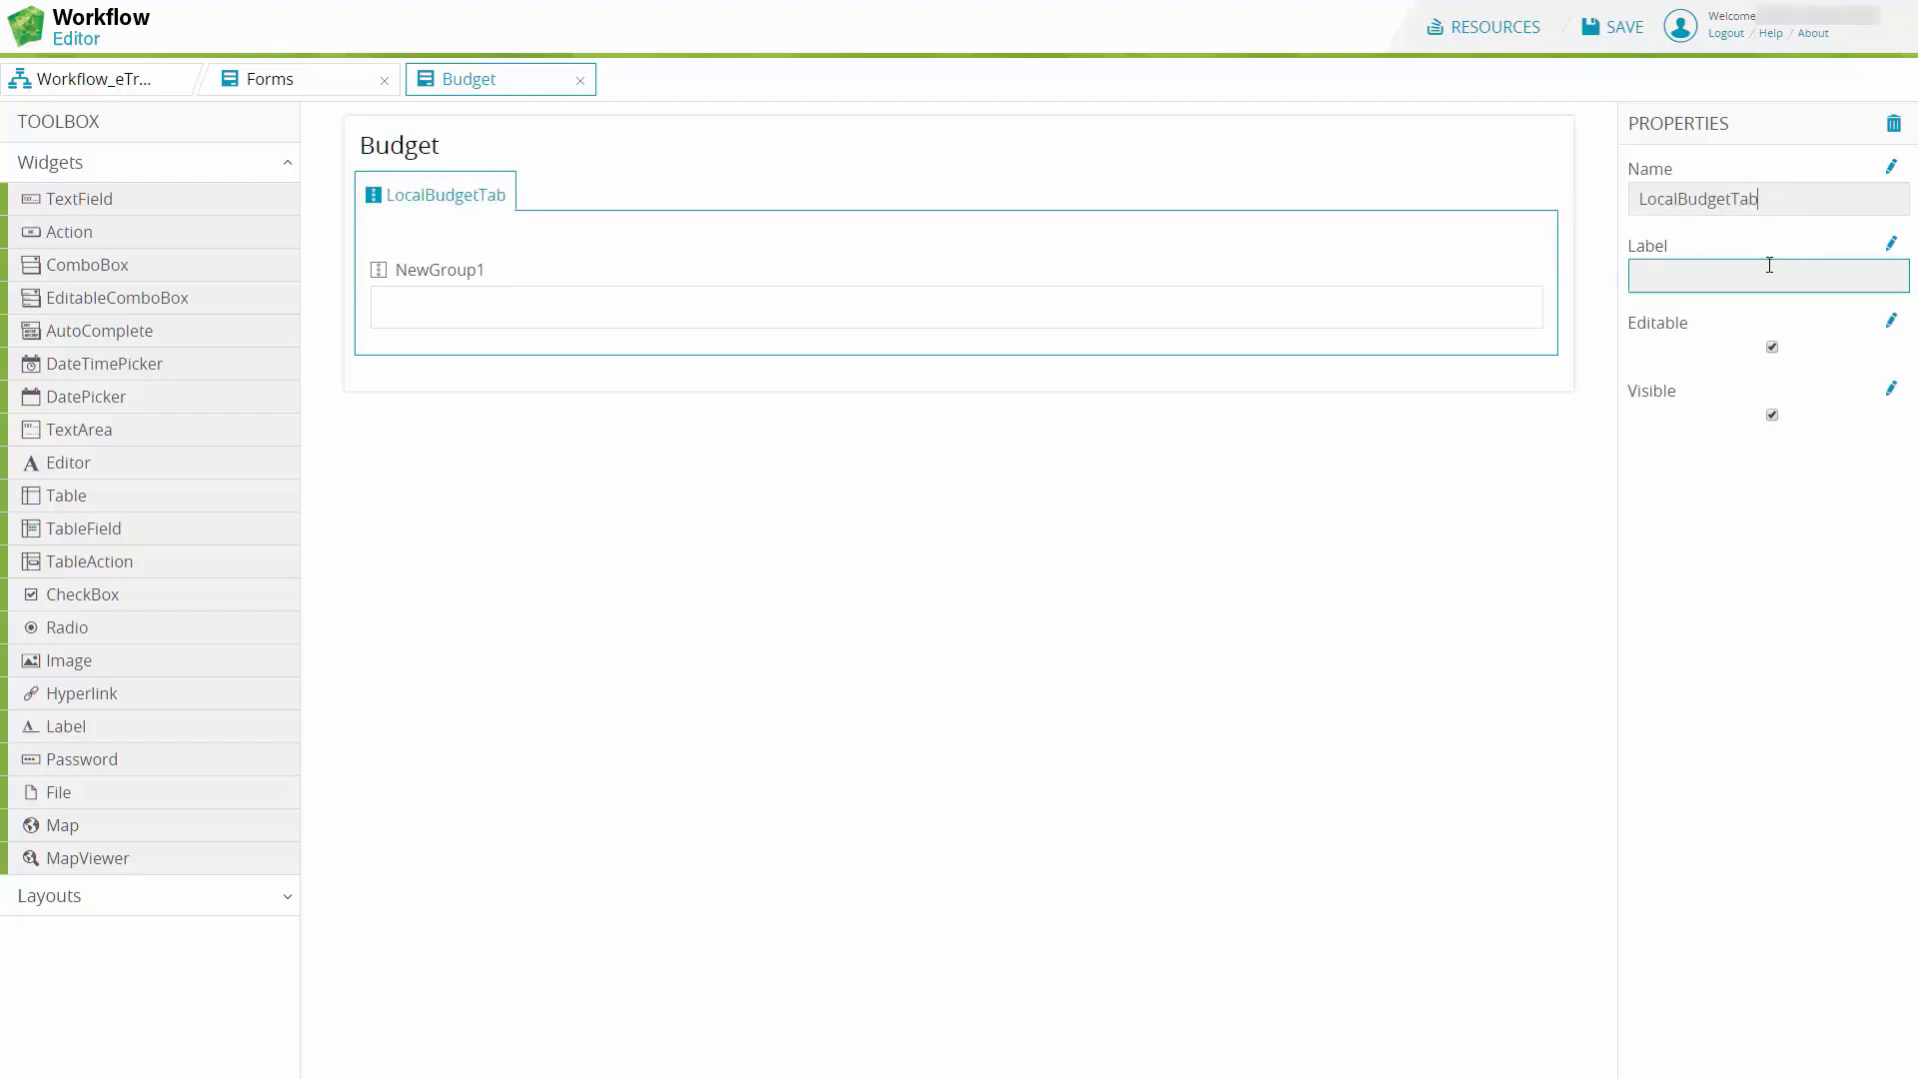
click(1813, 275)
text(General)
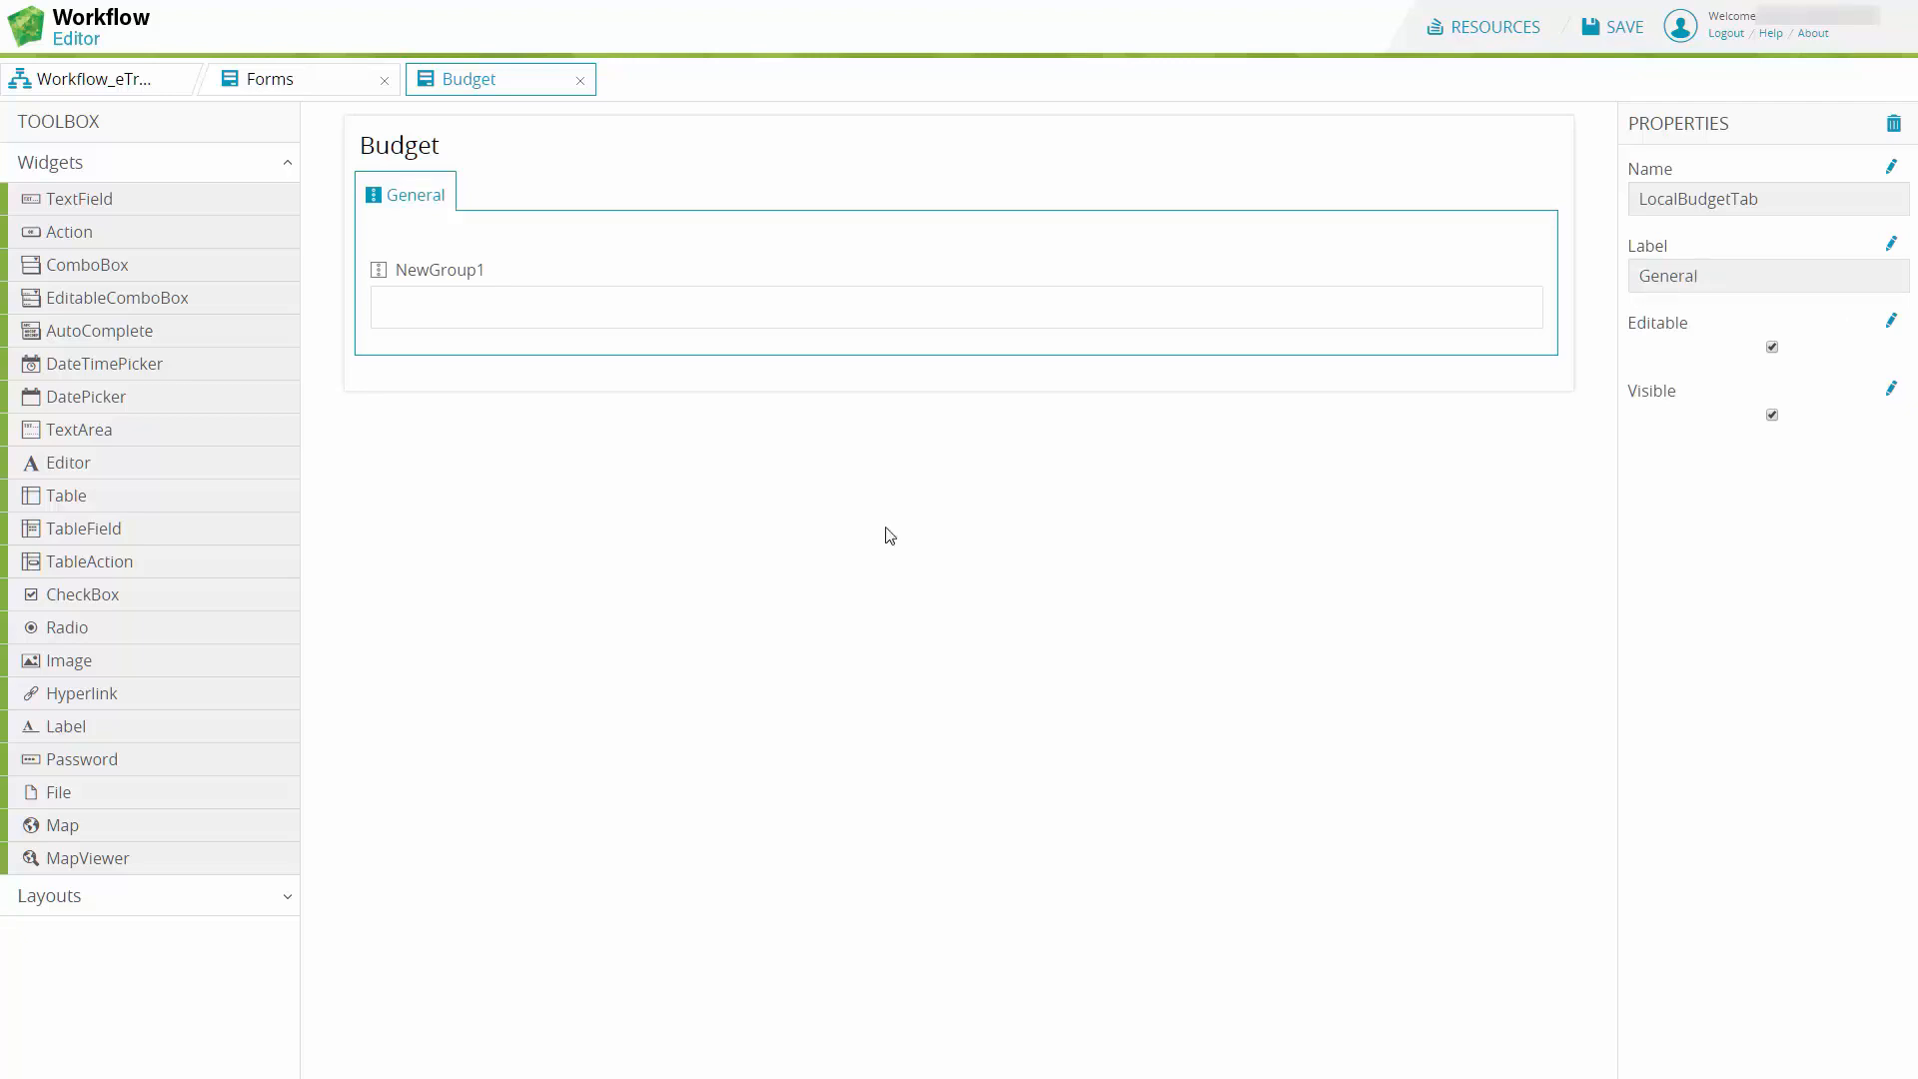
Step: Rename the group on the General tab to LocalBudgetGroup and label it "Welcome to the Community Budget voting in Lodz"
click(380, 270)
click(1768, 197)
key(ctrl+a)
text(LocalBudgetGroup)
key(Tab)
text(Welcome to the Community Budget voting in Lodz)
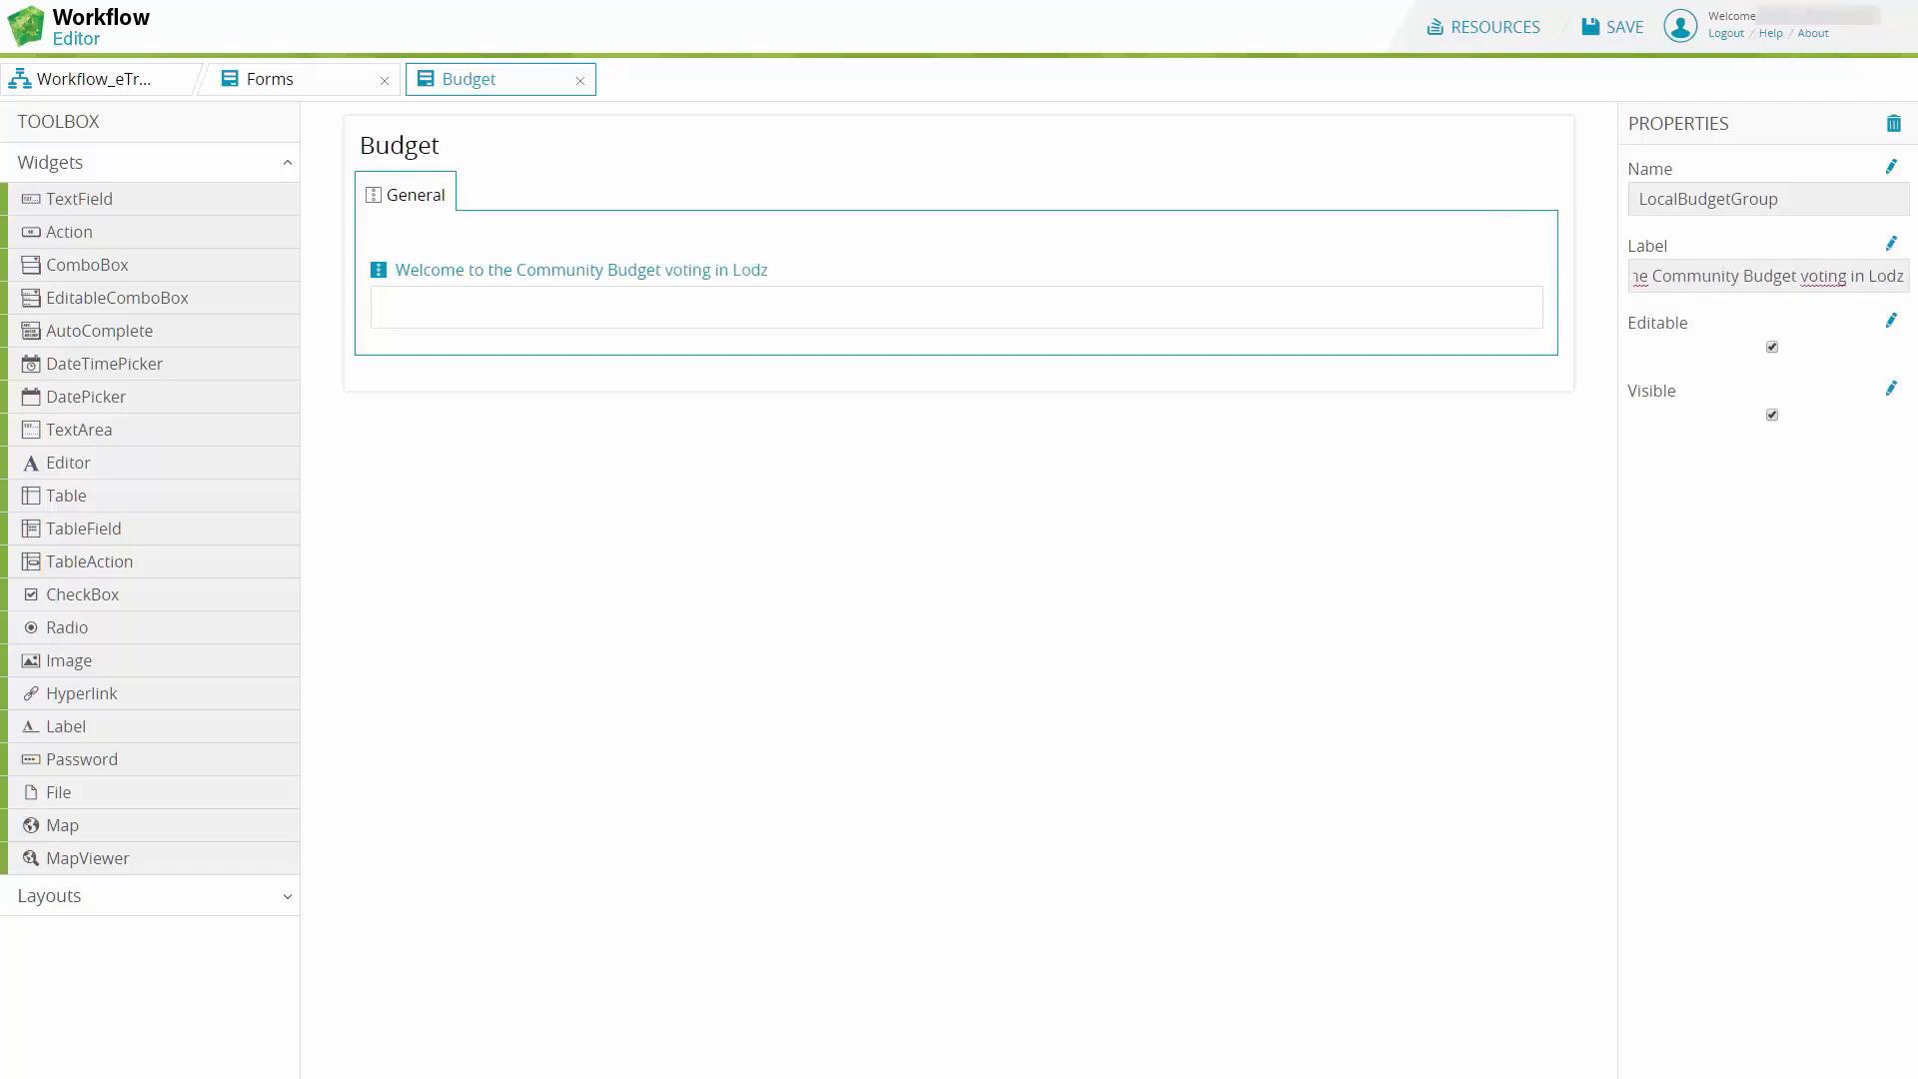
click(1341, 912)
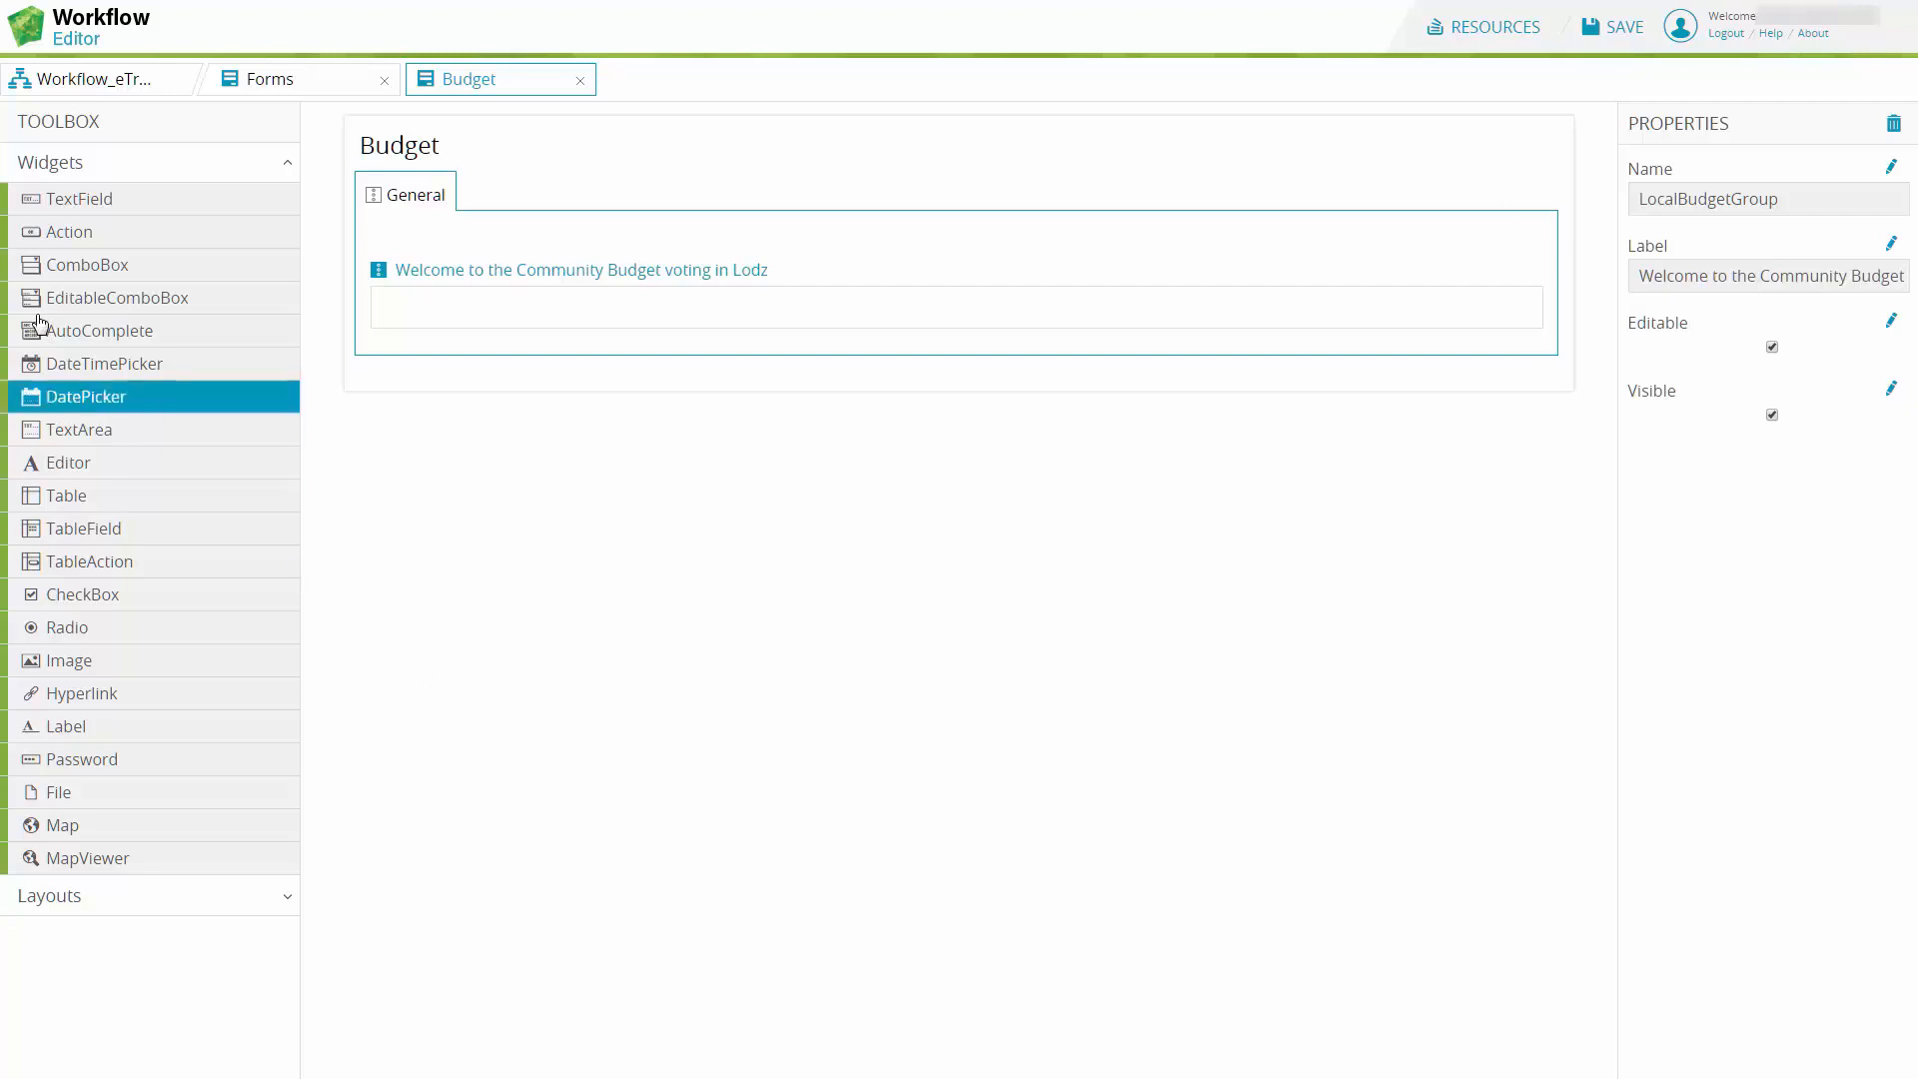
Step: Add a TextField widget to the welcome group, named ID and labelled "ID:"
drag(47, 209, 461, 317)
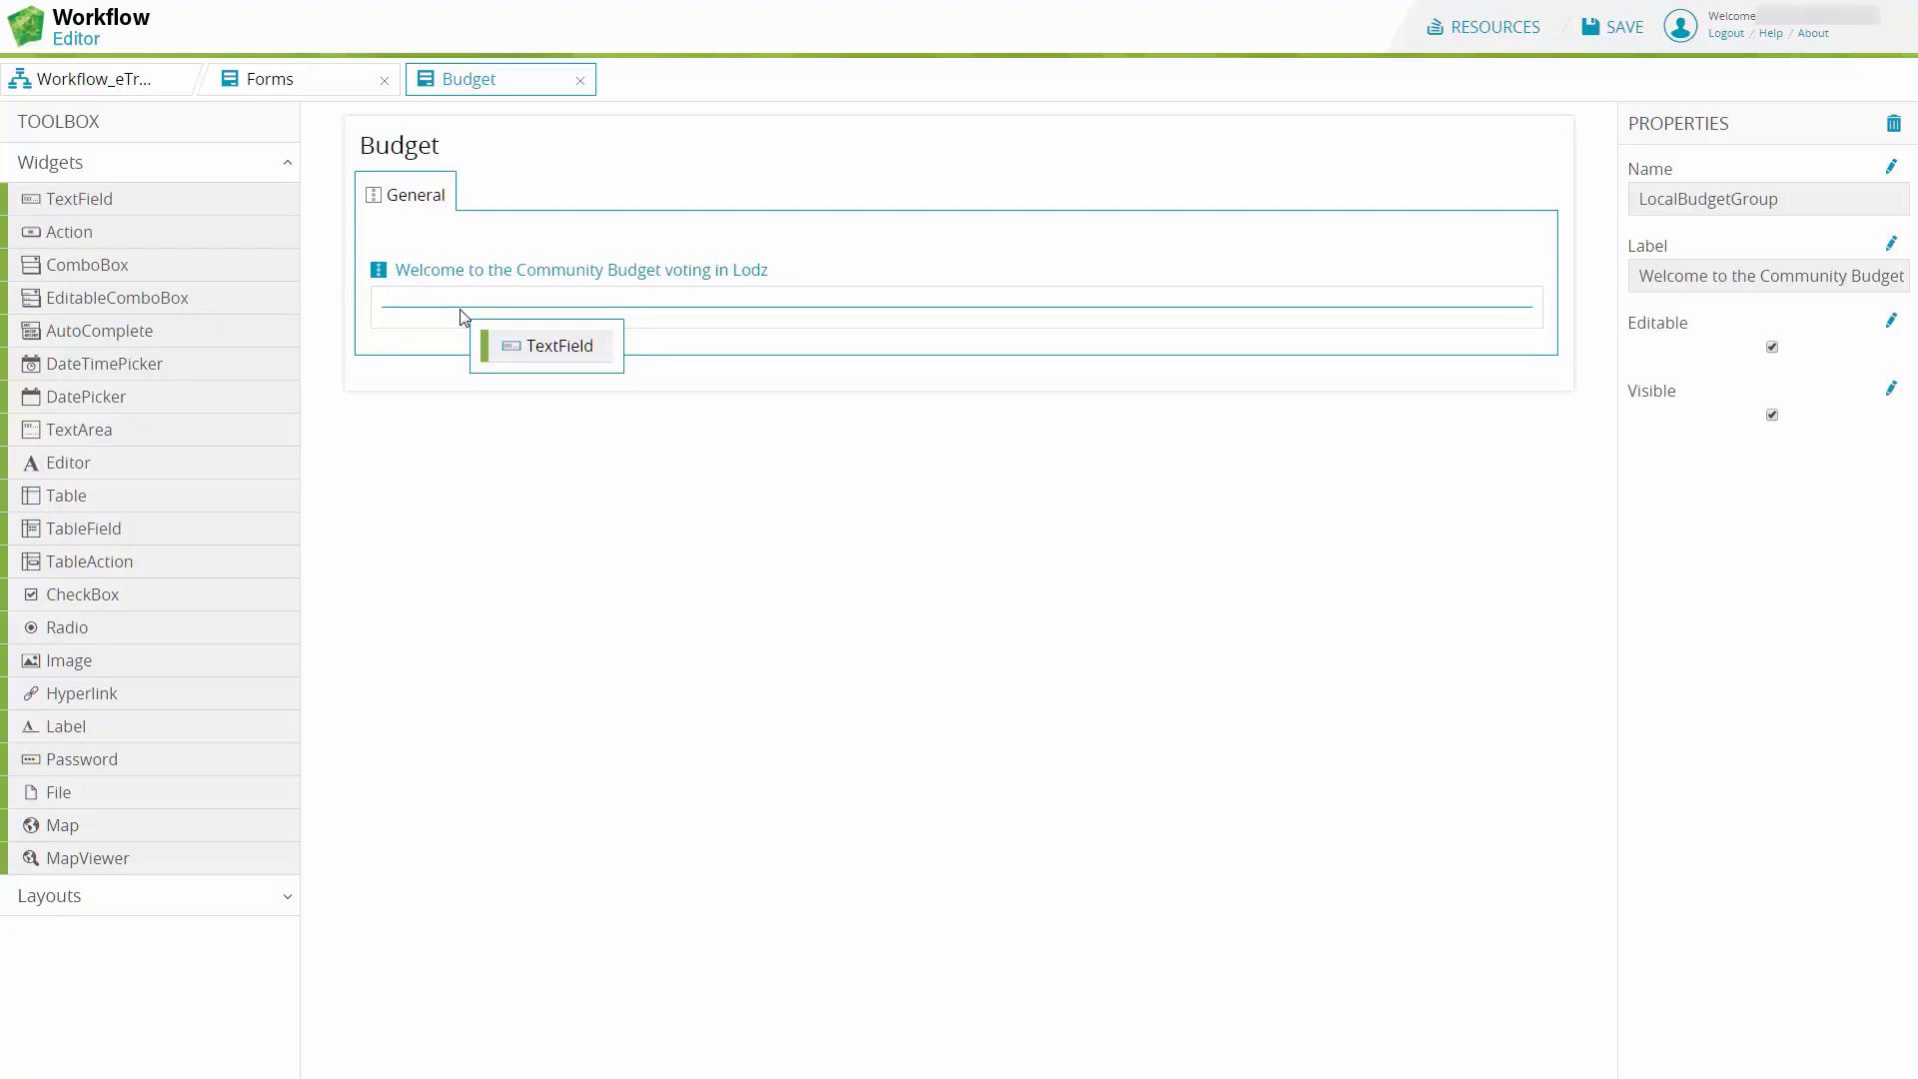
drag(463, 316, 463, 316)
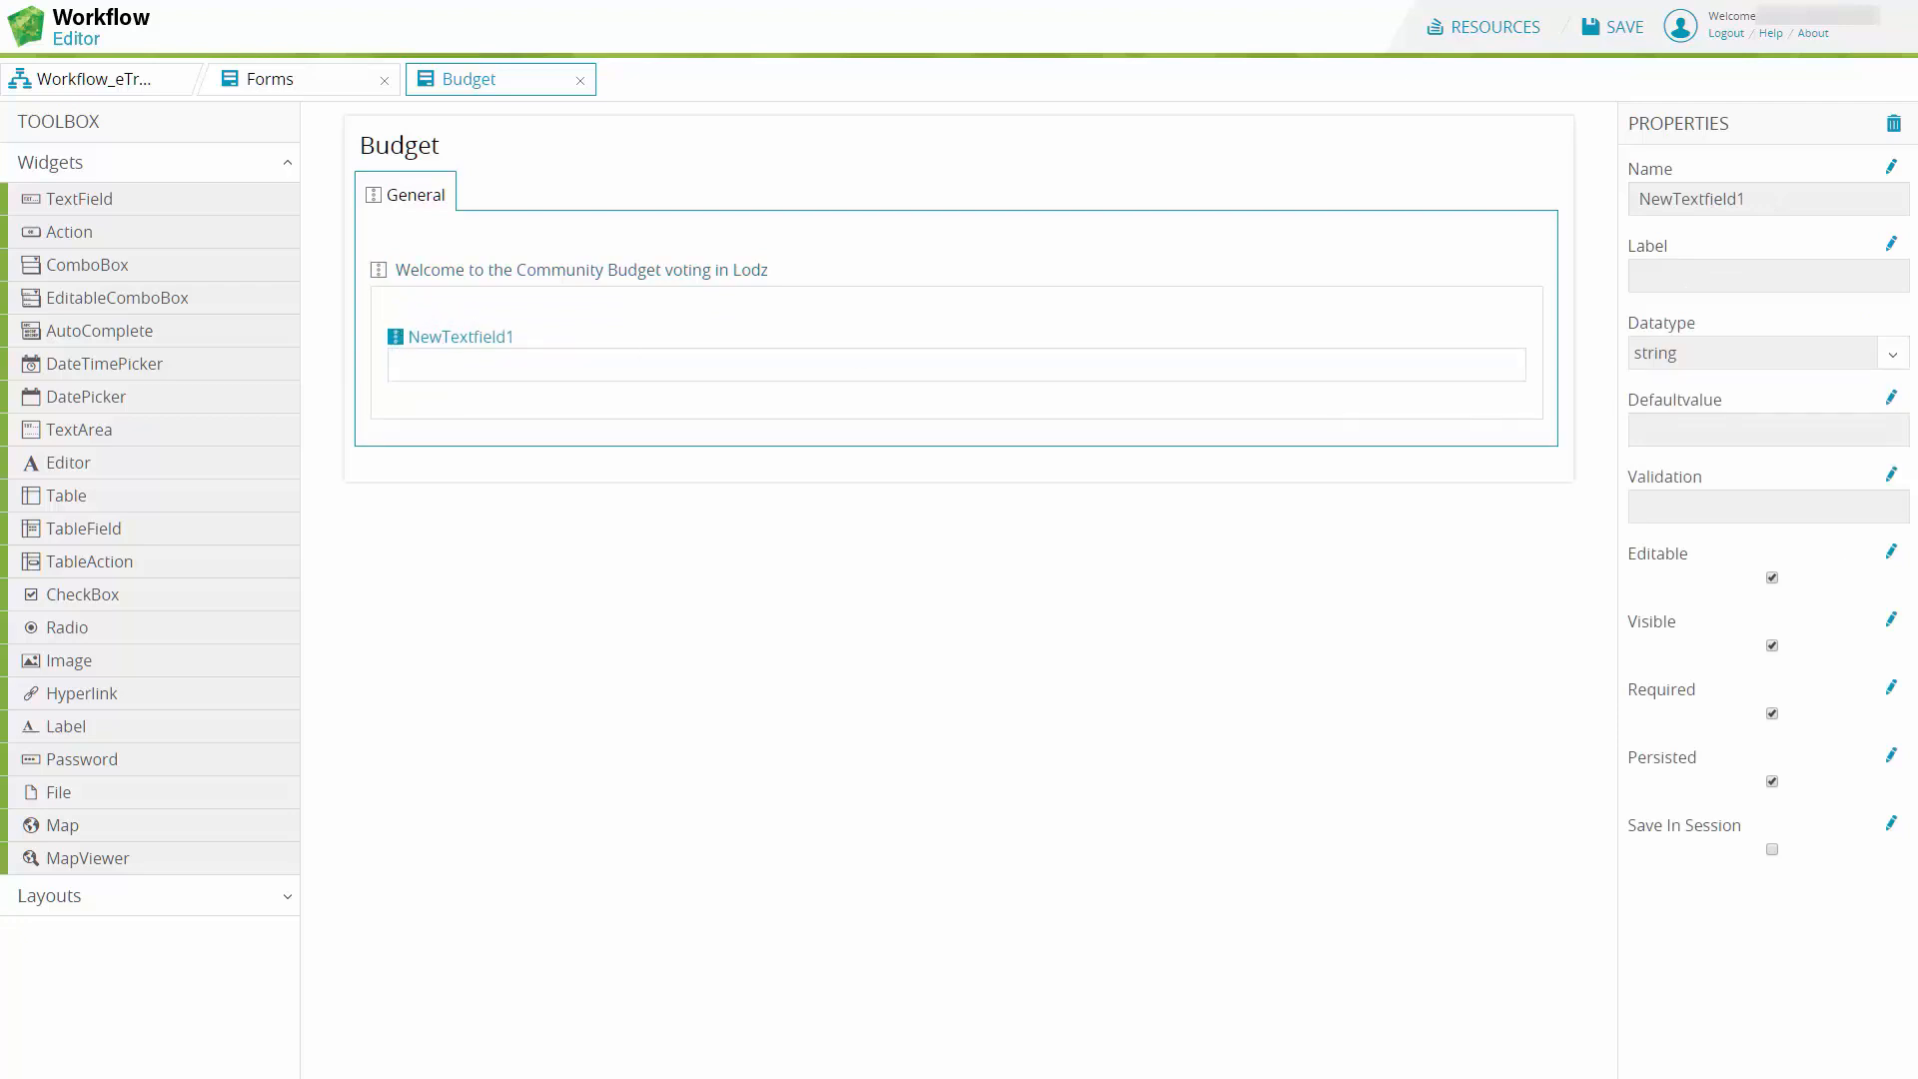
click(1775, 199)
drag(1775, 199, 1586, 198)
text(ID)
key(Tab)
text(ID:)
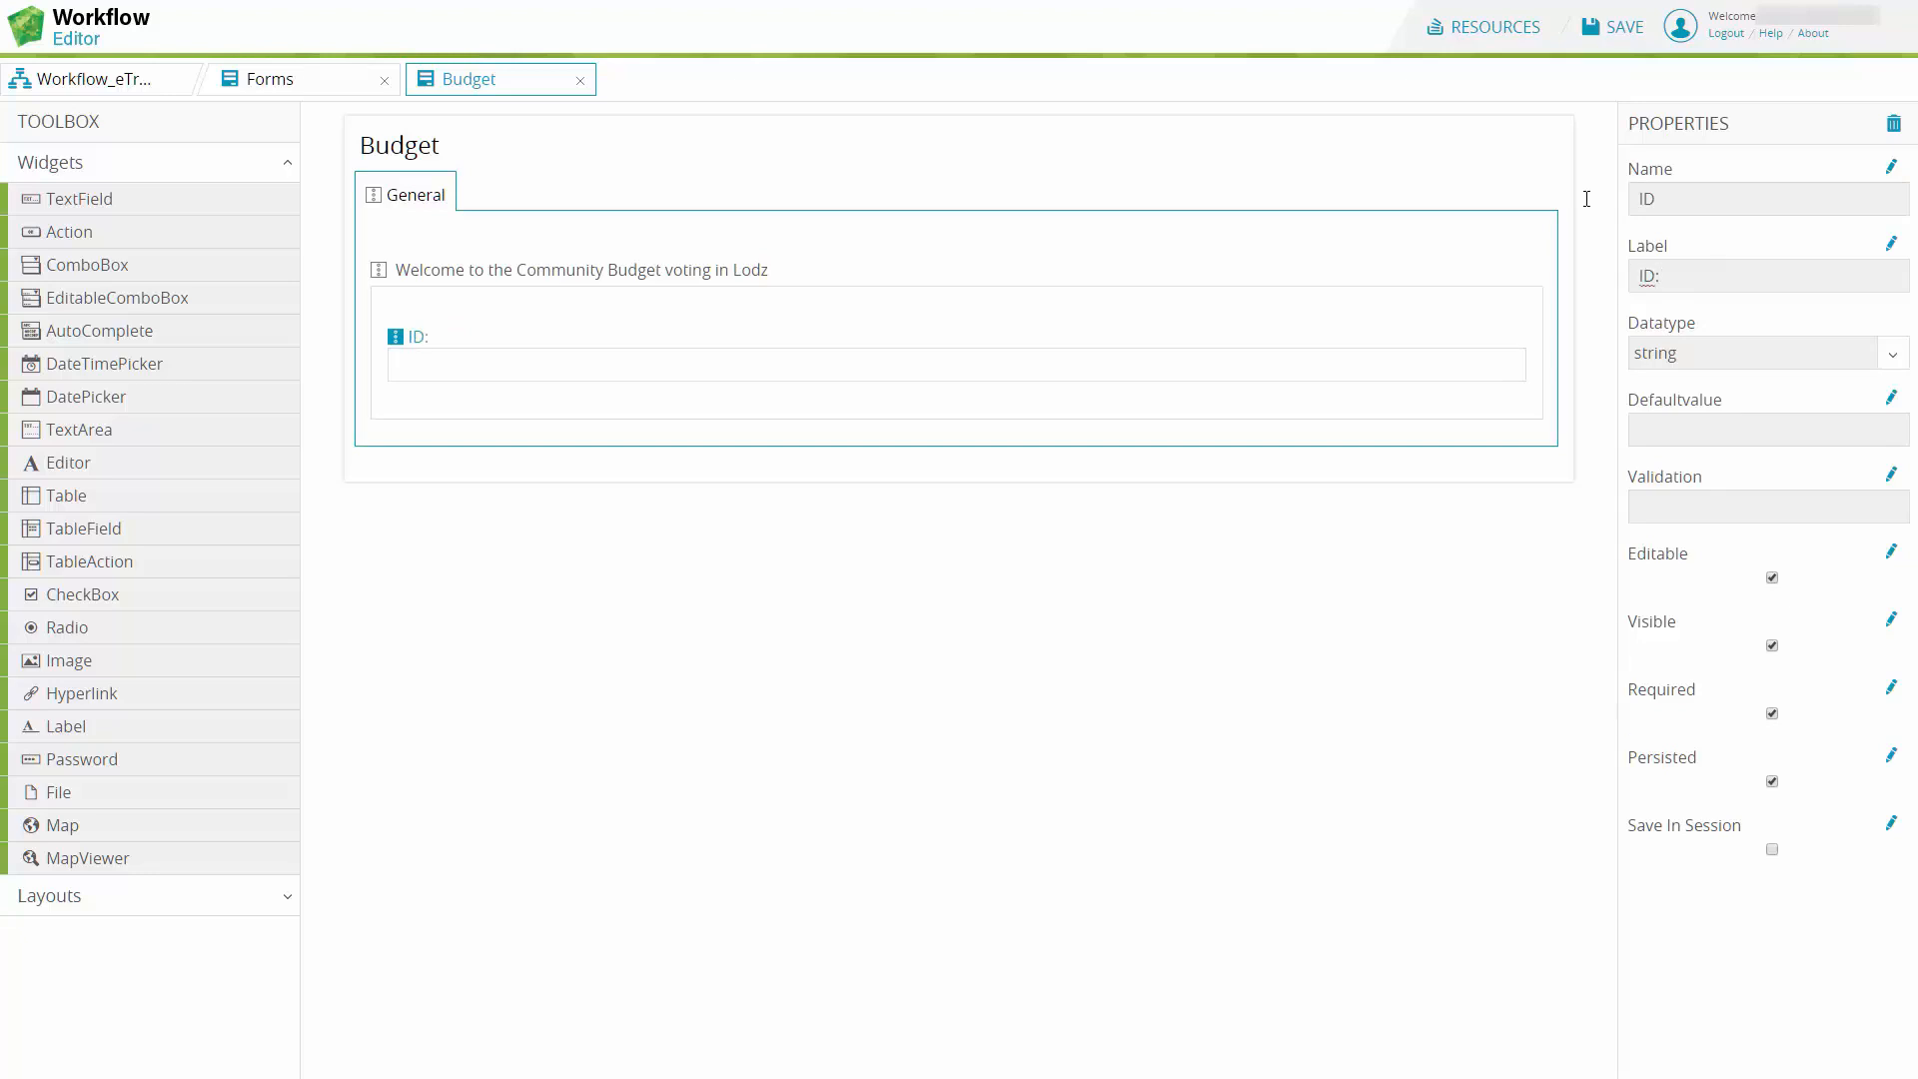
Step: Set the datatype of the ID text field to guidstring
click(1884, 357)
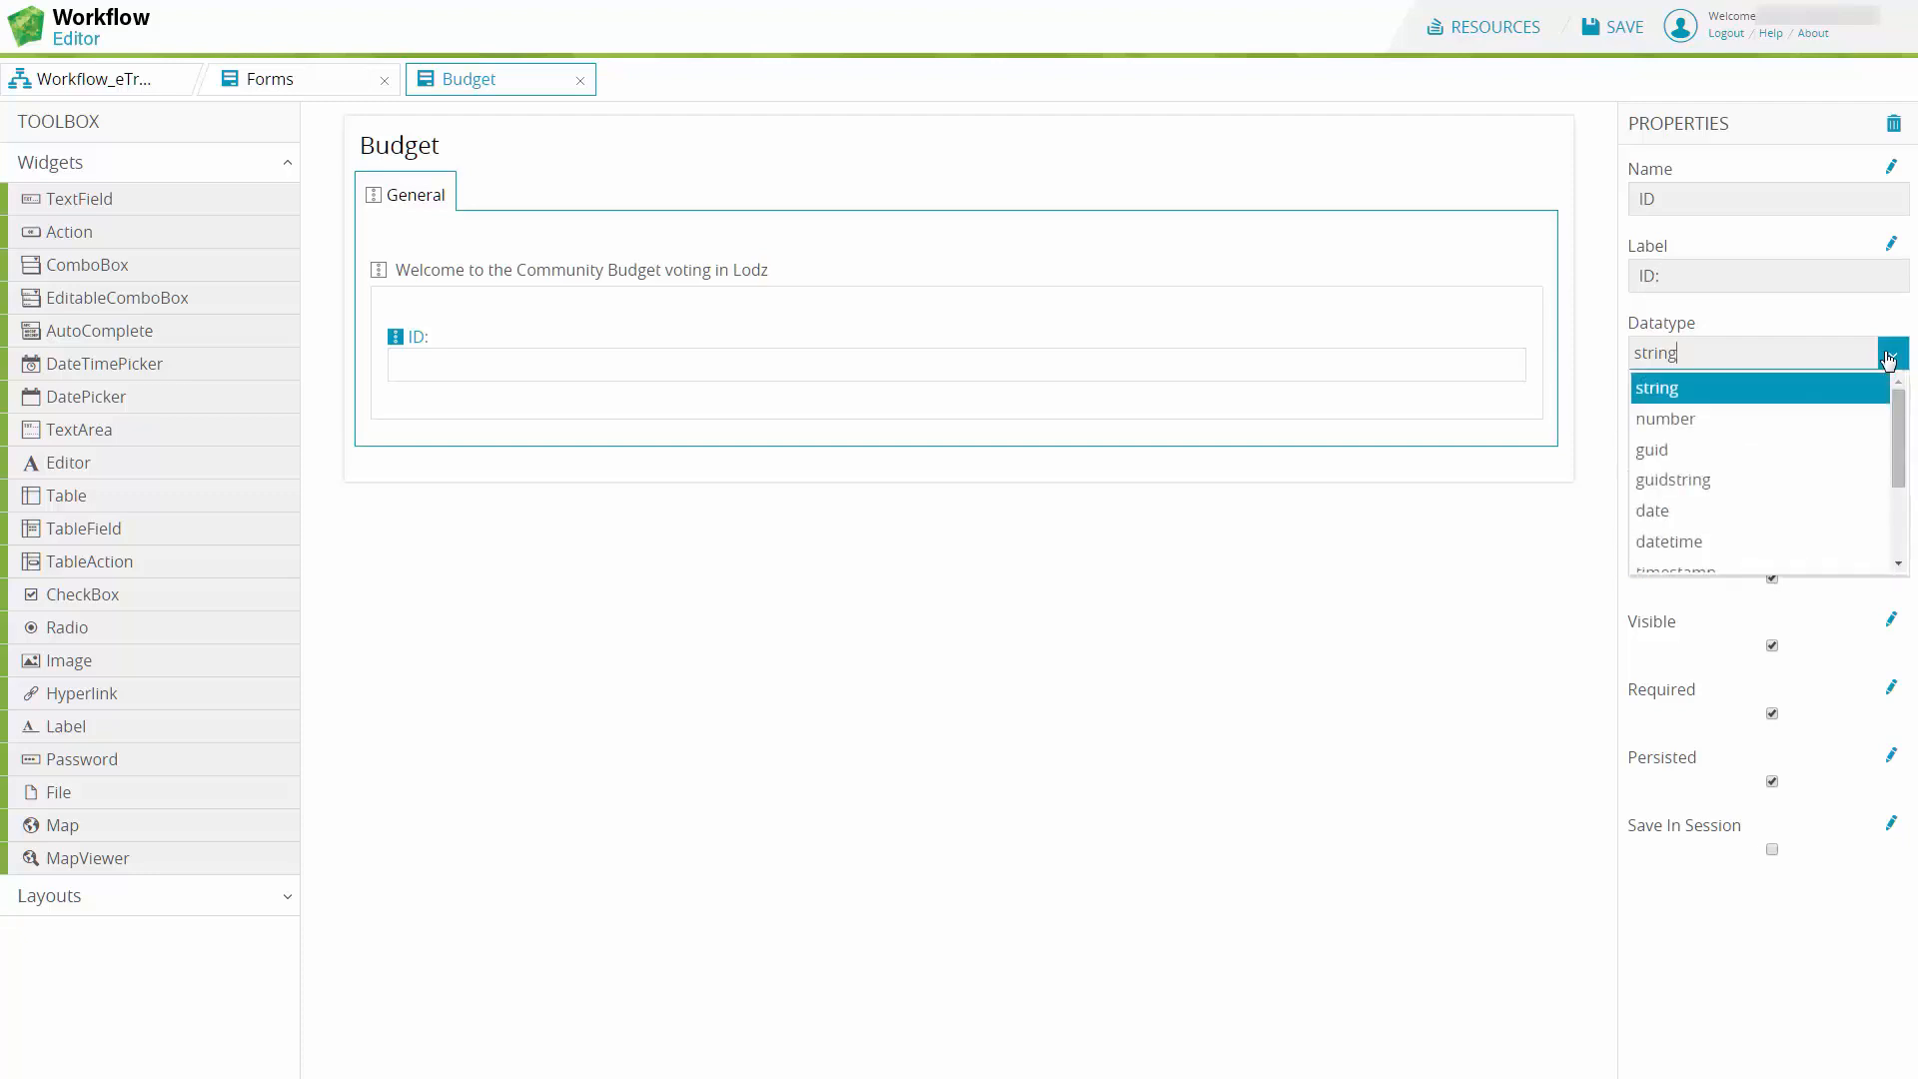
scroll(1698, 519, up, 3)
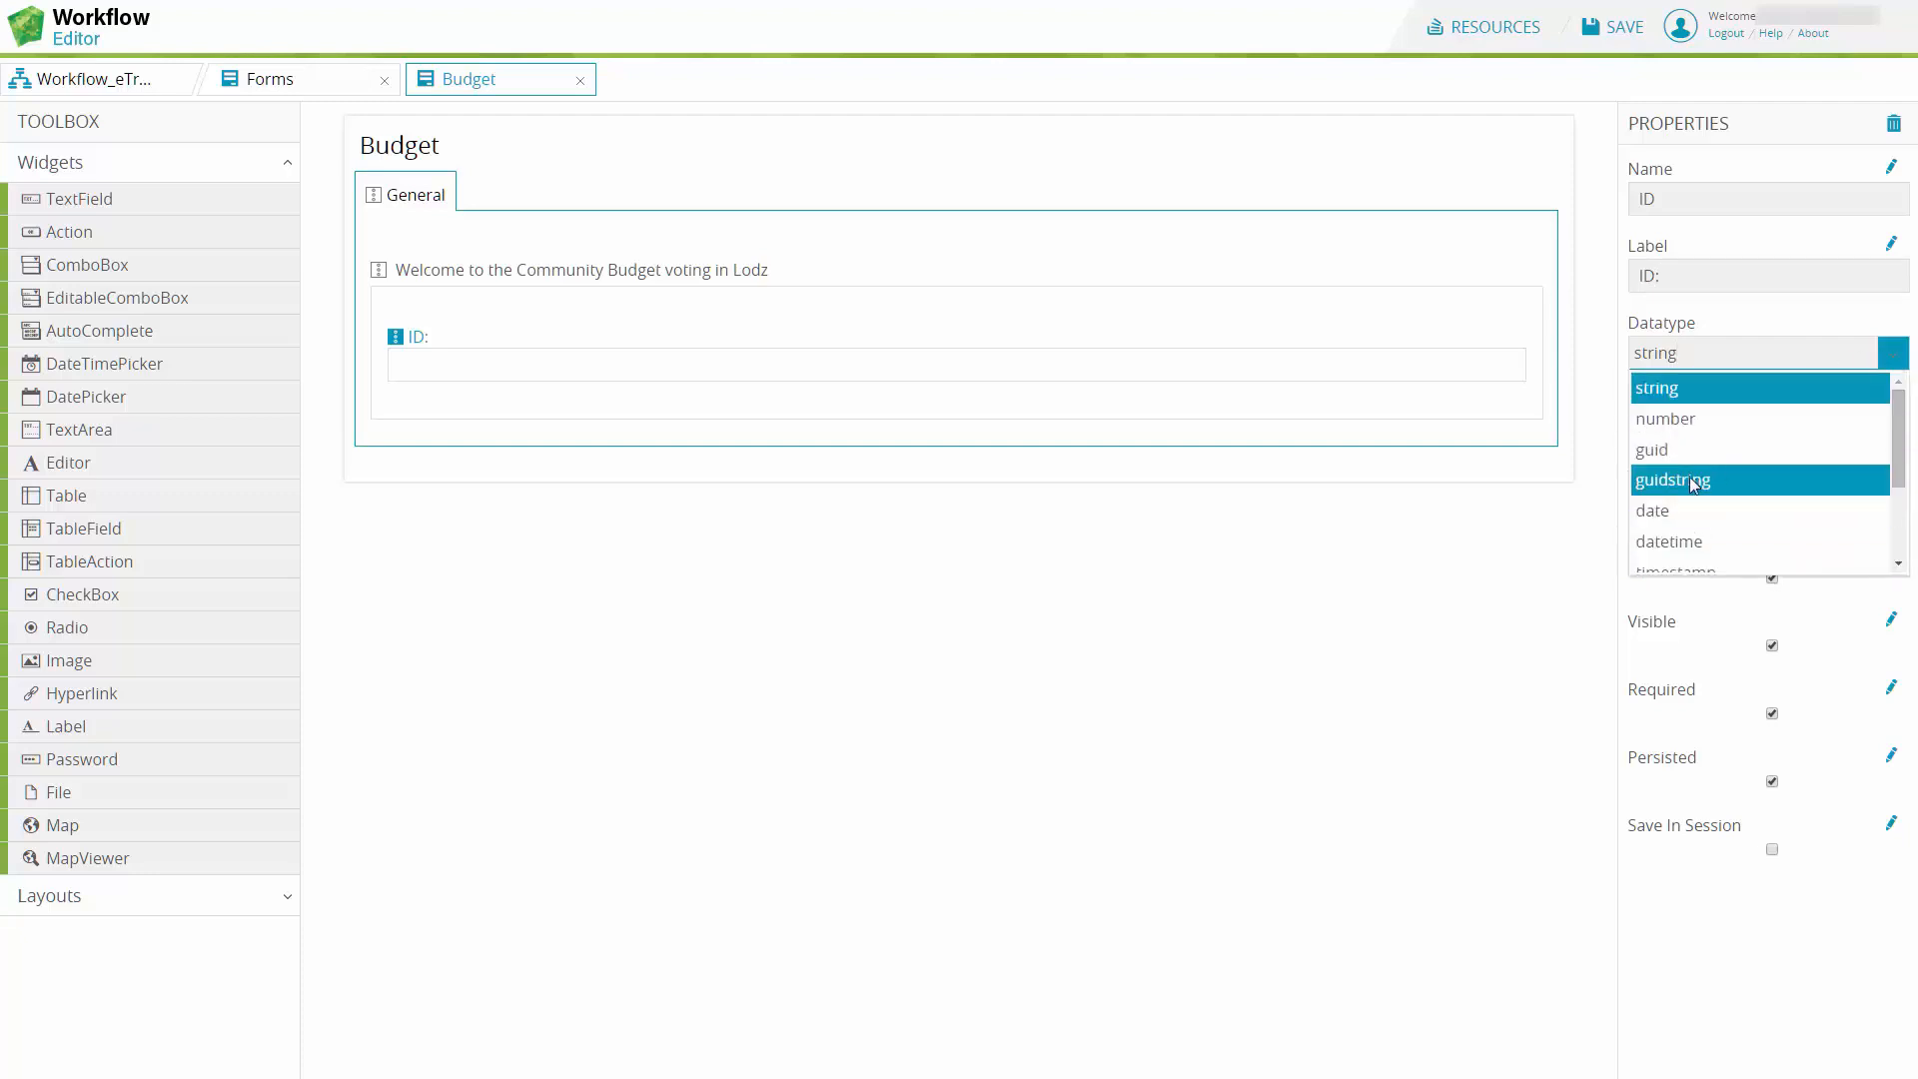
click(1698, 484)
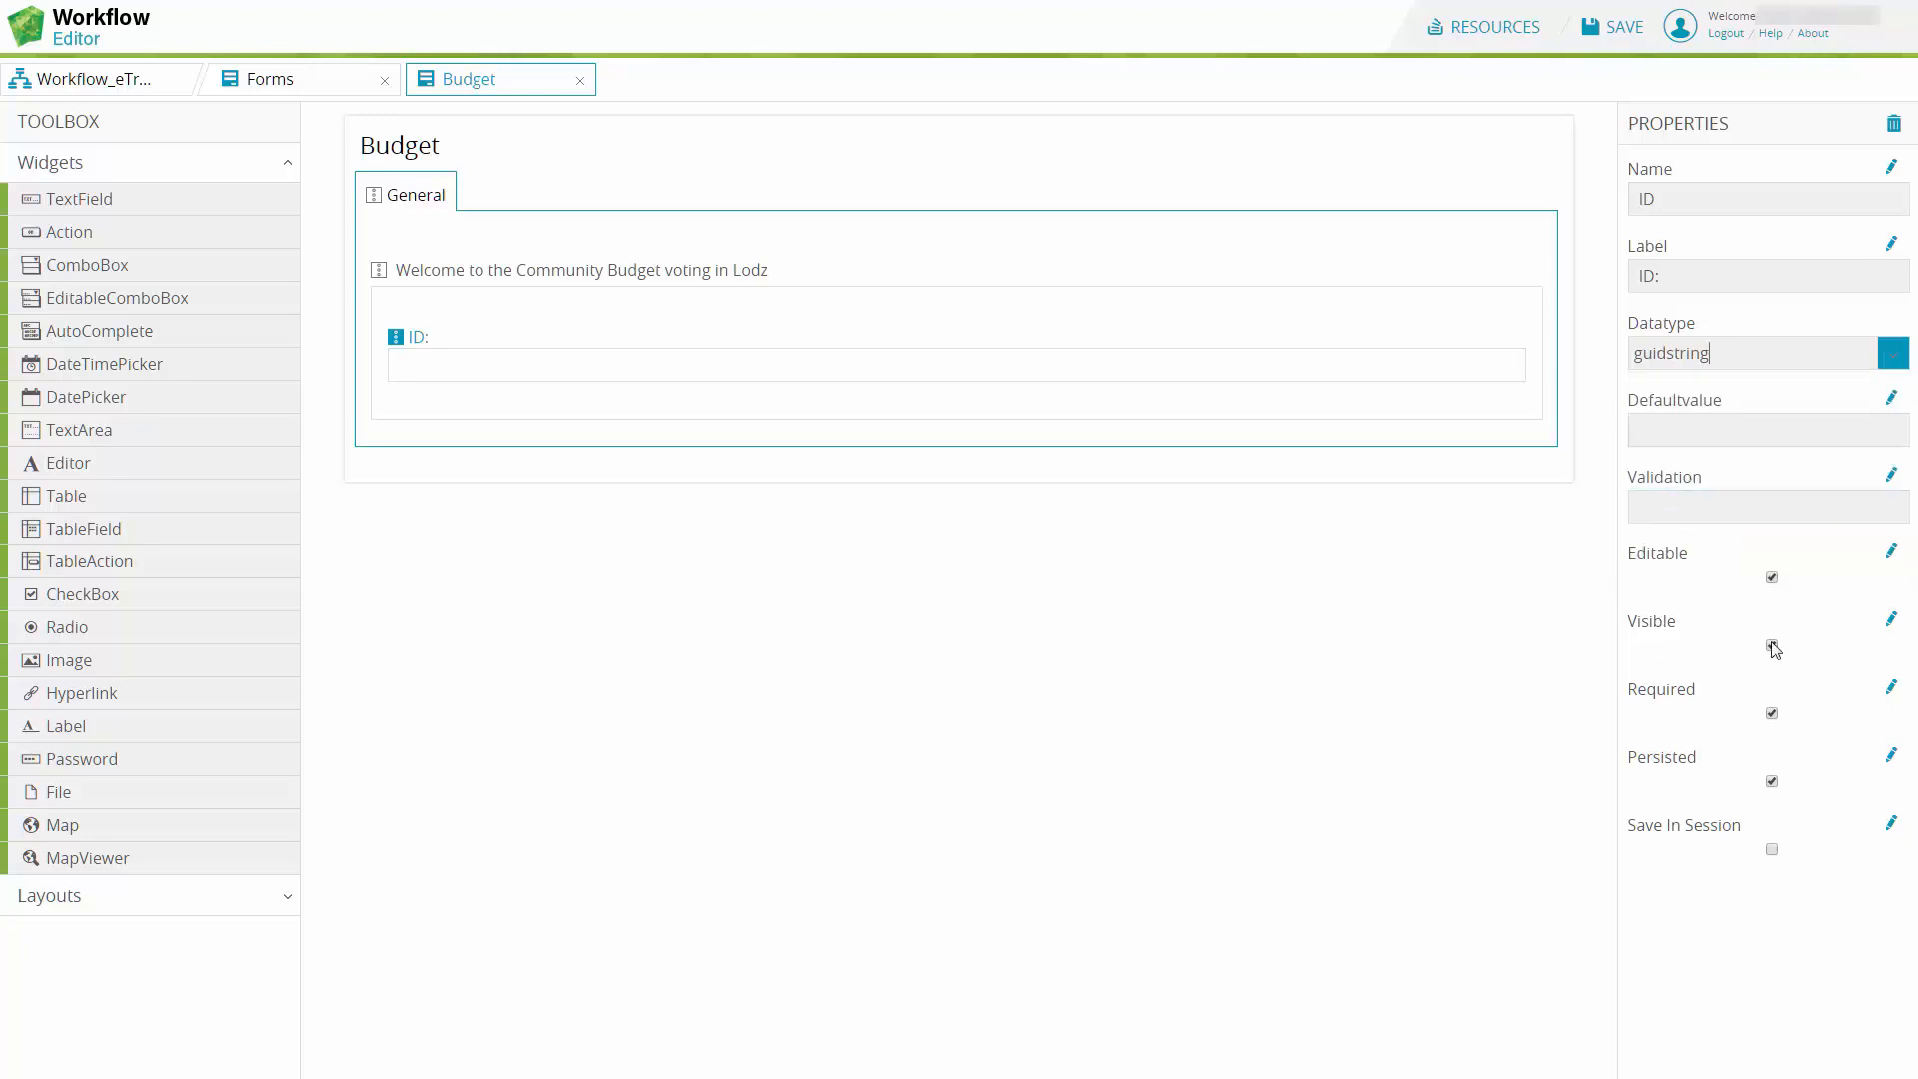
Step: Examine the Sql, Object-Provider, JavaScript and Placeholder value options for the ID field's Visible property
click(1889, 626)
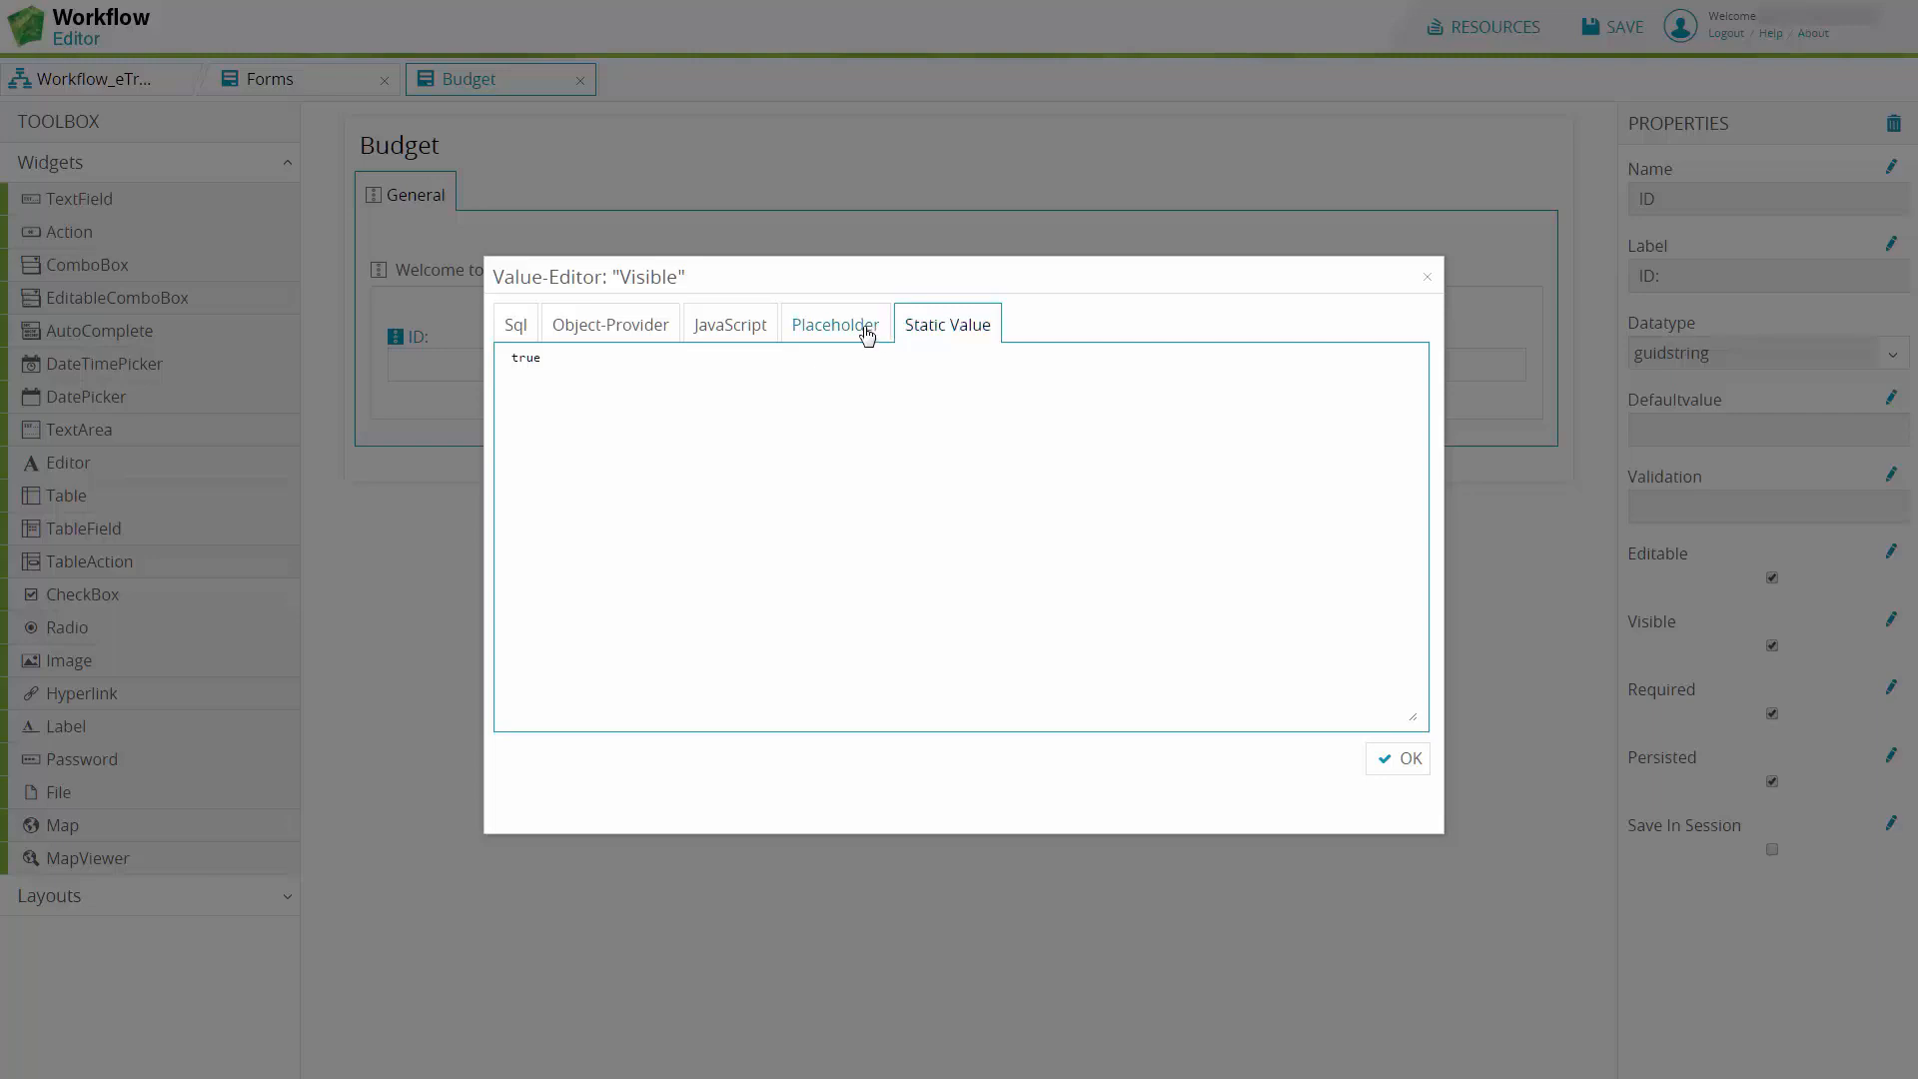
click(516, 330)
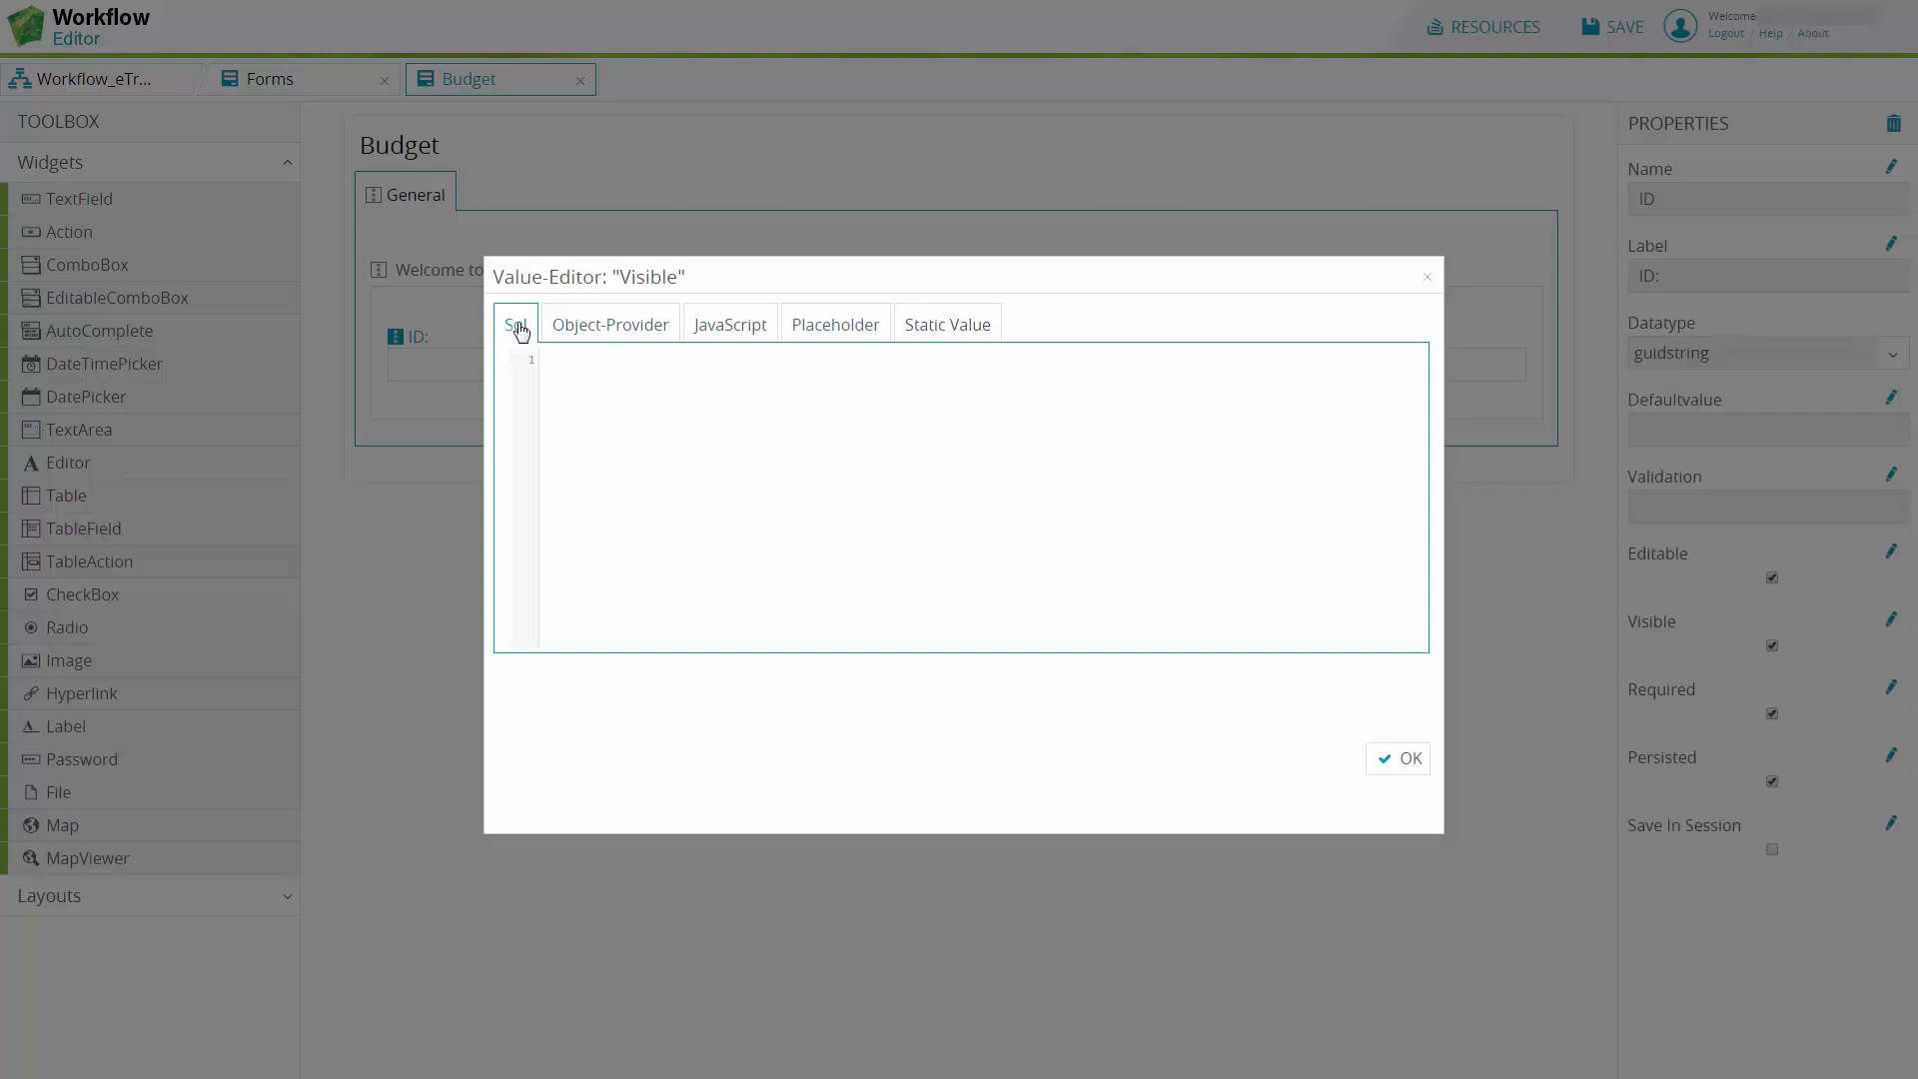
click(598, 331)
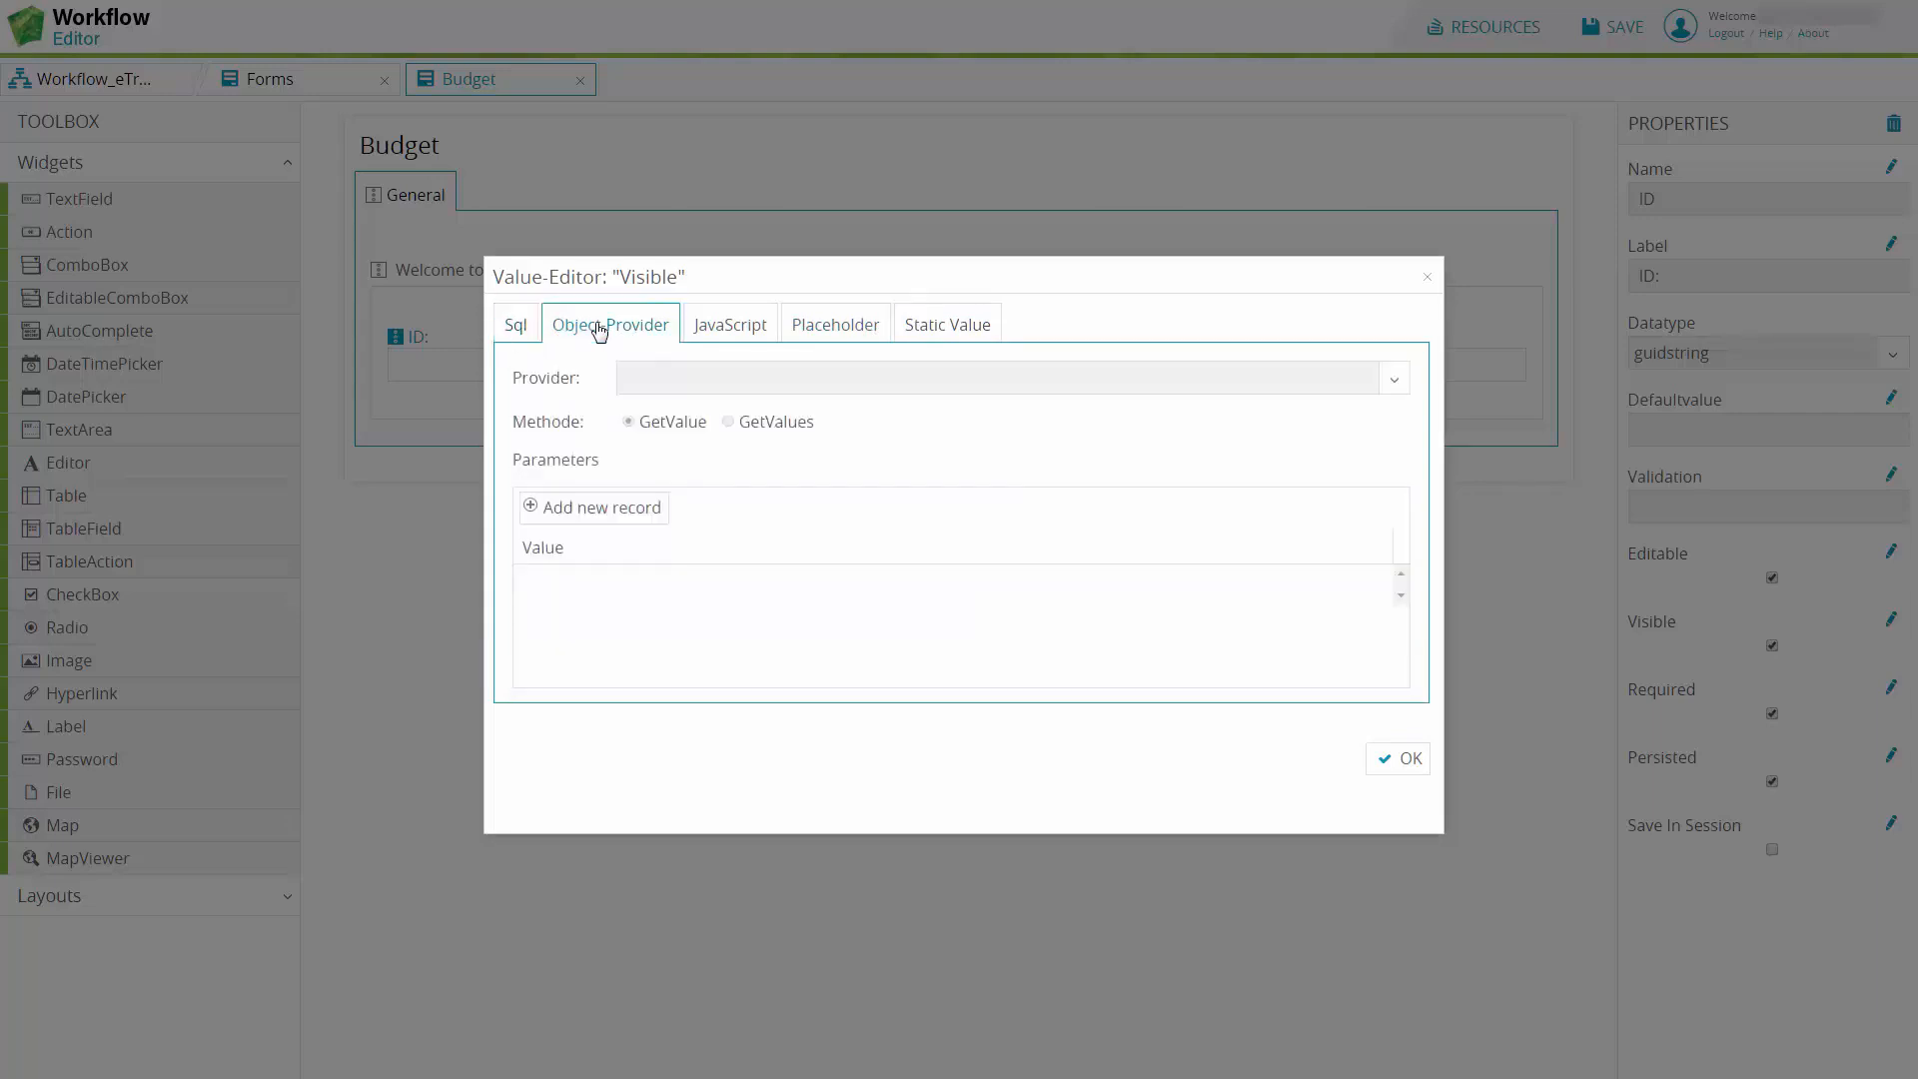
click(720, 331)
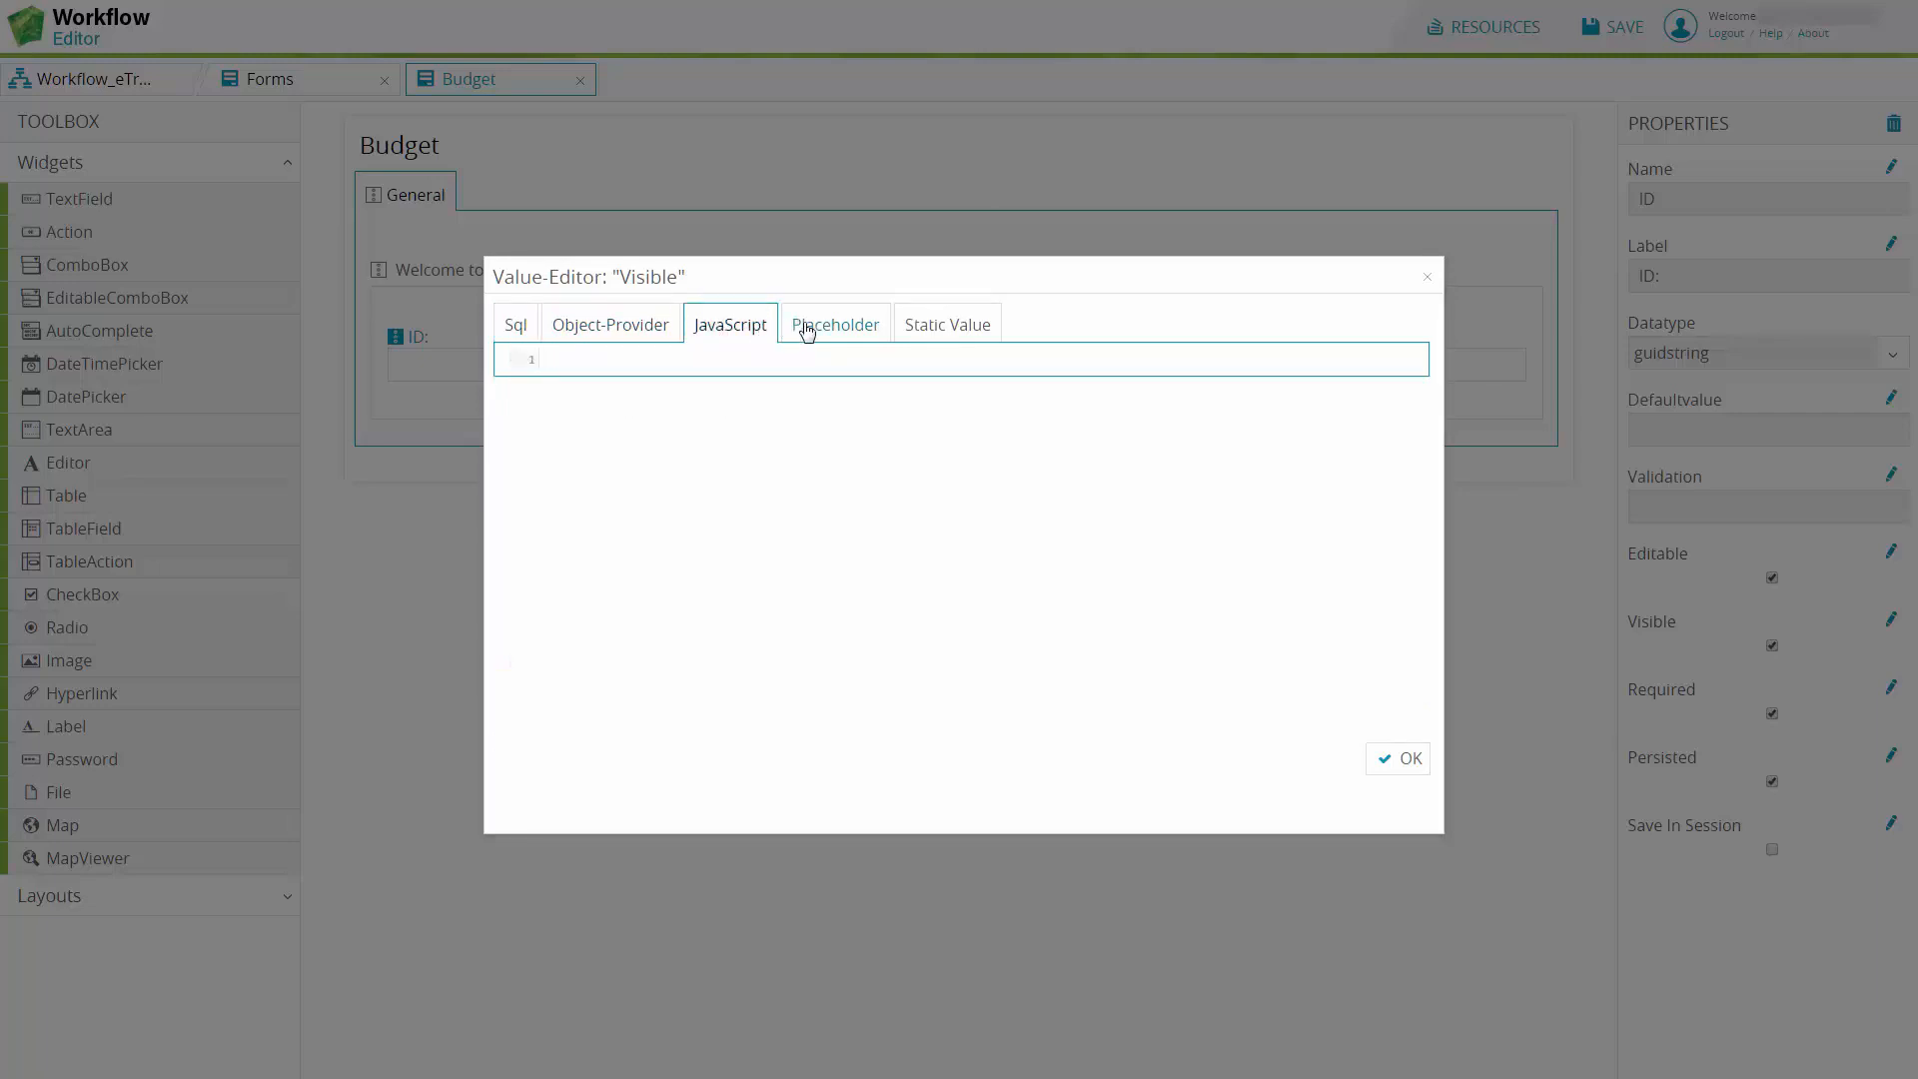
click(808, 332)
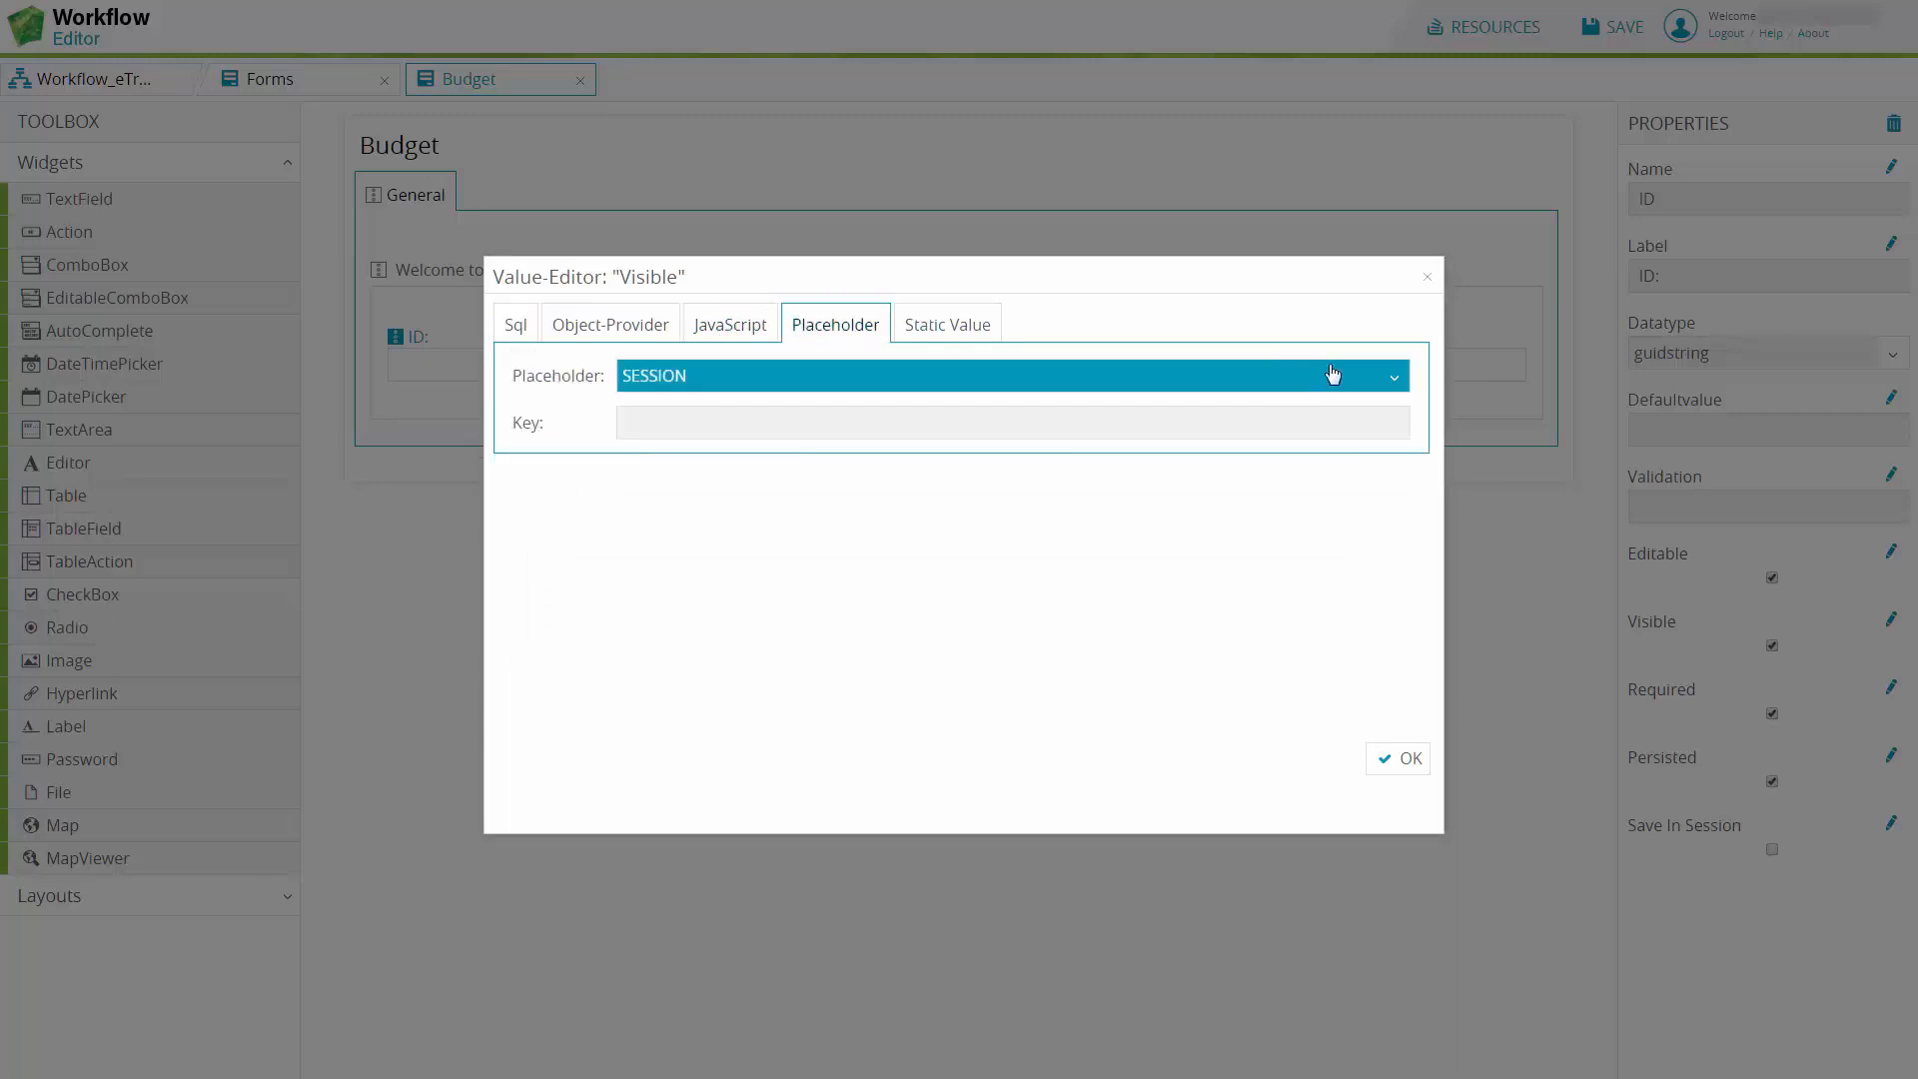
click(1403, 383)
mouse_move(1399, 452)
mouse_down()
mouse_move(1401, 517)
mouse_move(1400, 428)
mouse_up()
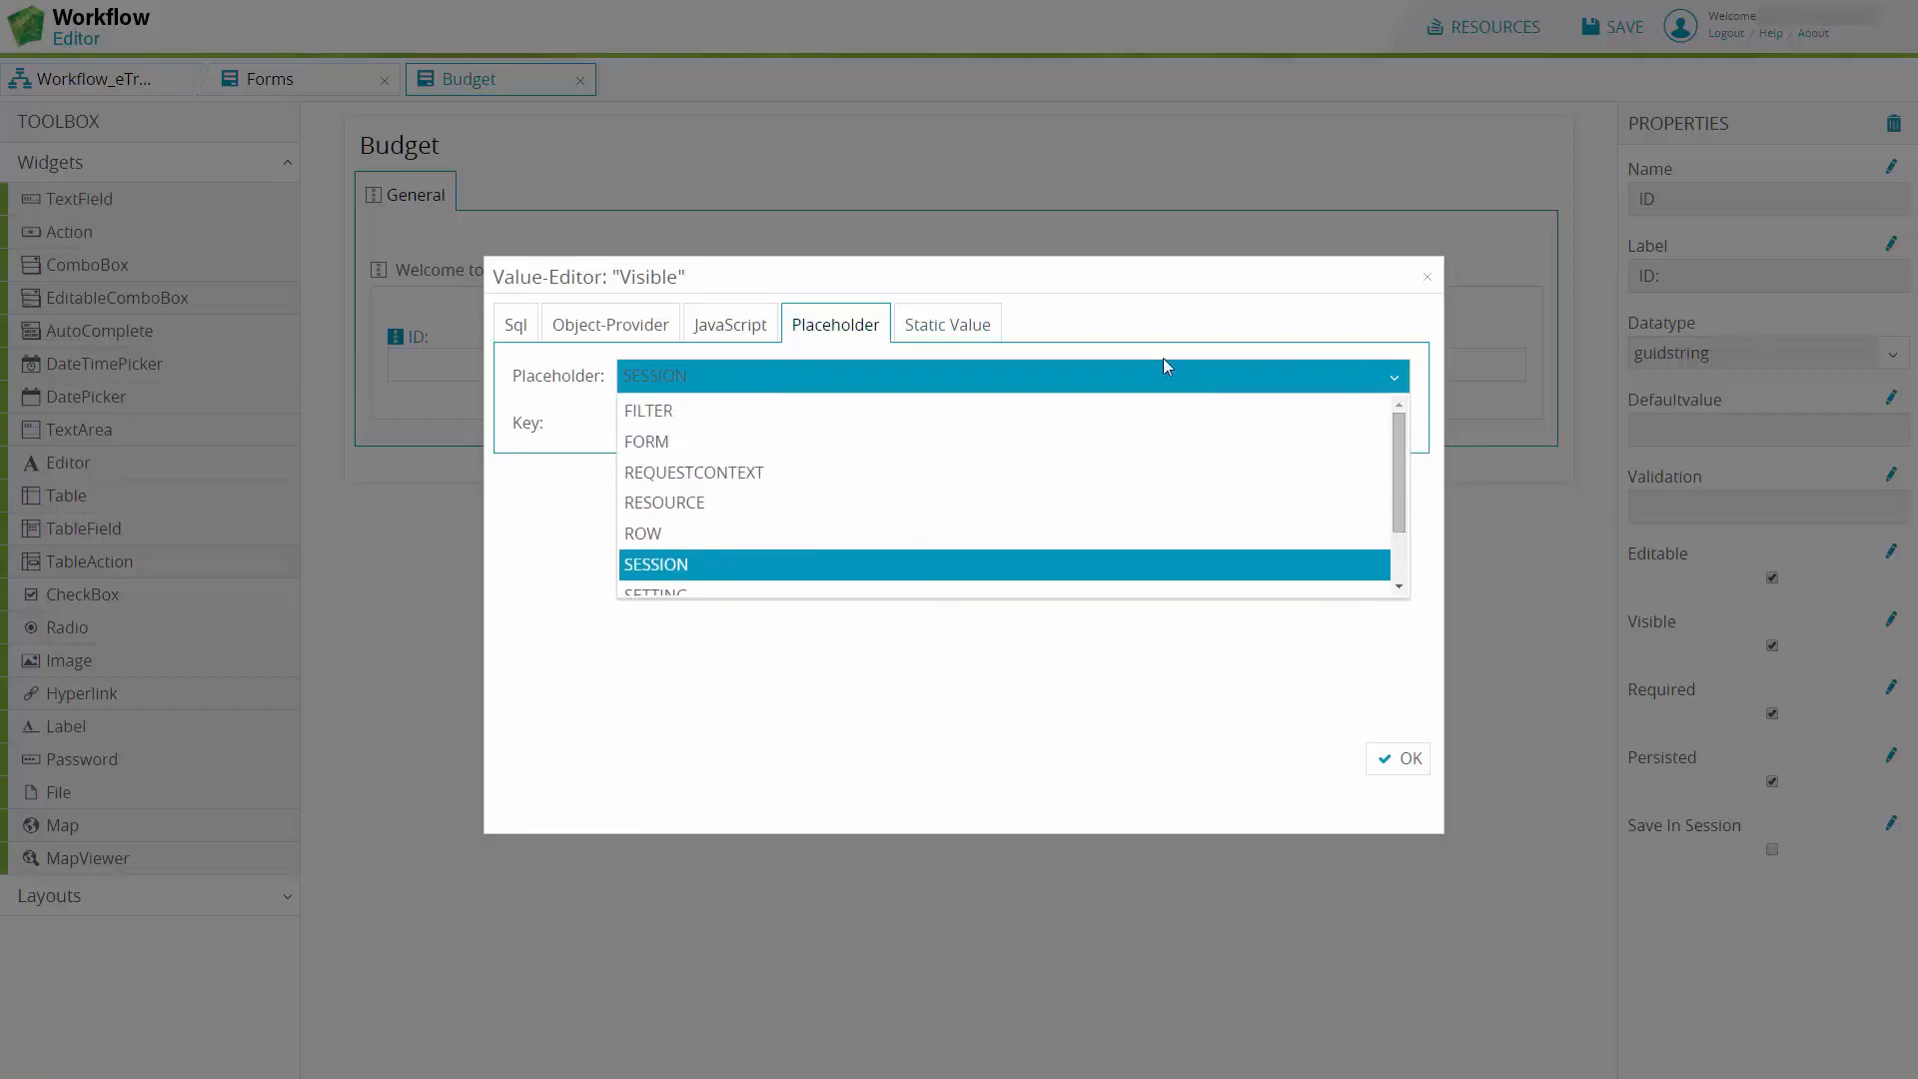
Step: Set the ID field's Visible property to the static value hidden, disable Required and enable Save In Session
click(966, 323)
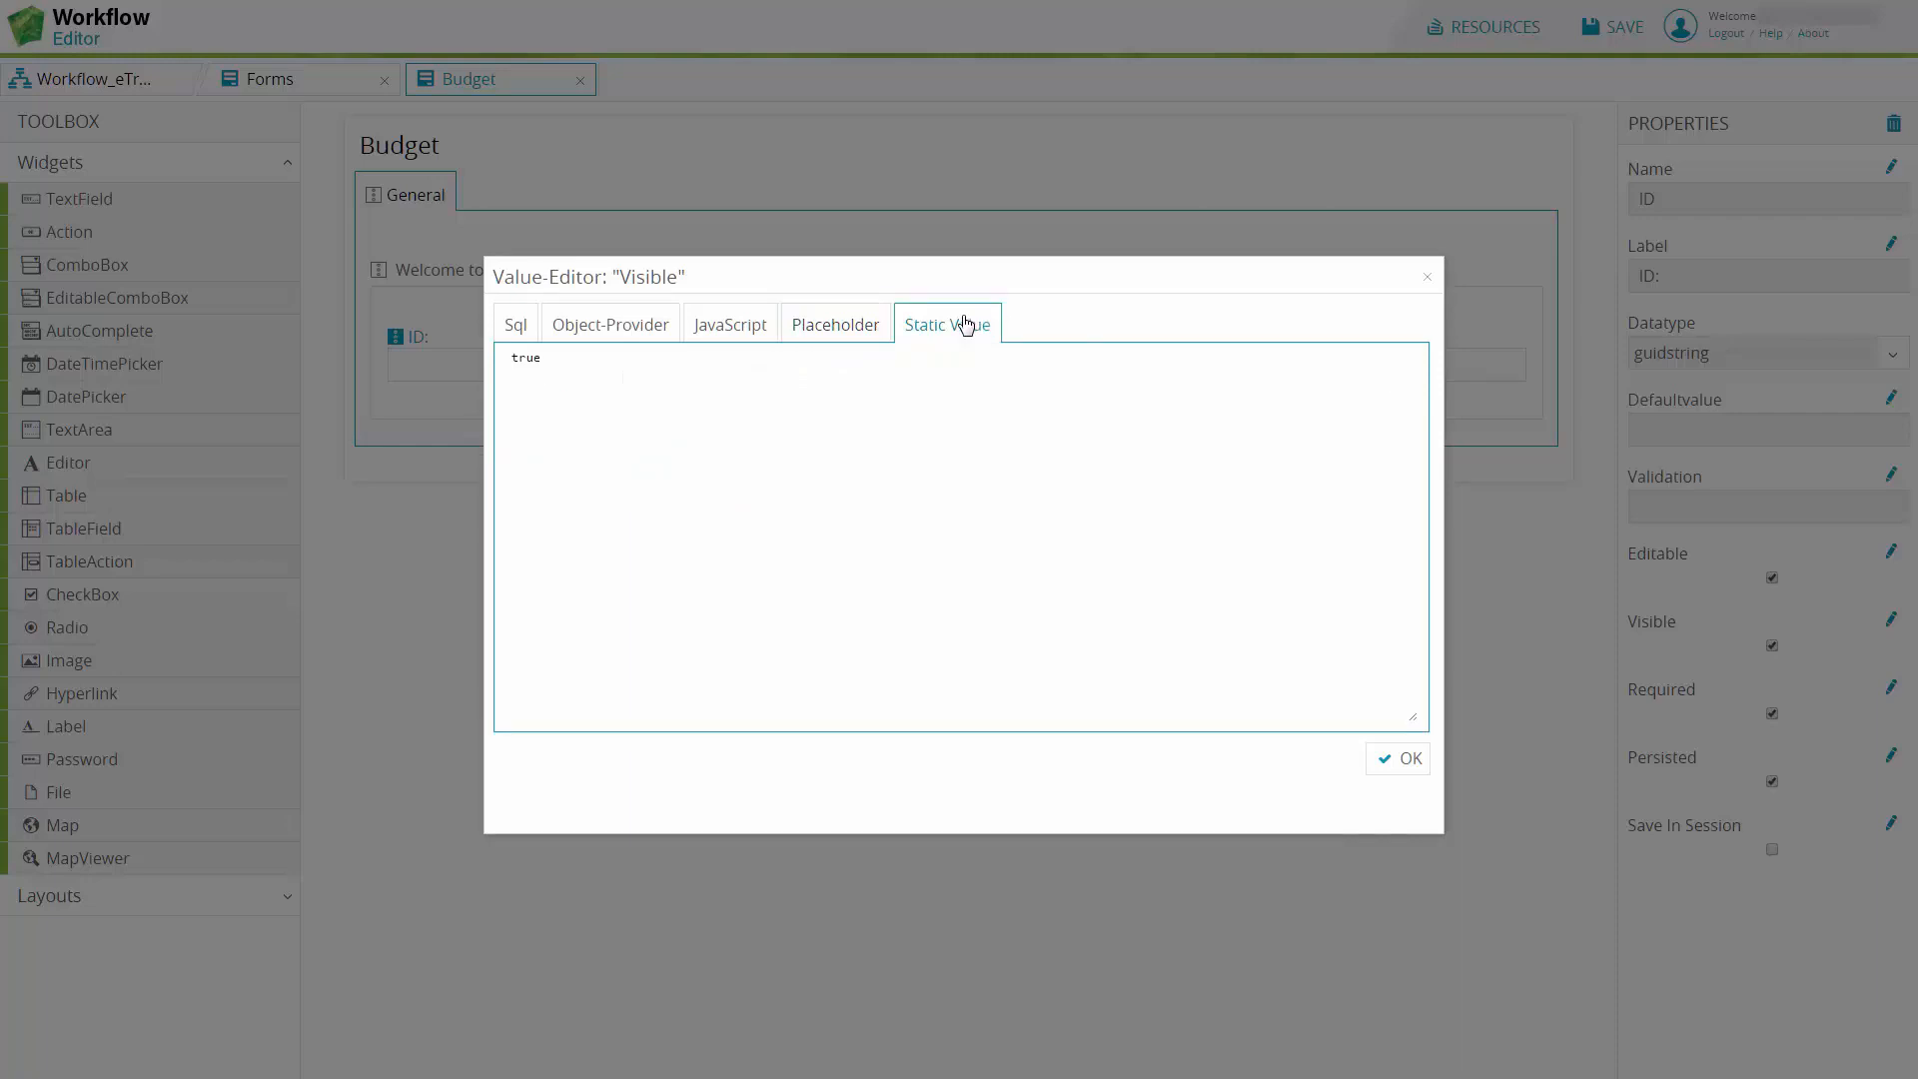
click(914, 364)
key(BackSpace)
key(BackSpace)
key(BackSpace)
key(BackSpace)
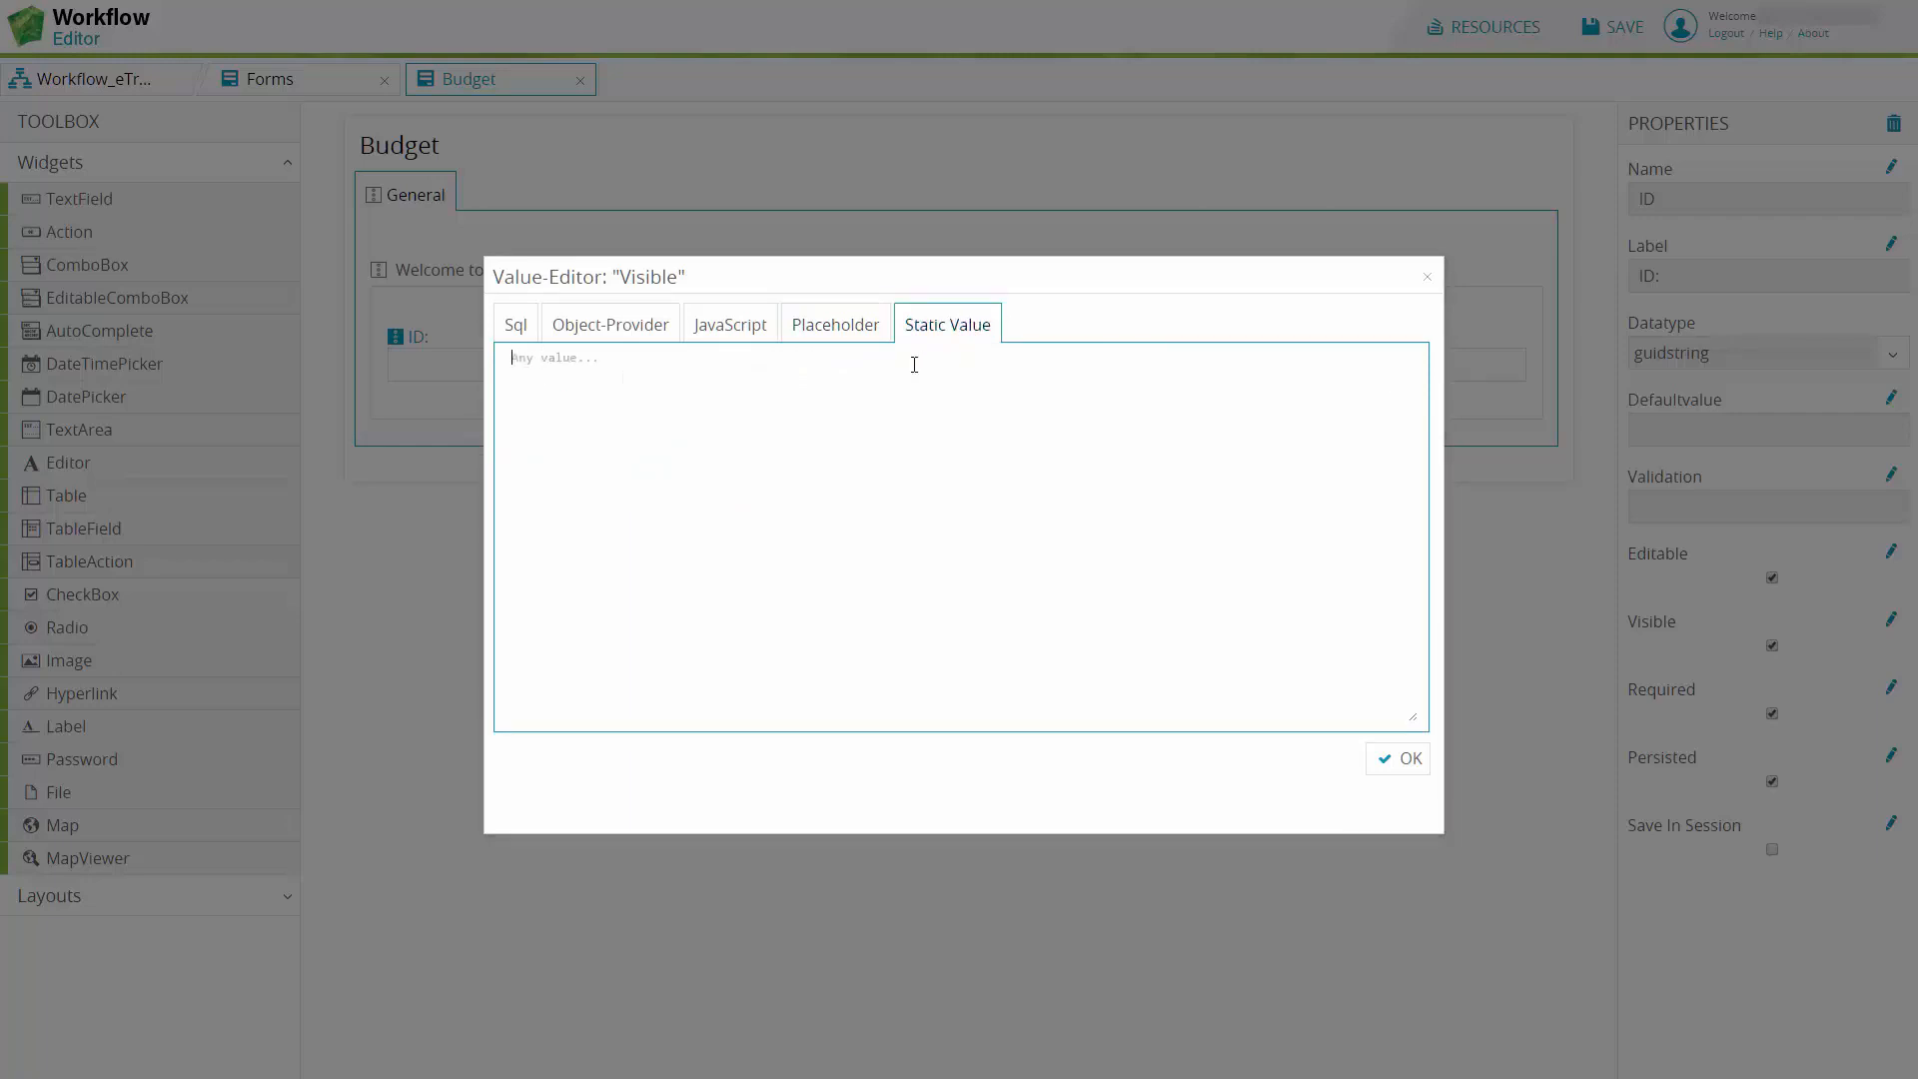
text(hidden)
click(1400, 760)
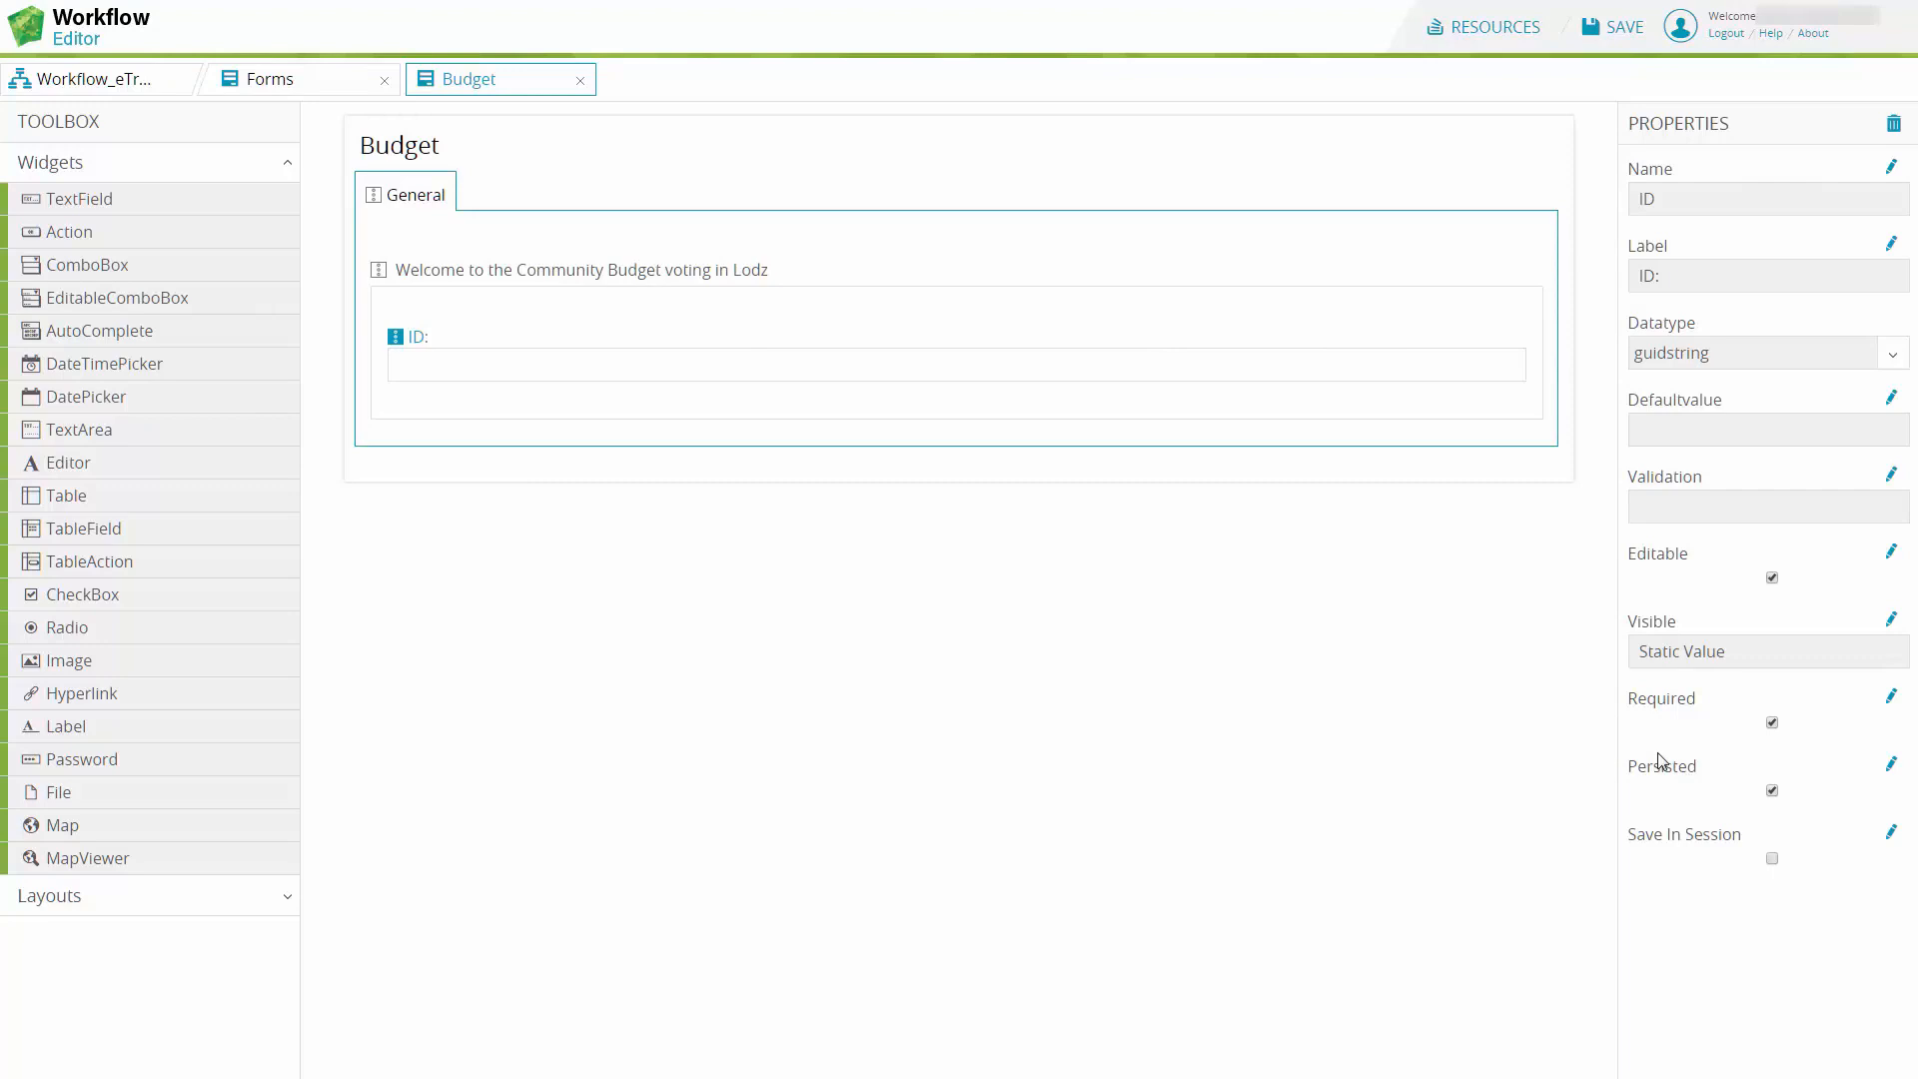
click(1772, 722)
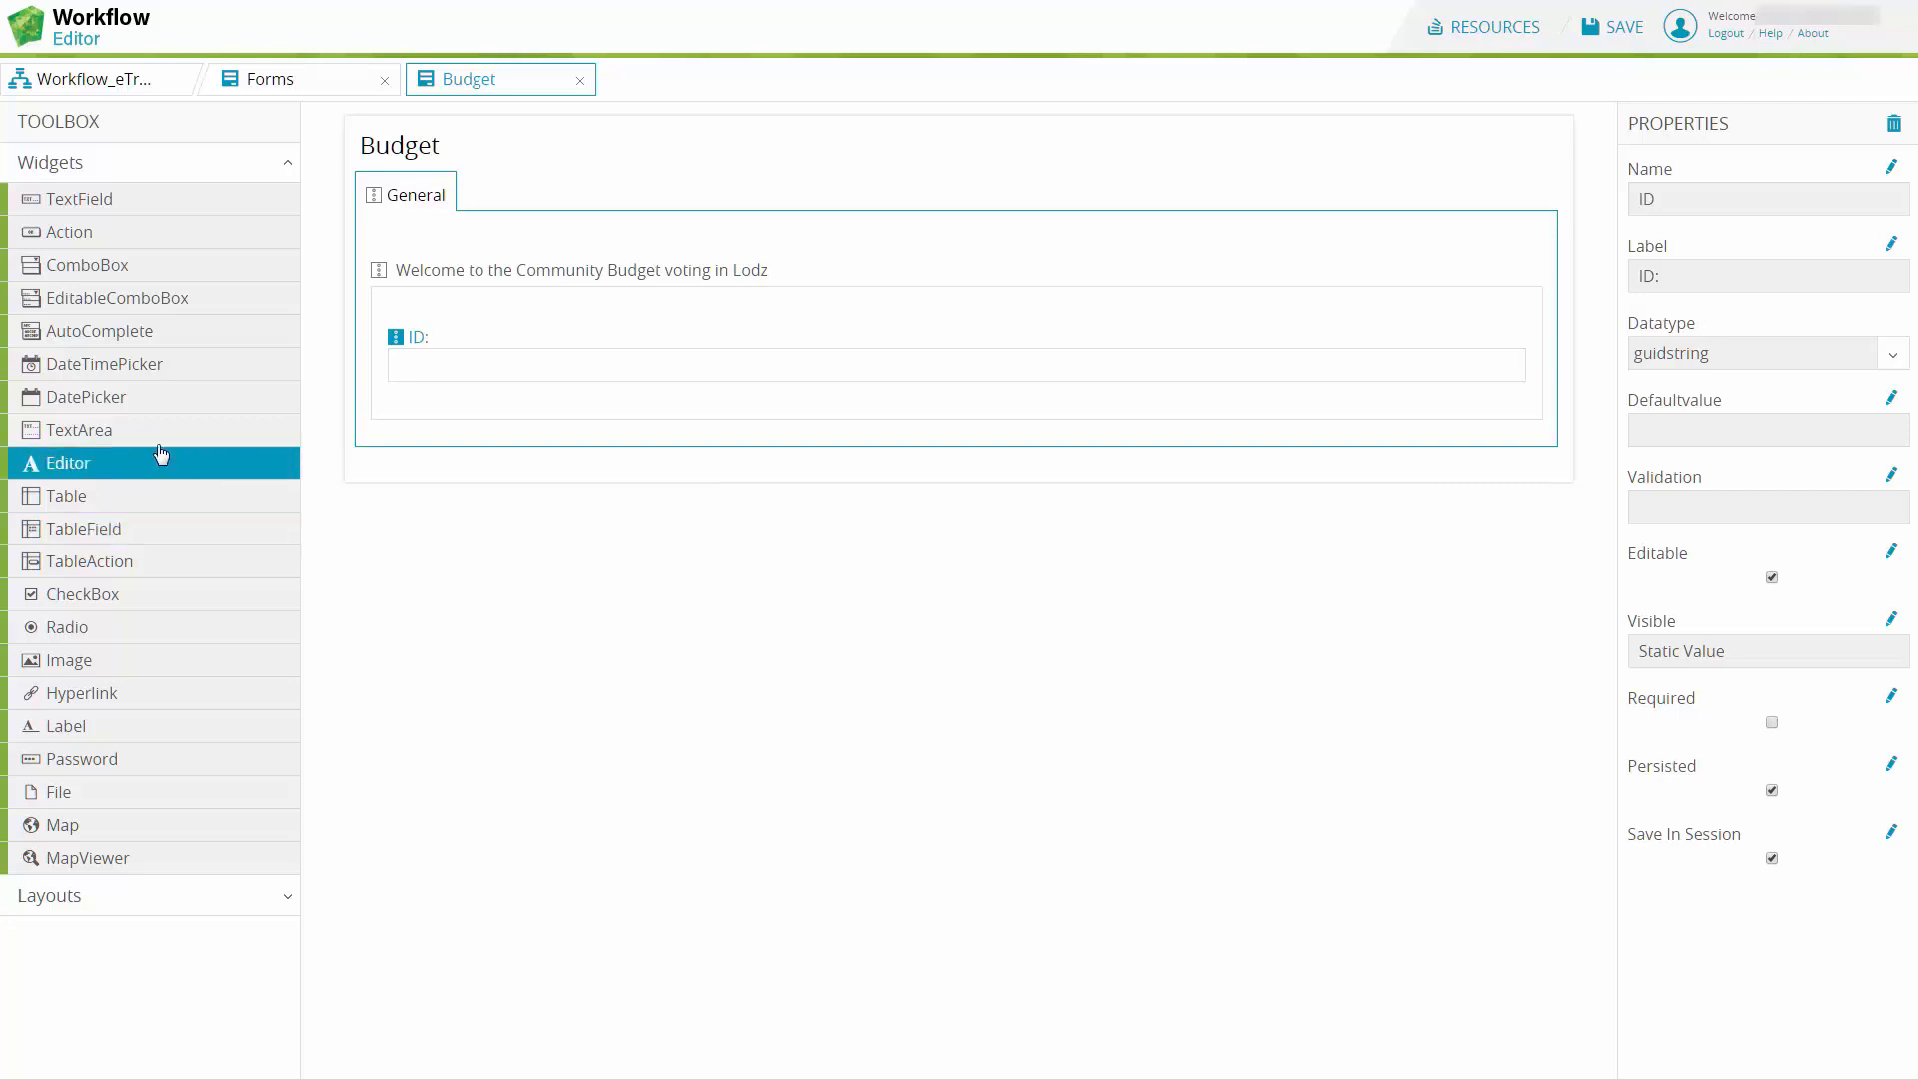
Step: Add a TextArea widget below the ID field, named Summary and labelled "What is it?"
drag(68, 443, 509, 407)
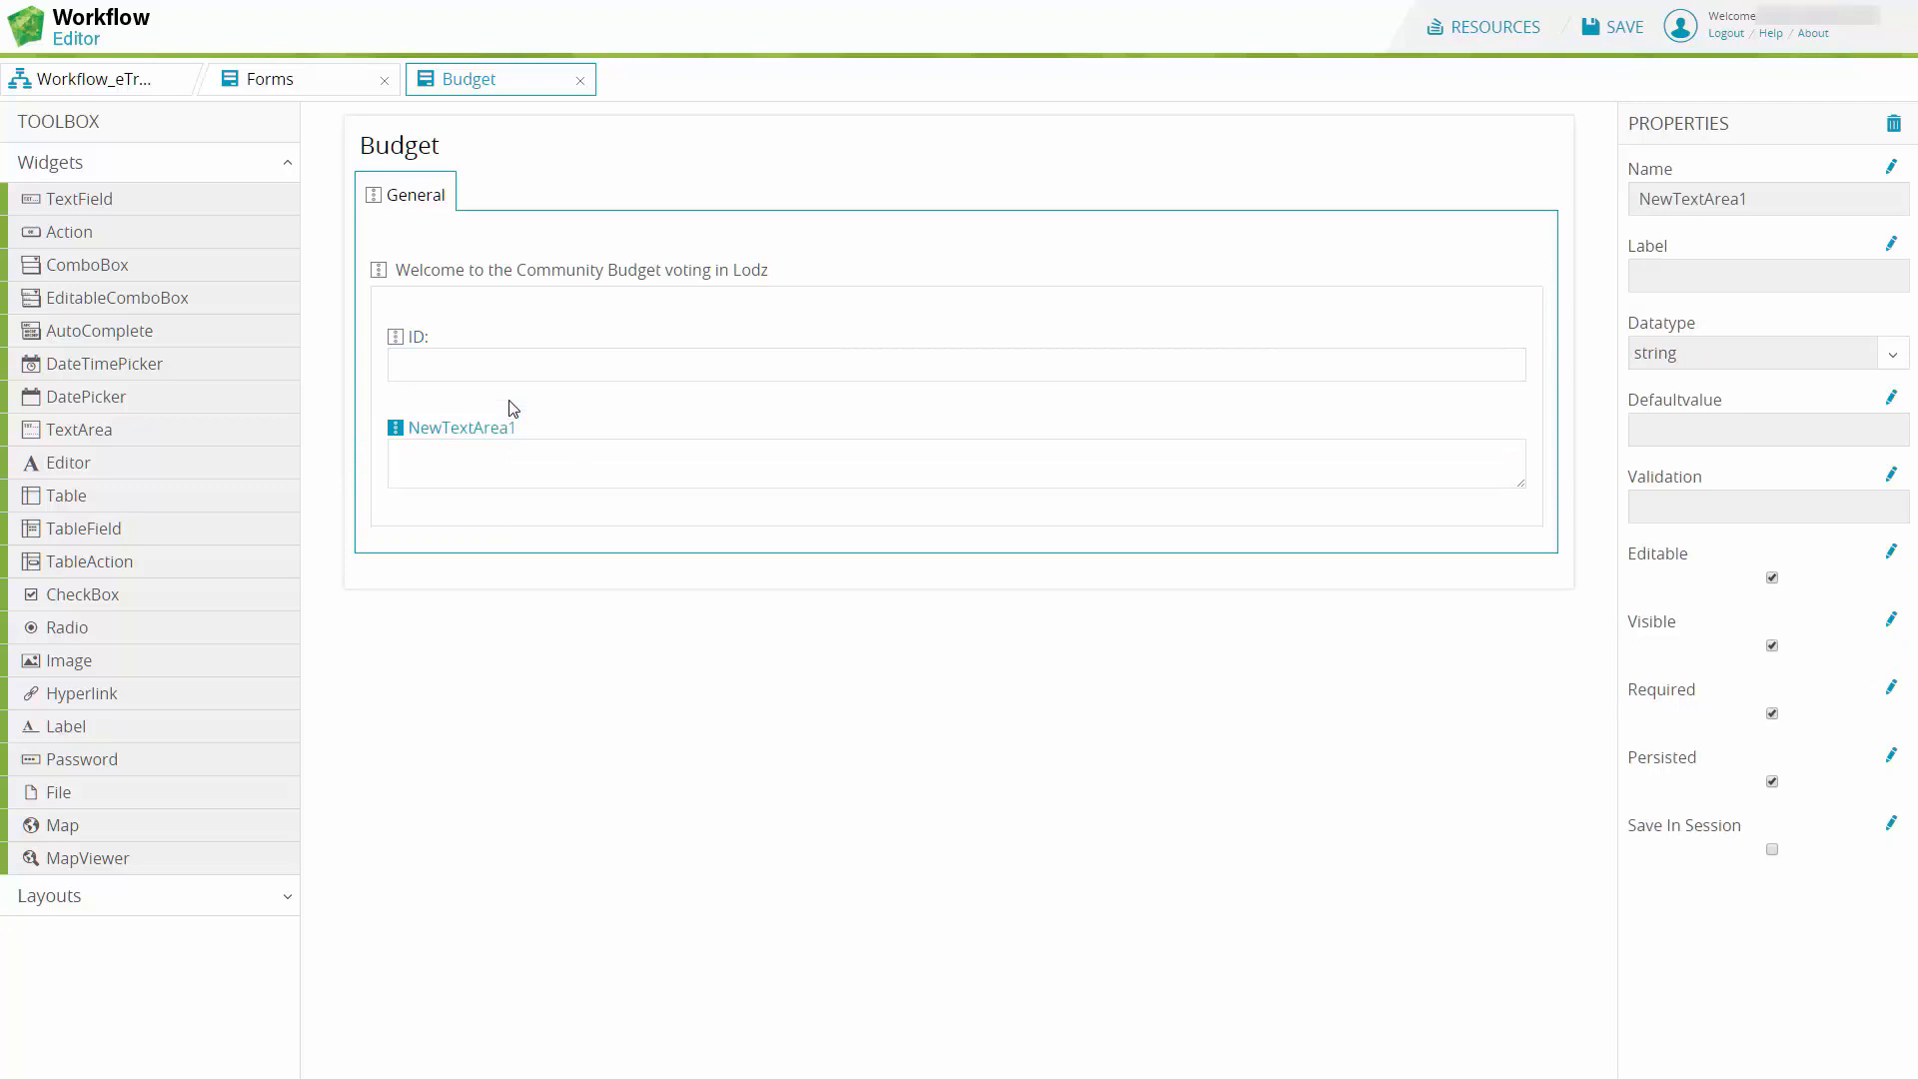
drag(1748, 199, 1455, 313)
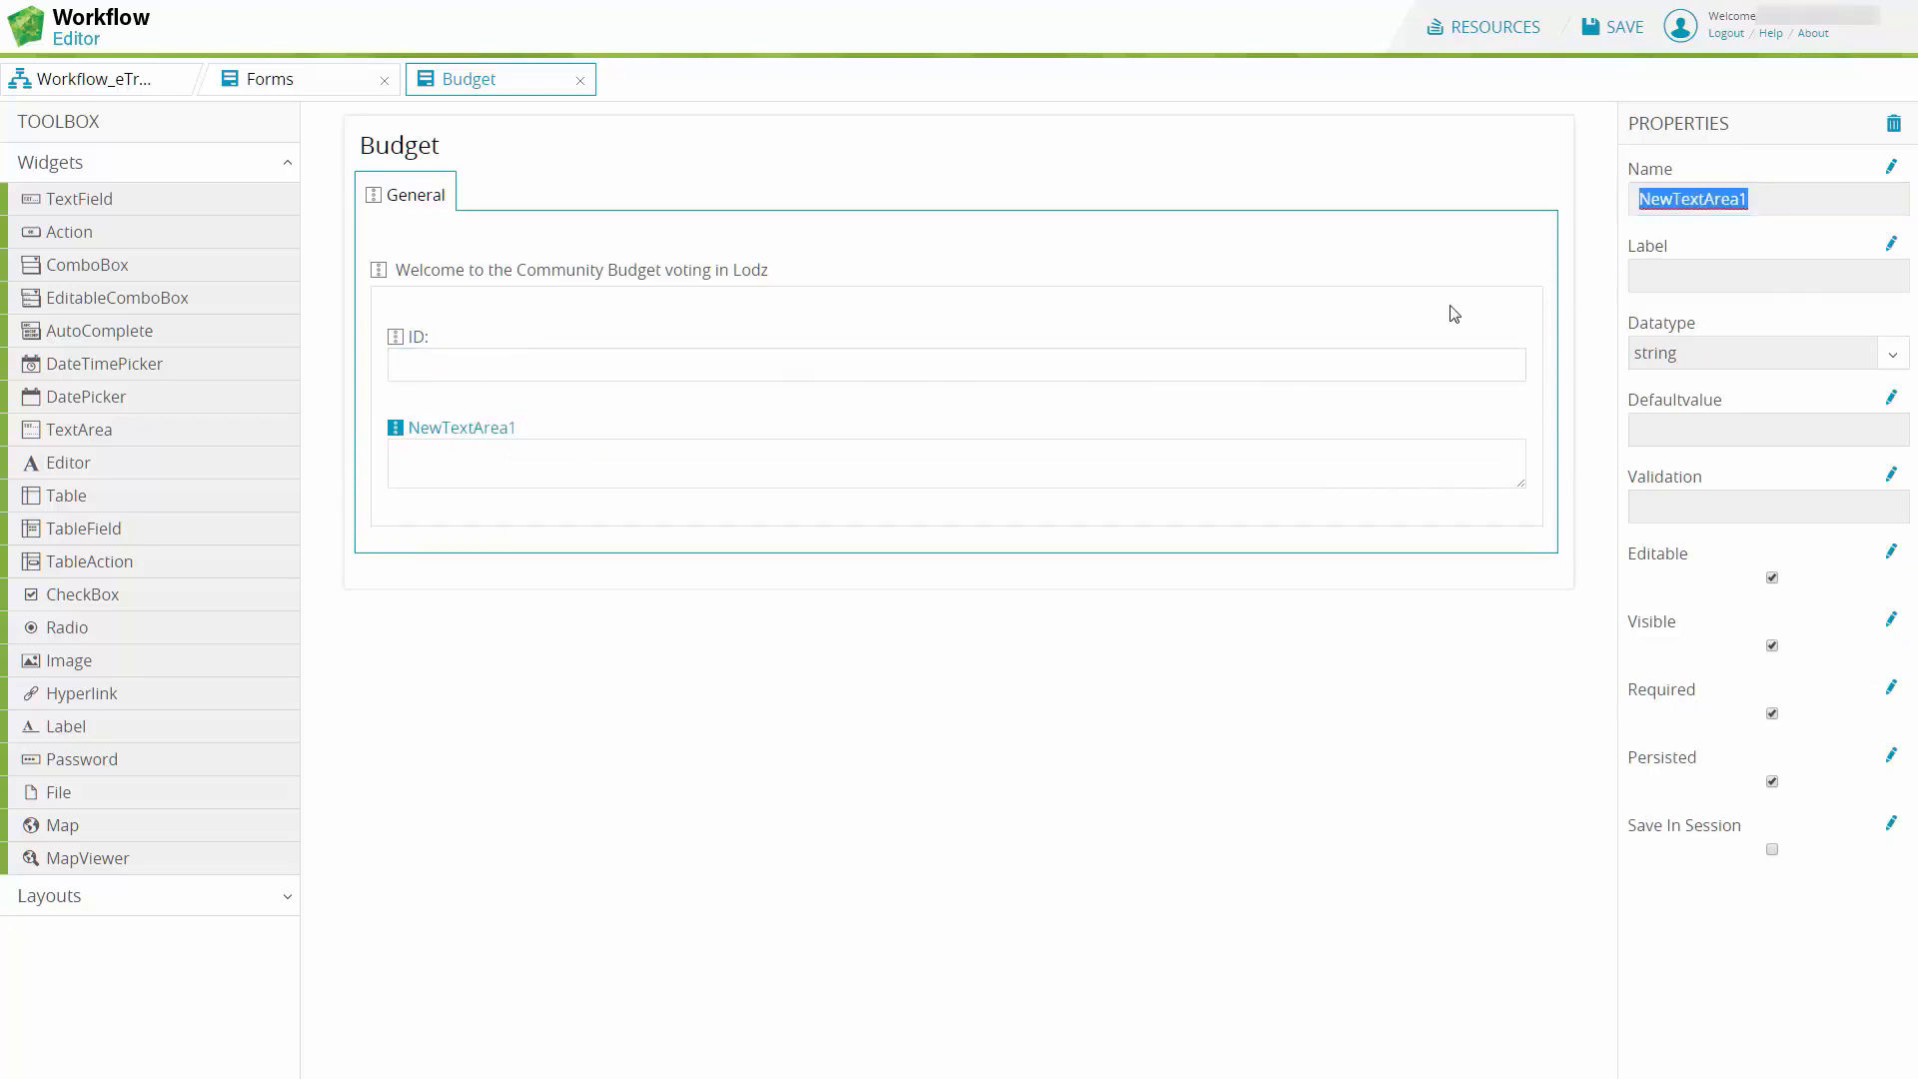
text(Summary)
key(Tab)
text(What is it?)
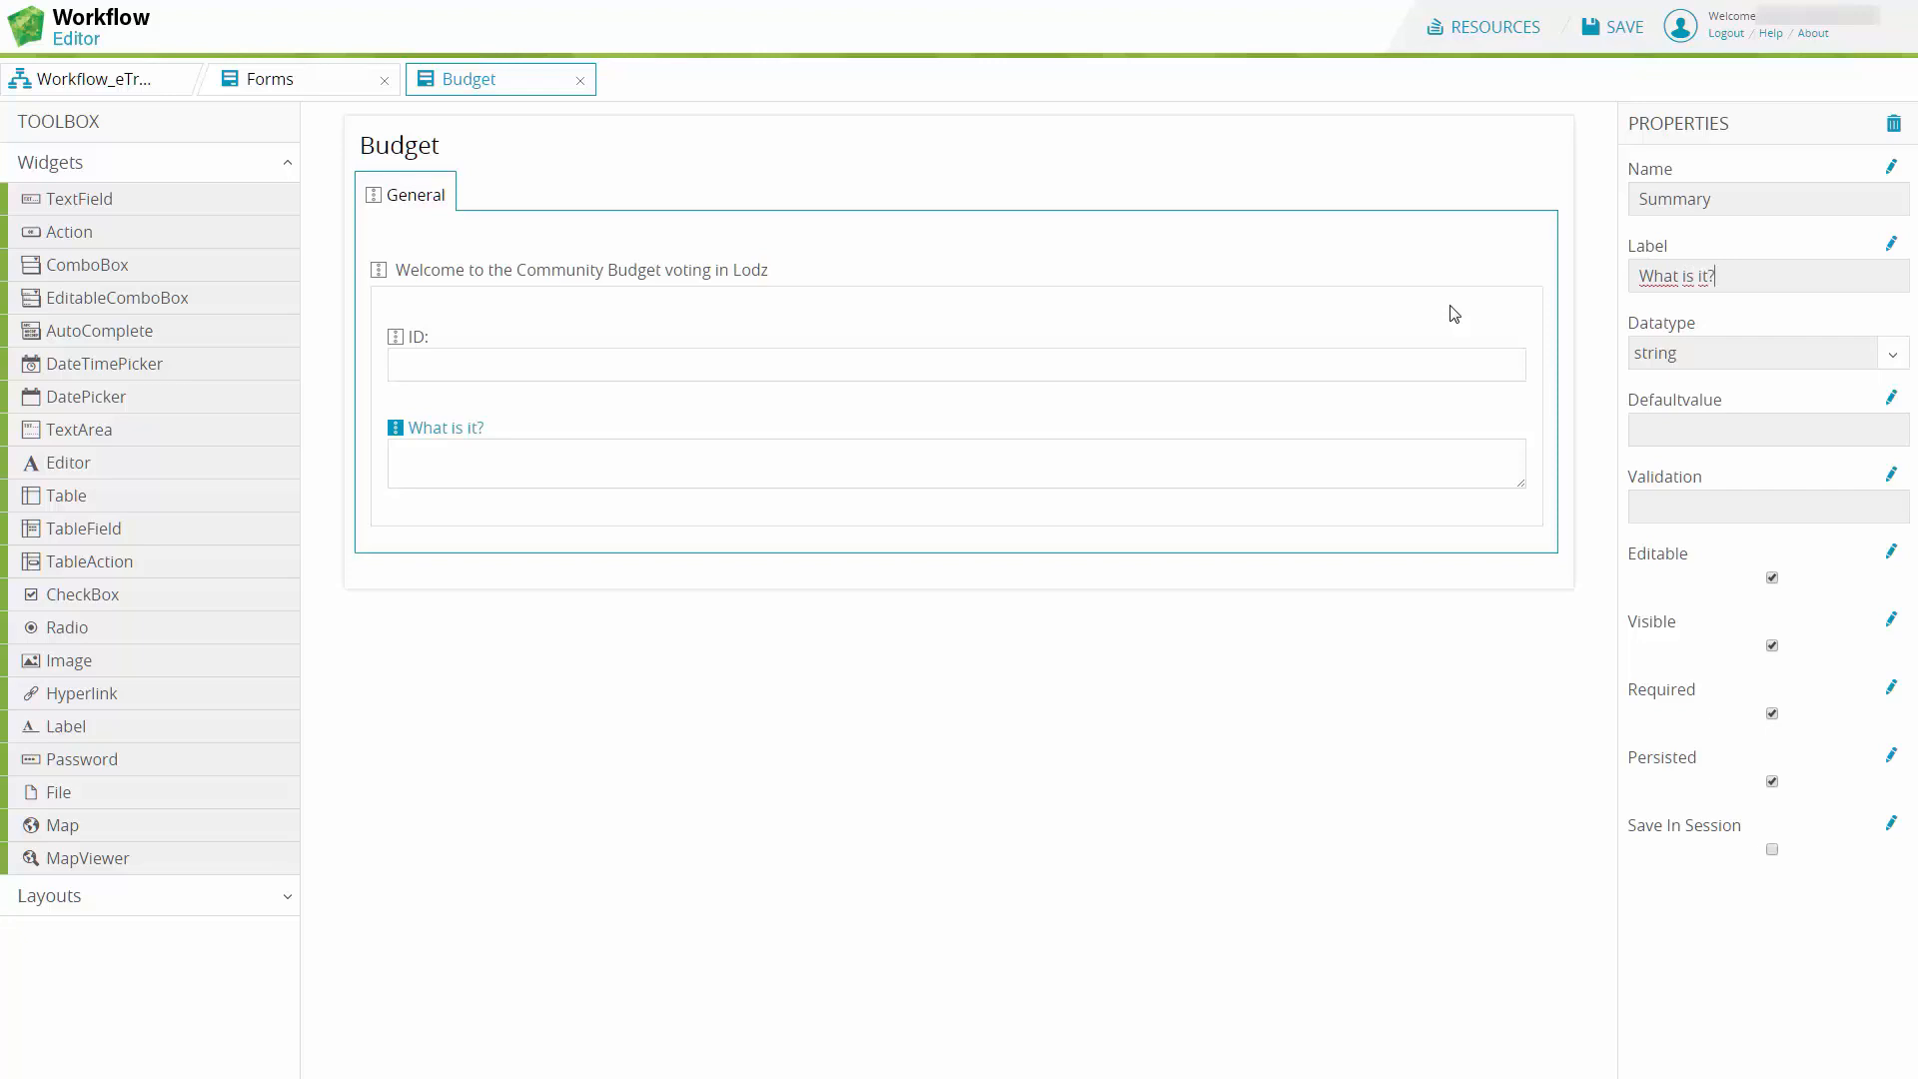
Step: Set the Summary text area's default value to the copied SQL expression ending with "Just vote for it!"
click(1889, 397)
click(1889, 398)
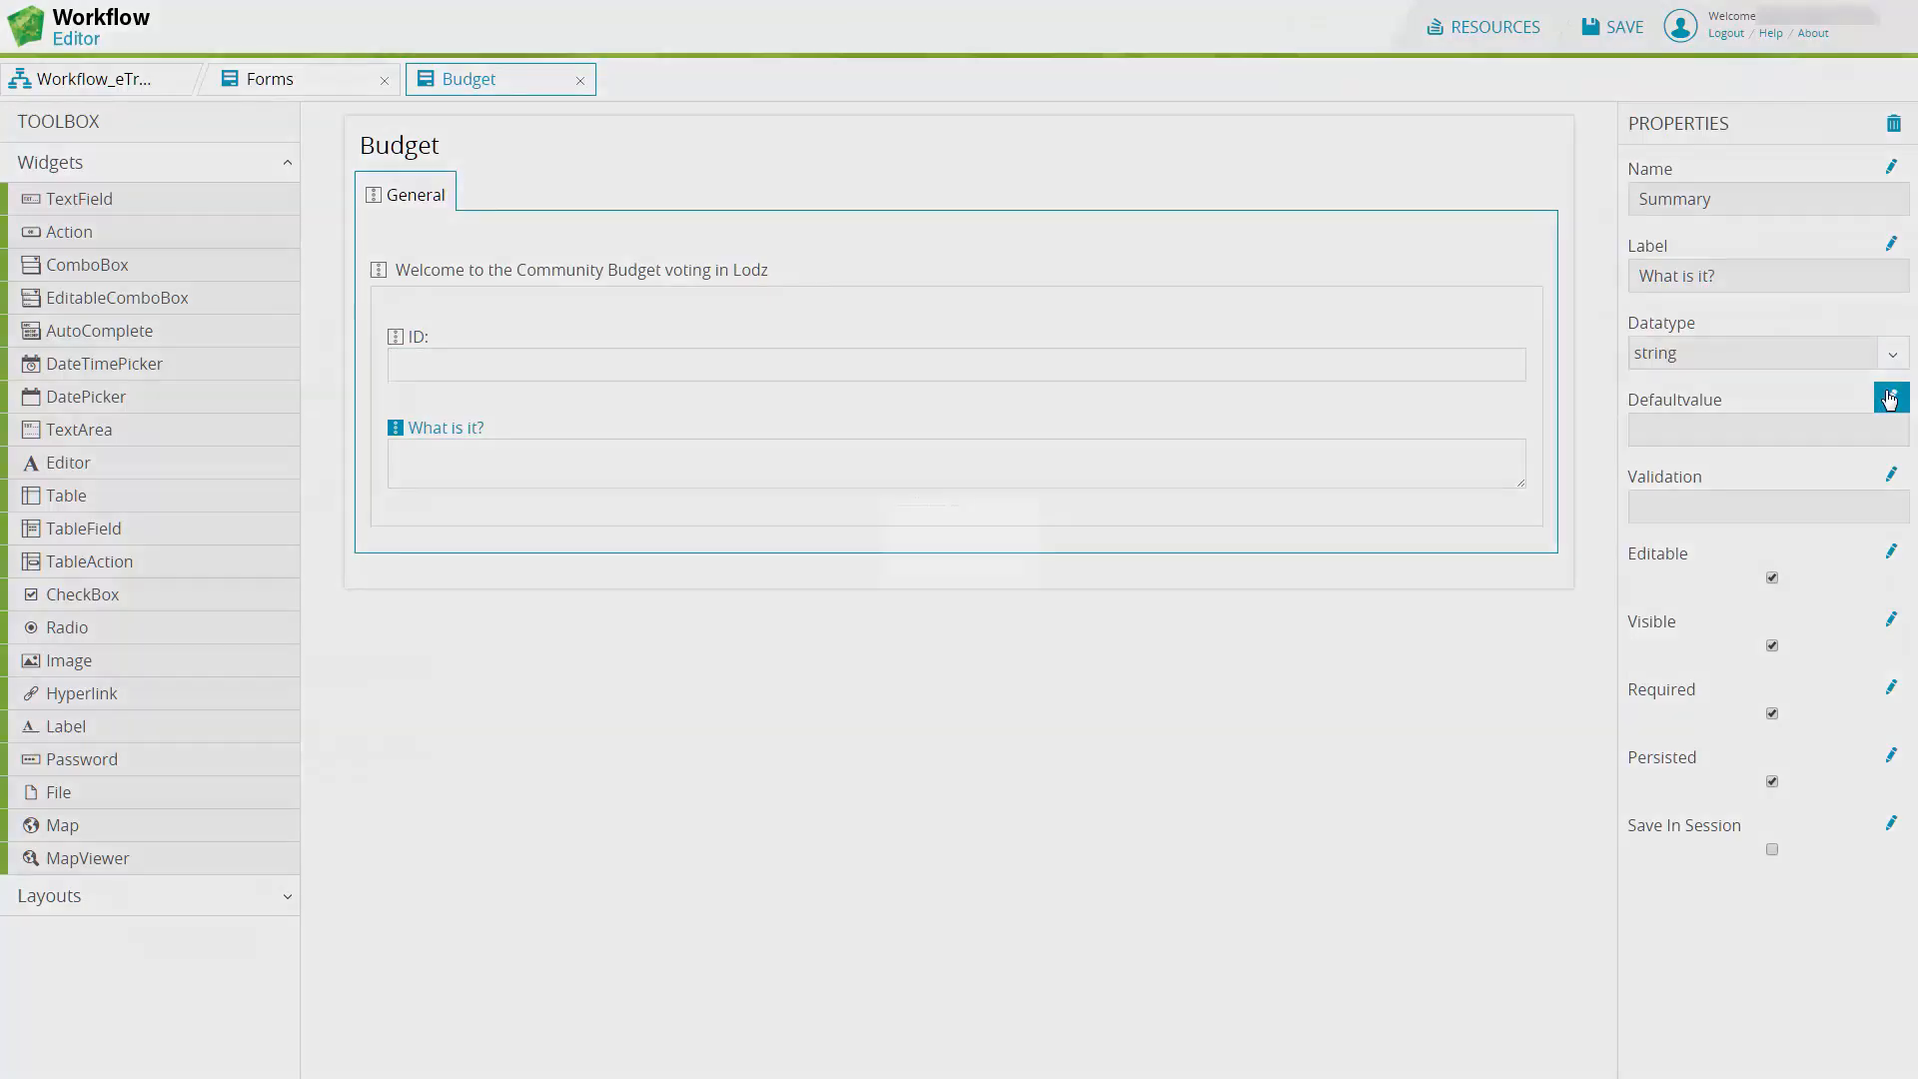
click(511, 321)
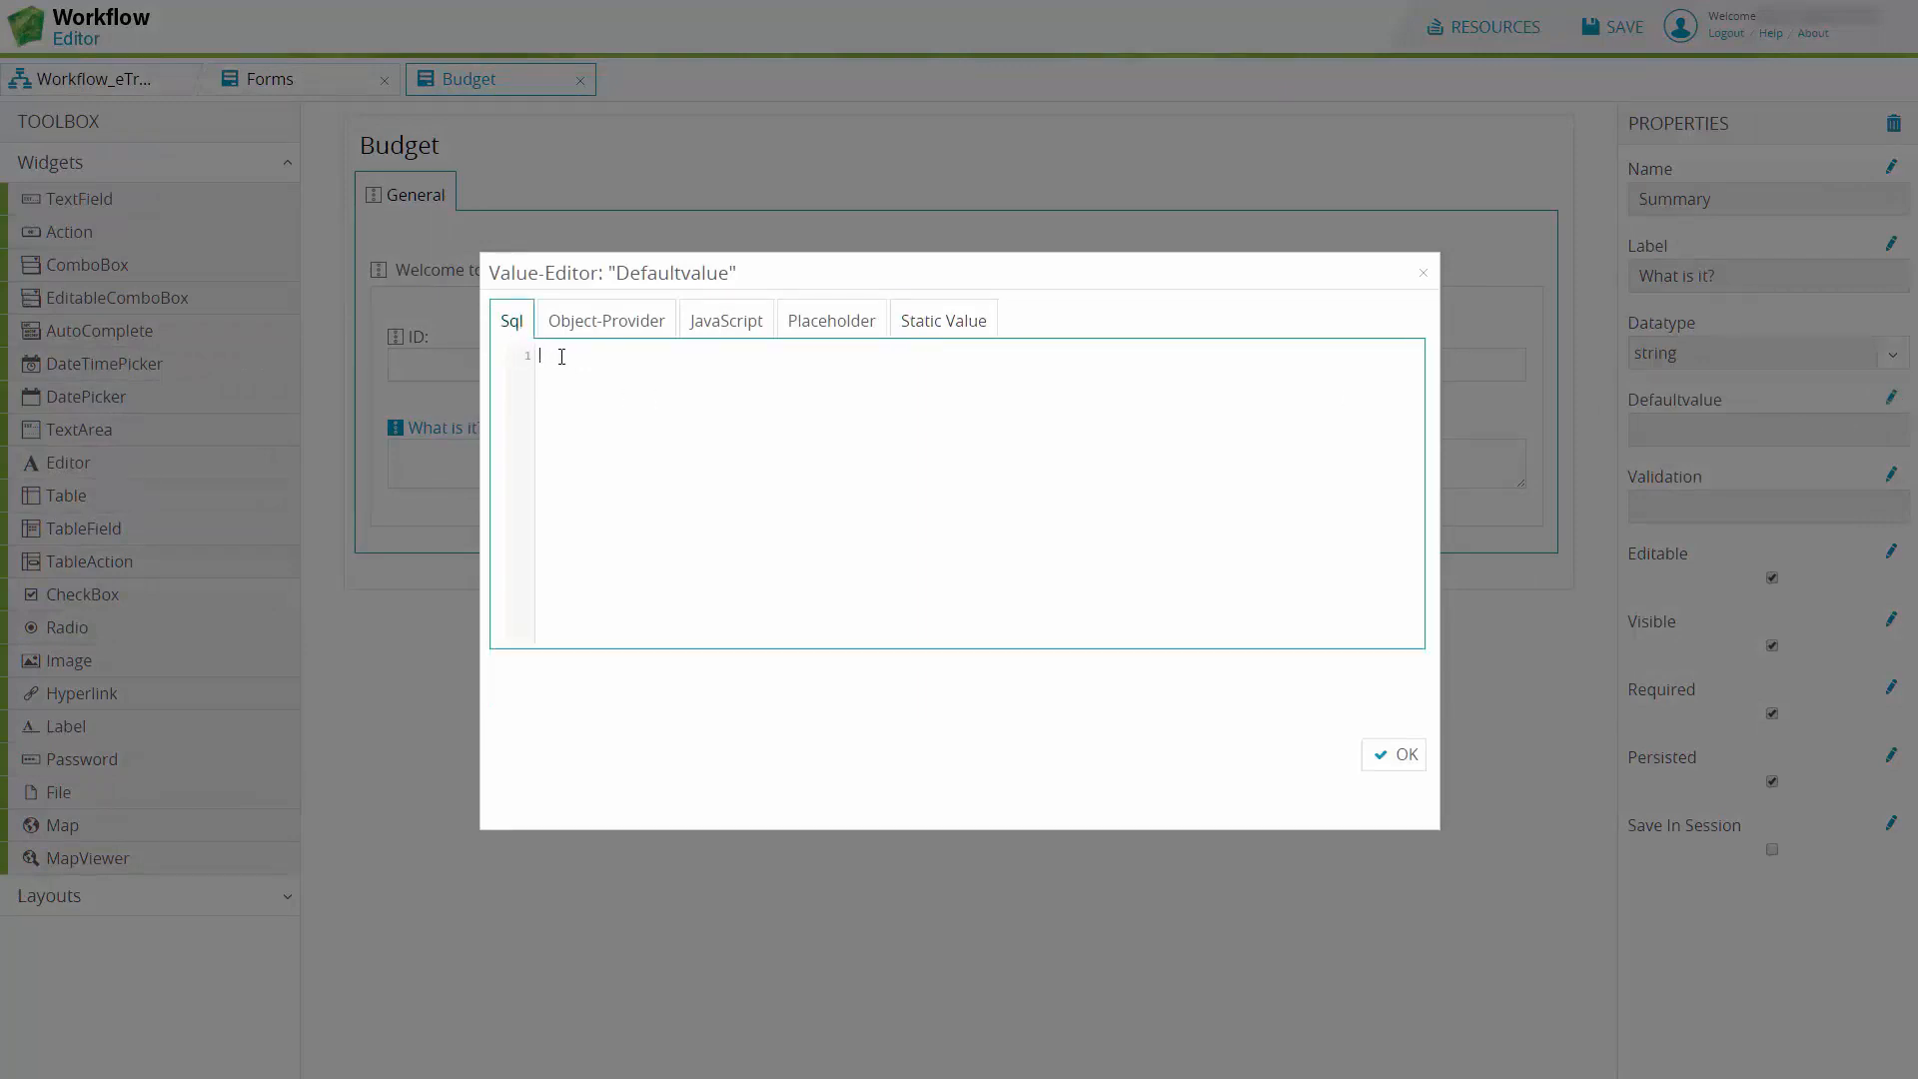
key(ctrl+v)
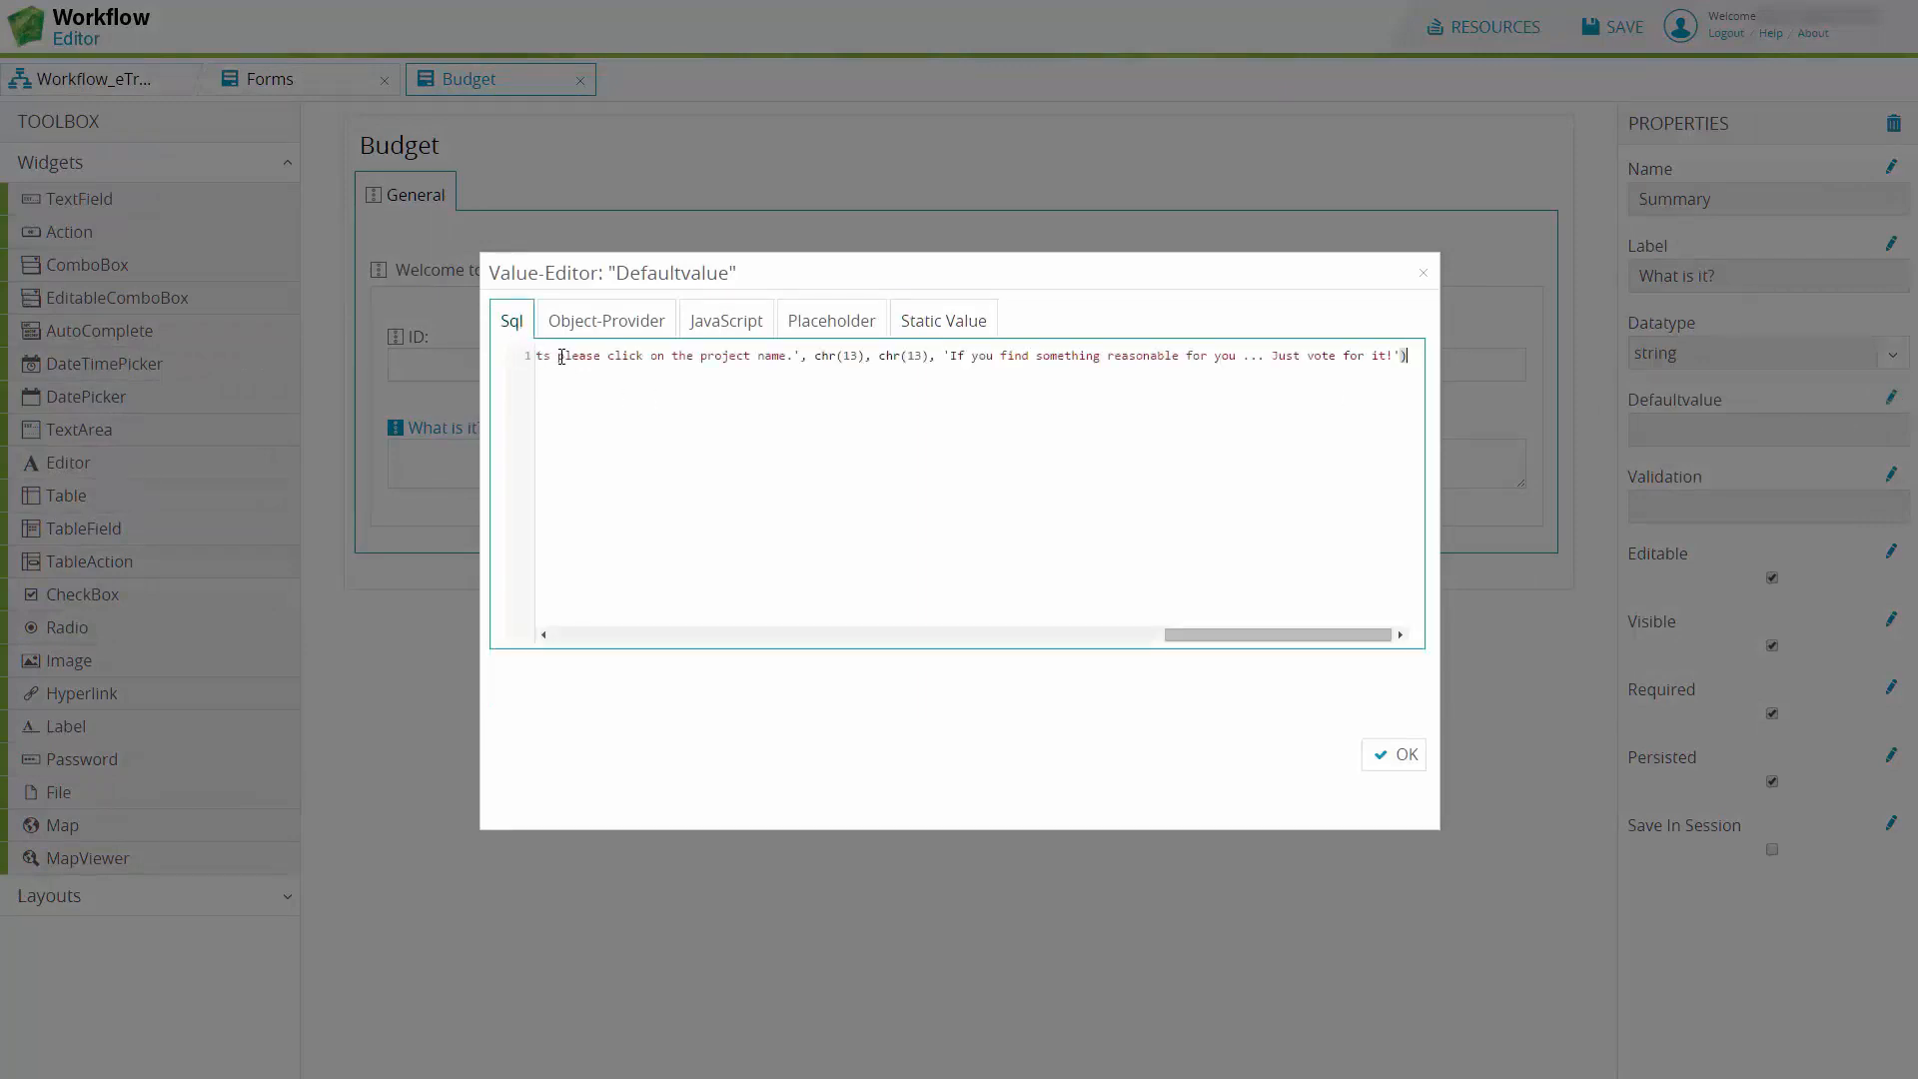
click(1395, 756)
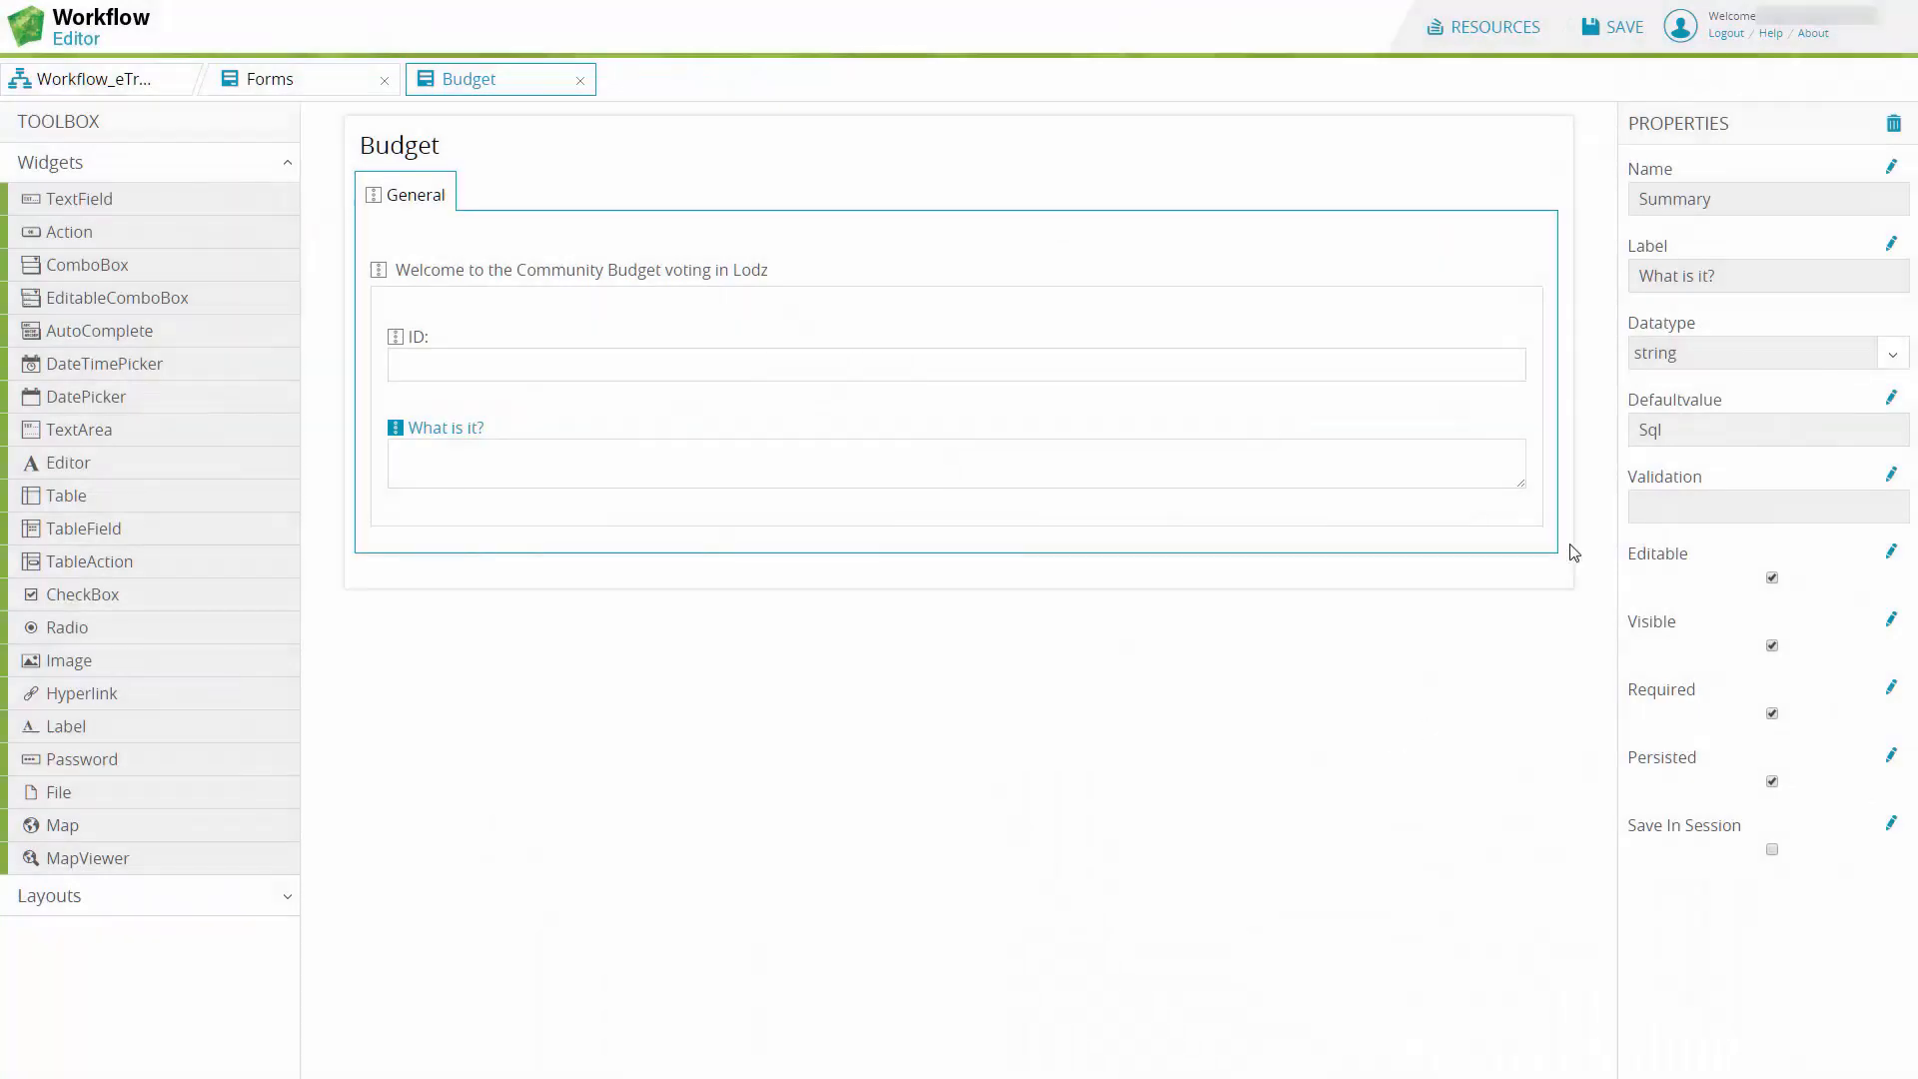
Step: Enable Save In Session for the Summary text area
click(1659, 441)
click(1773, 852)
Step: Add an Action widget below the General tab's content, named Vote and labelled "Vote NOW!"
drag(69, 240, 1413, 583)
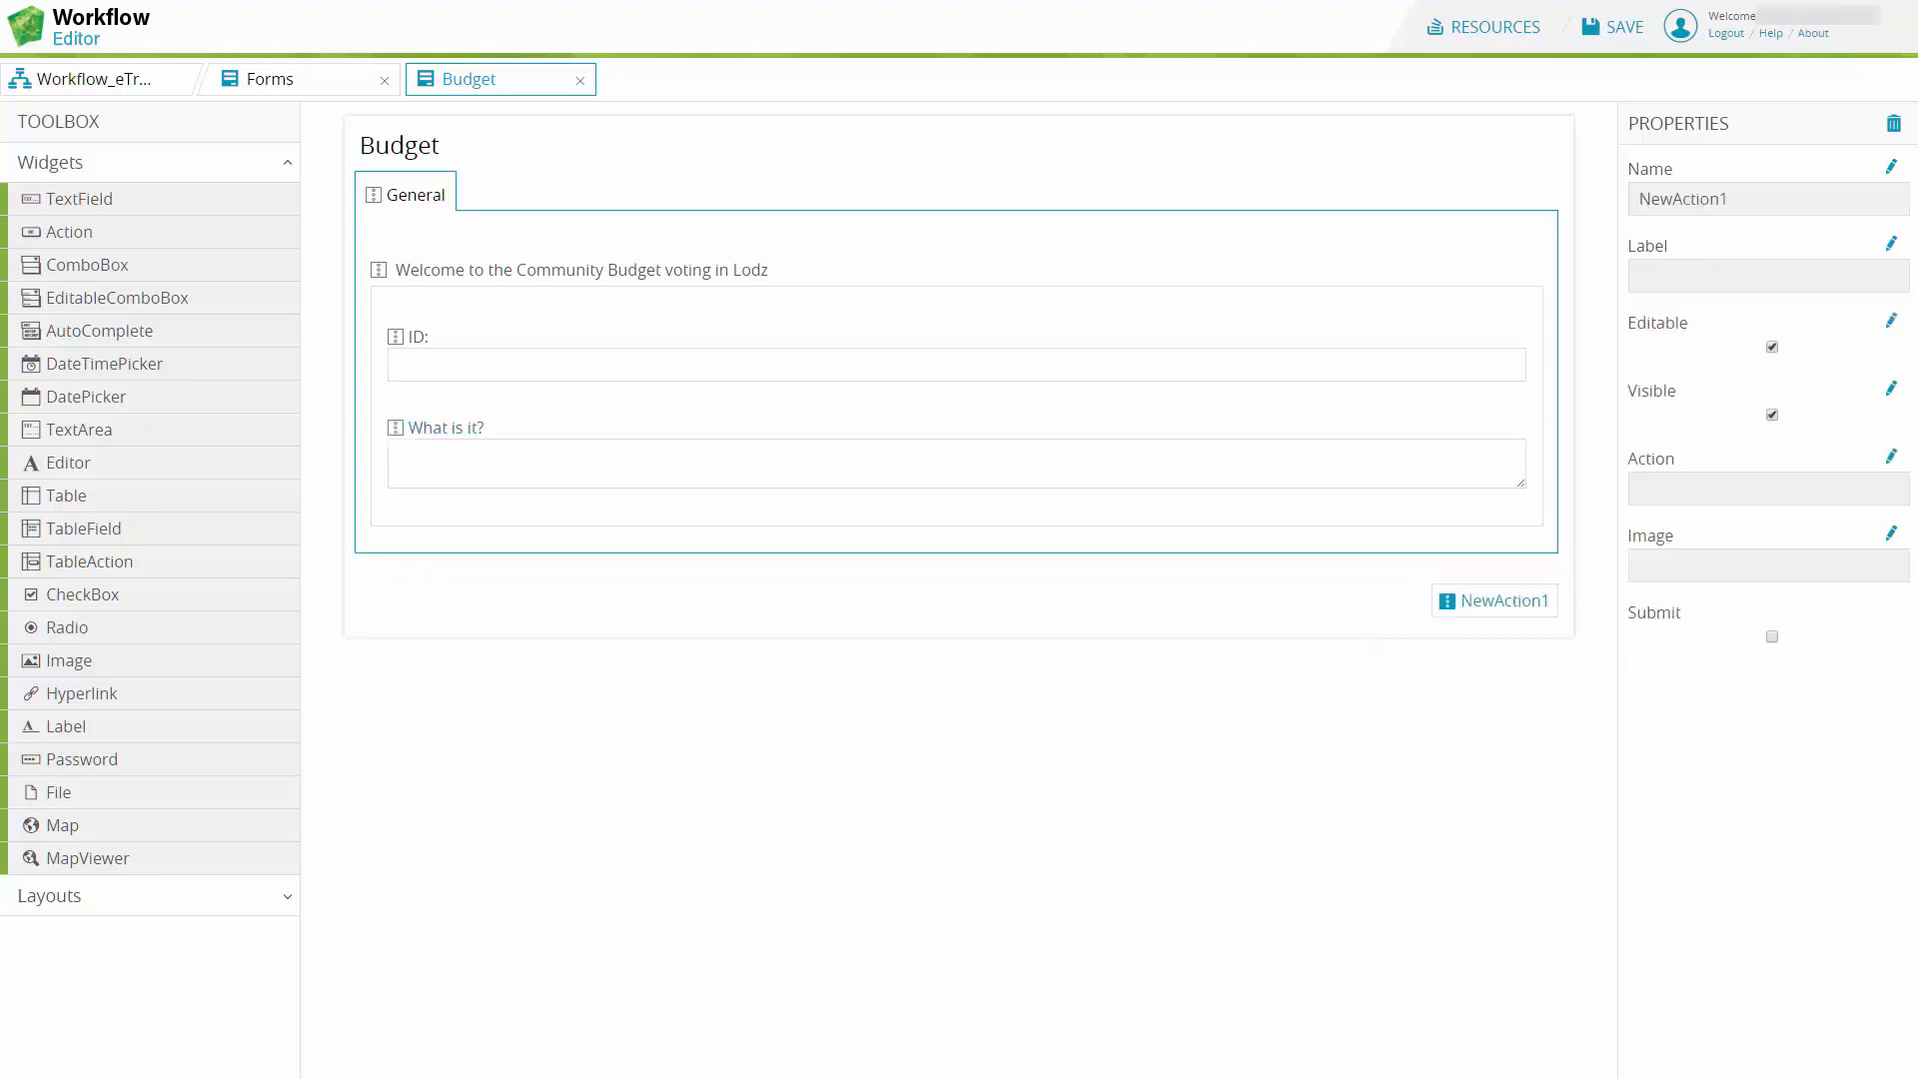
drag(1738, 201, 1634, 199)
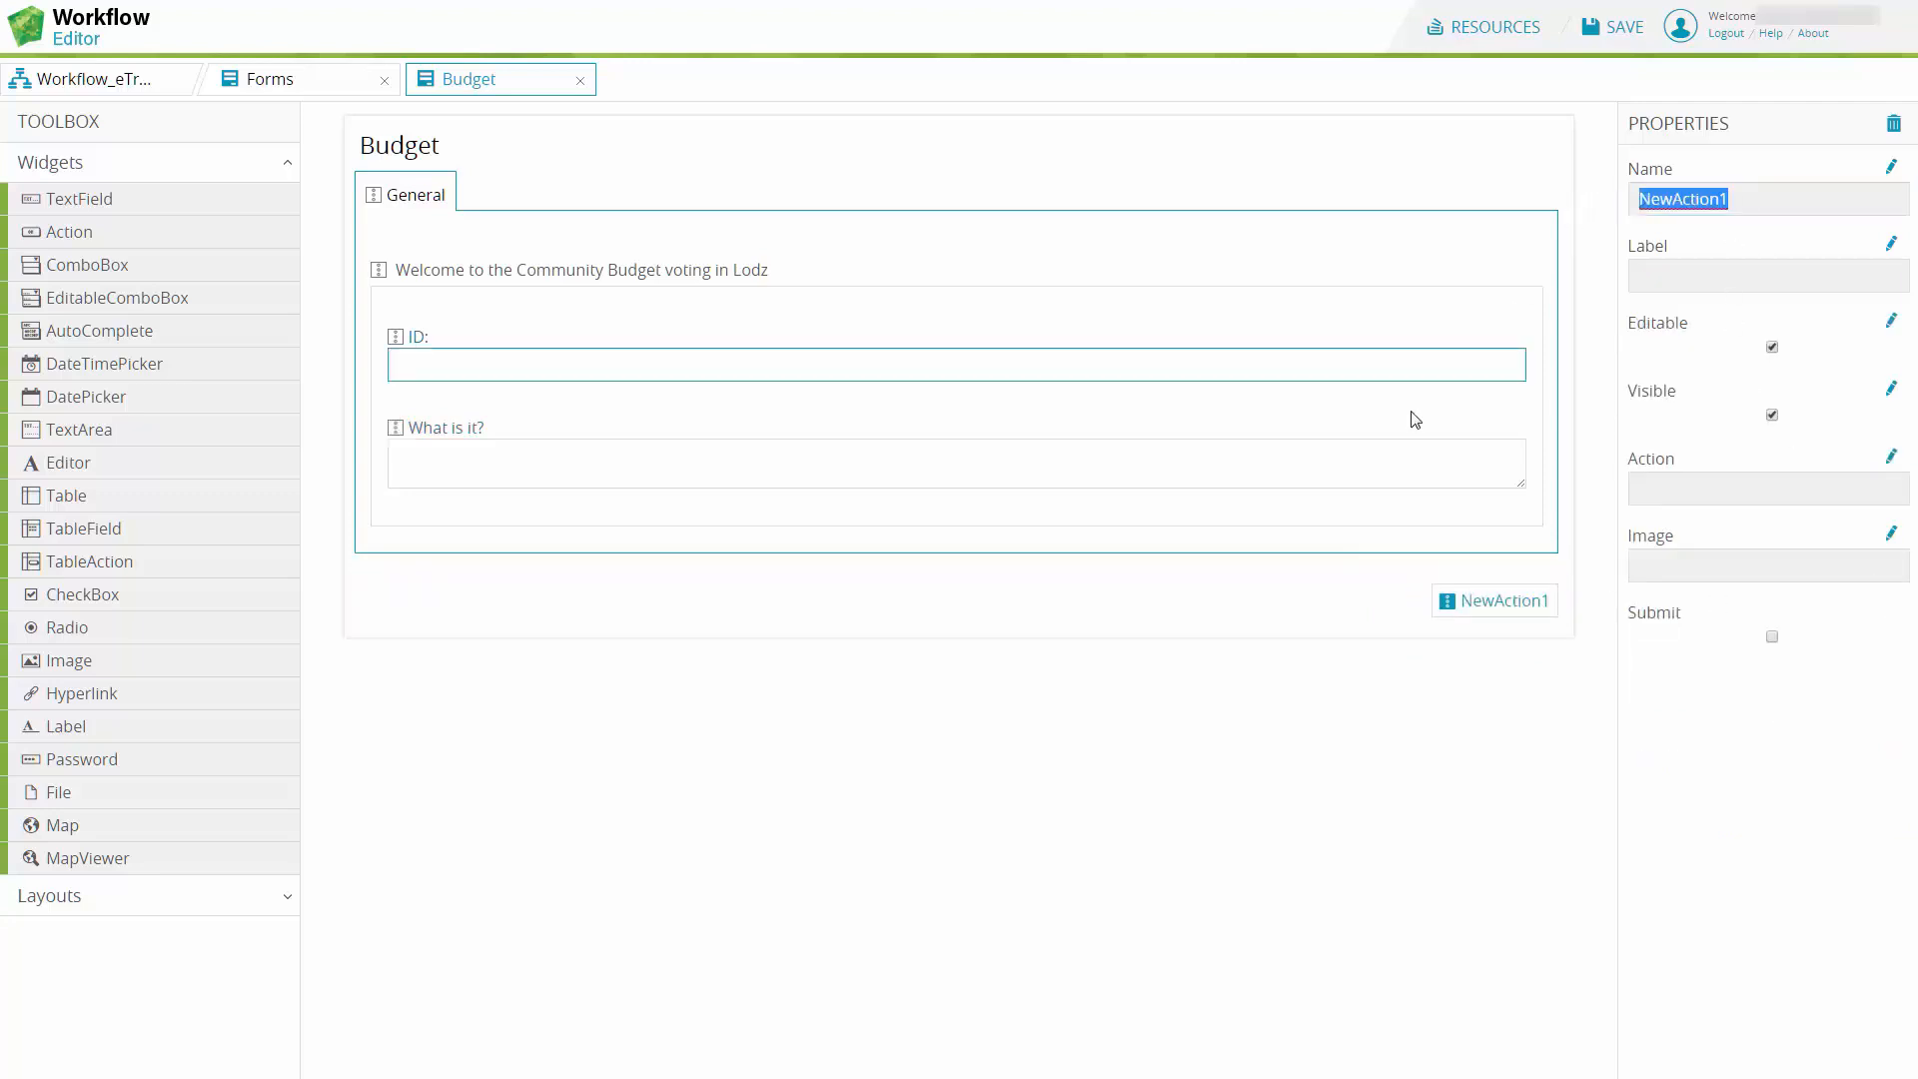
text(Vote)
key(Tab)
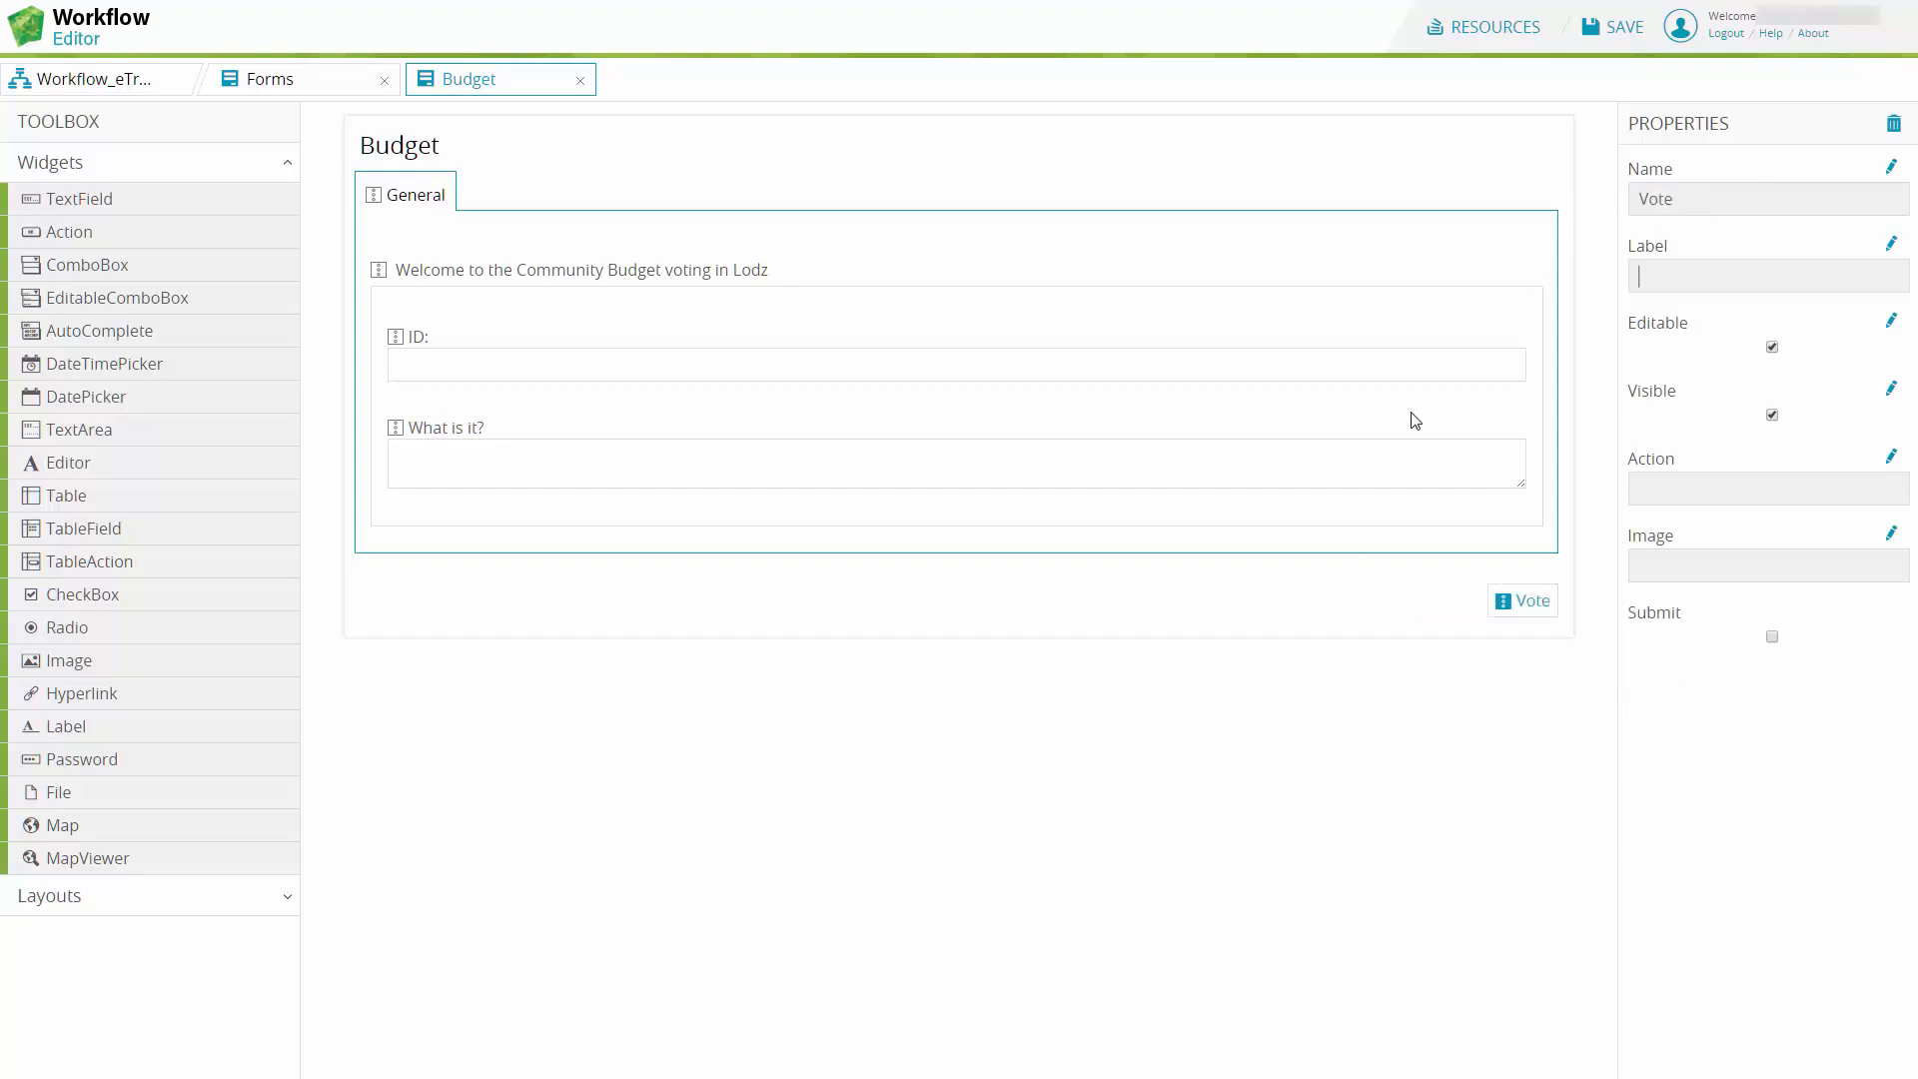
text(Vote NOW)
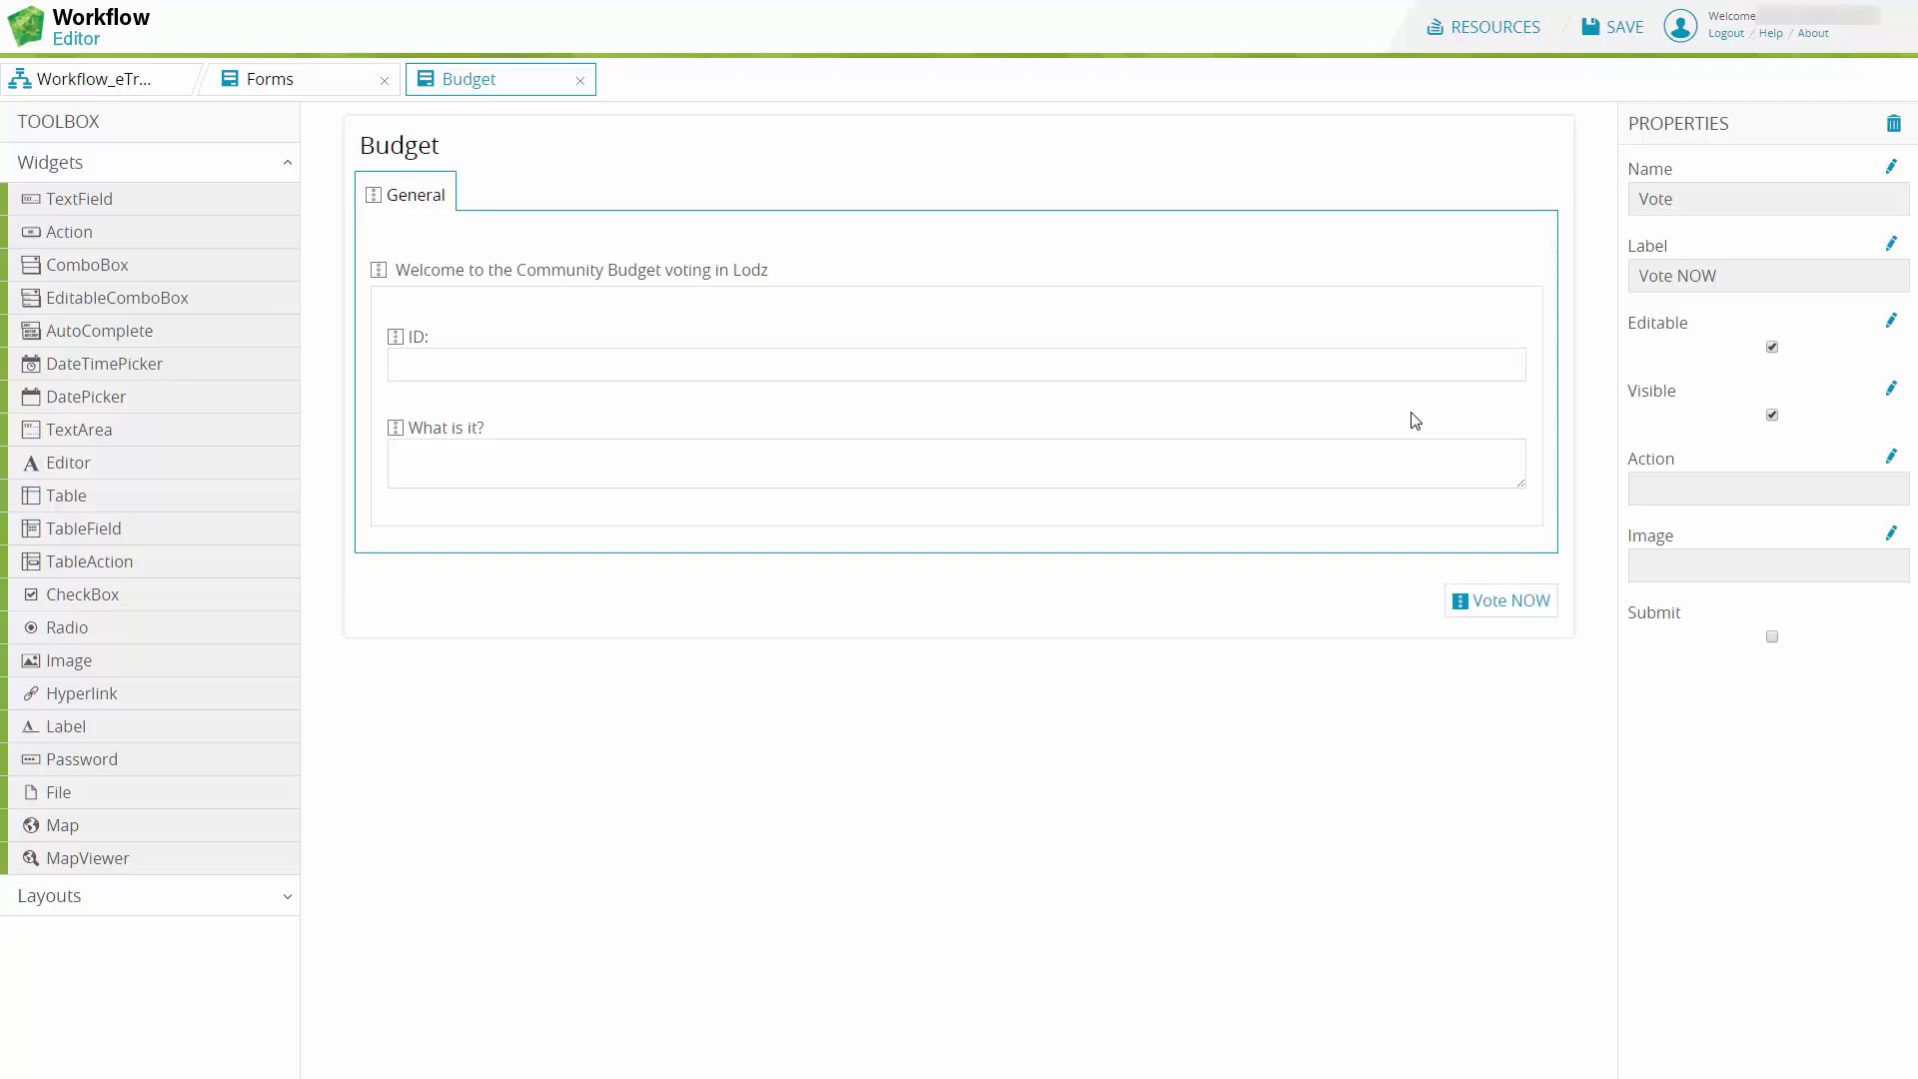
text(!)
Step: Set the Vote widget's Action property to a JavaScript IG.navigate call with 'Vote' as its target
click(1892, 460)
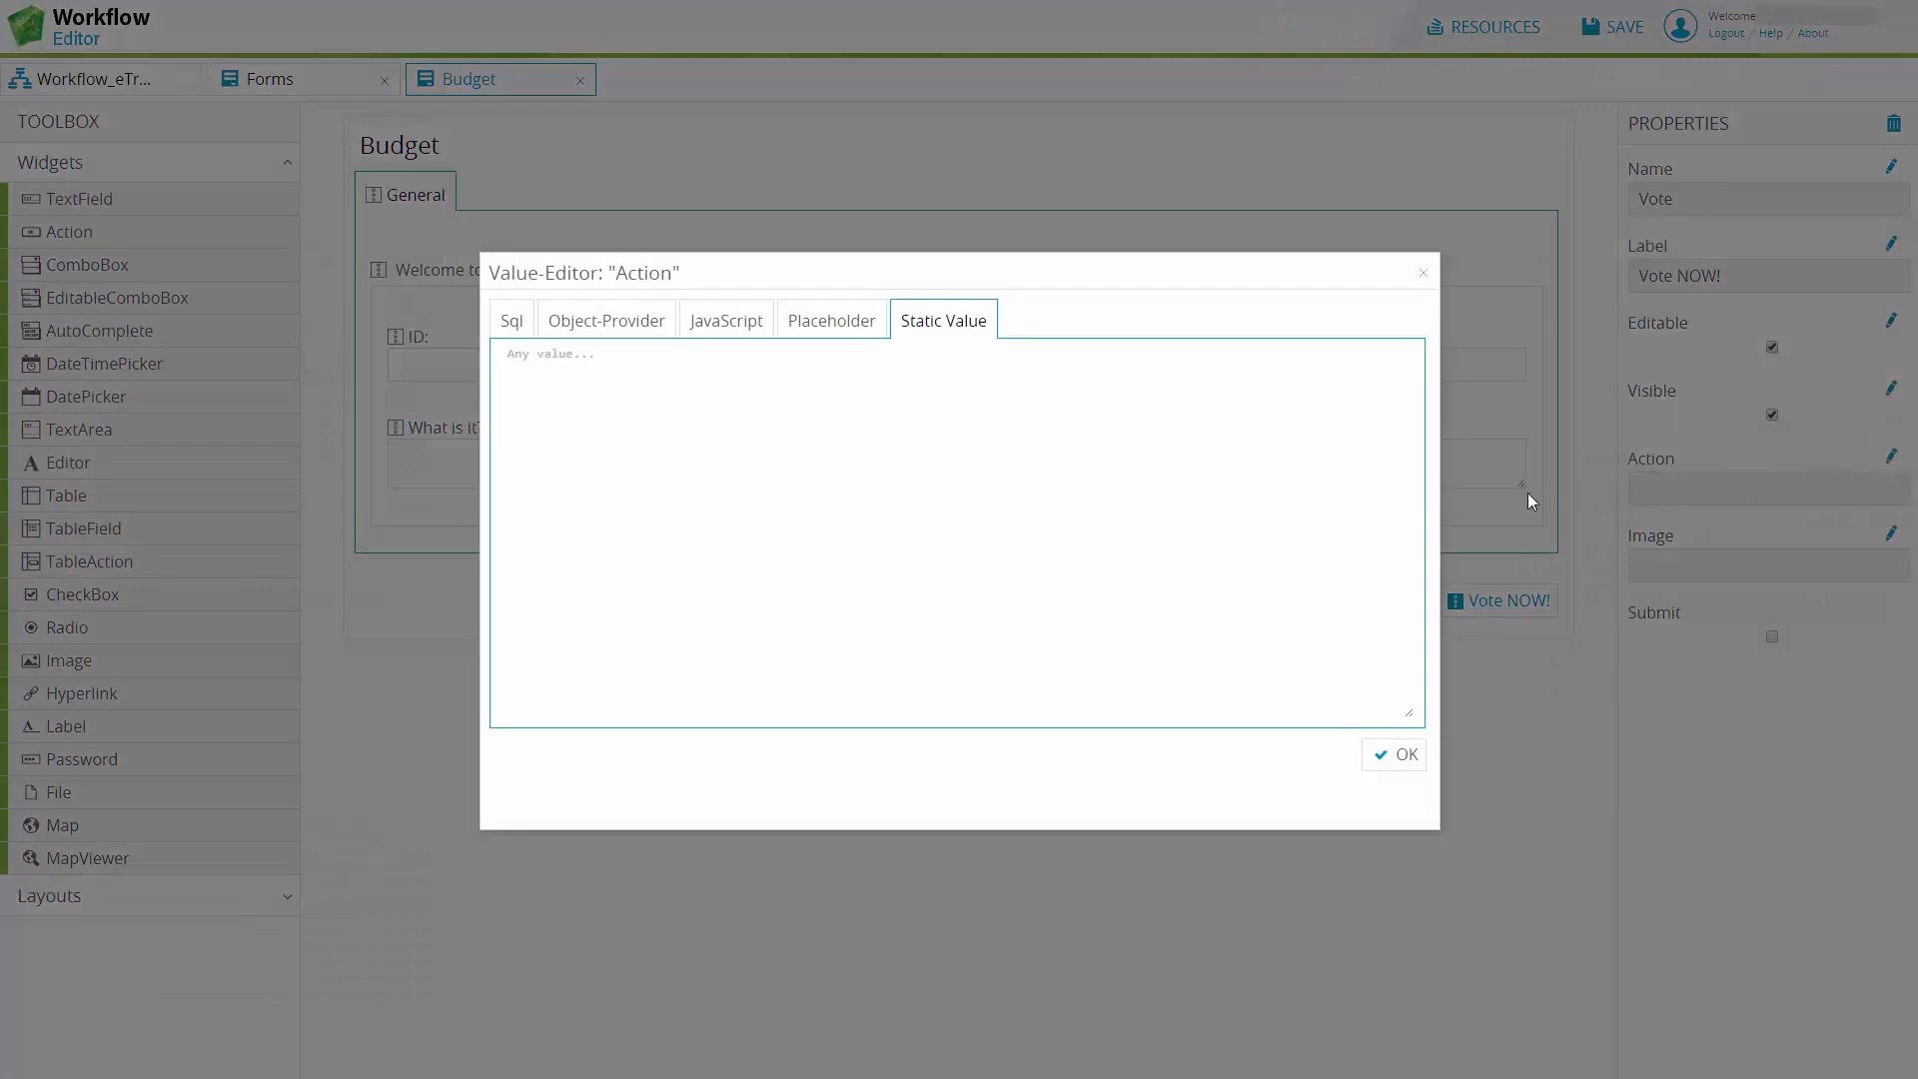
click(739, 340)
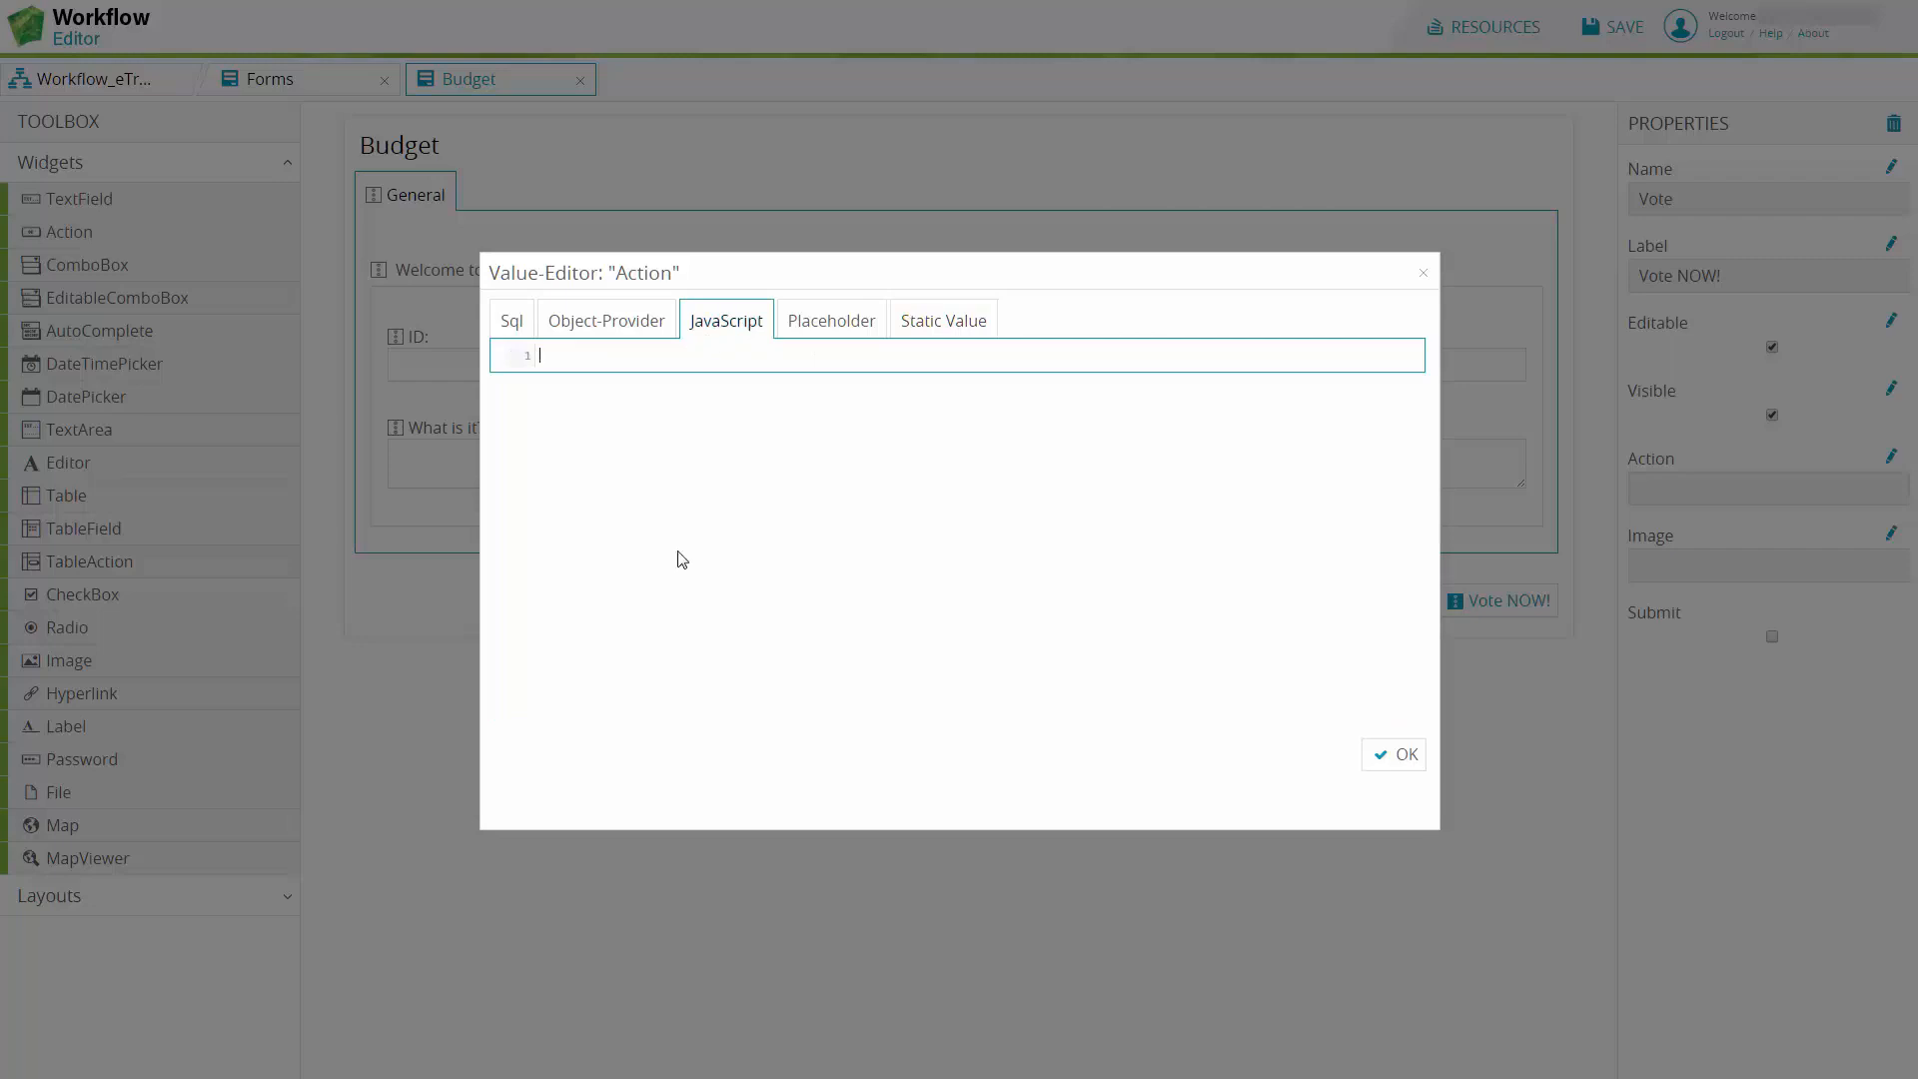
text(IG.navigate('Vote')
click(1401, 754)
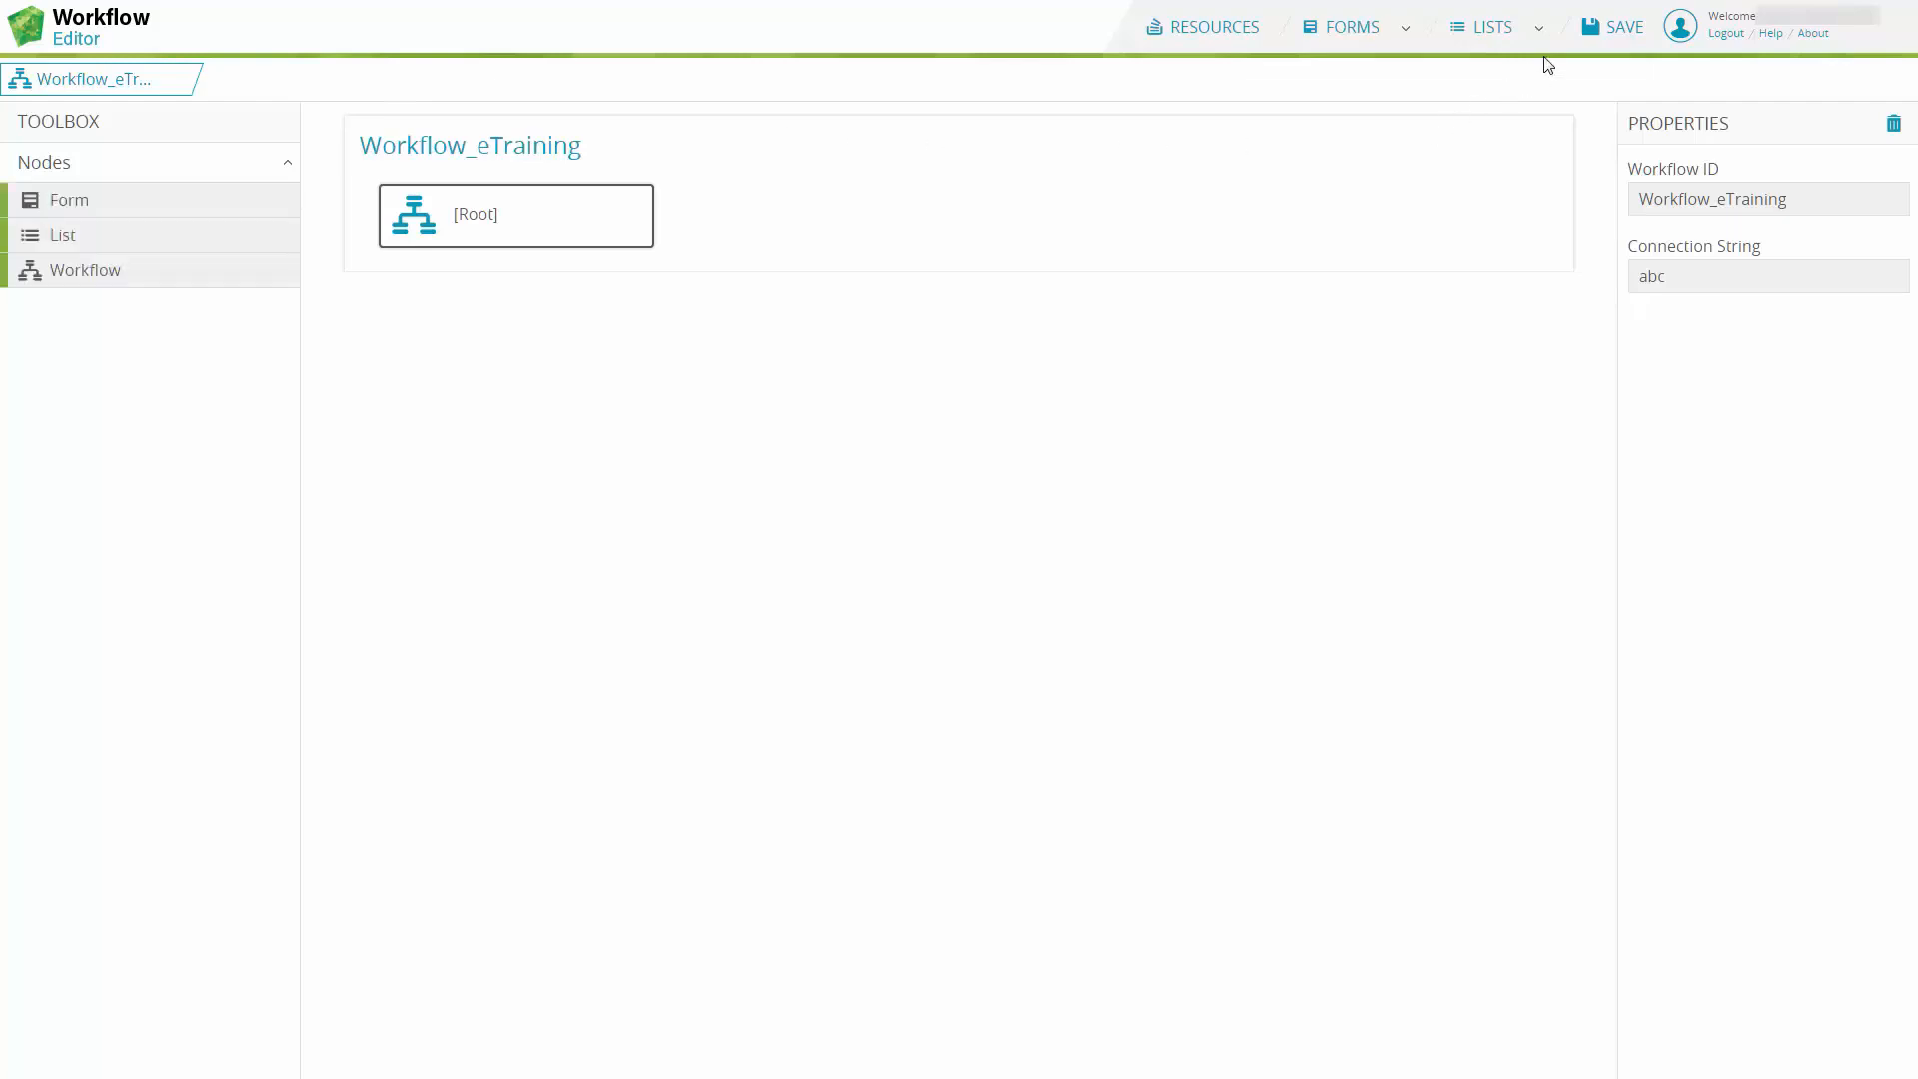
Step: Create a new list in the Workflow_eTraining workflow and name it TopCityProjectList
click(1540, 30)
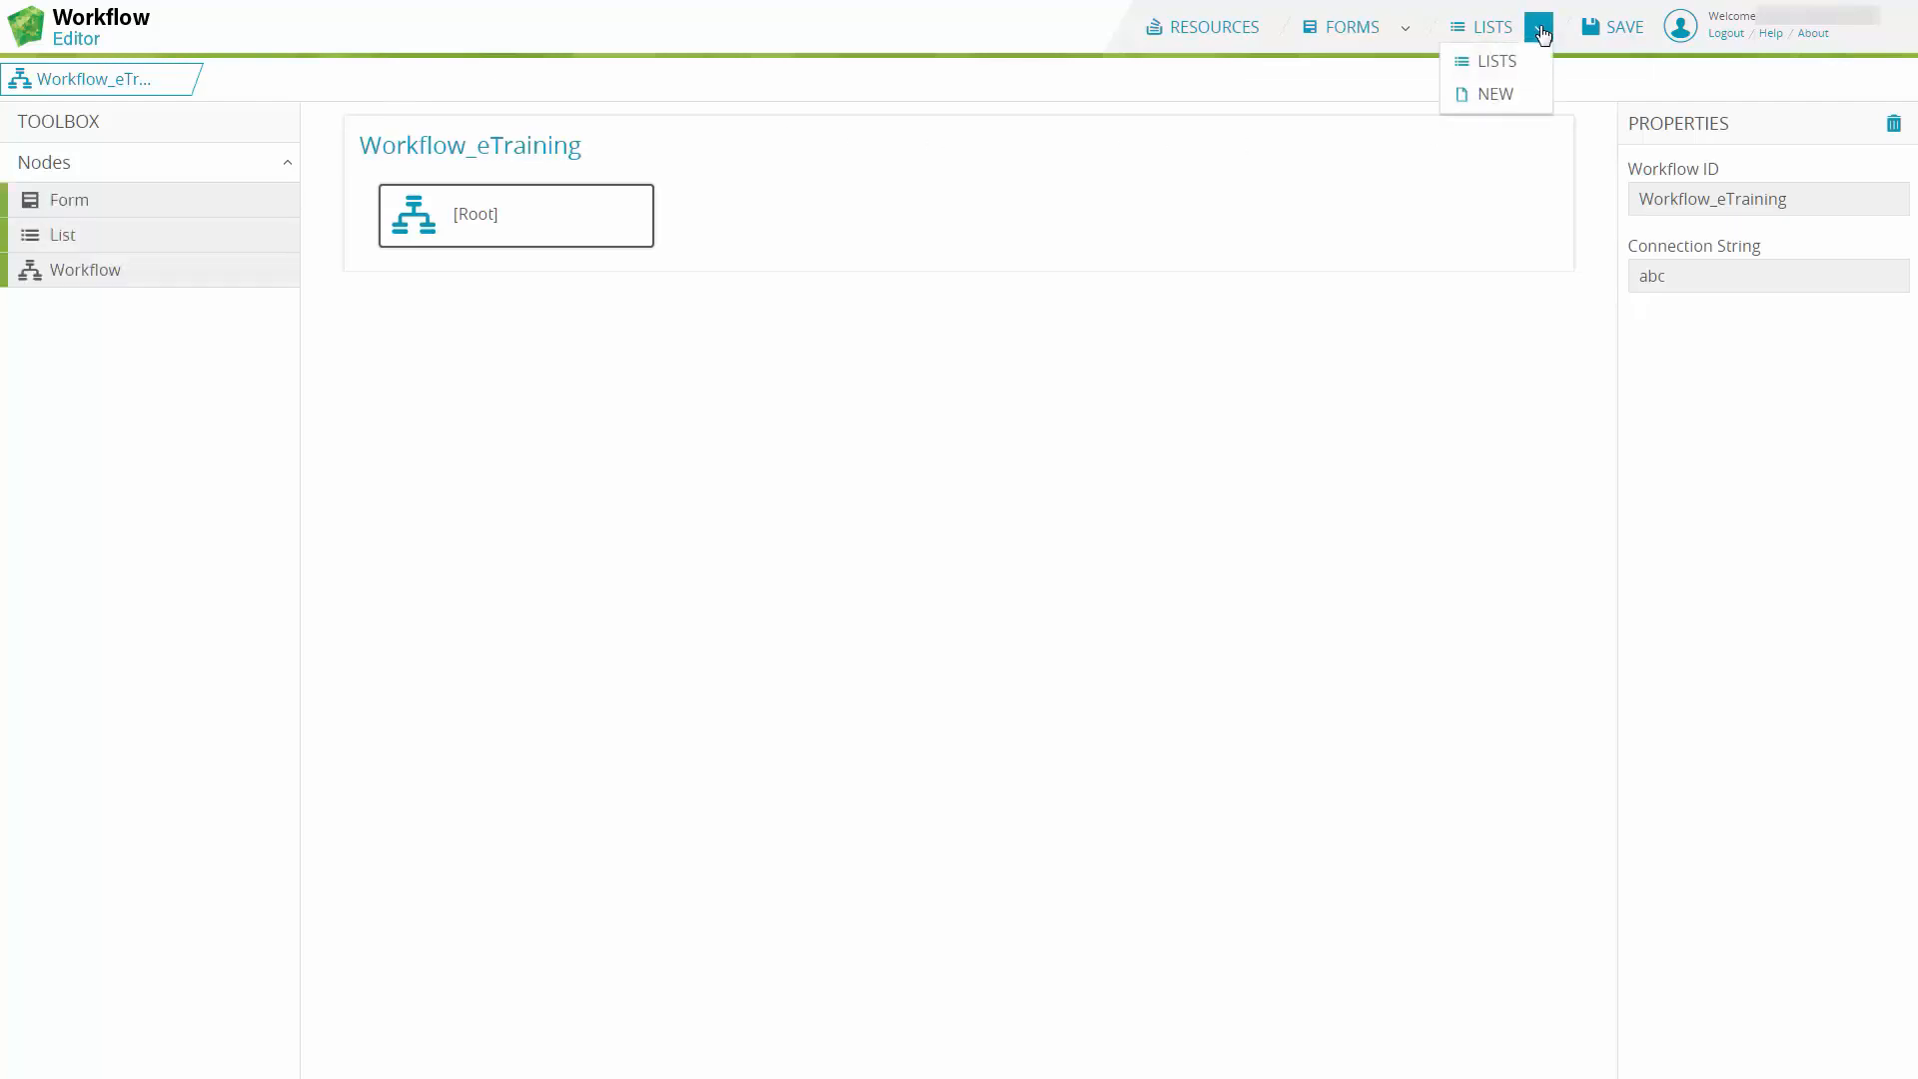
click(1495, 96)
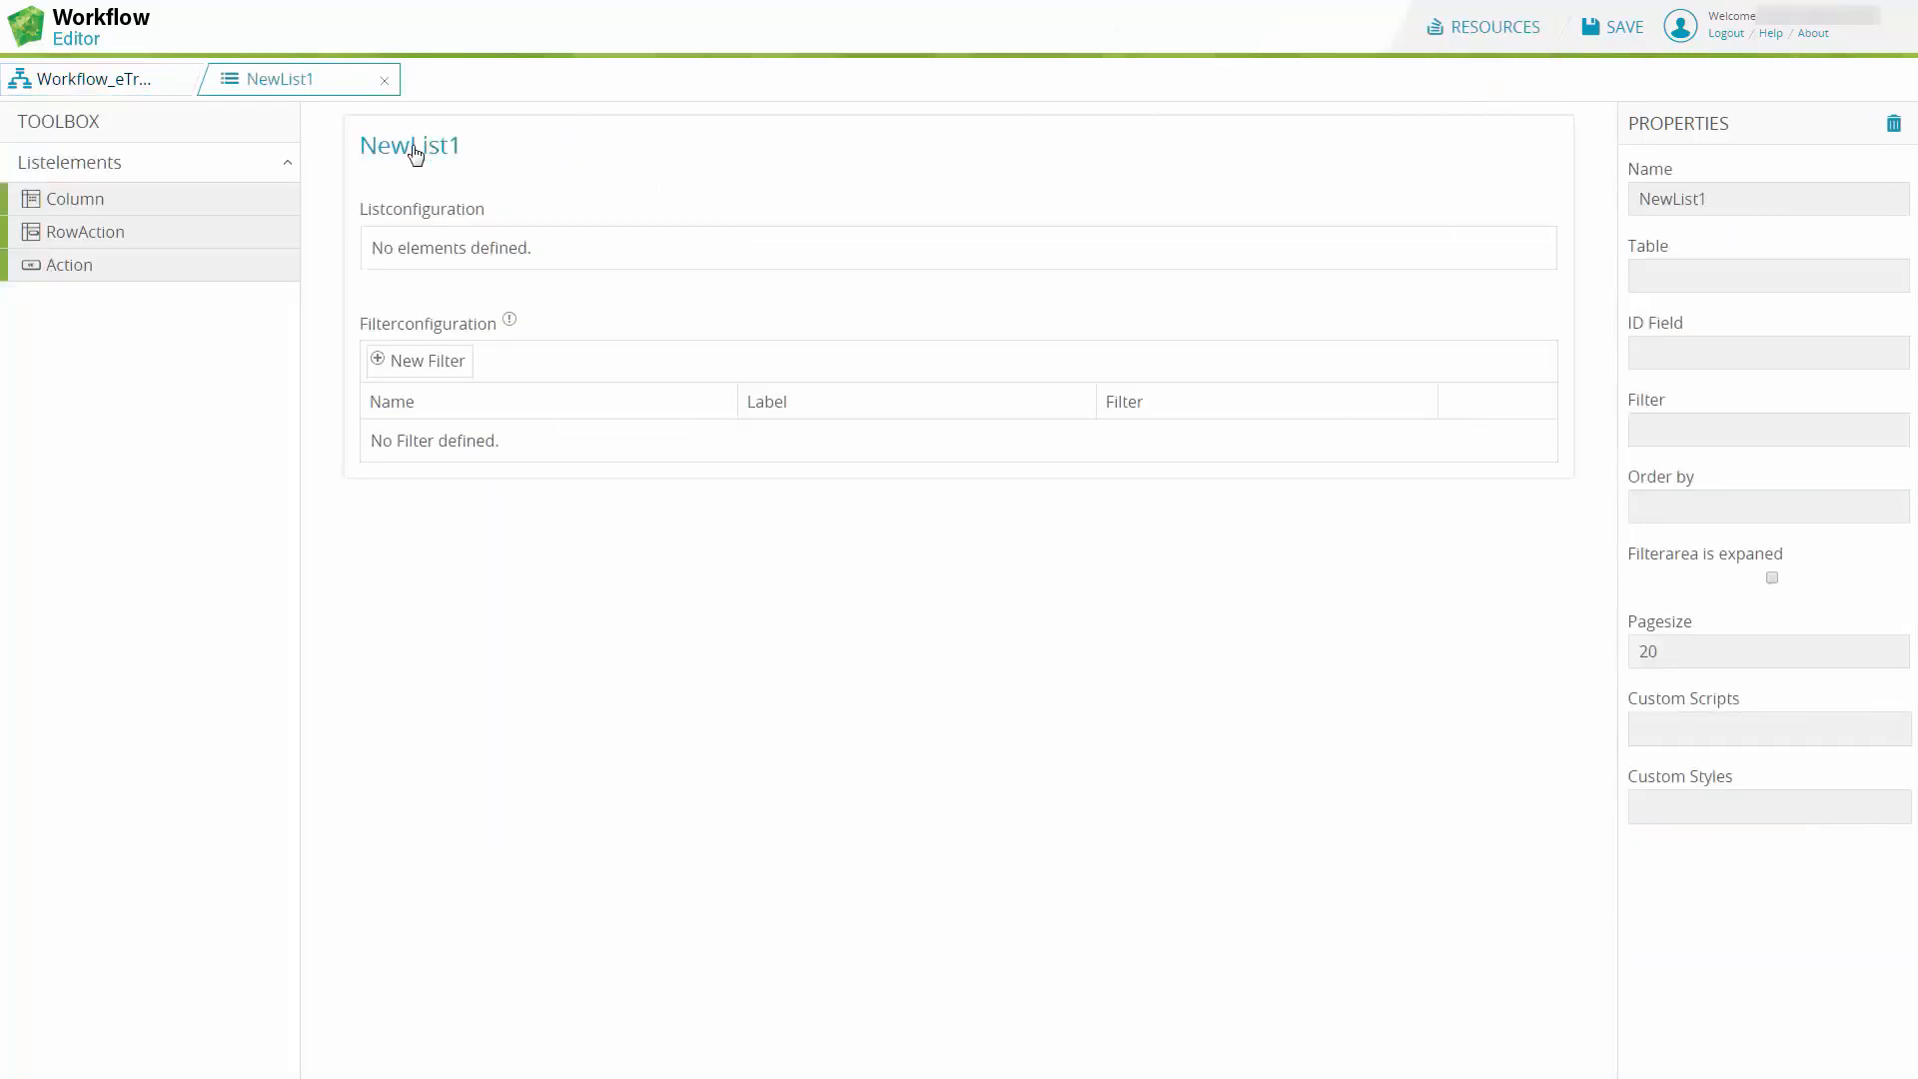
click(1764, 197)
double_click(1764, 196)
text(TopCityProjectList)
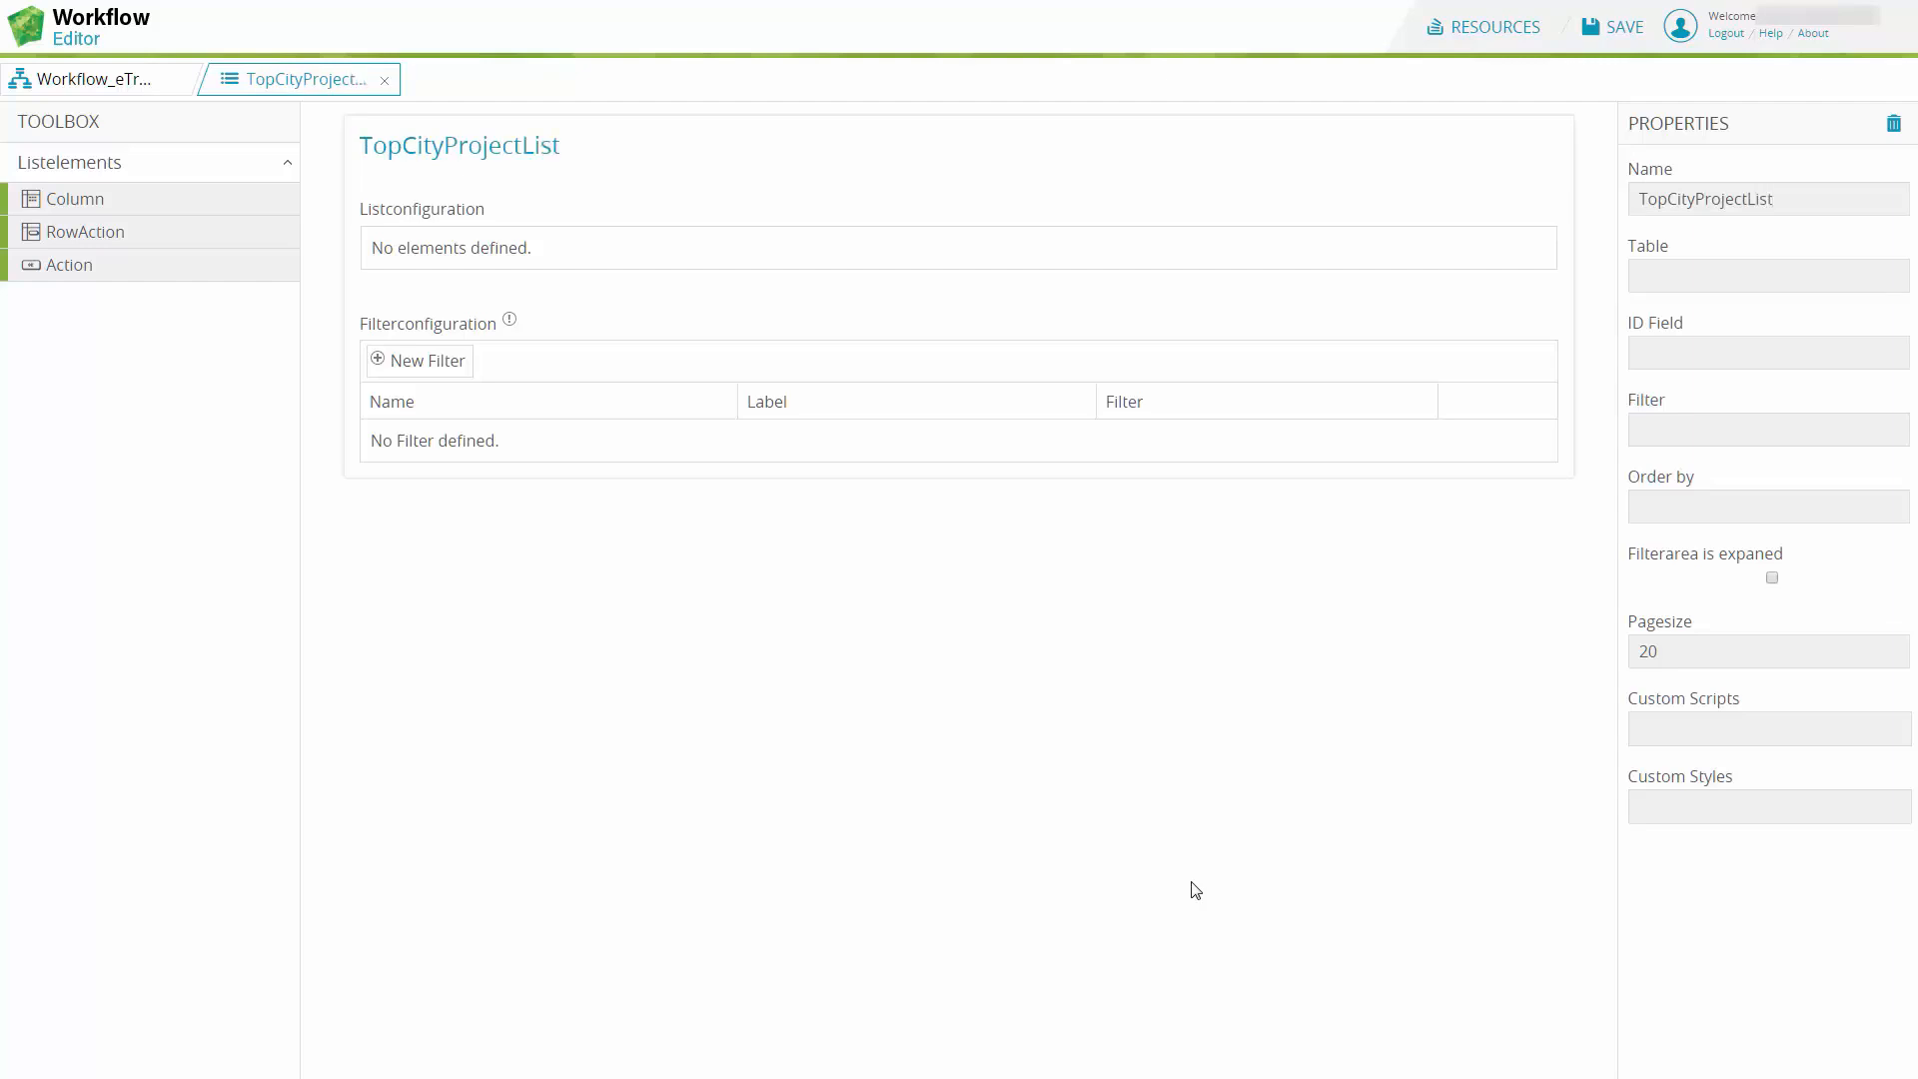
Step: Set the list's table to citywide_bbox and its ID field to gid
key(Tab)
text(citywide_bbox)
click(1679, 362)
text(gid)
key(Tab)
key(ctrl+v)
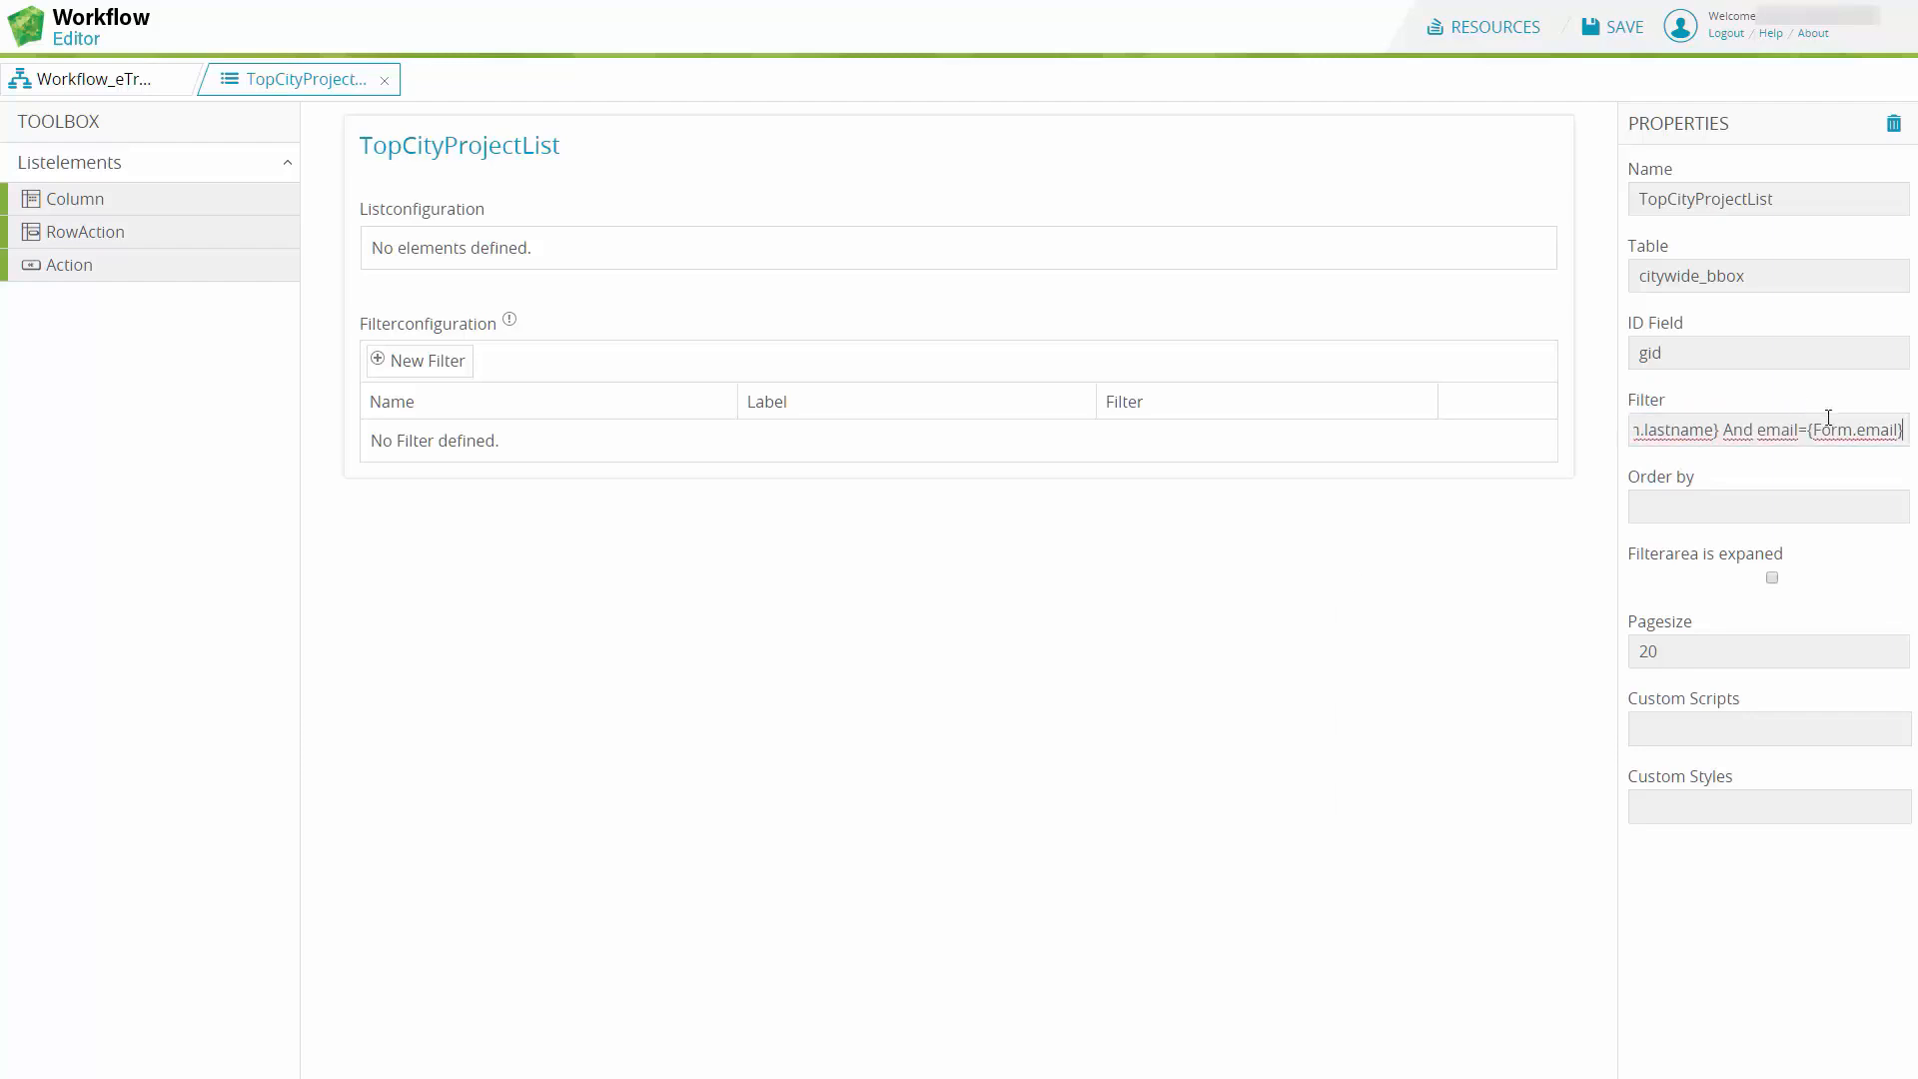
triple_click(1856, 428)
key(BackSpace)
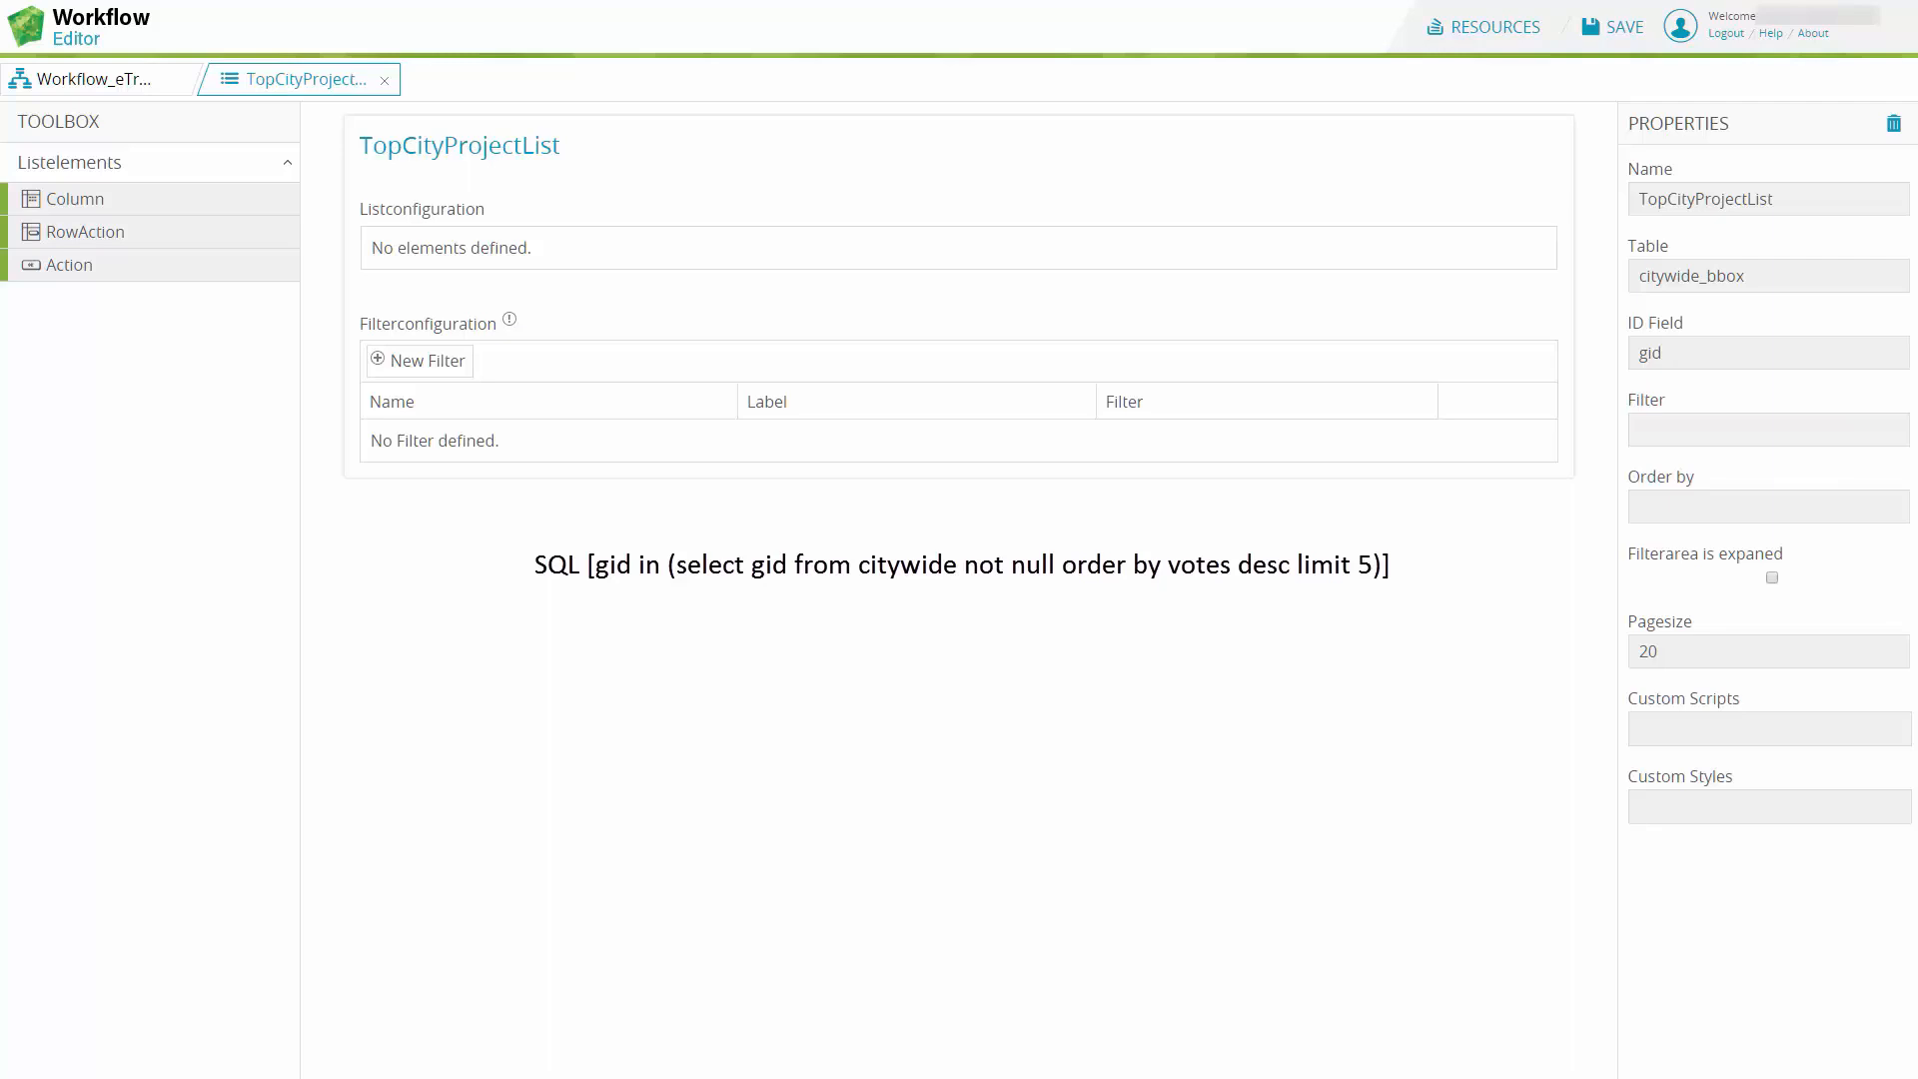
Step: Set the list's filter to the copied SQL expression selecting gids from citywide with limit 5, and Order by to "order by votes desc"
click(1656, 427)
key(ctrl+v)
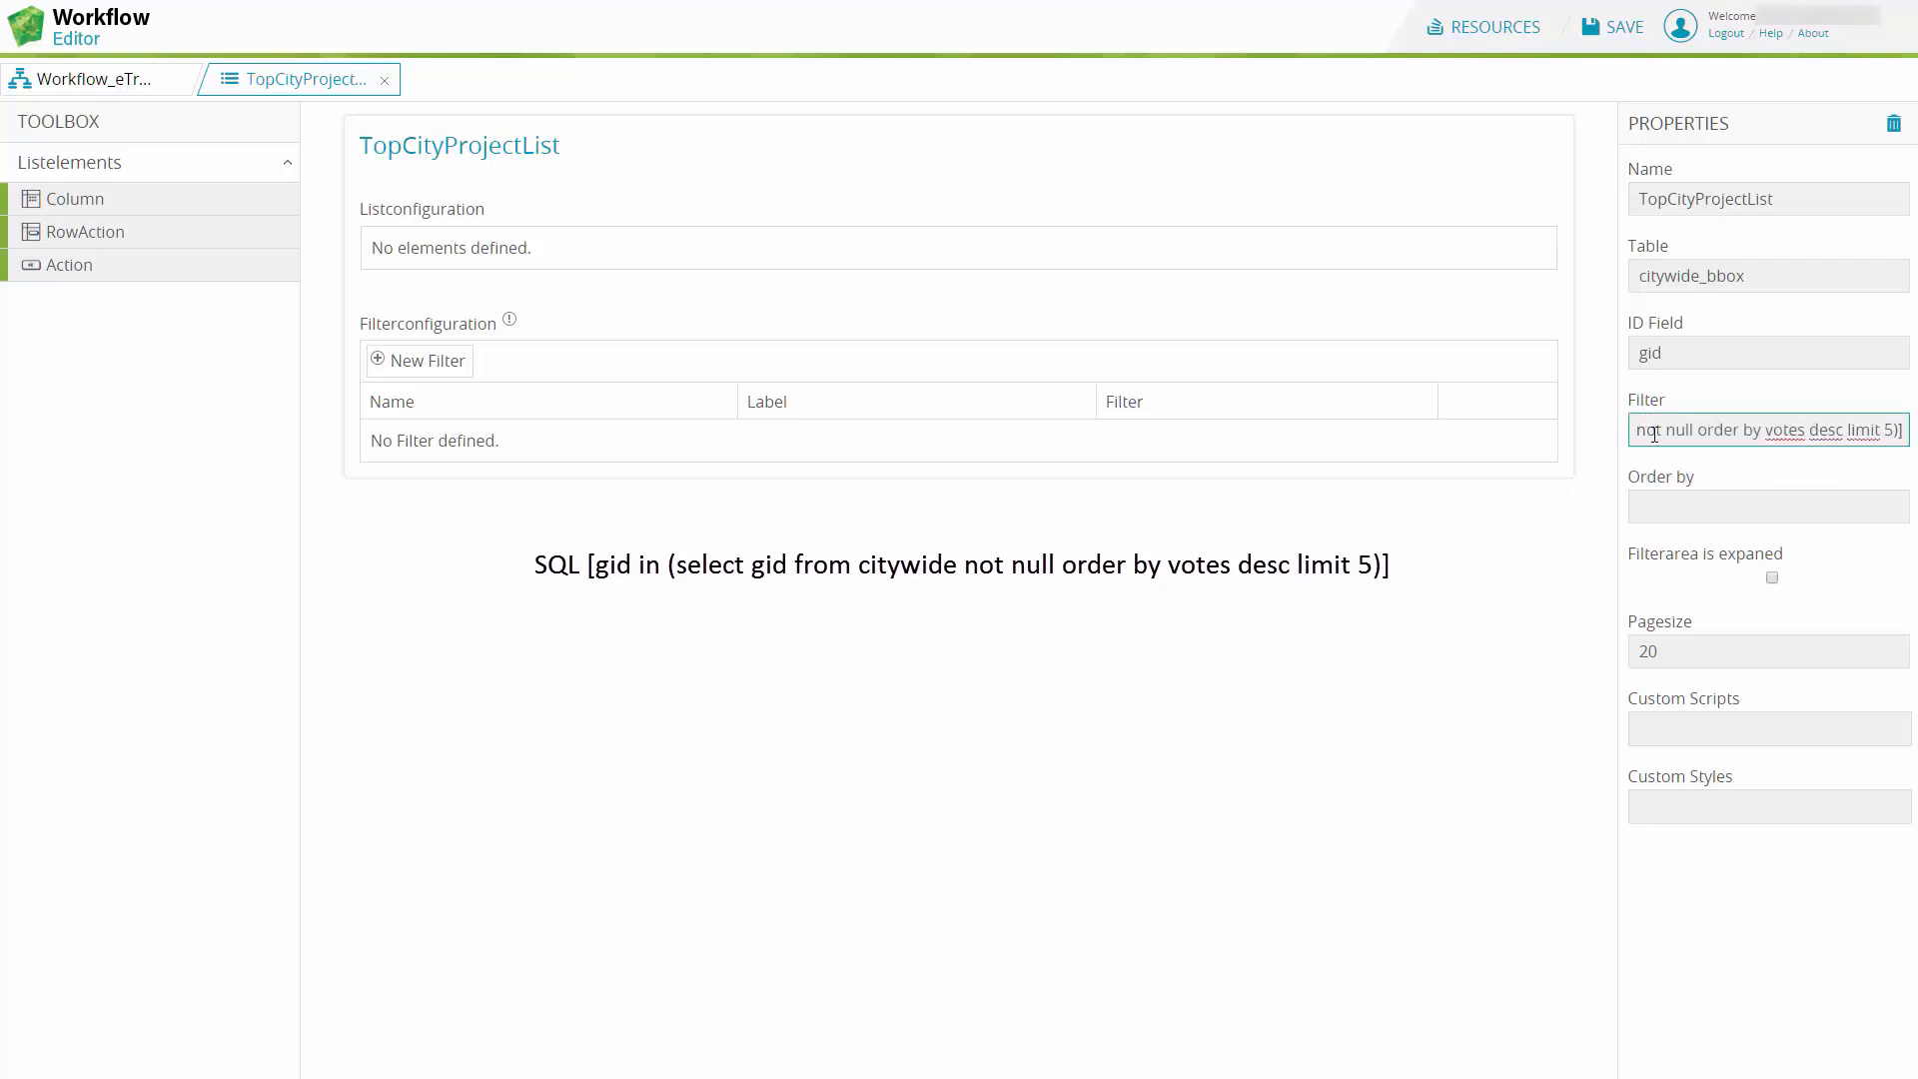
key(Home)
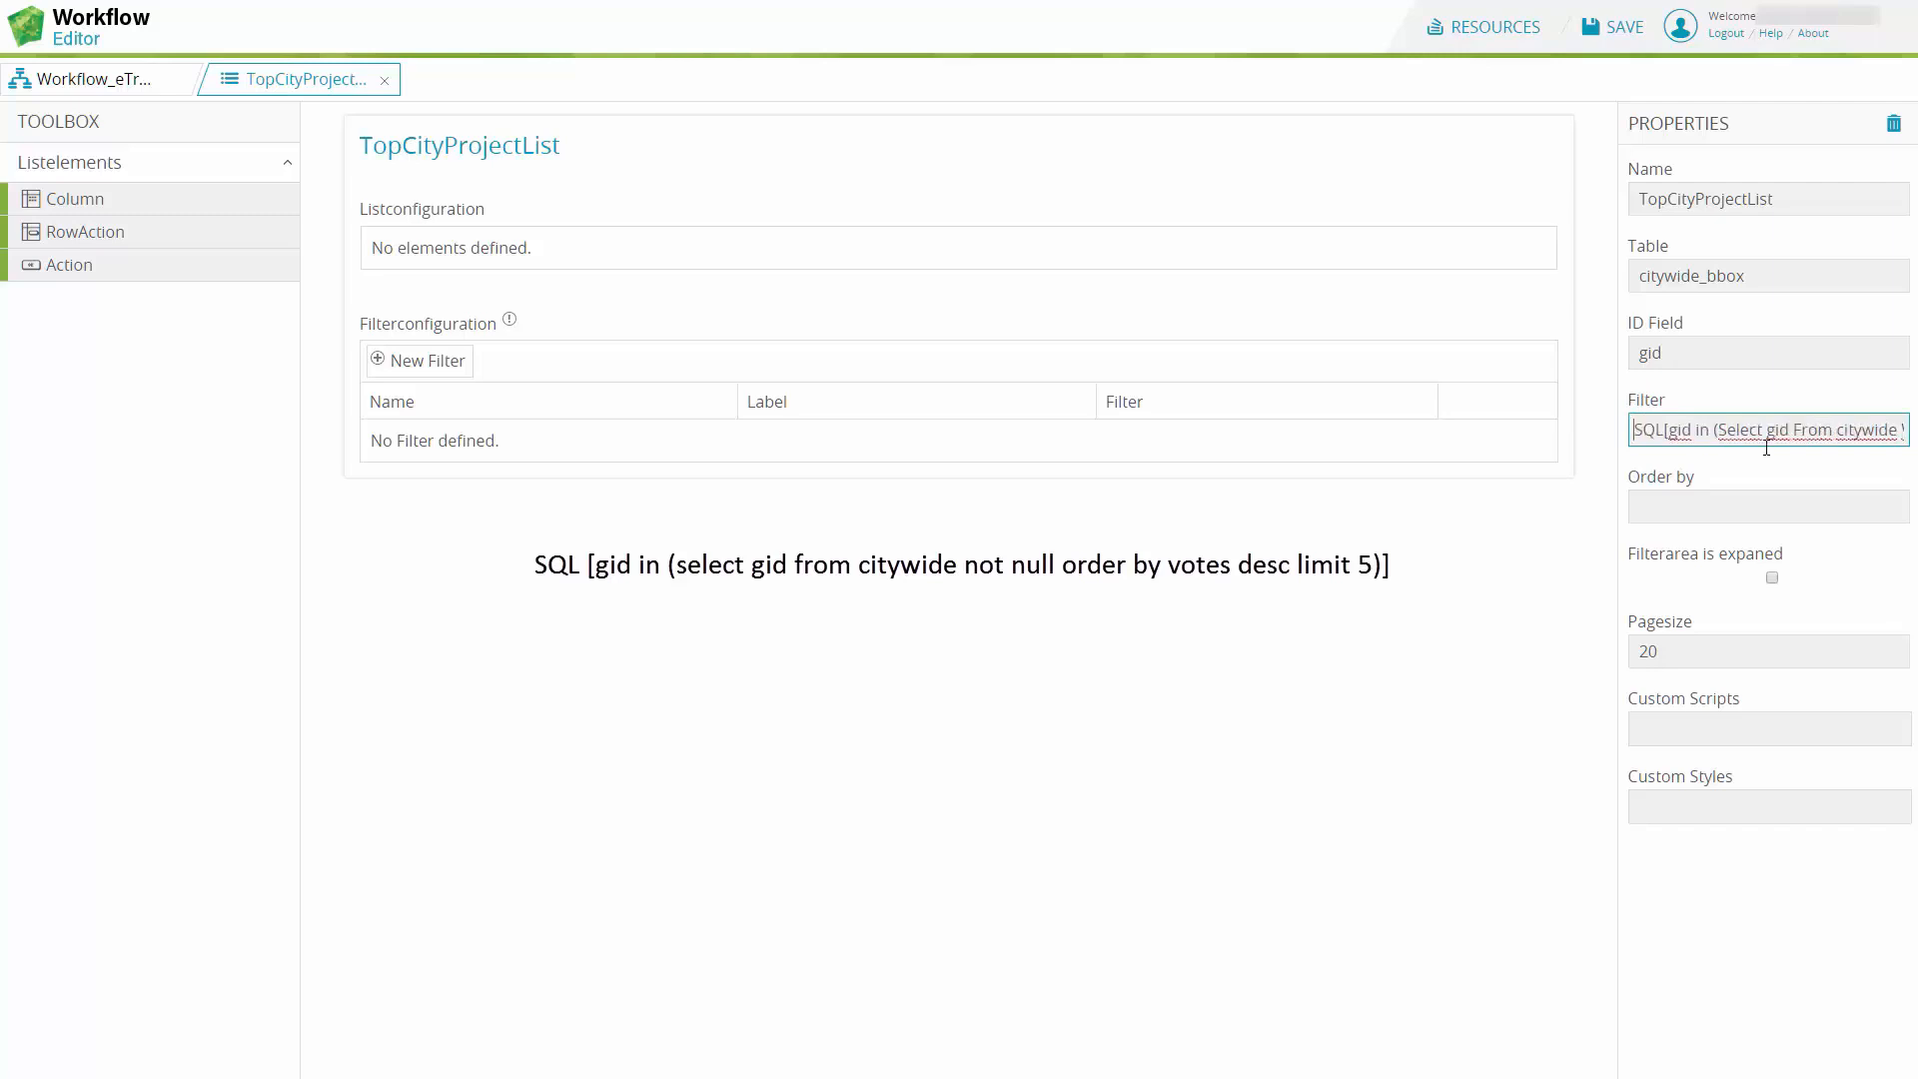
click(1678, 504)
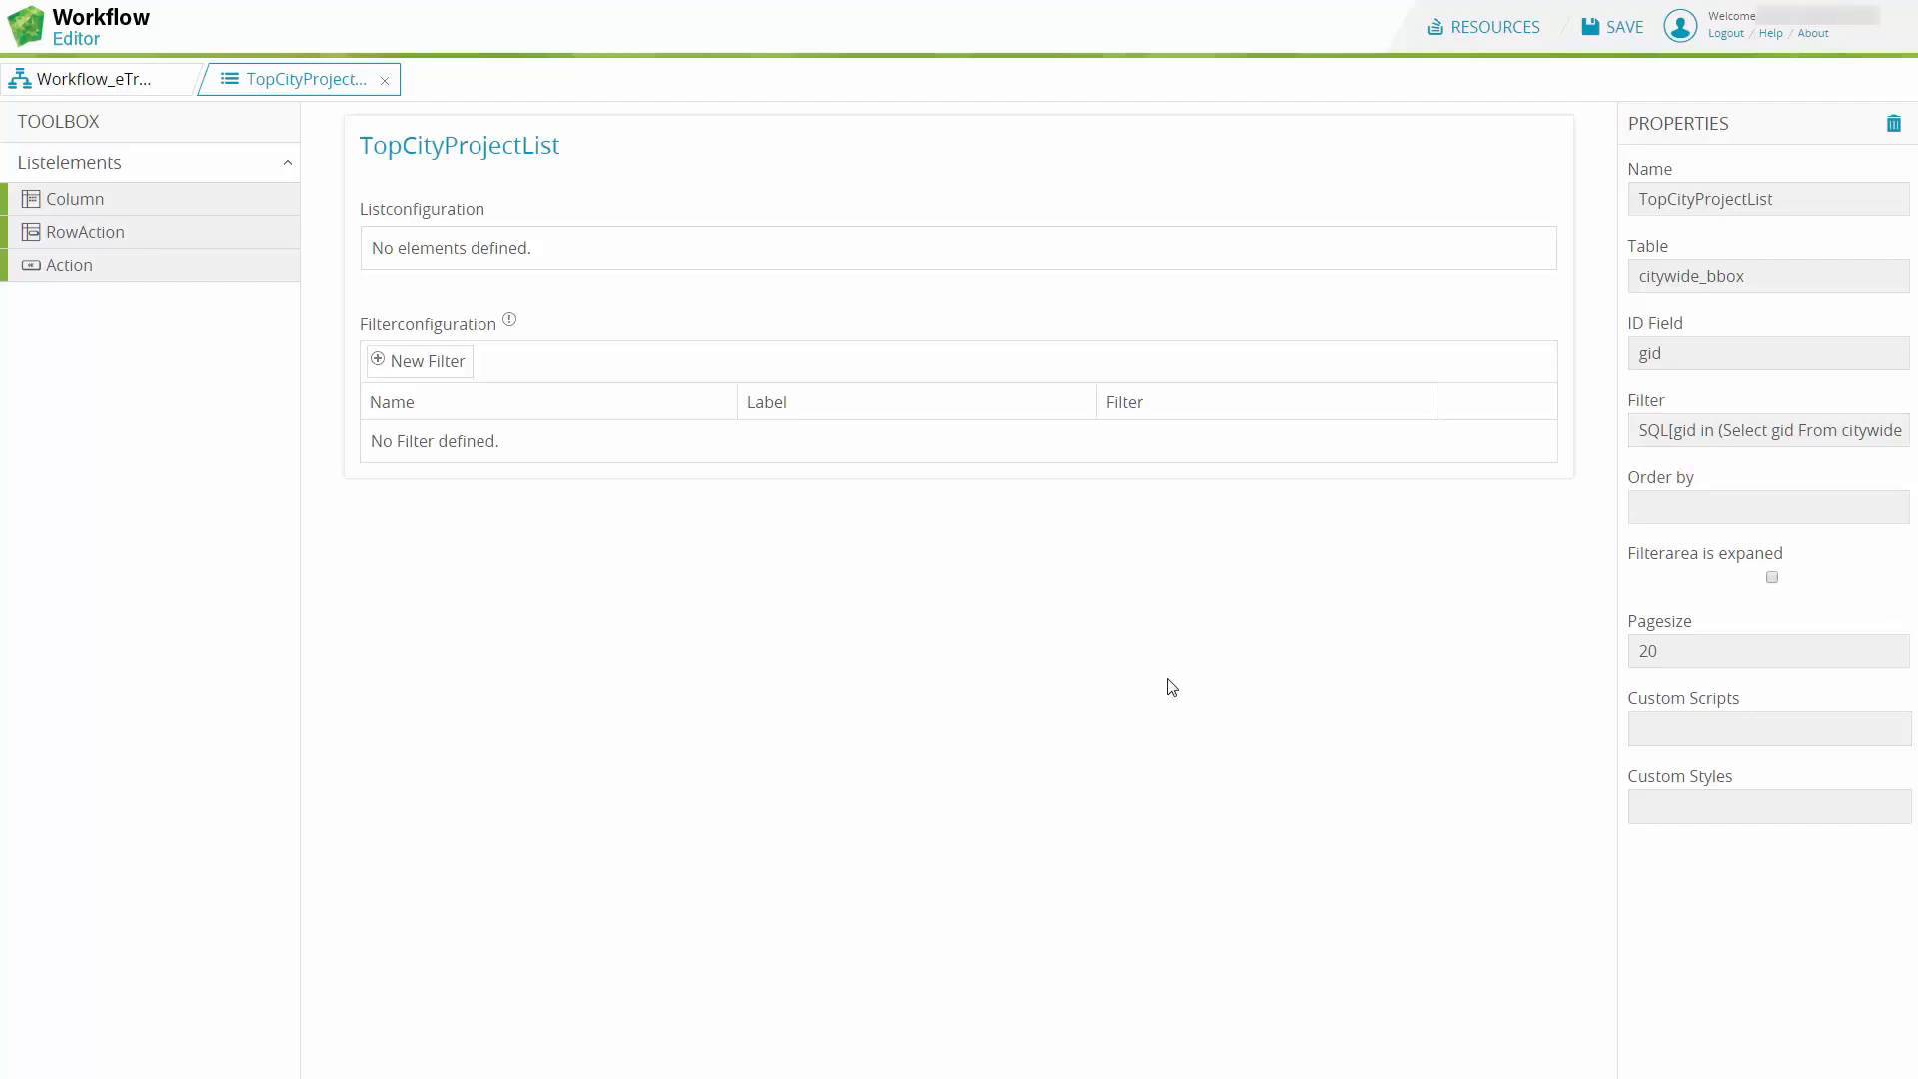
text(order by votes desc)
click(1643, 652)
Step: Add three columns side by side to the list configuration
drag(83, 206, 454, 250)
drag(100, 199, 540, 299)
drag(197, 210, 1404, 280)
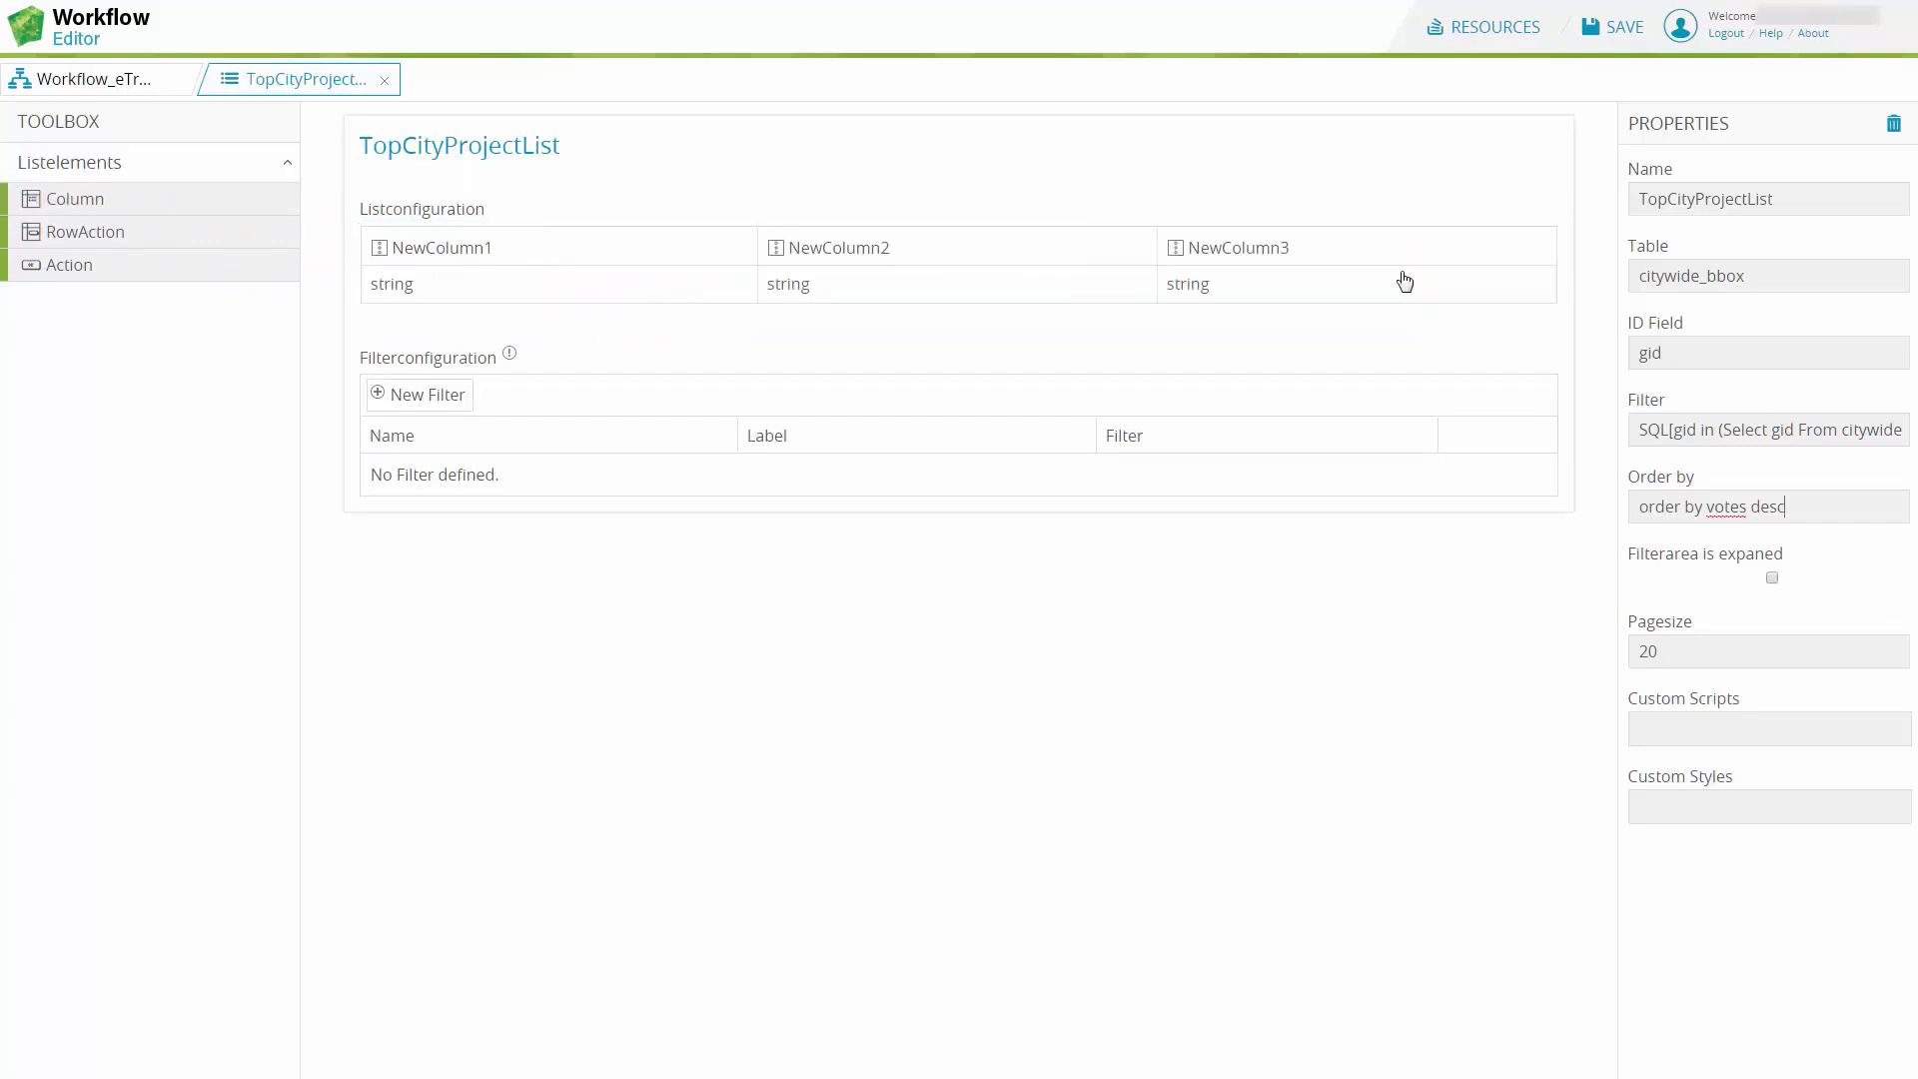
Step: Configure the first column with the name gid, the label id and the datatype number
click(439, 247)
drag(1781, 206, 1602, 201)
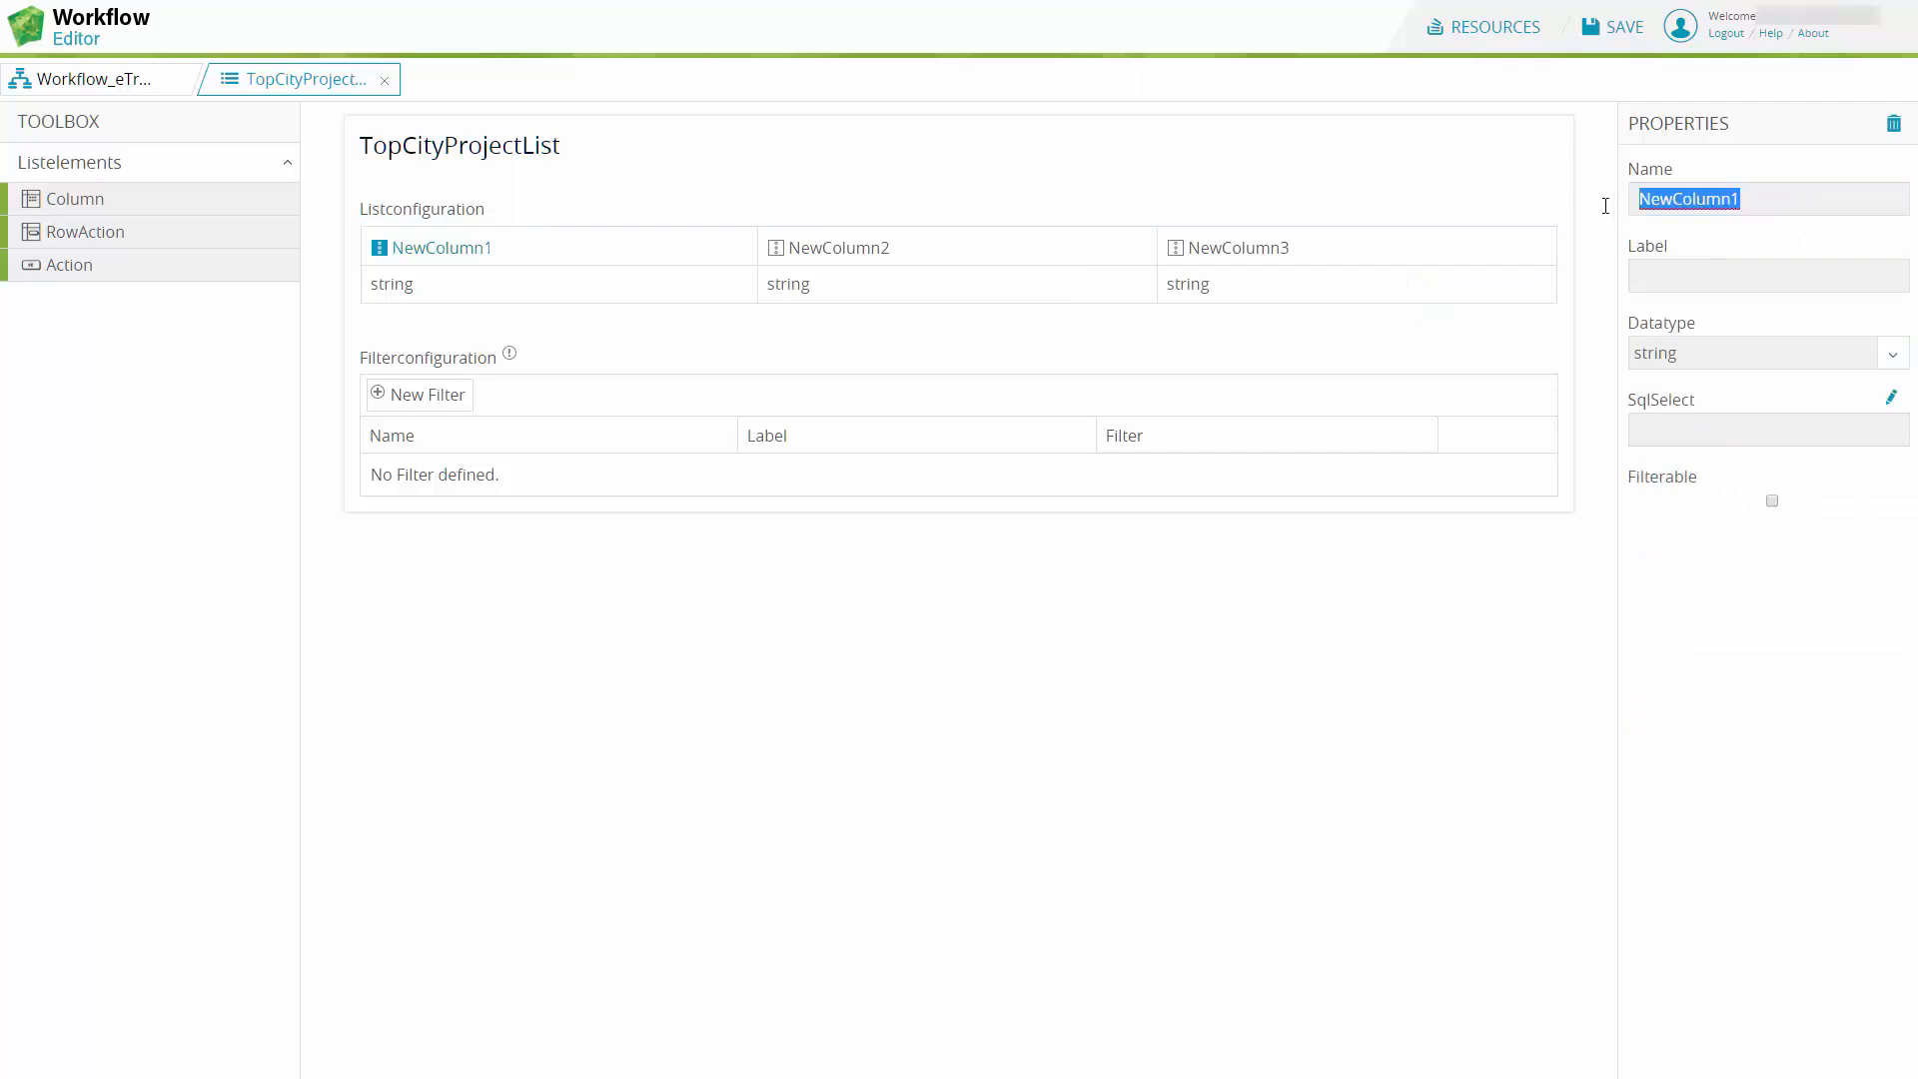
text(gi)
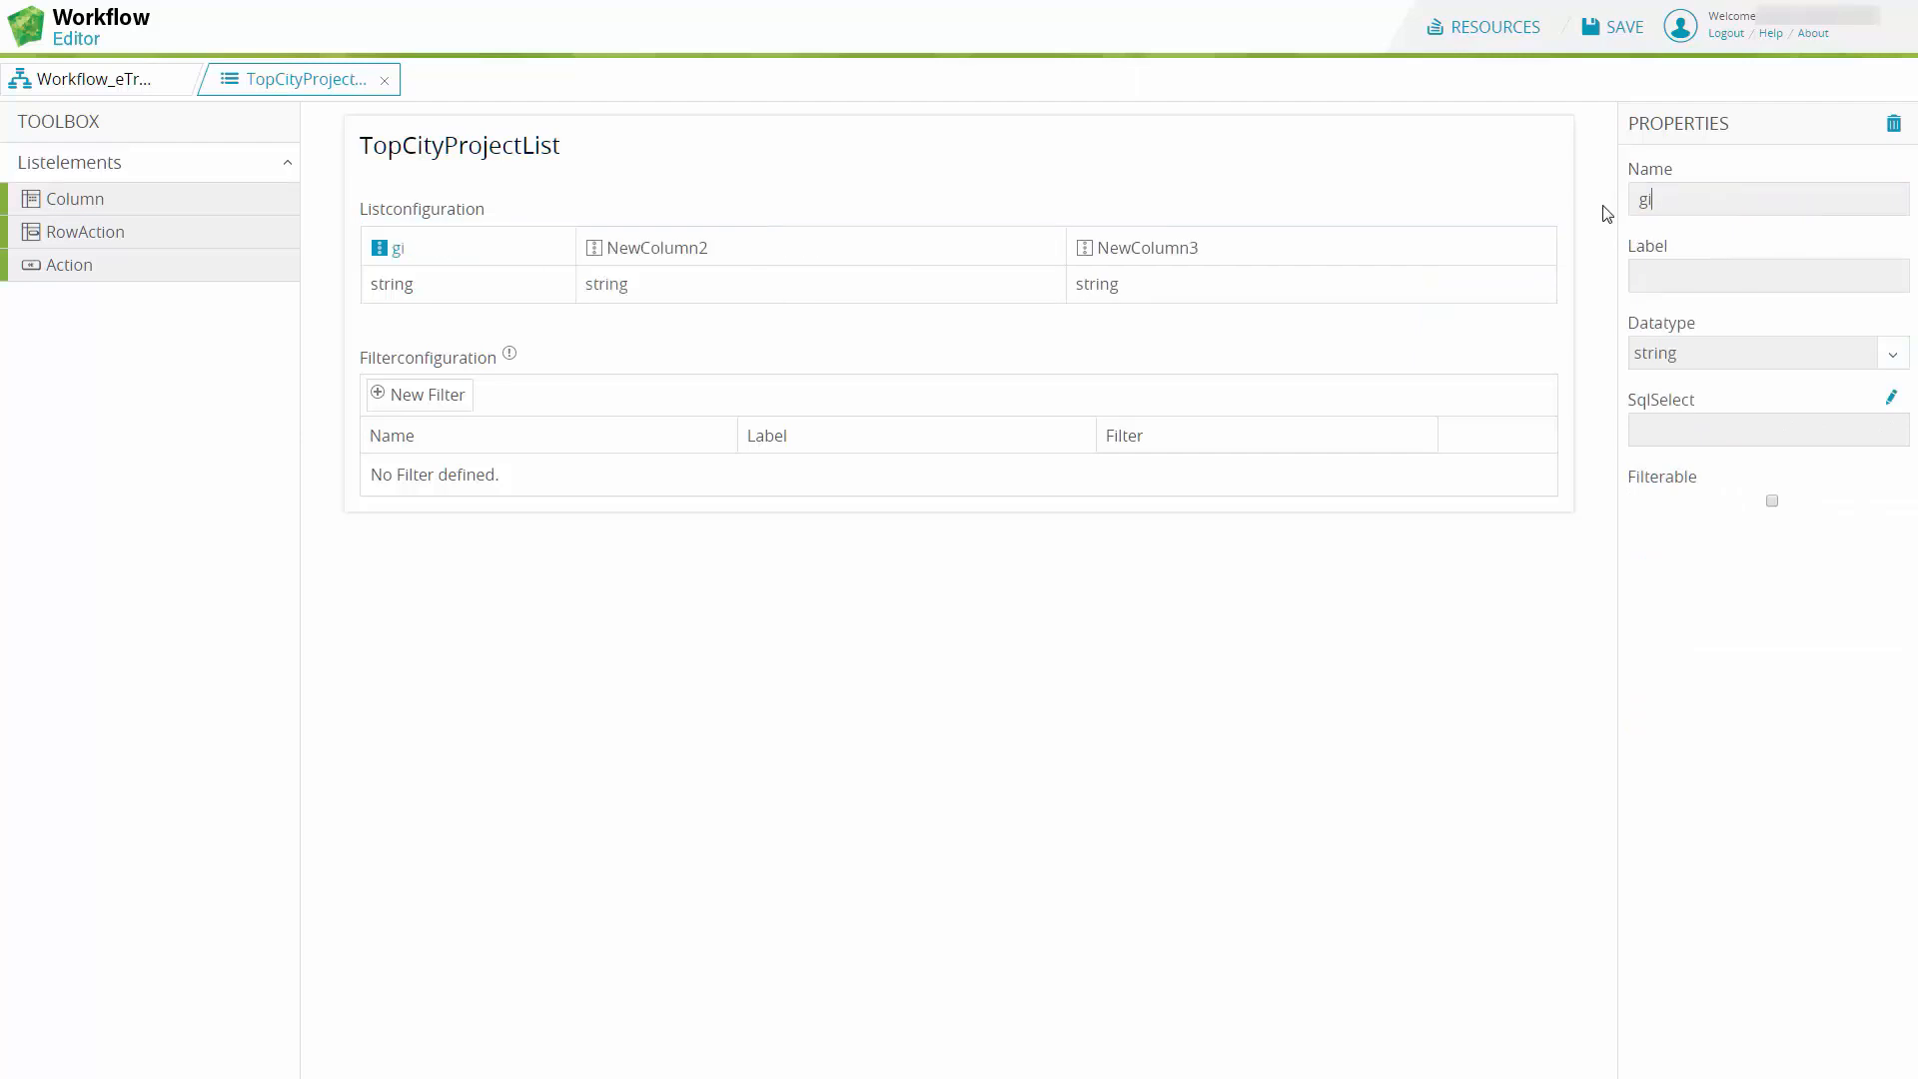
text(did)
click(1891, 354)
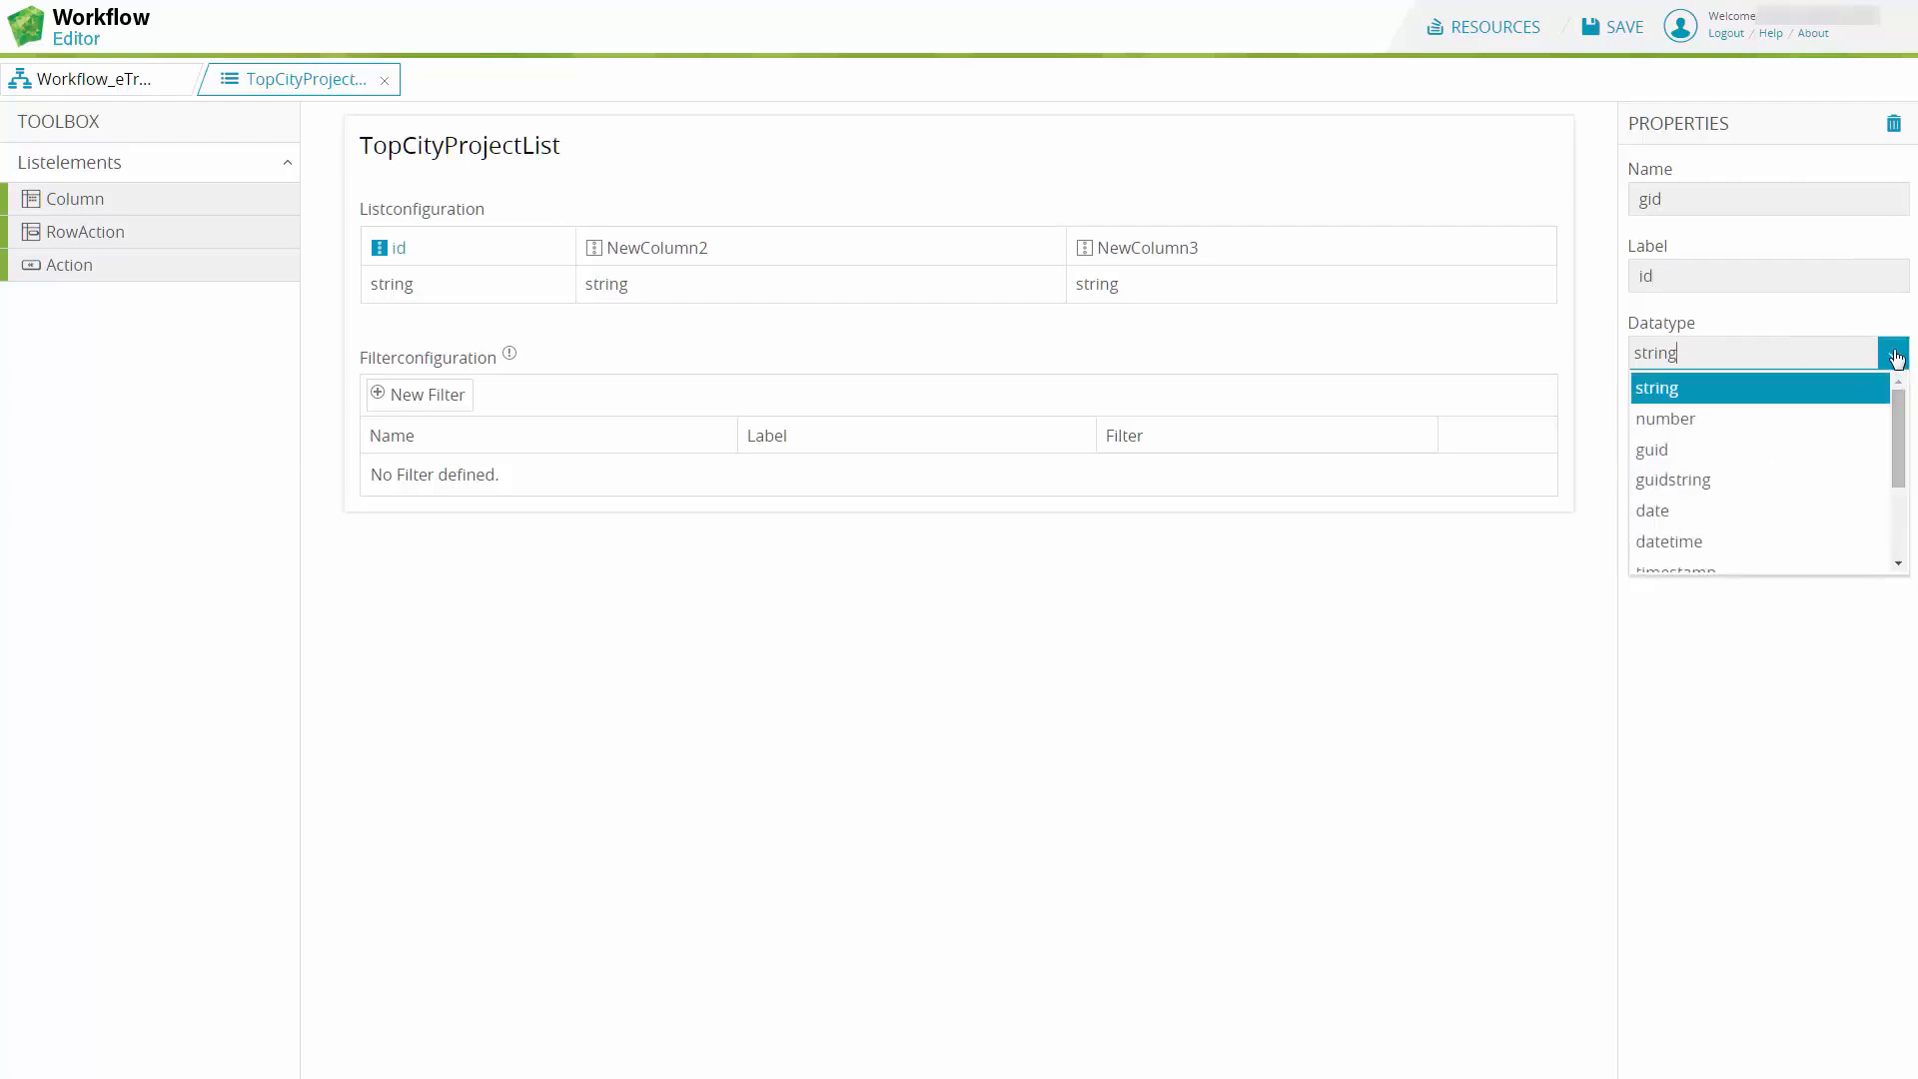
click(1711, 418)
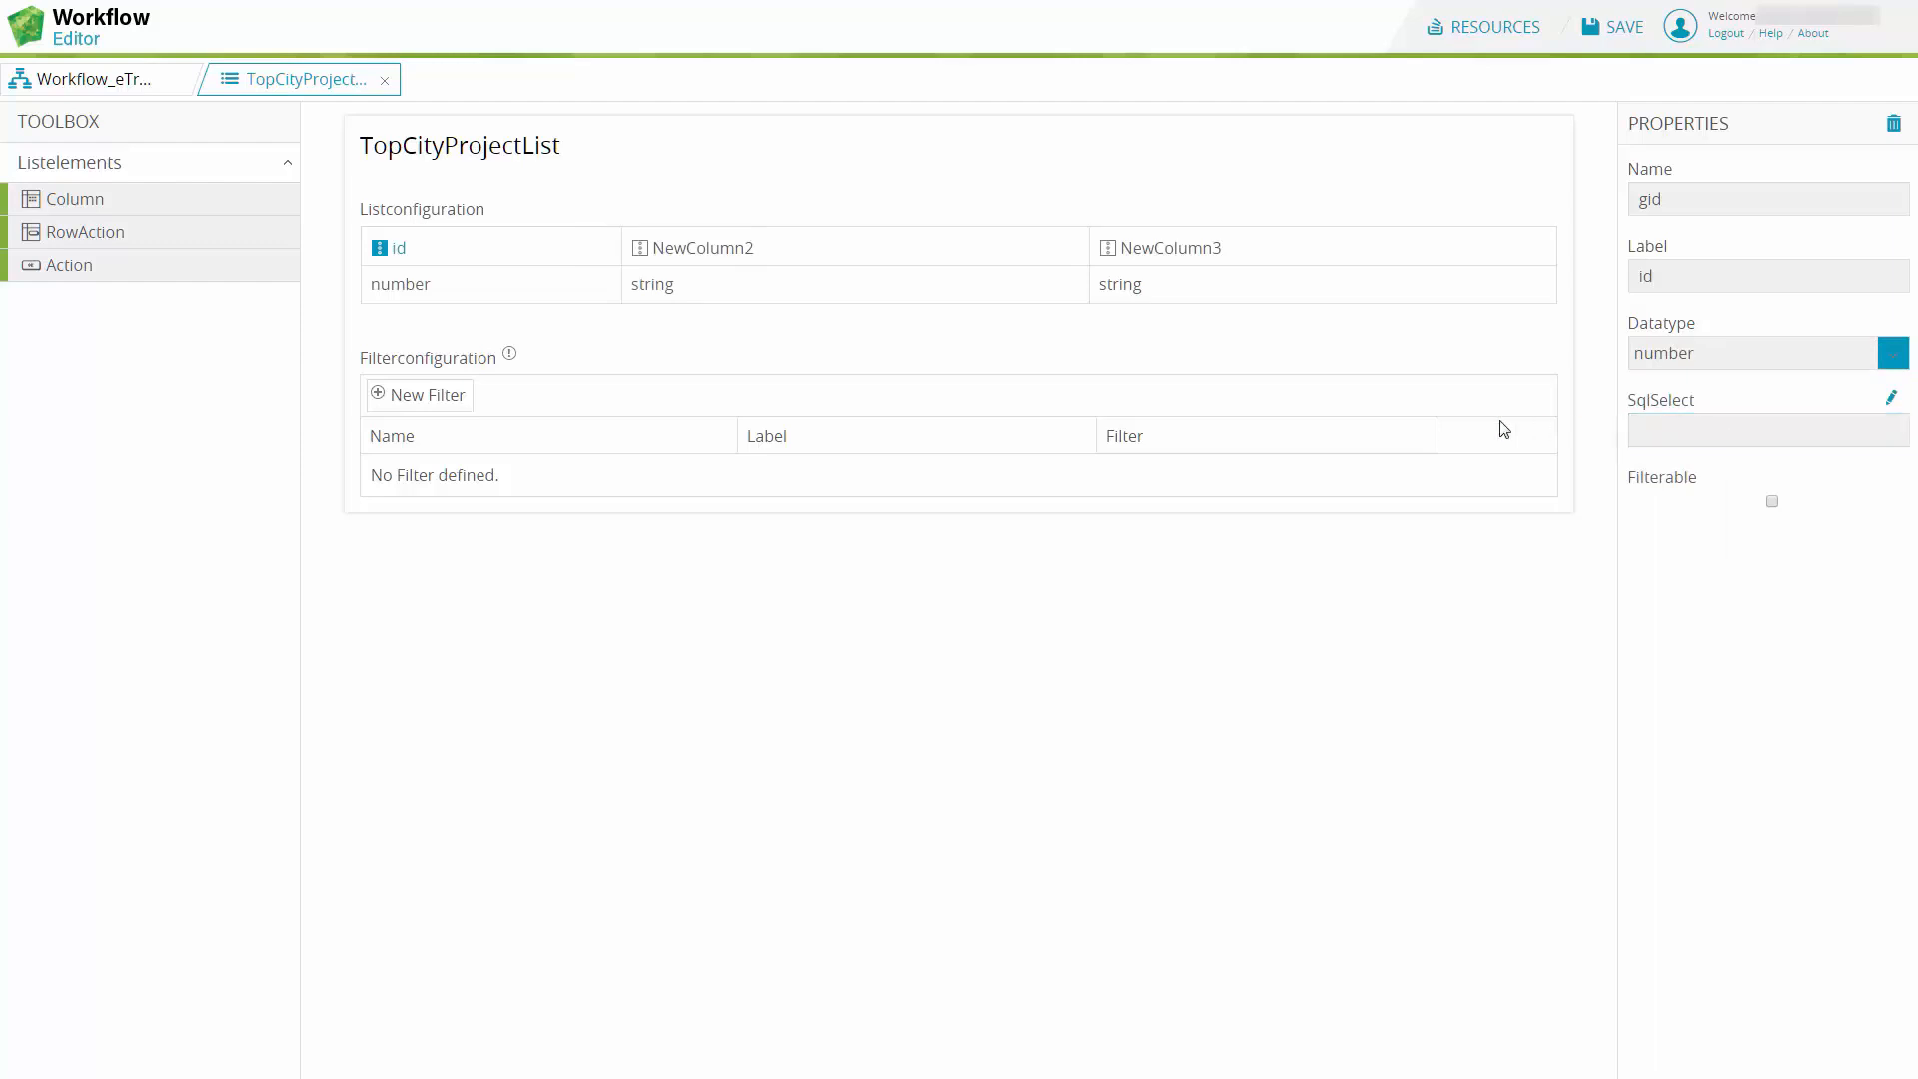
Step: Name the second column name and label it "Top votings"
click(645, 258)
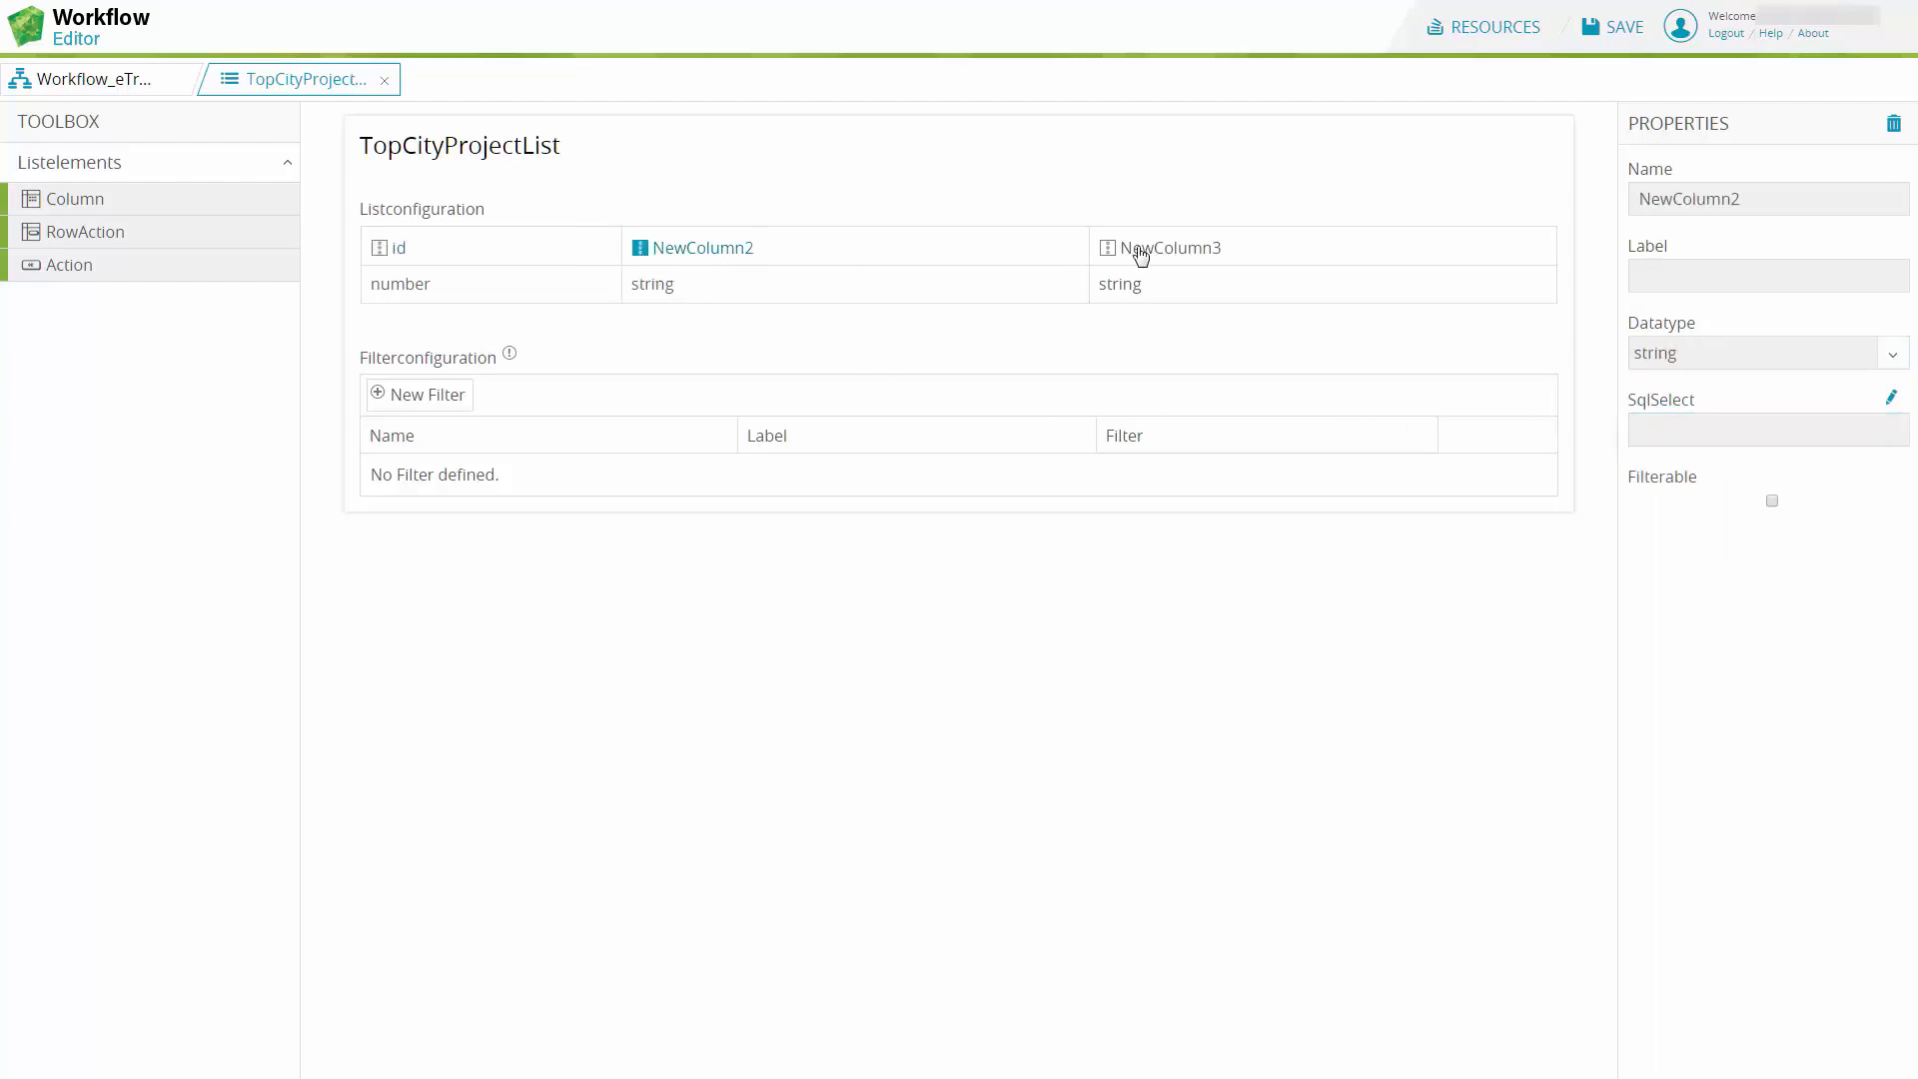
drag(1712, 200, 1618, 203)
text(name)
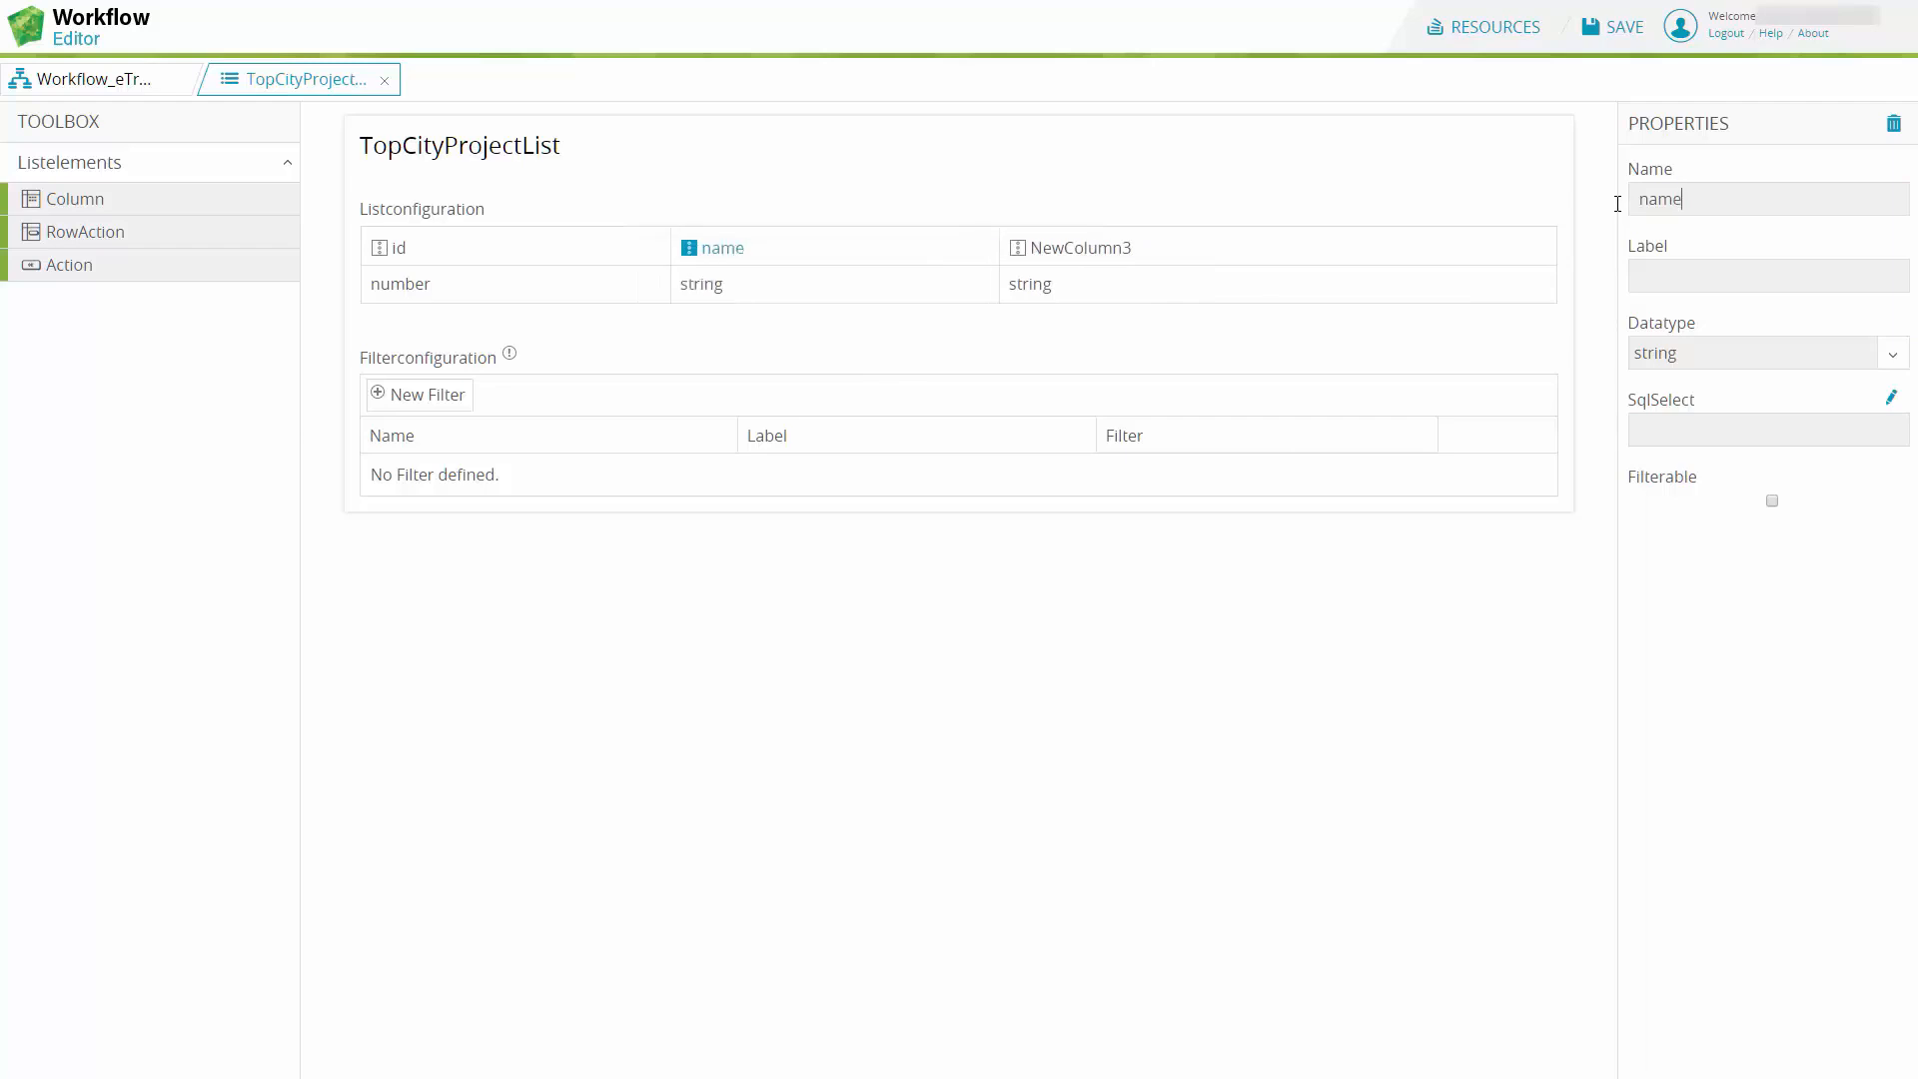
key(Tab)
text(T)
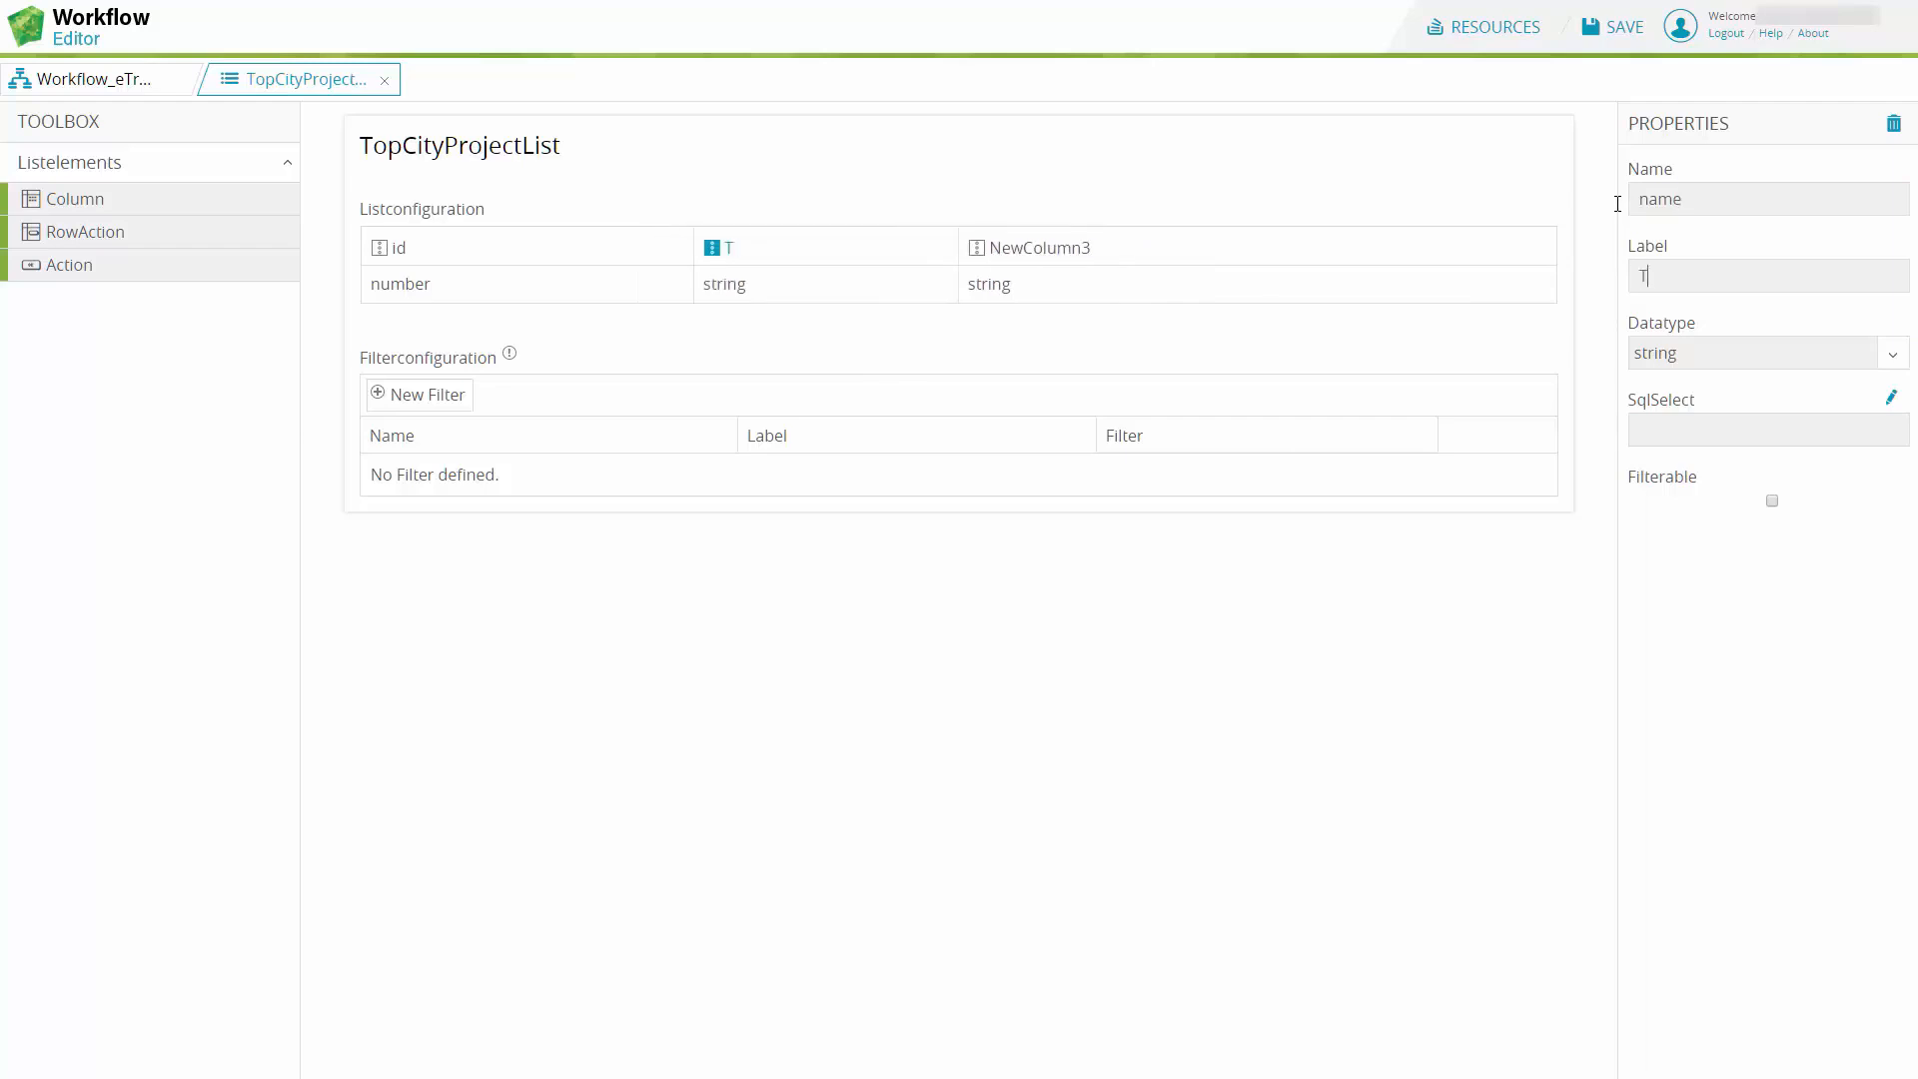
text(op votings)
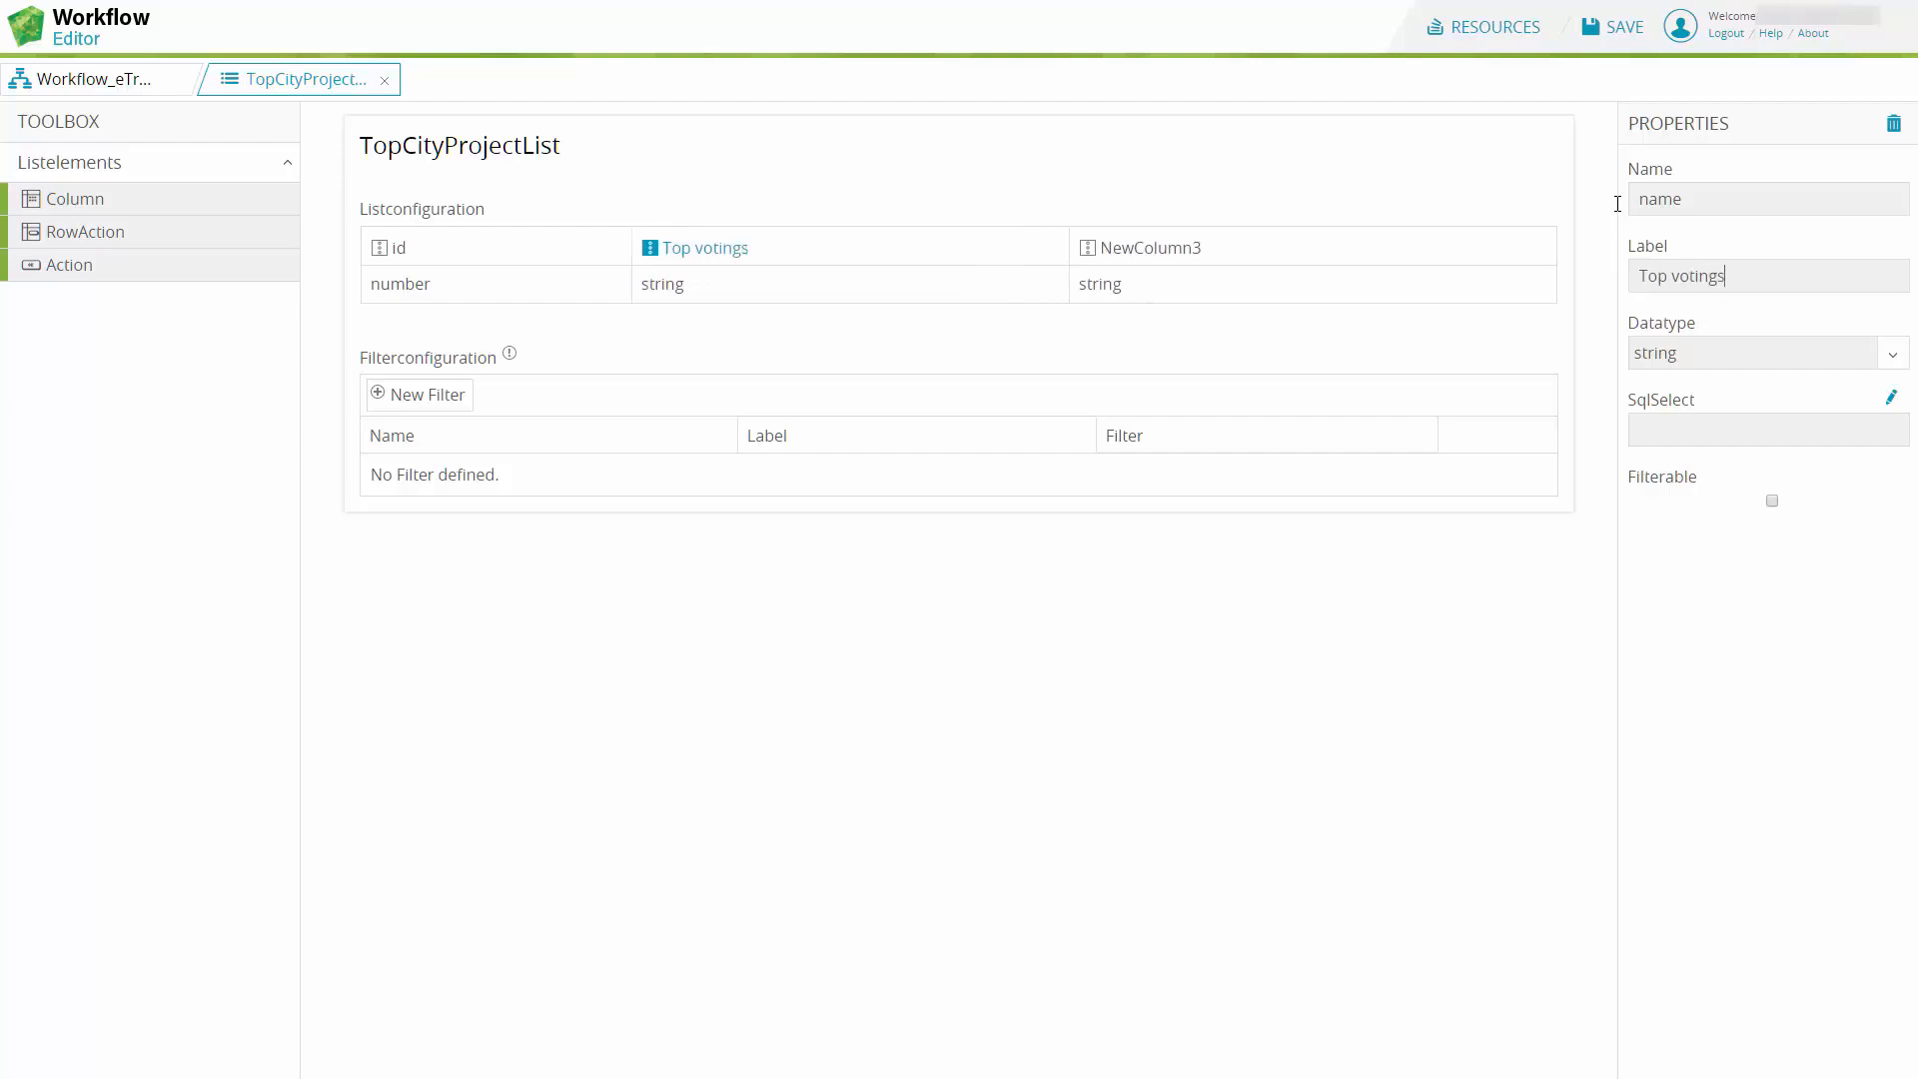
Step: Set the Top votings column's SqlSelect to concat(name, ' (', votes, ' votes)')
click(1891, 400)
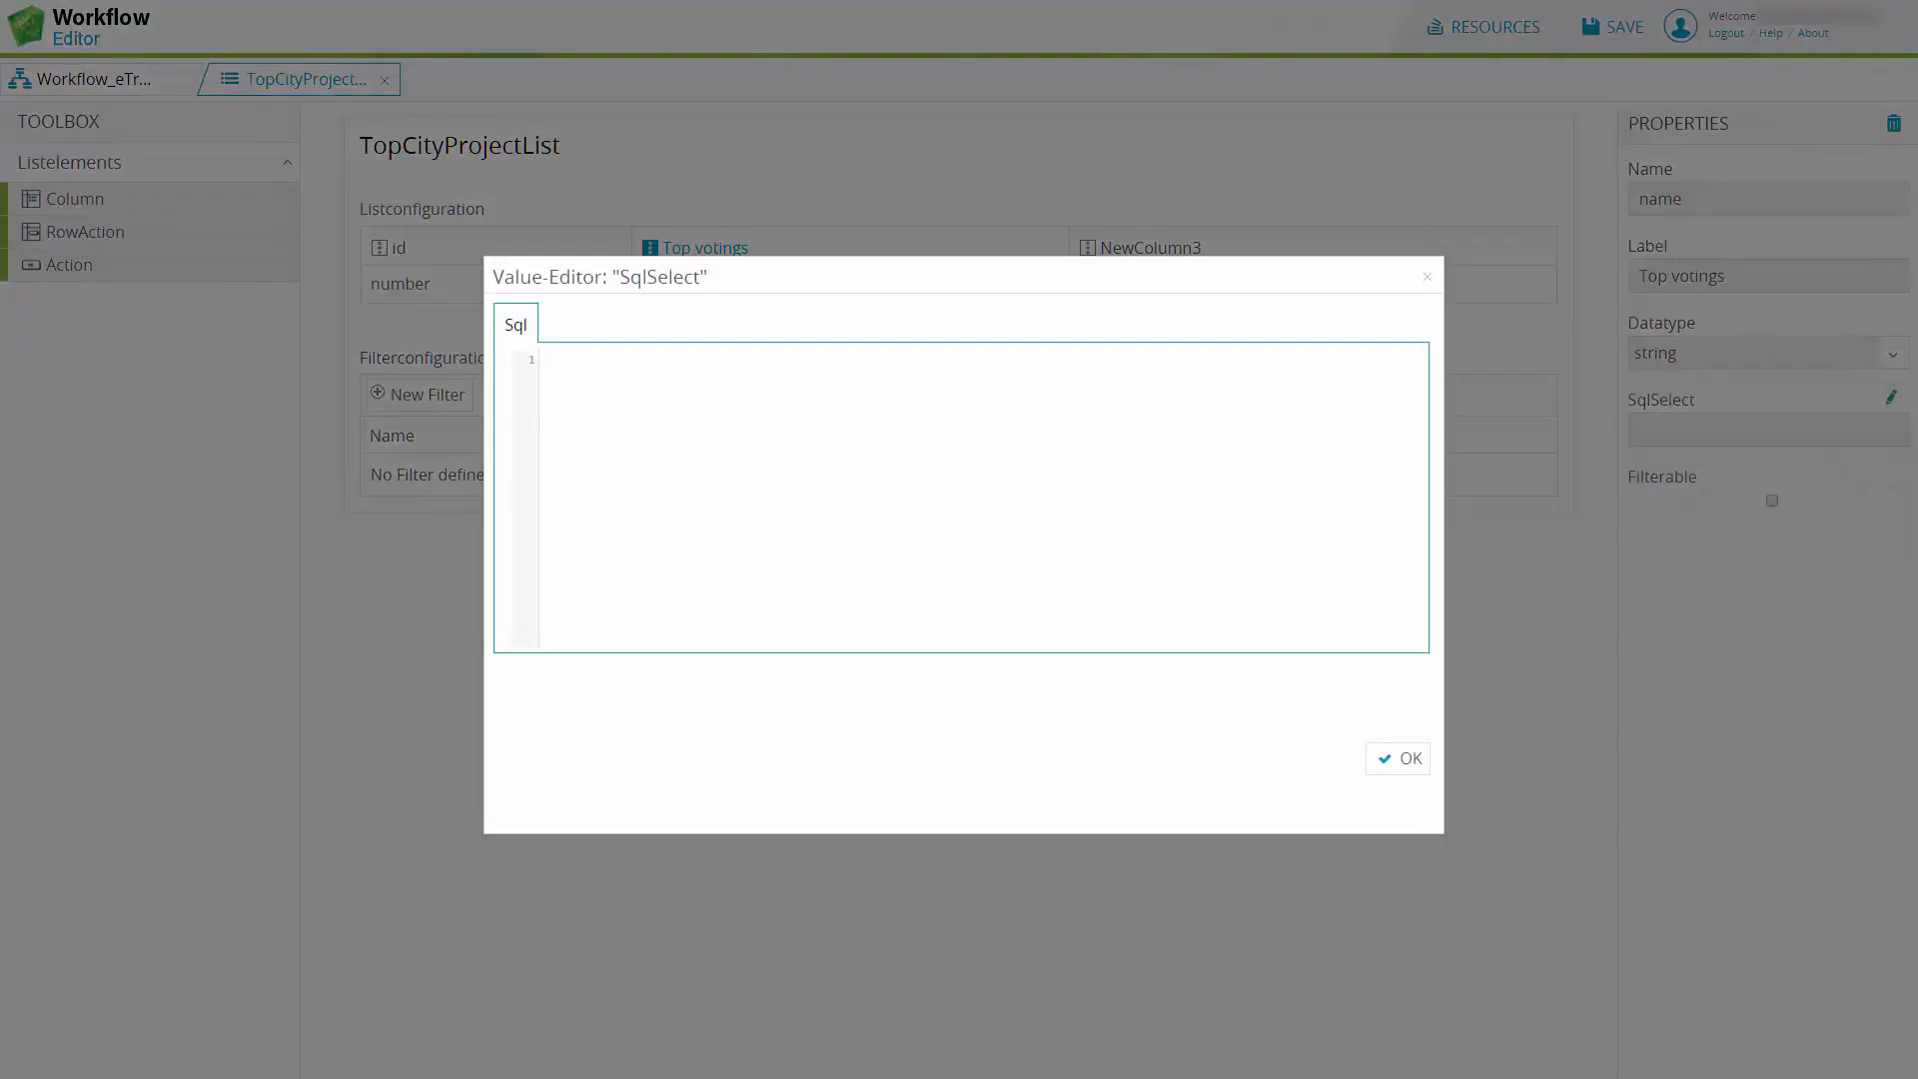
click(715, 445)
text(concat(name, '  (', votes, ' votes)'))
click(1405, 759)
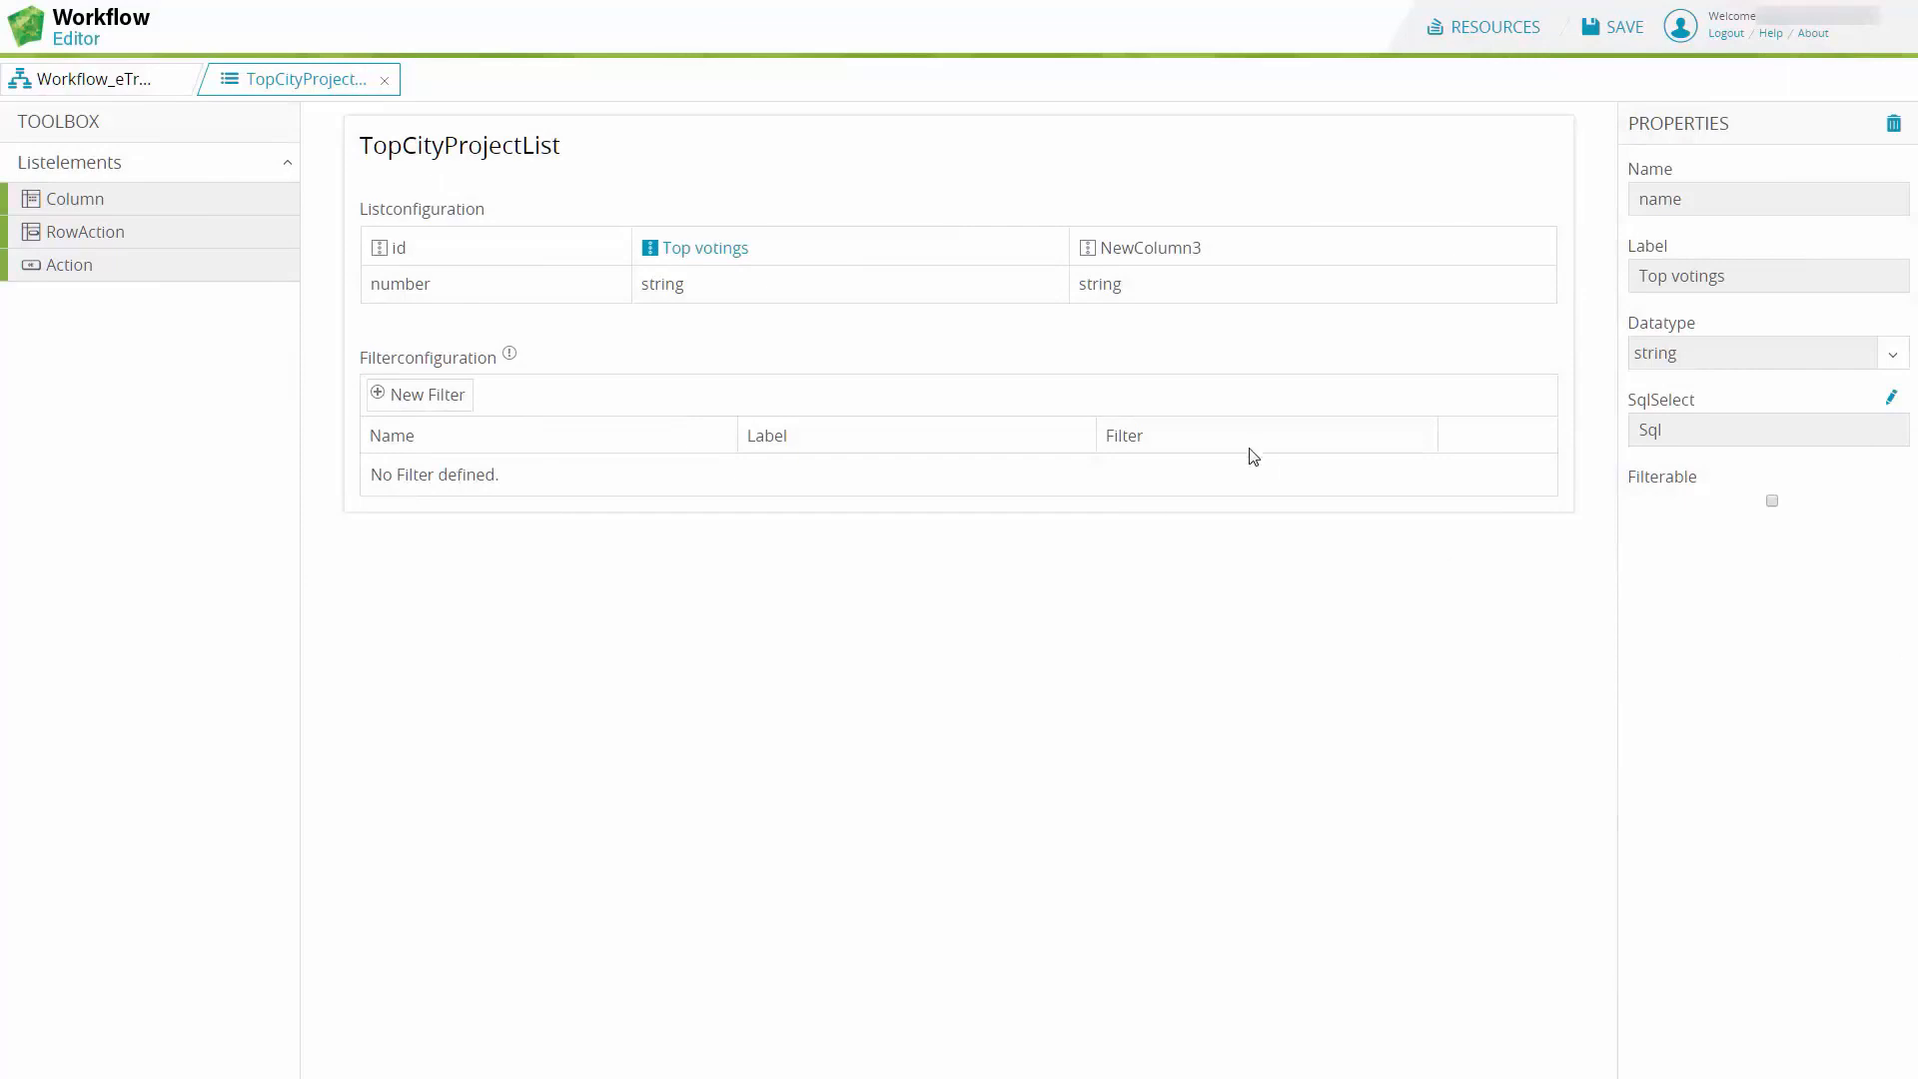
Step: Configure the third column with the name votes, the label Votes and the datatype number
click(1096, 252)
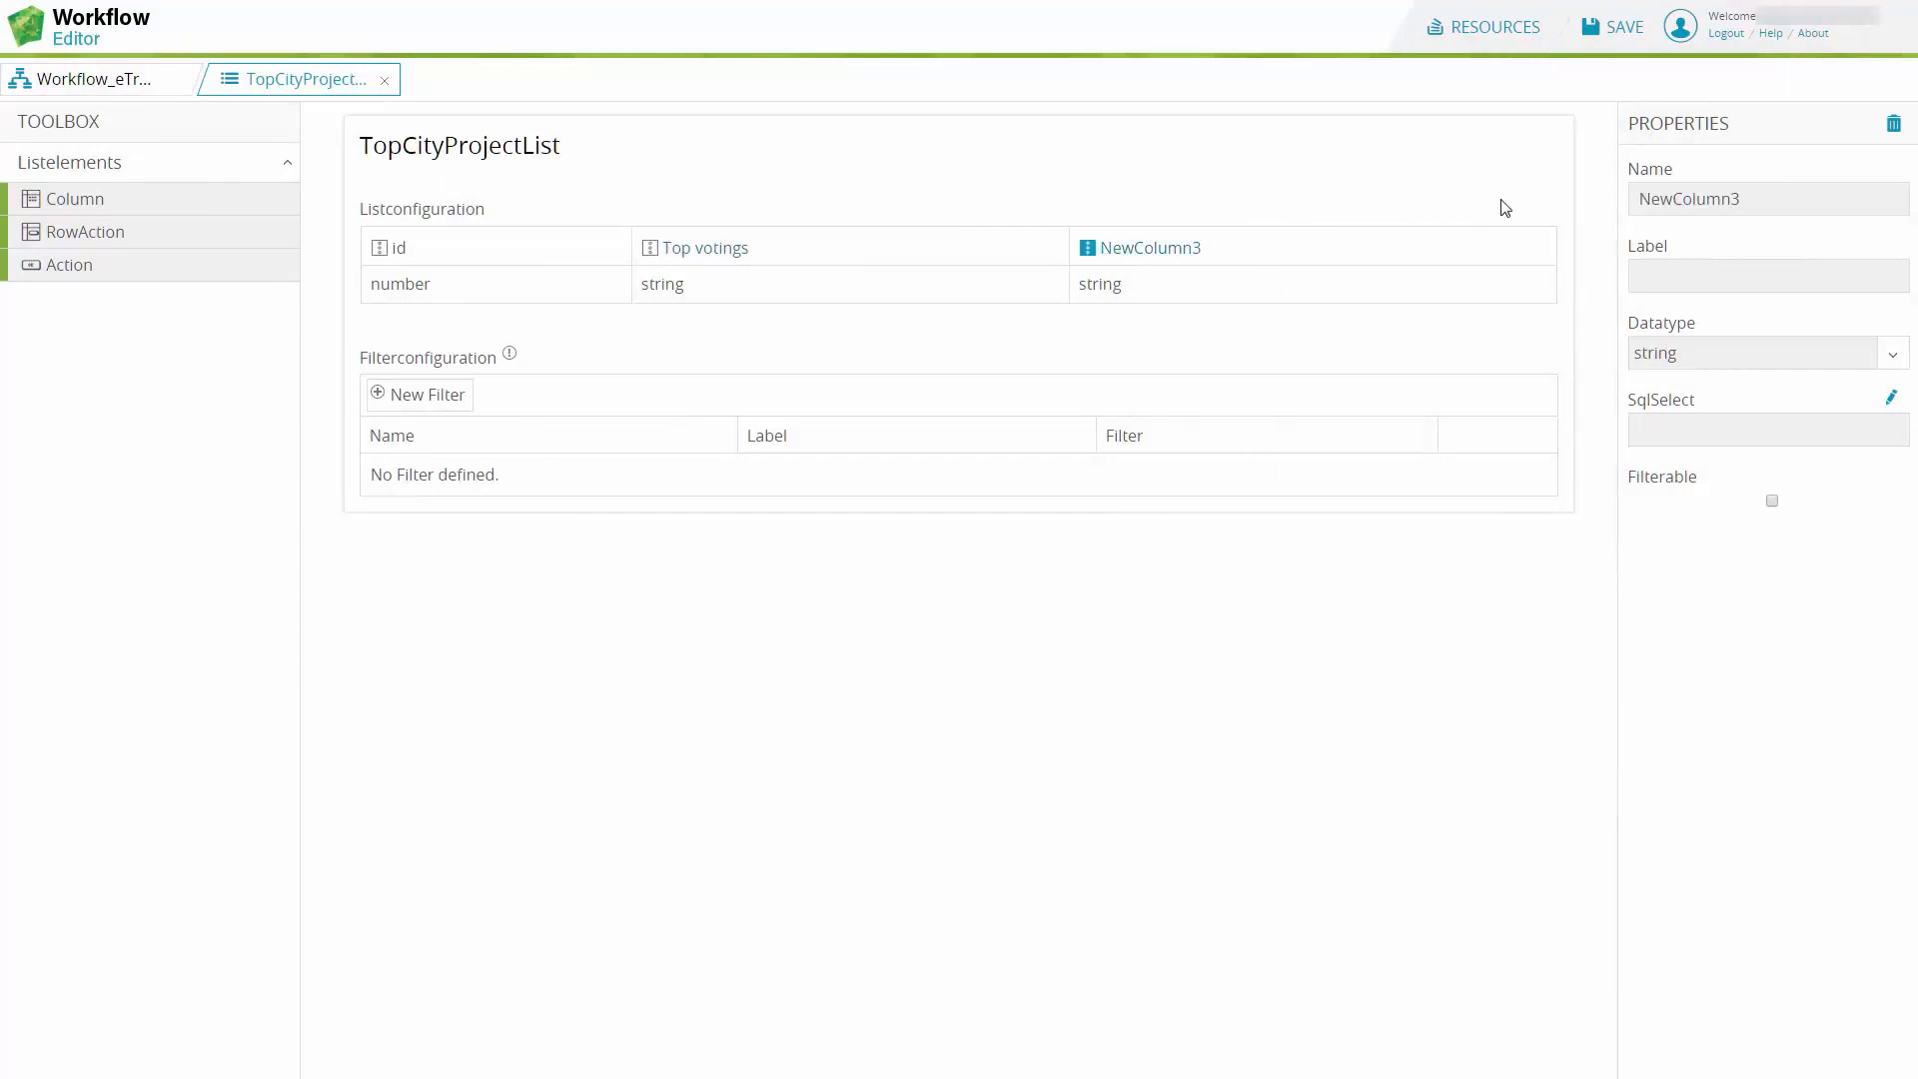
double_click(1686, 199)
text(votes)
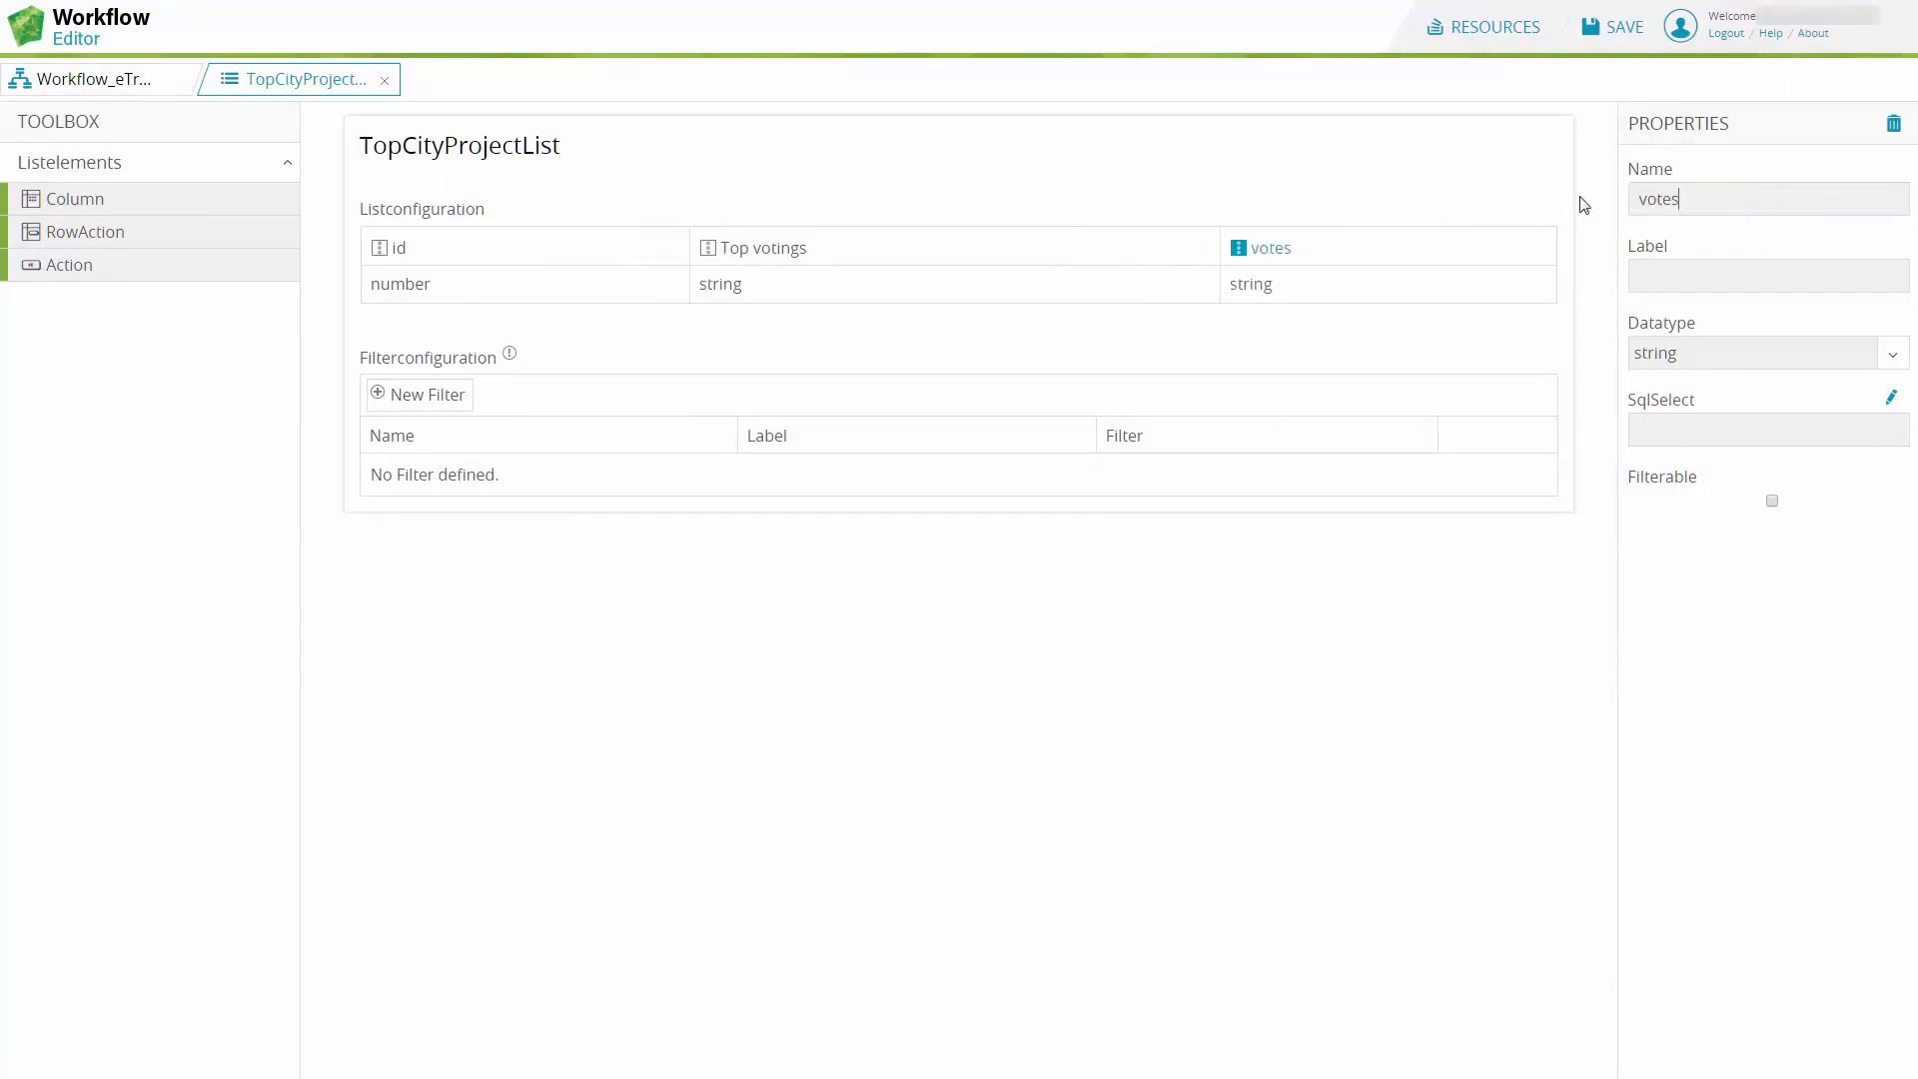
key(Tab)
text(Votes)
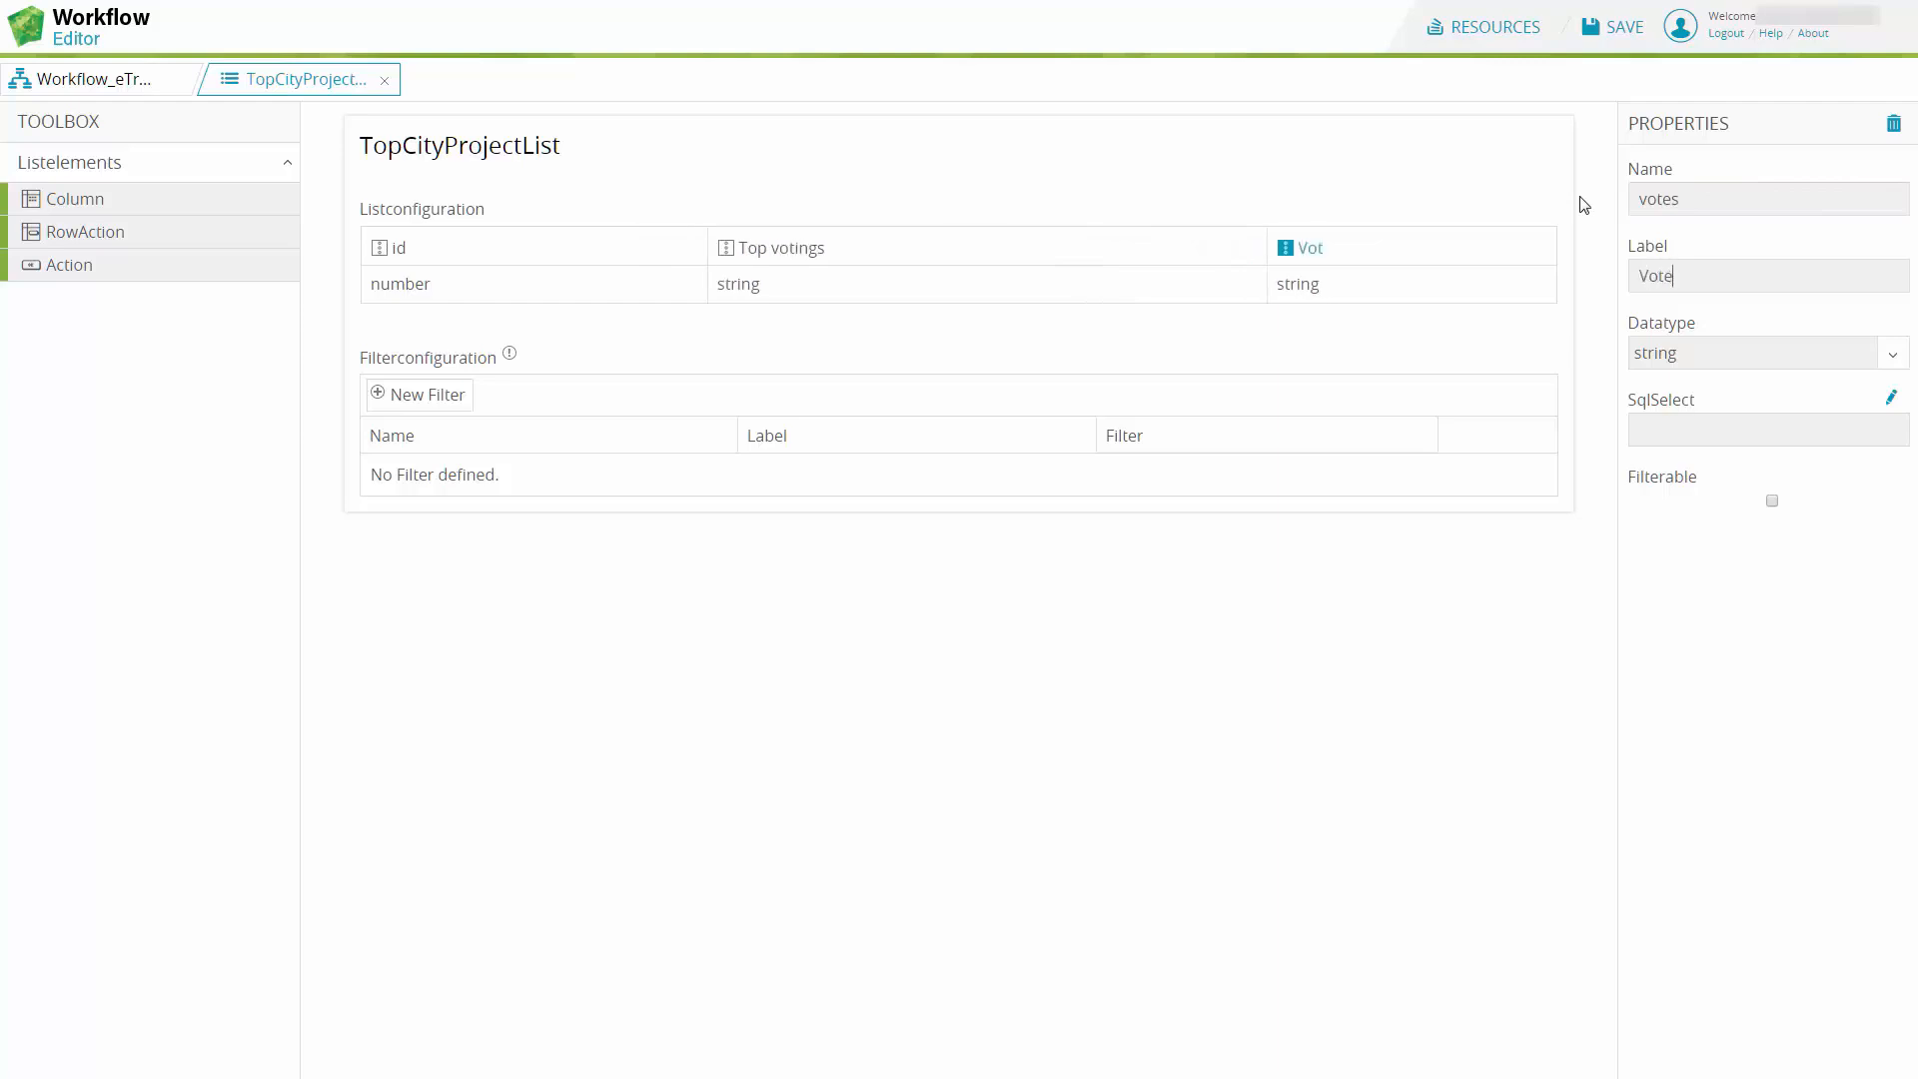
click(1894, 355)
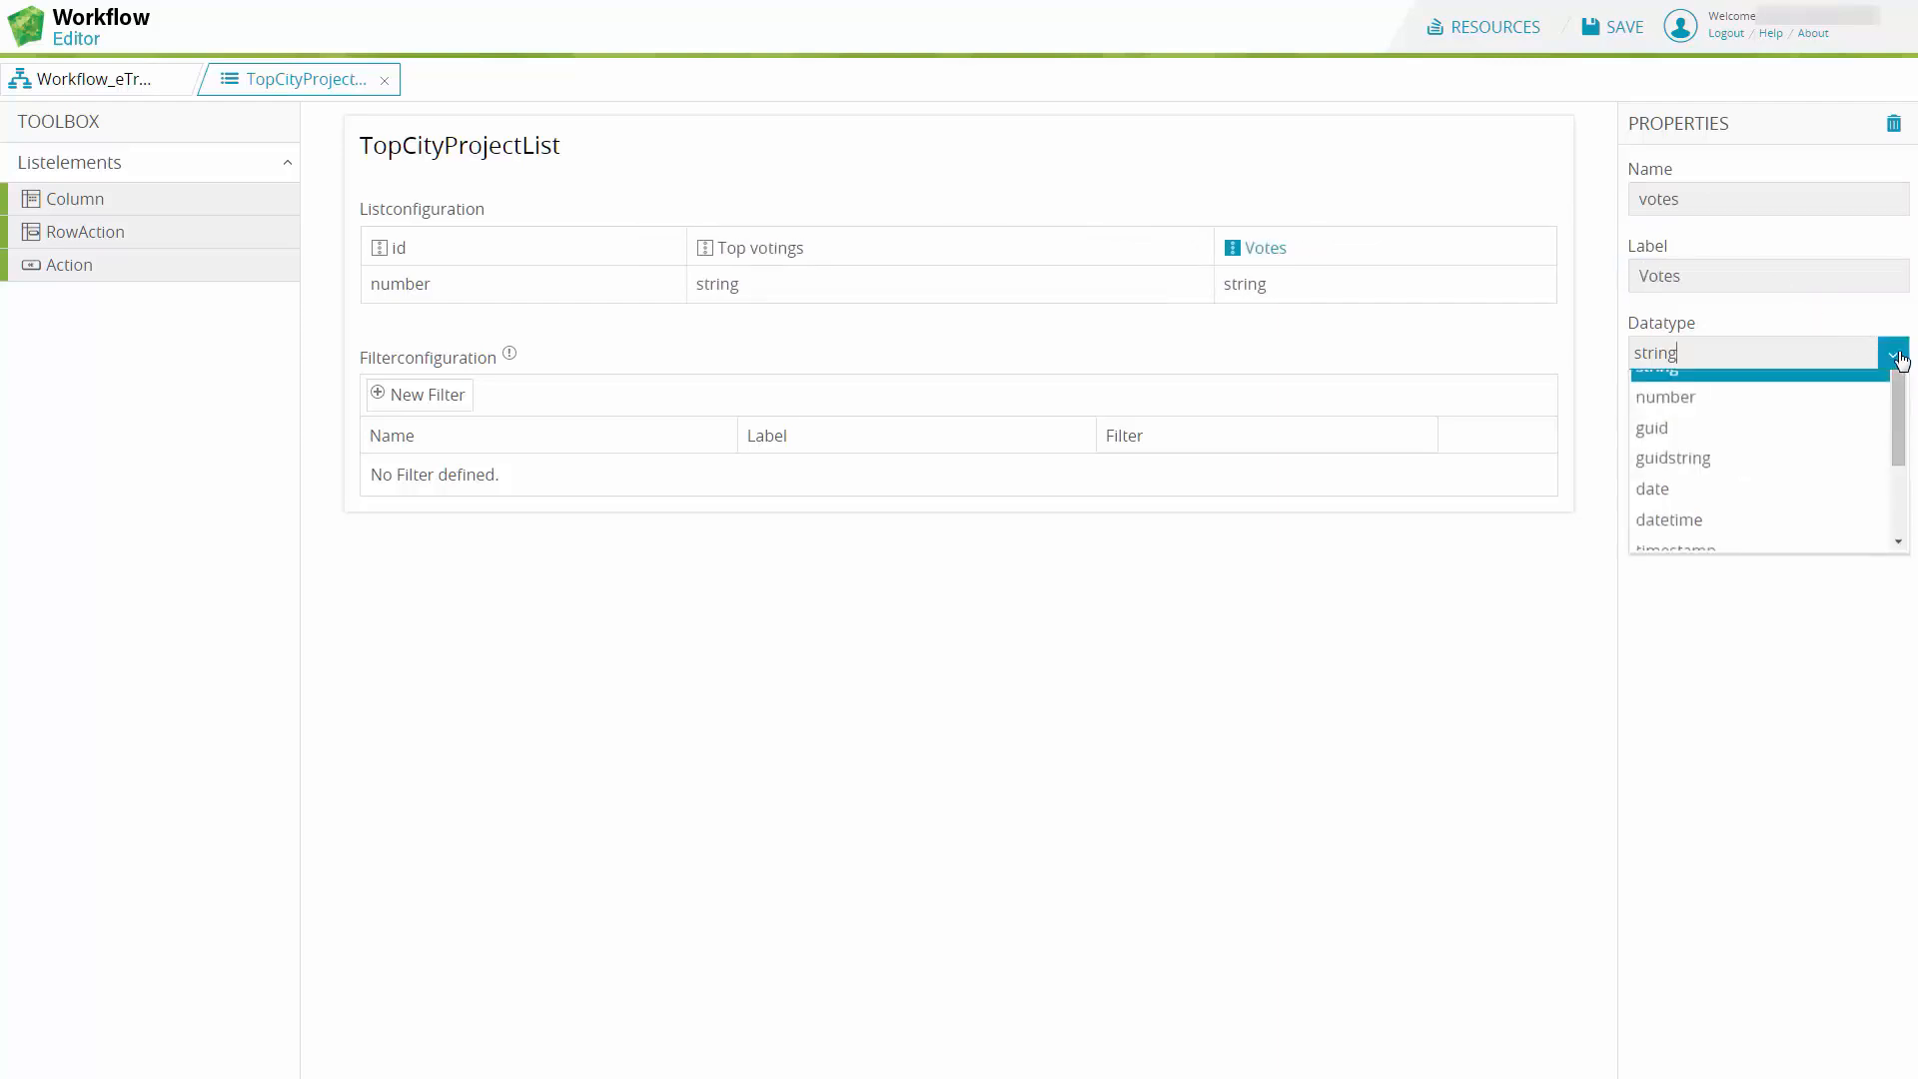
click(1724, 411)
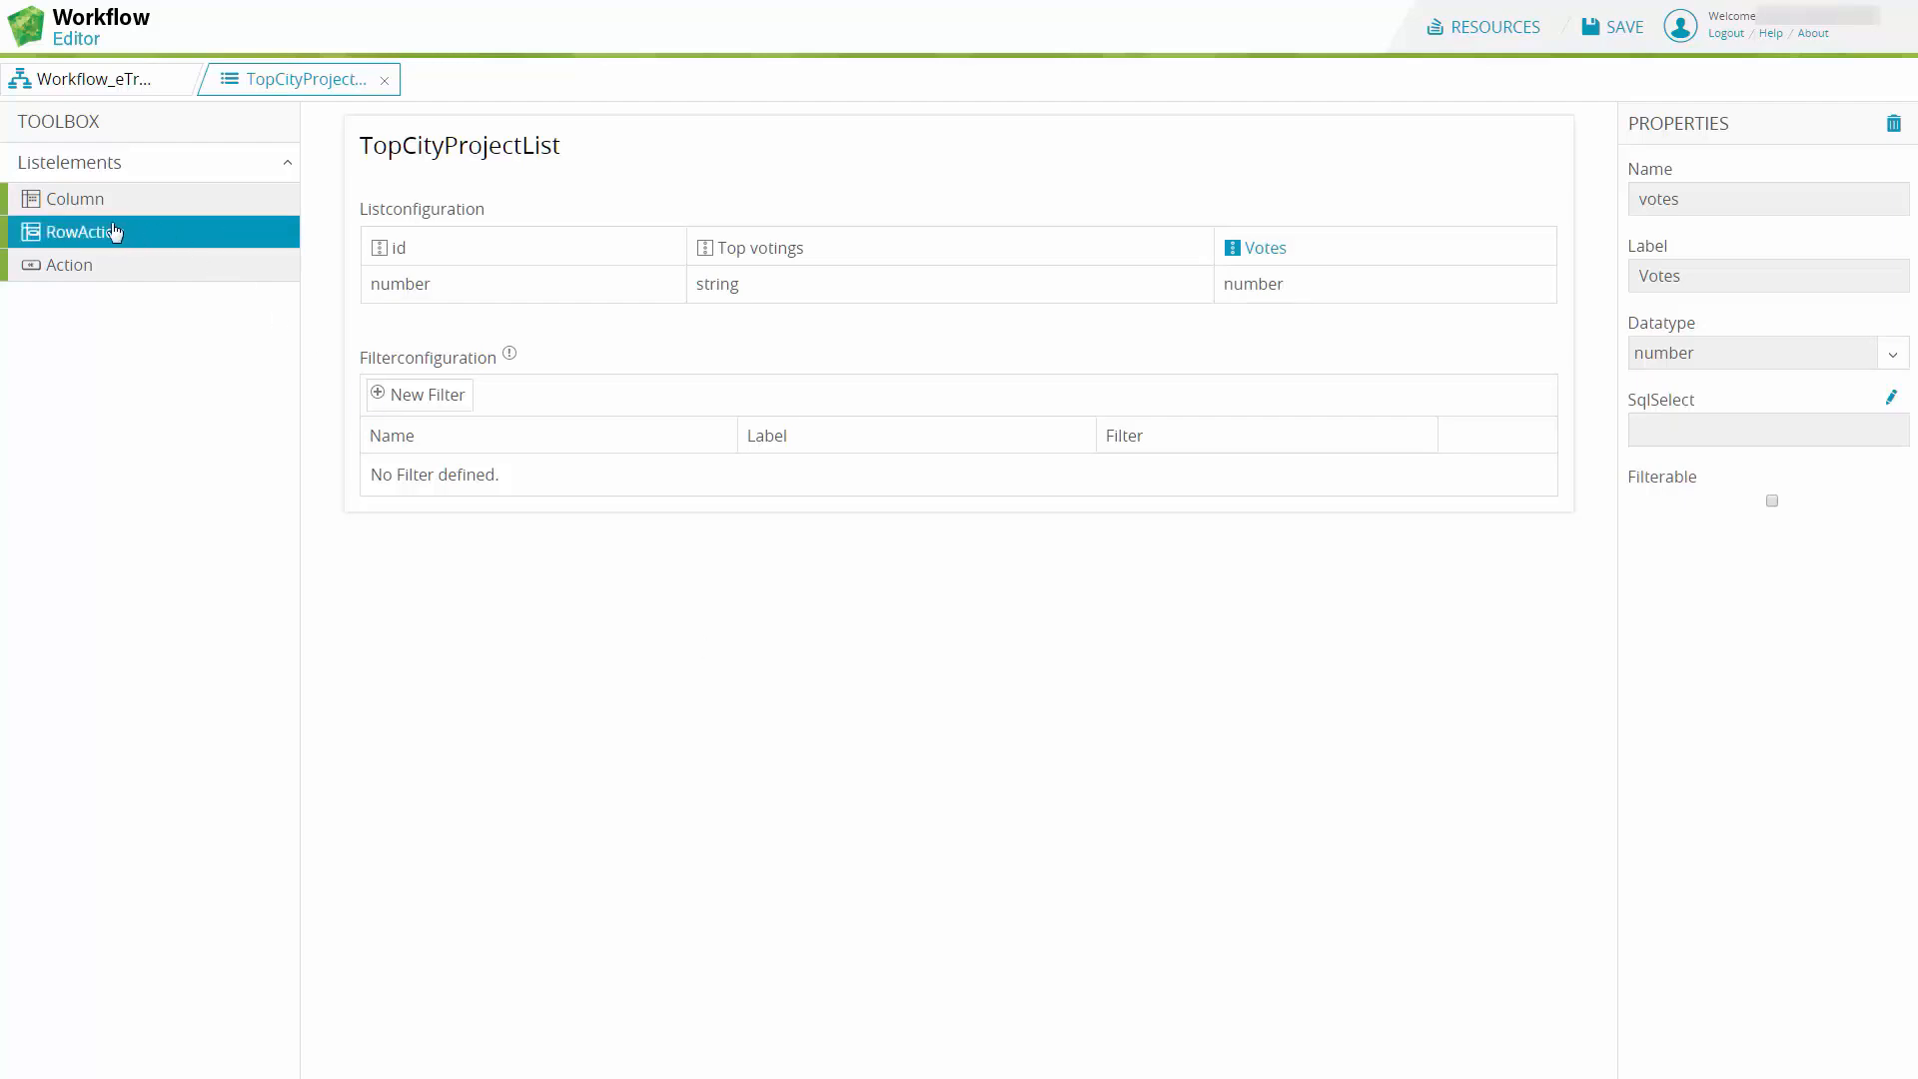
Step: Add a RowAction to the list configuration and delete it again
drag(103, 234, 1426, 250)
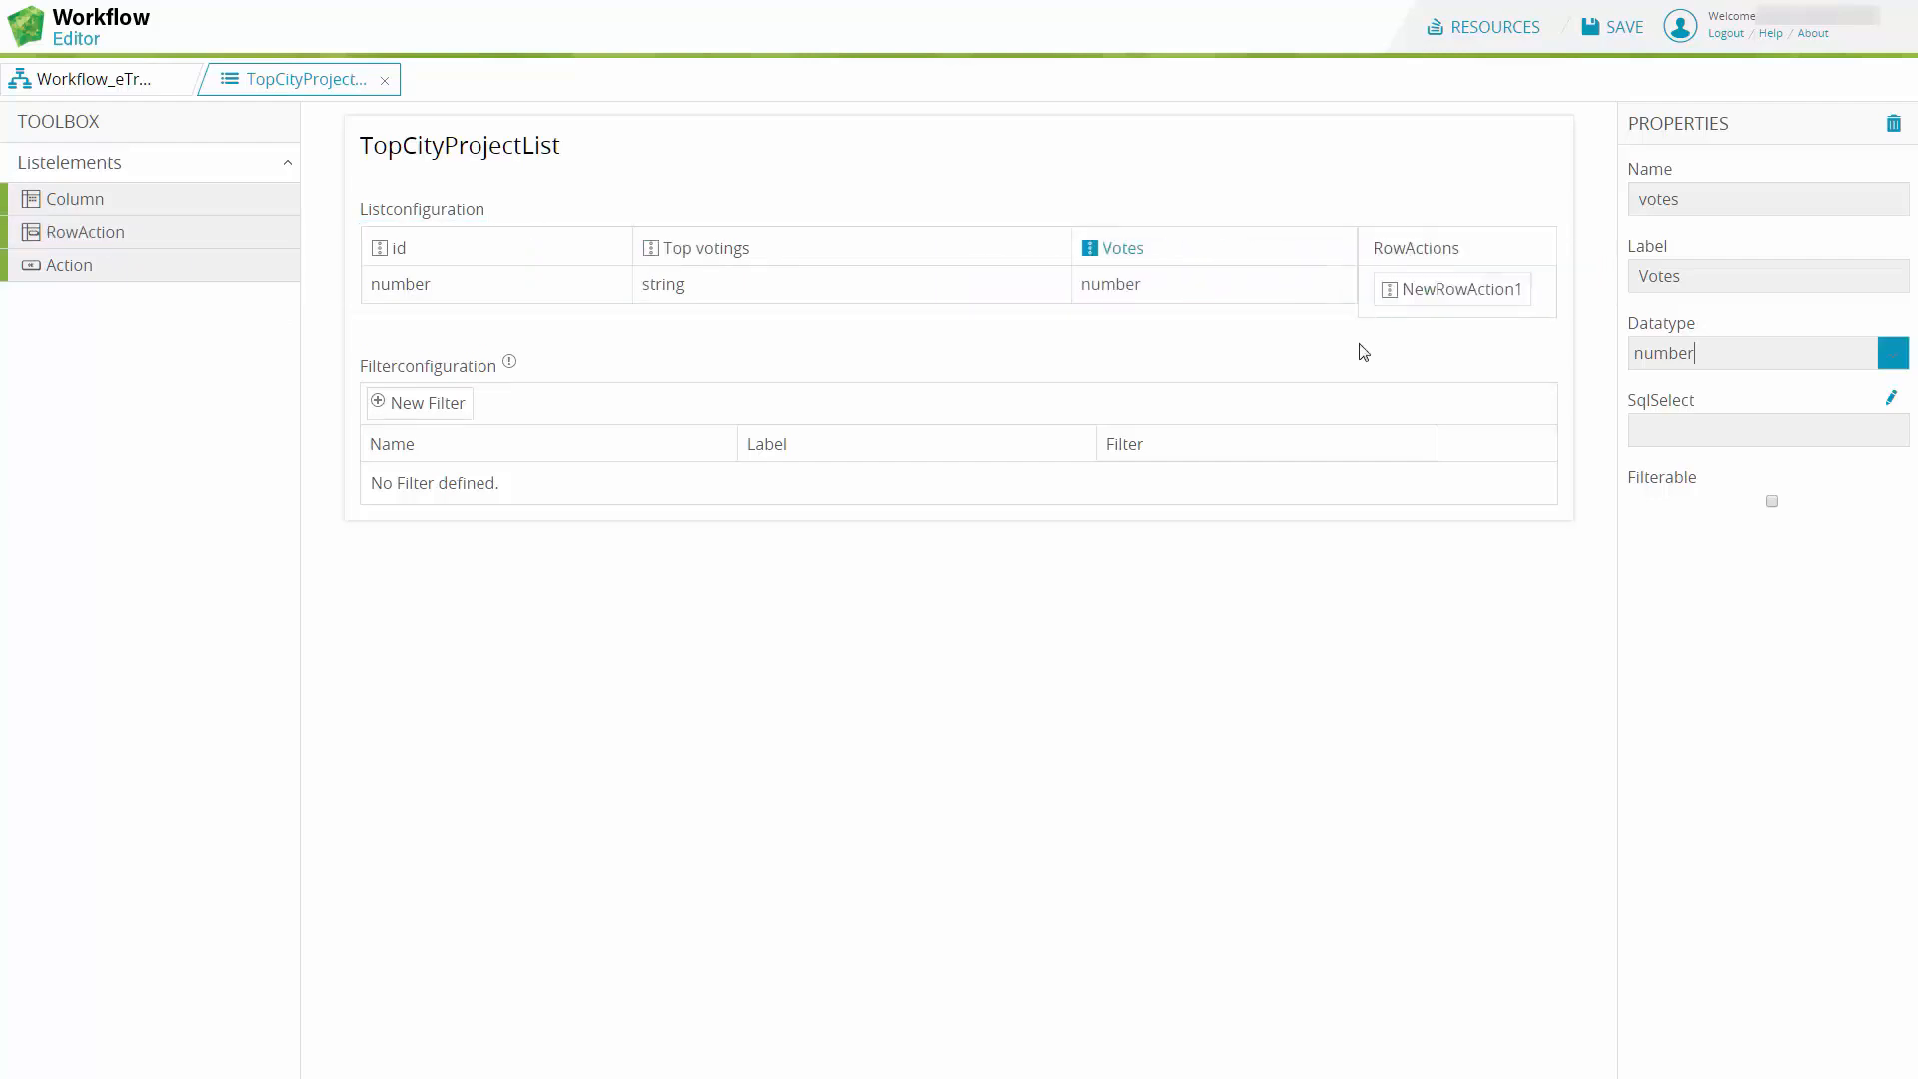
click(1390, 304)
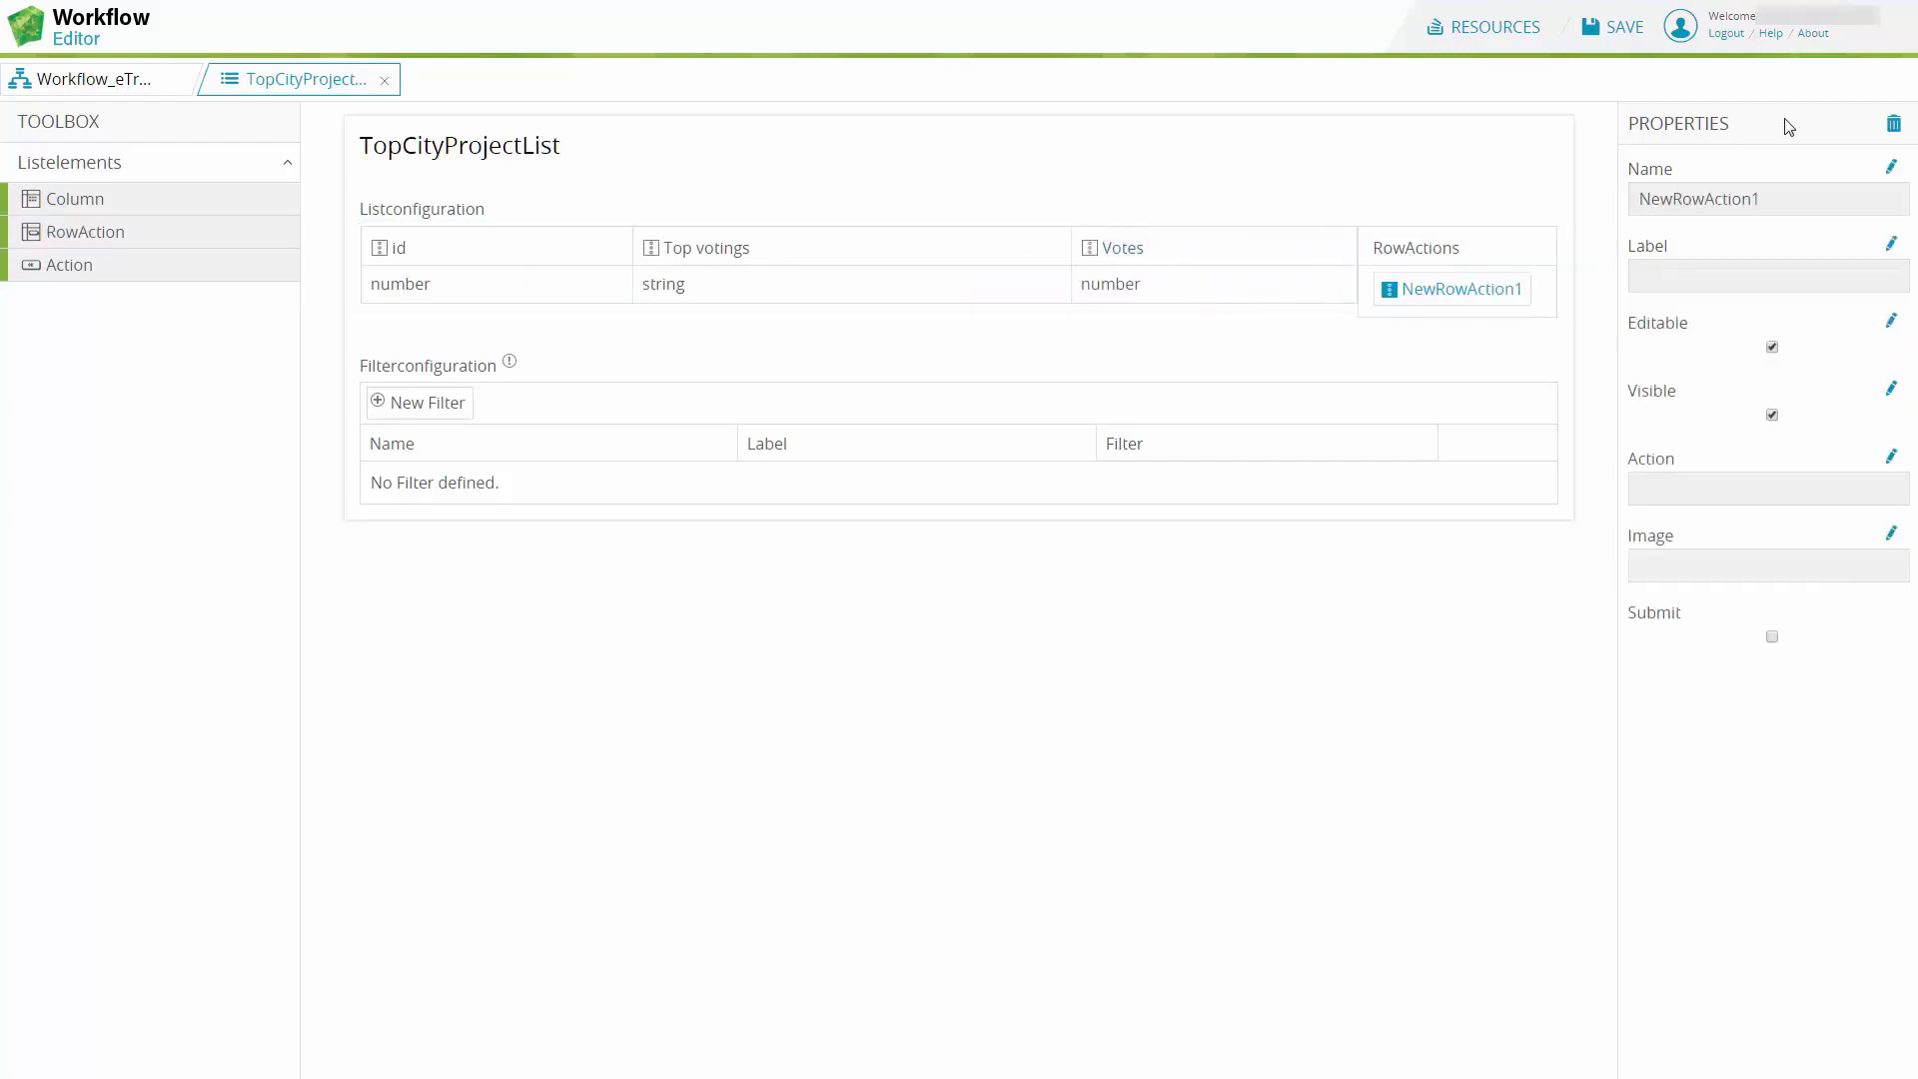
click(1891, 125)
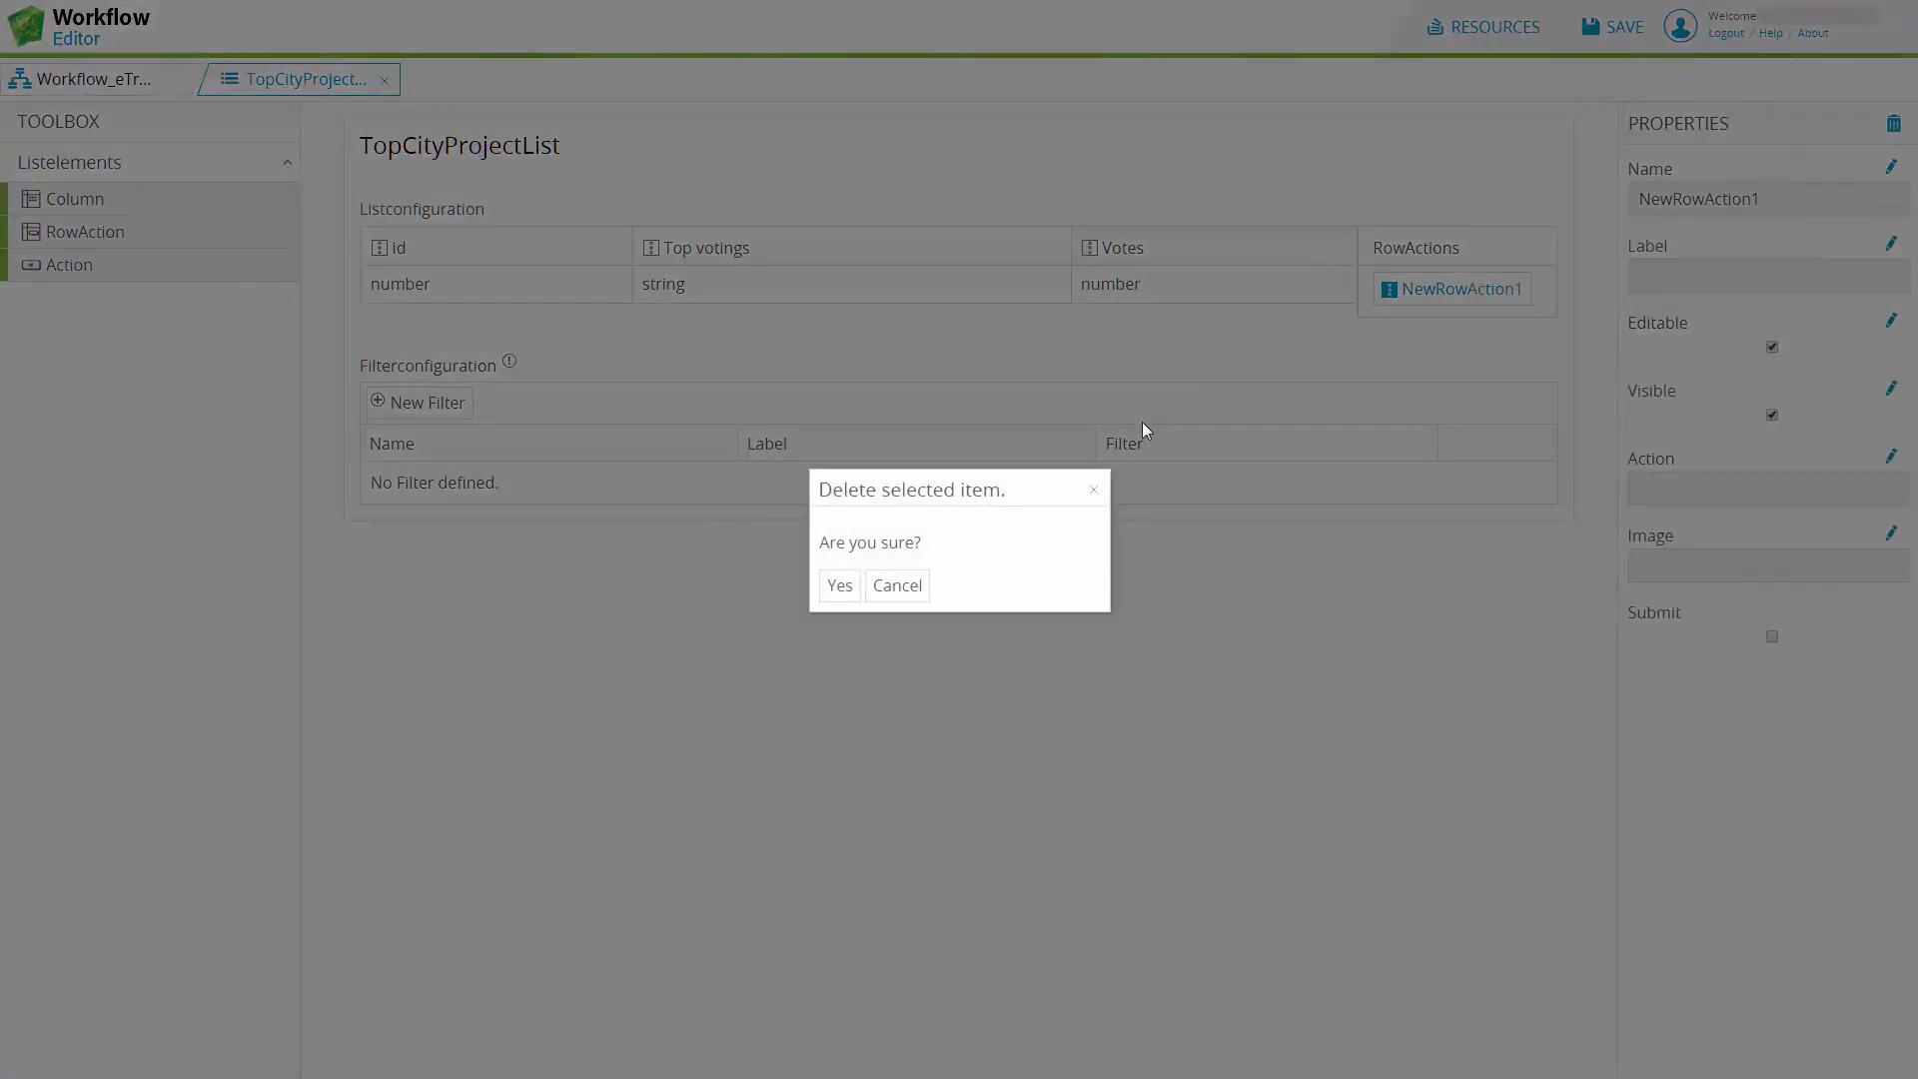
click(840, 584)
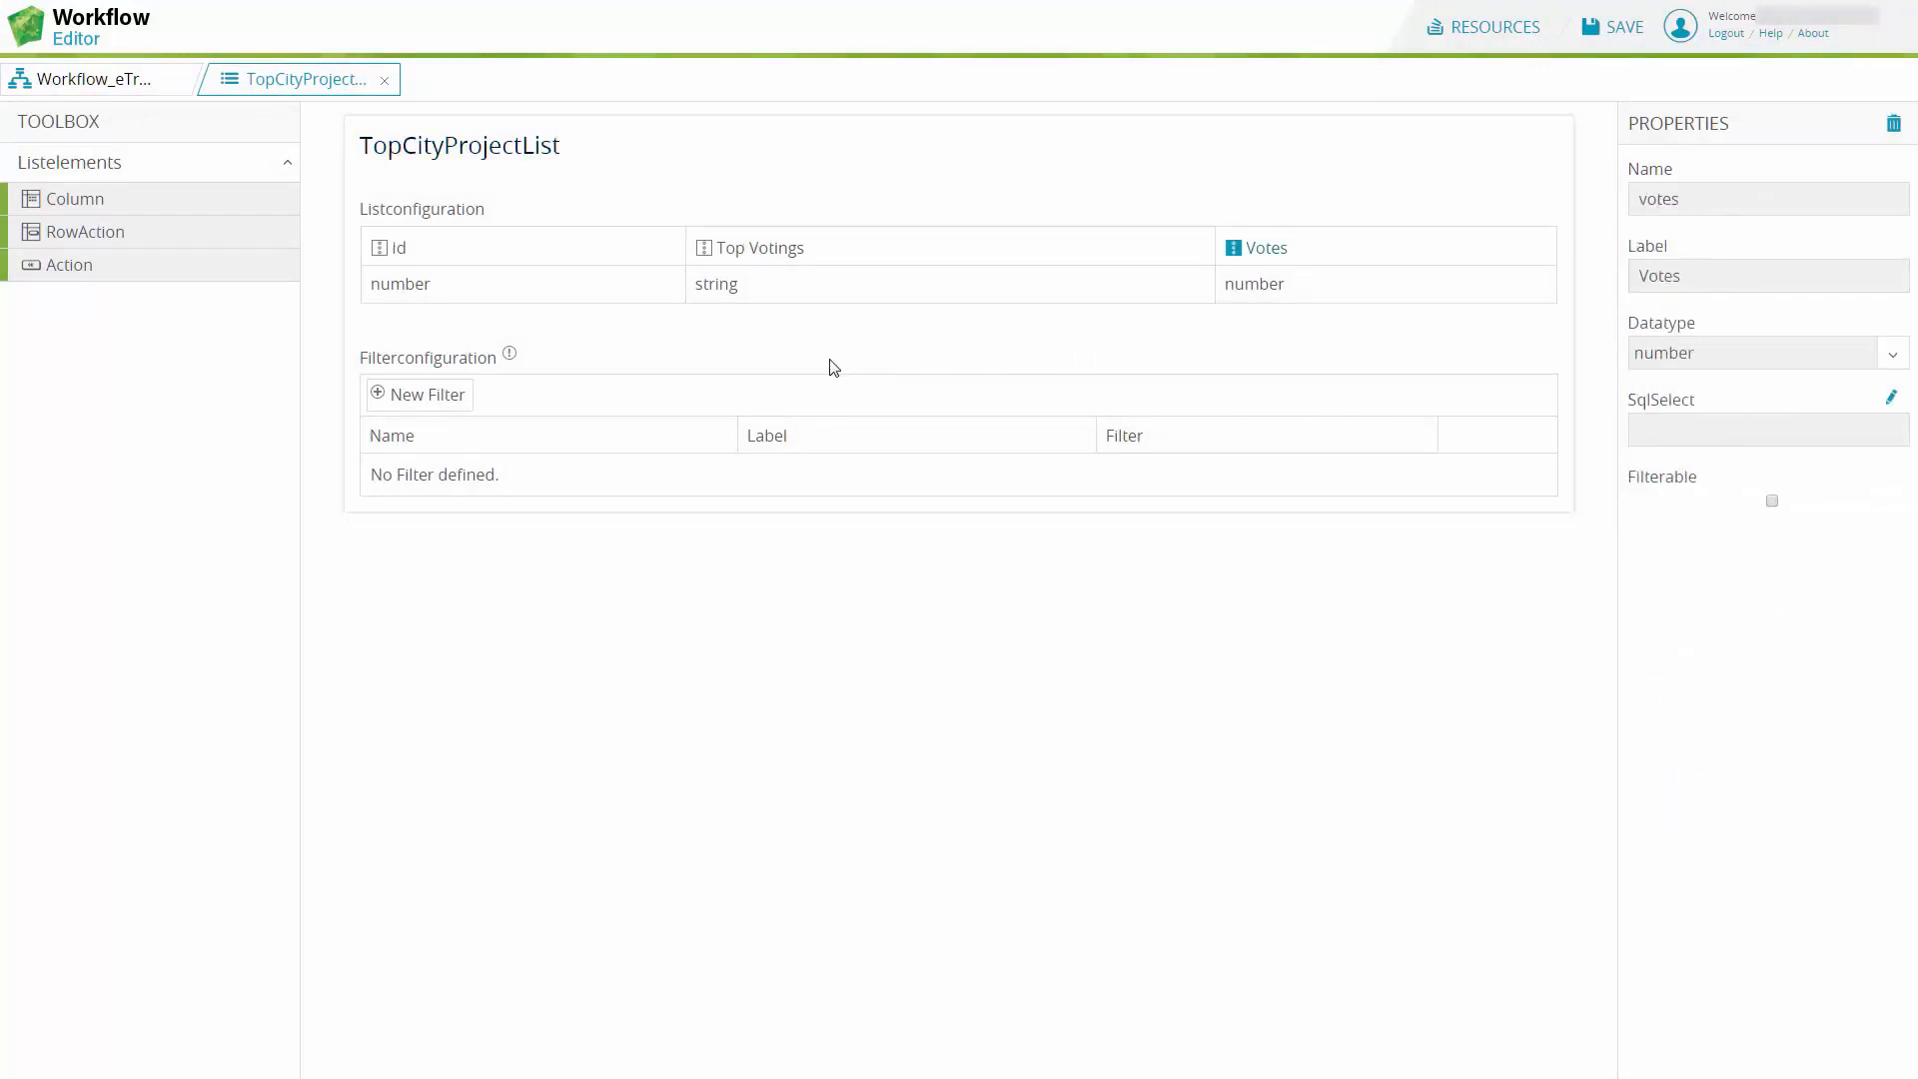
Step: Close the TopCityProjectList editor and review the overview of existing forms
click(388, 81)
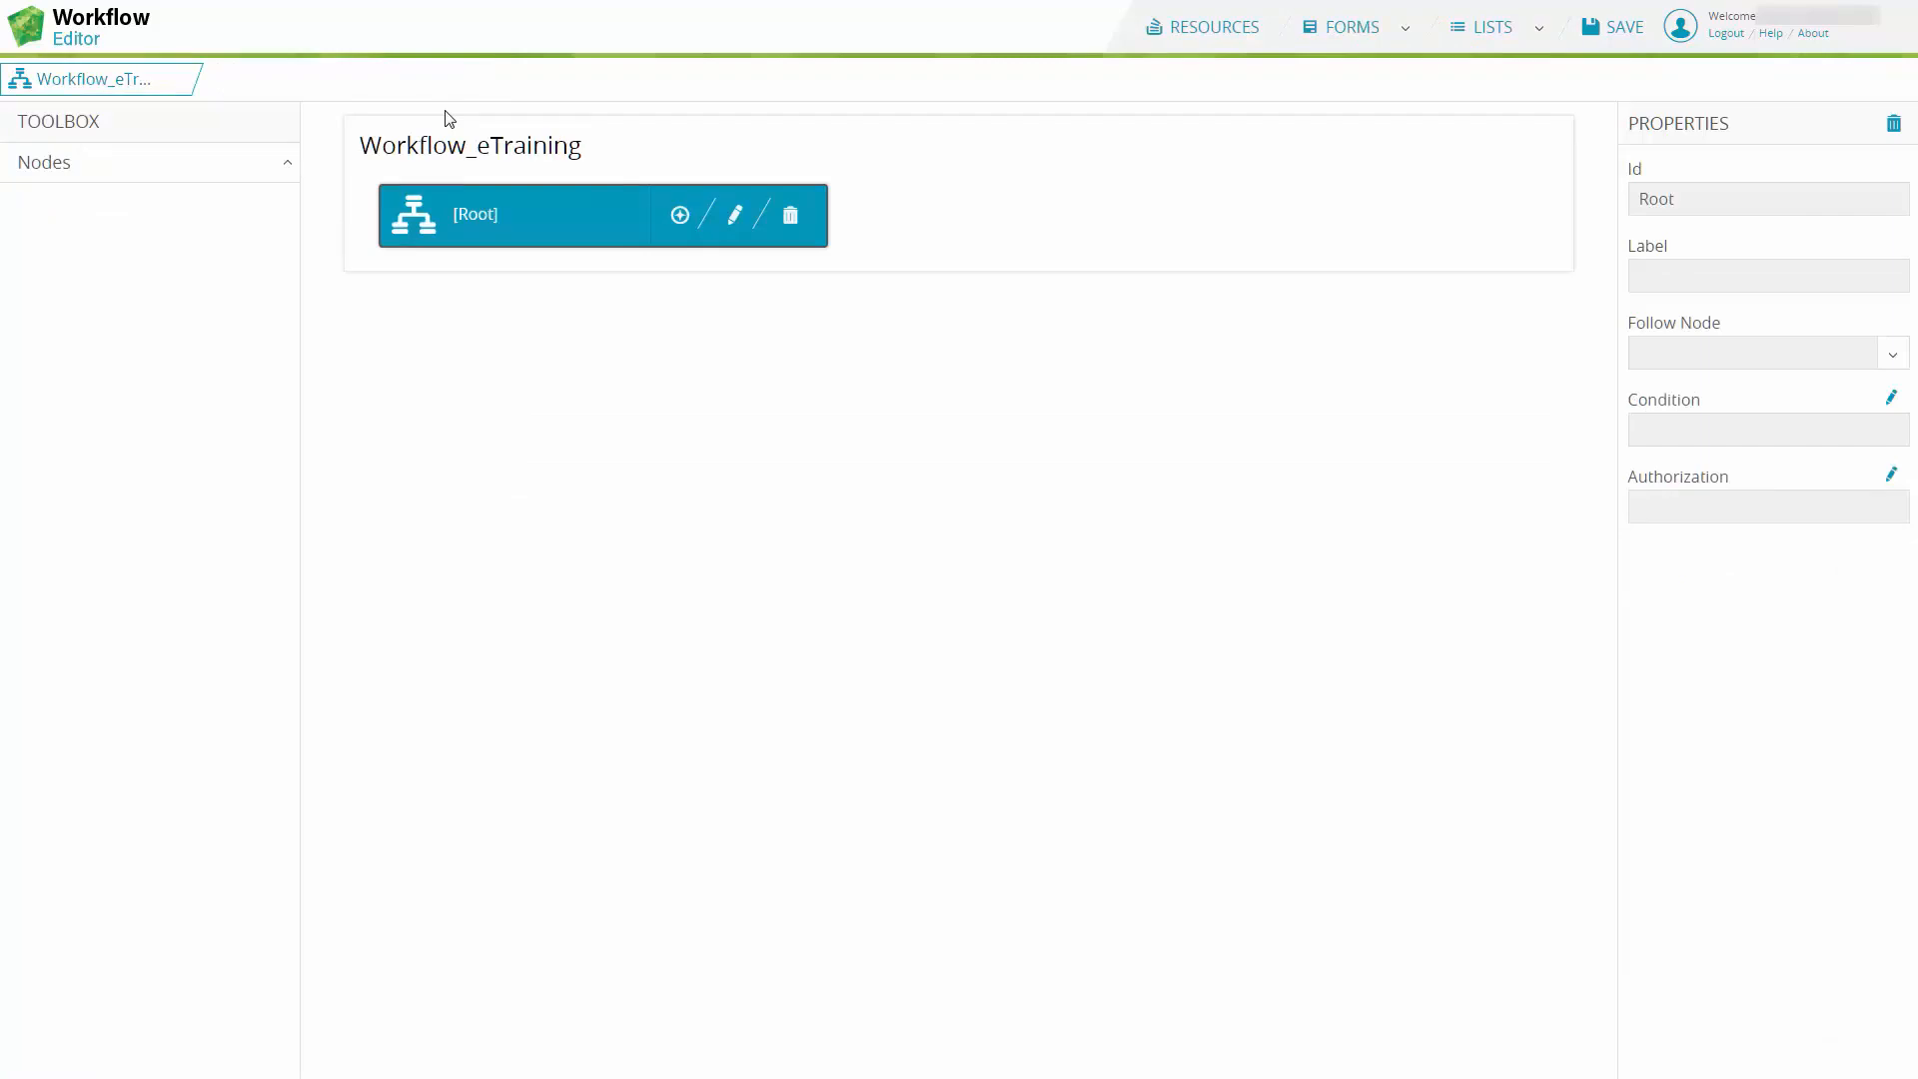
click(1339, 45)
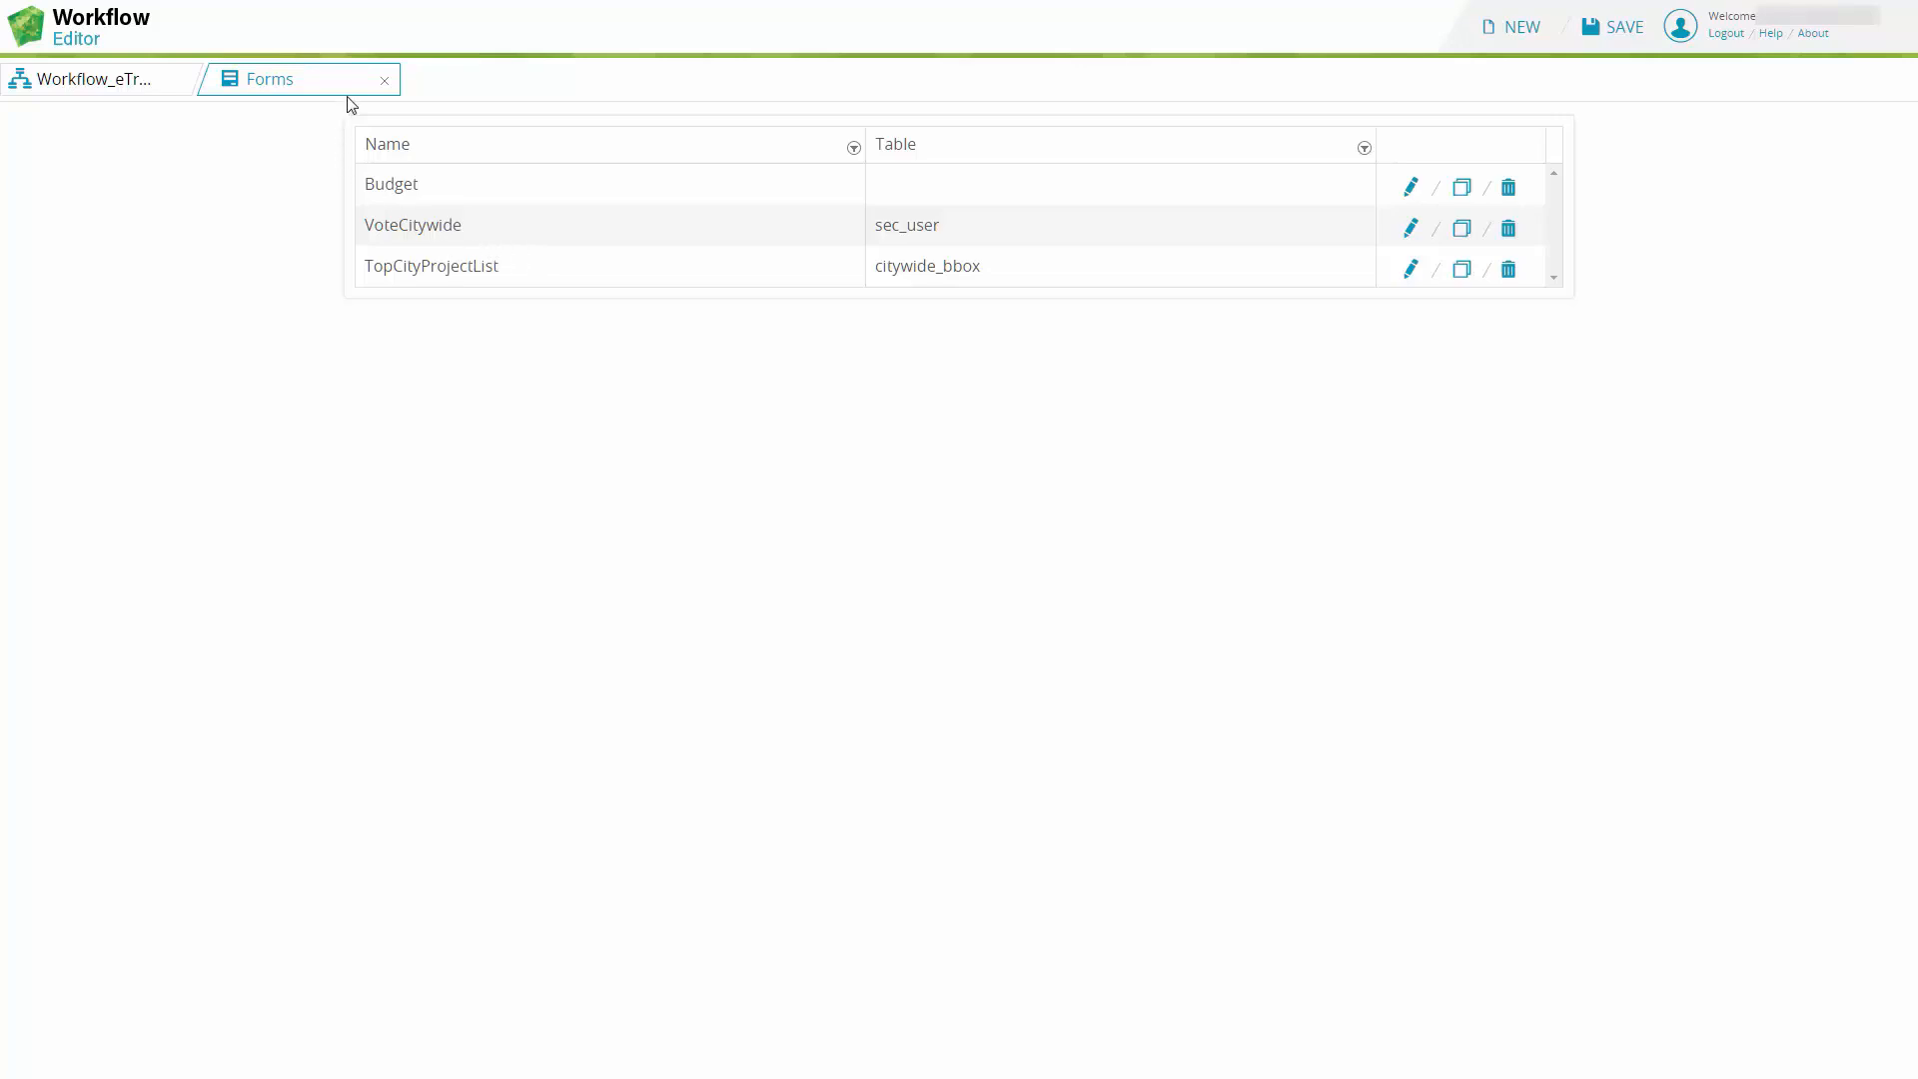
click(388, 86)
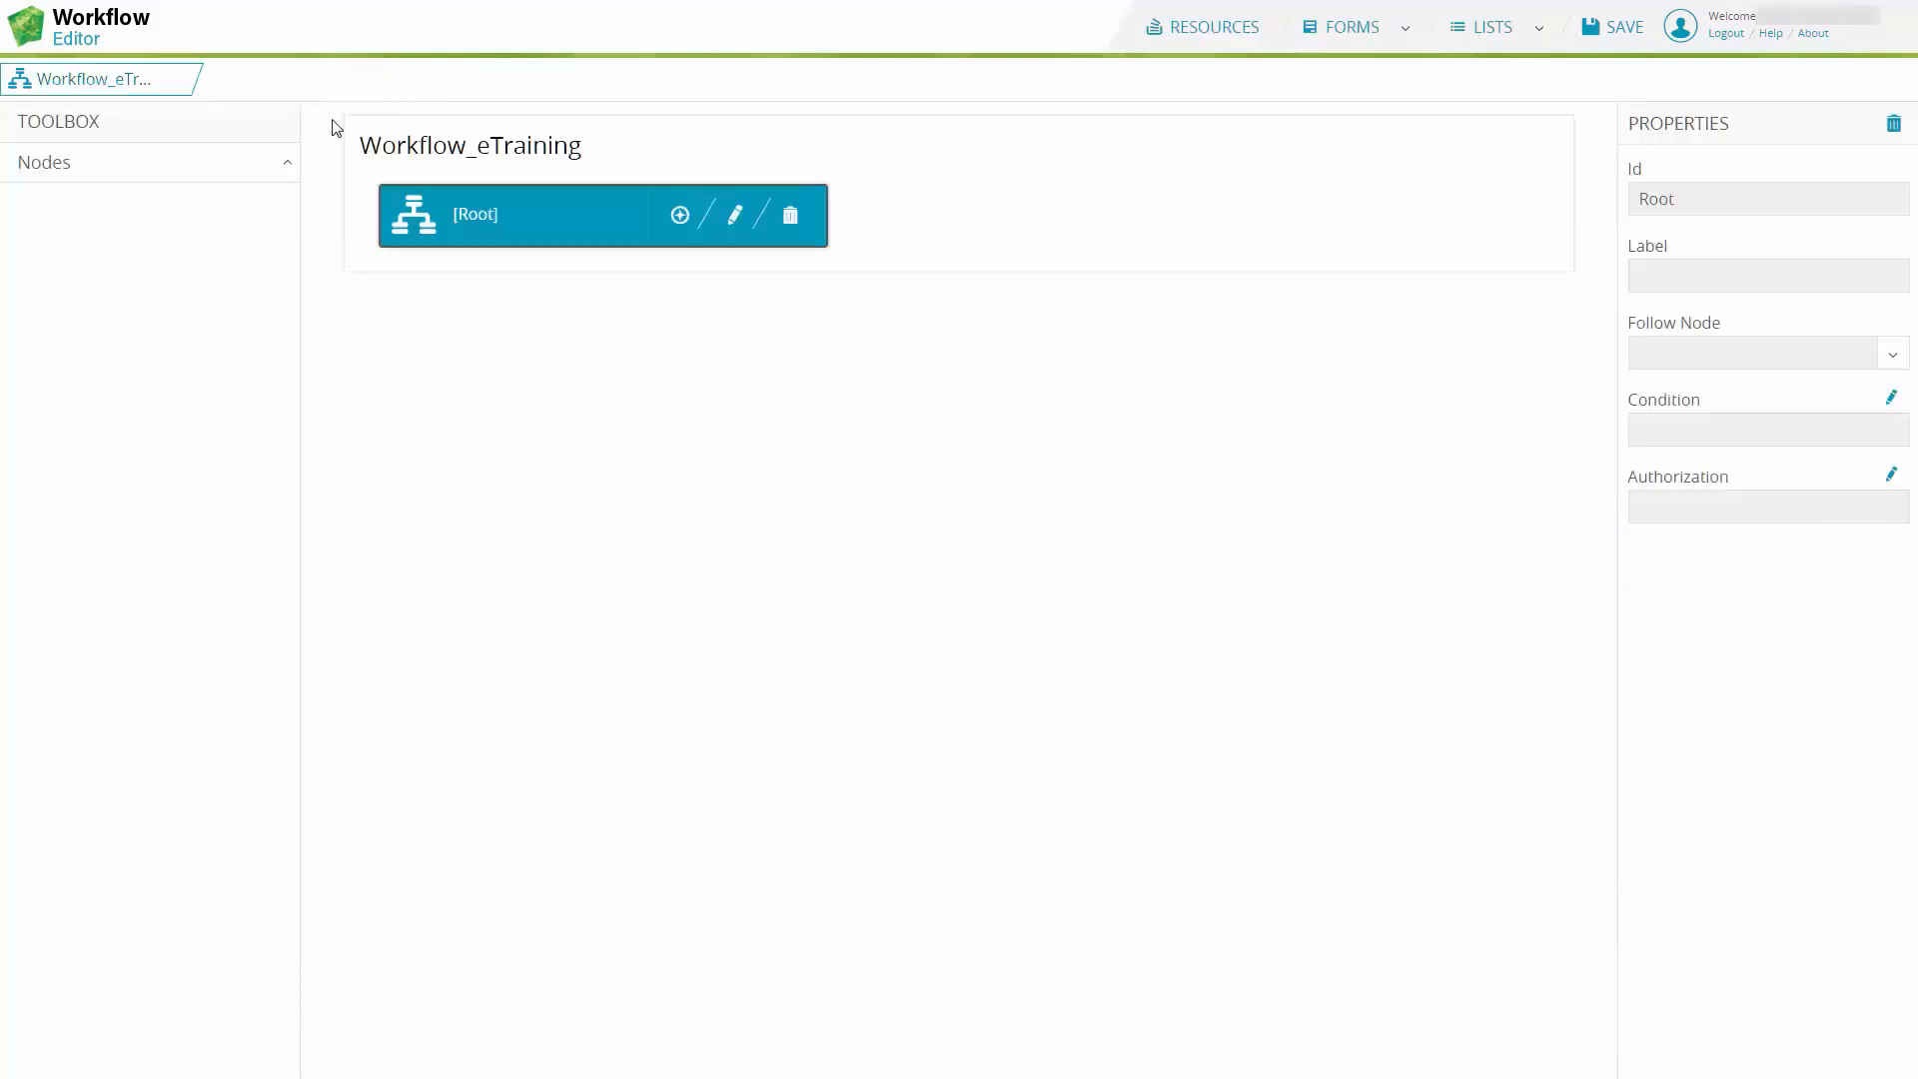
Step: Add a form node with the ID Budget beneath the Root node of Workflow_eTraining
click(190, 164)
drag(84, 218, 473, 232)
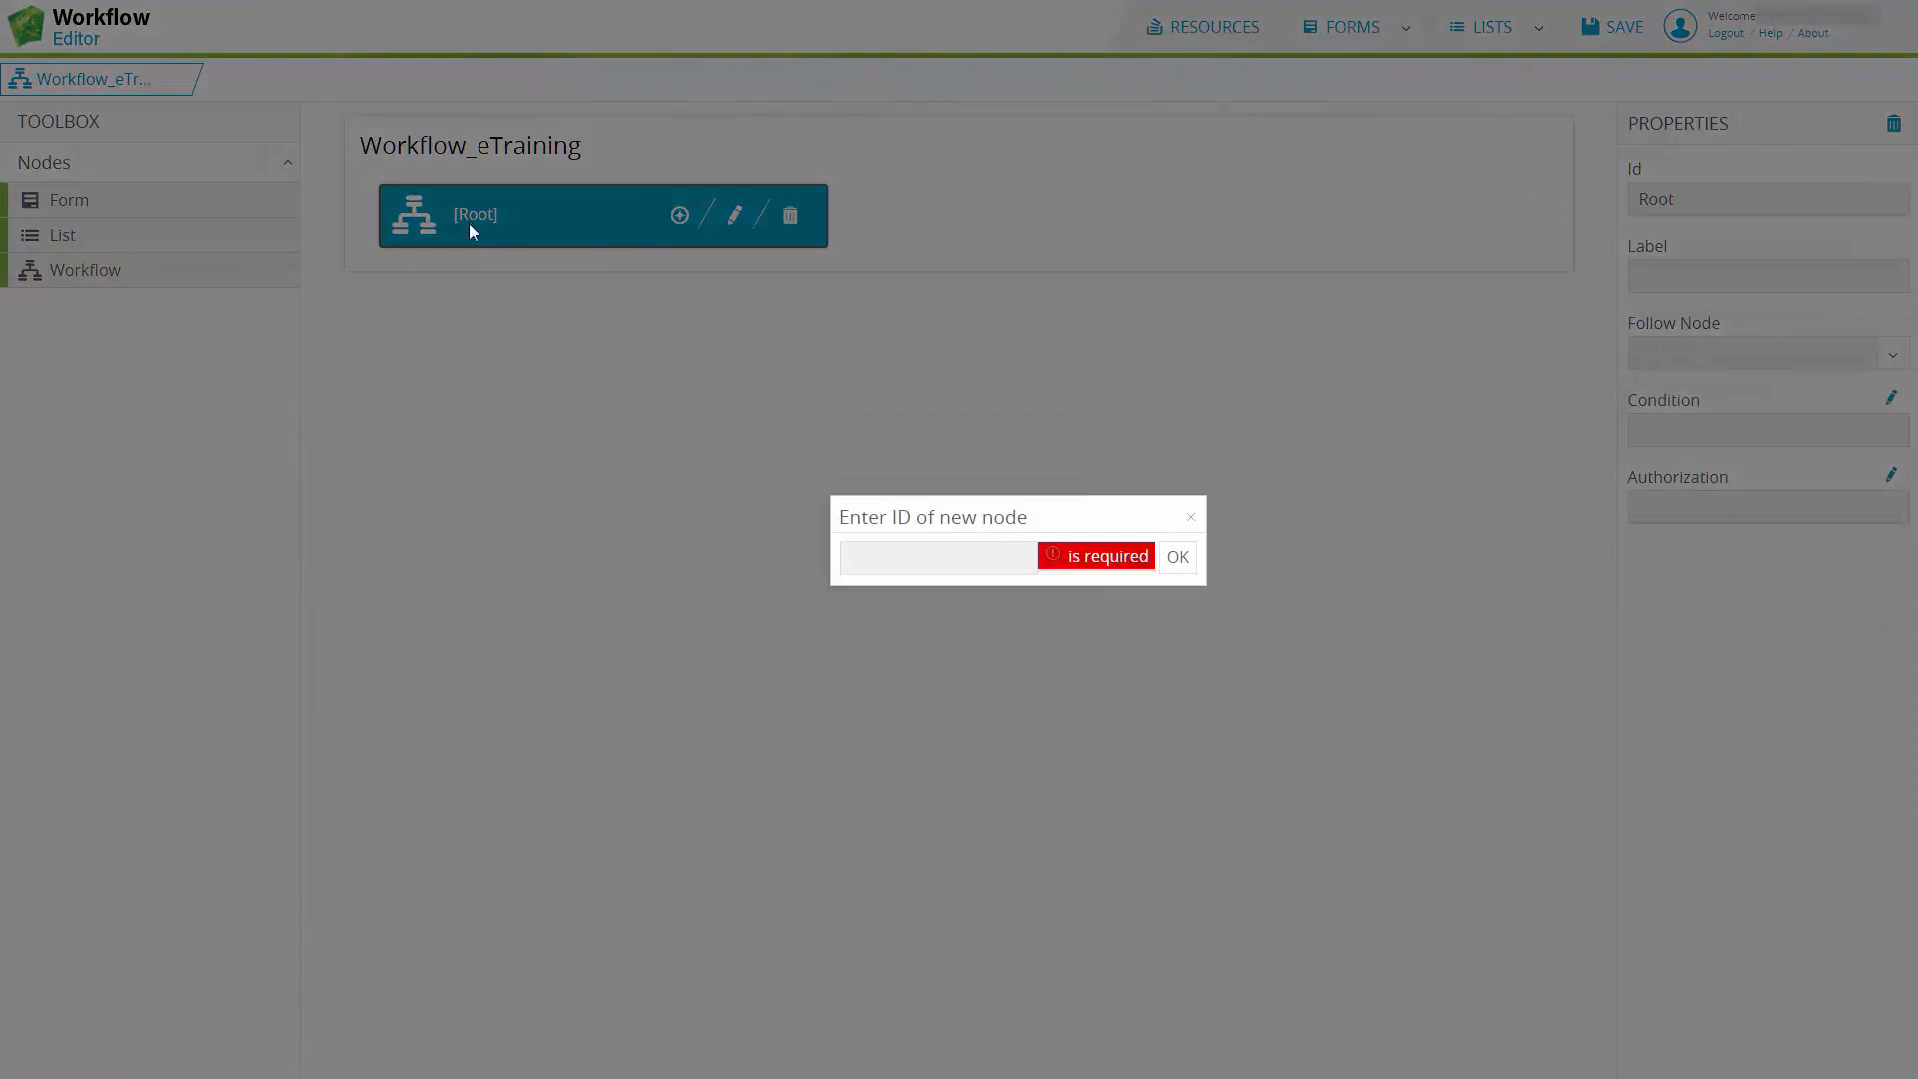
click(909, 577)
text(Budget)
key(Return)
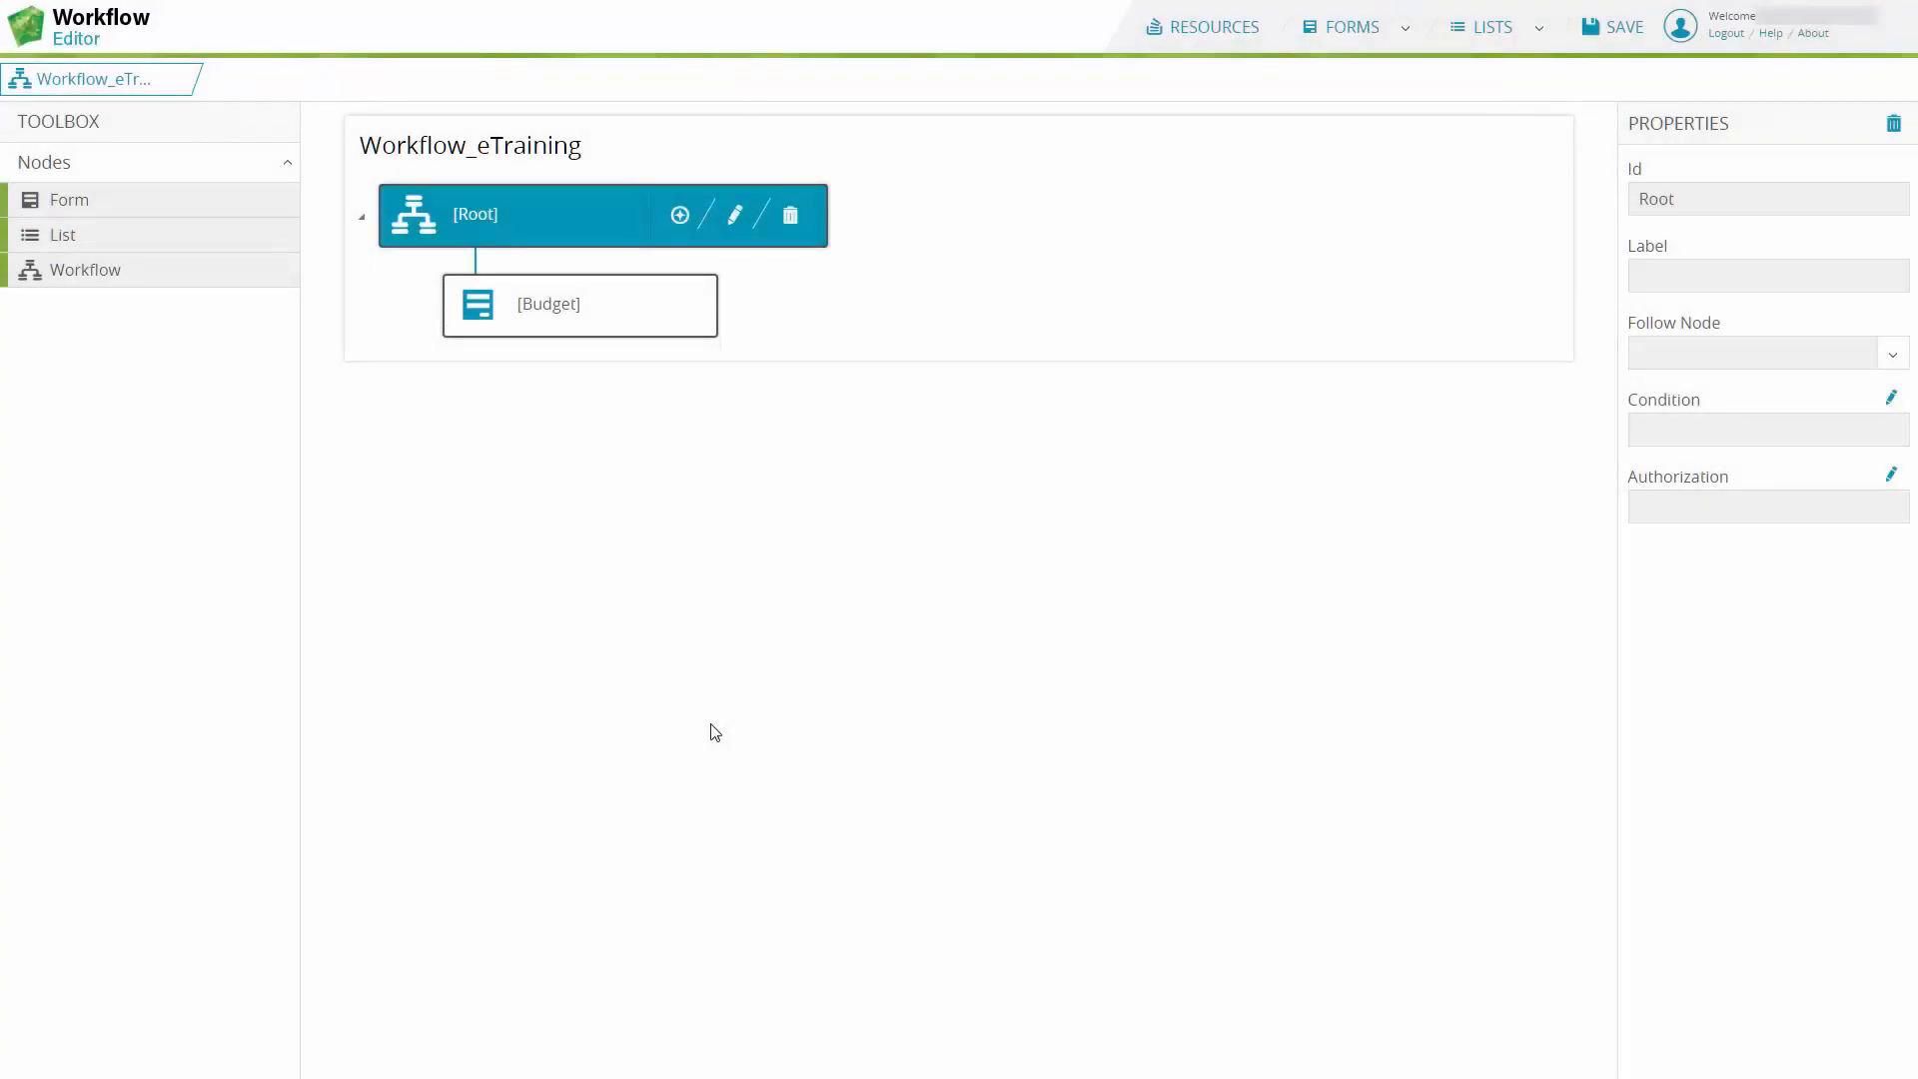
Step: Label the Budget node "Lodz Community Budget" and assign the Budget form to it
click(614, 334)
click(1679, 281)
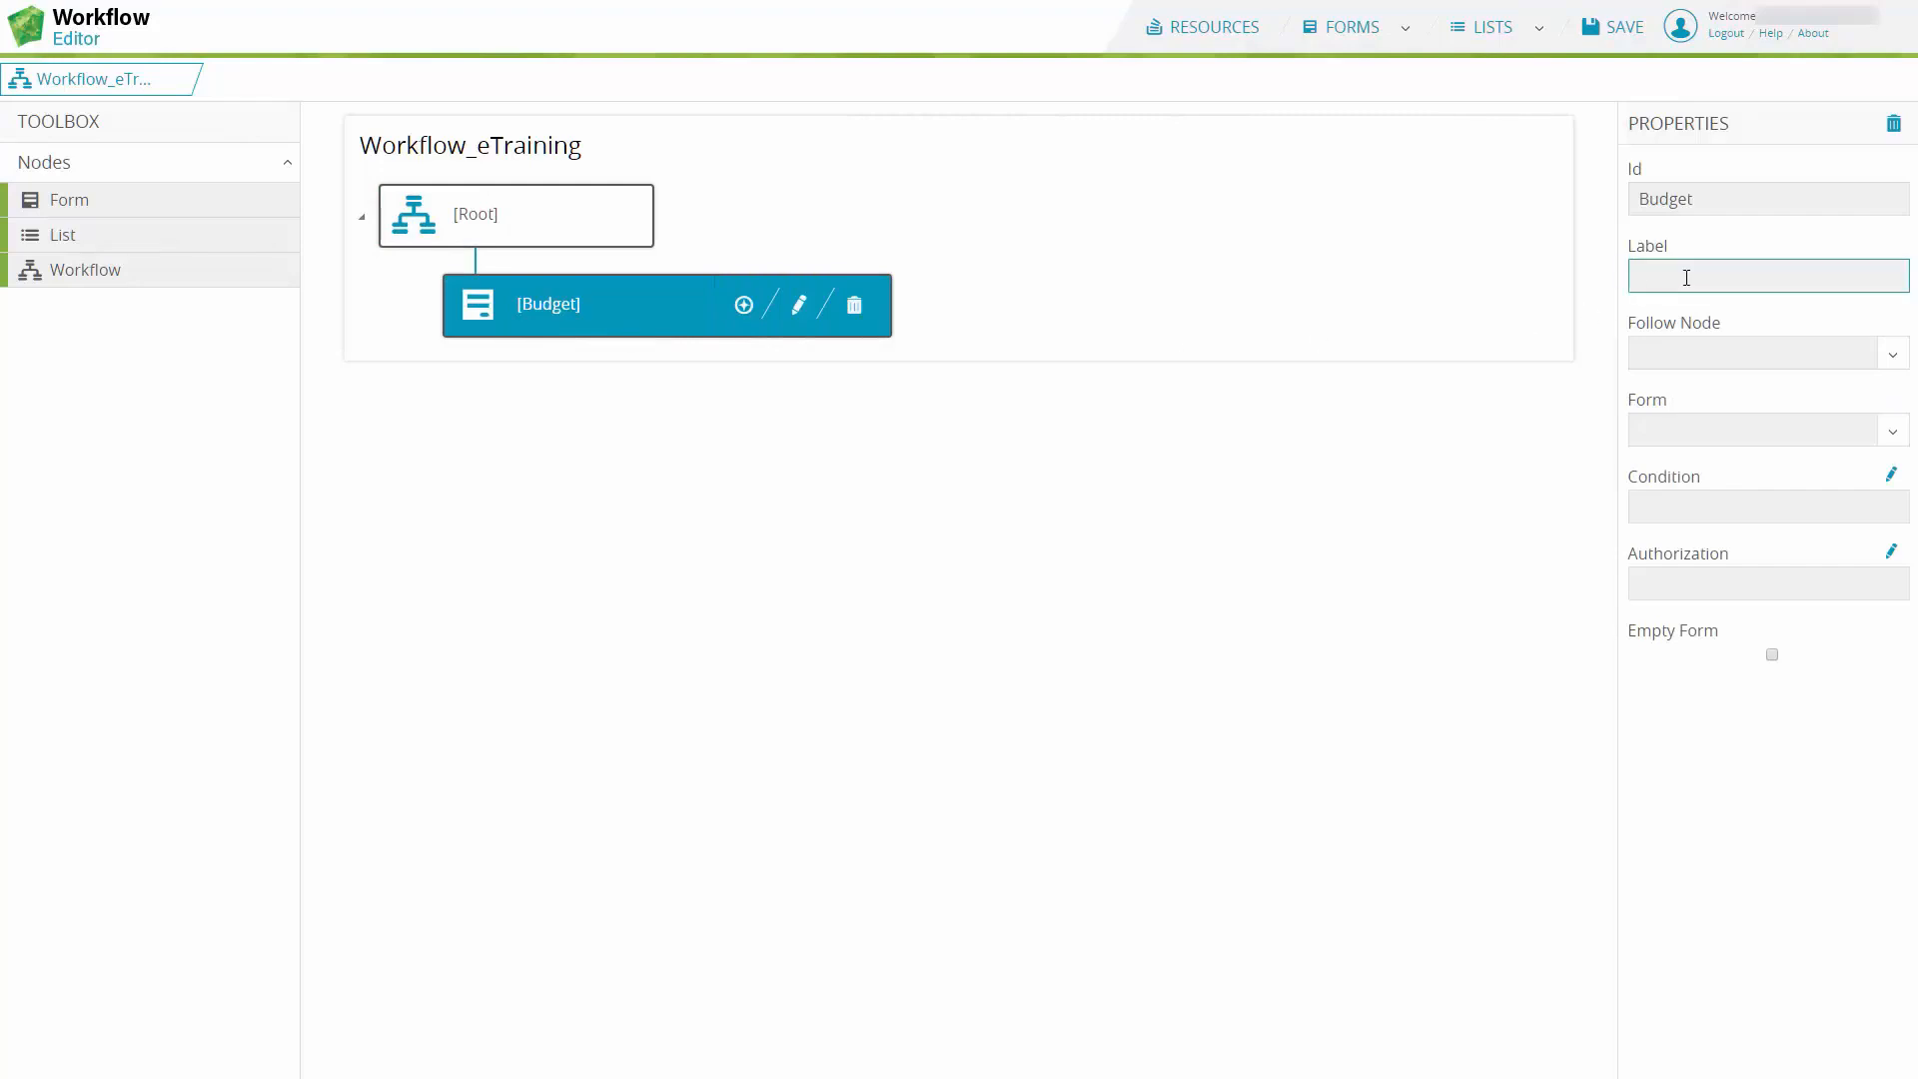
text(Lodz Comm)
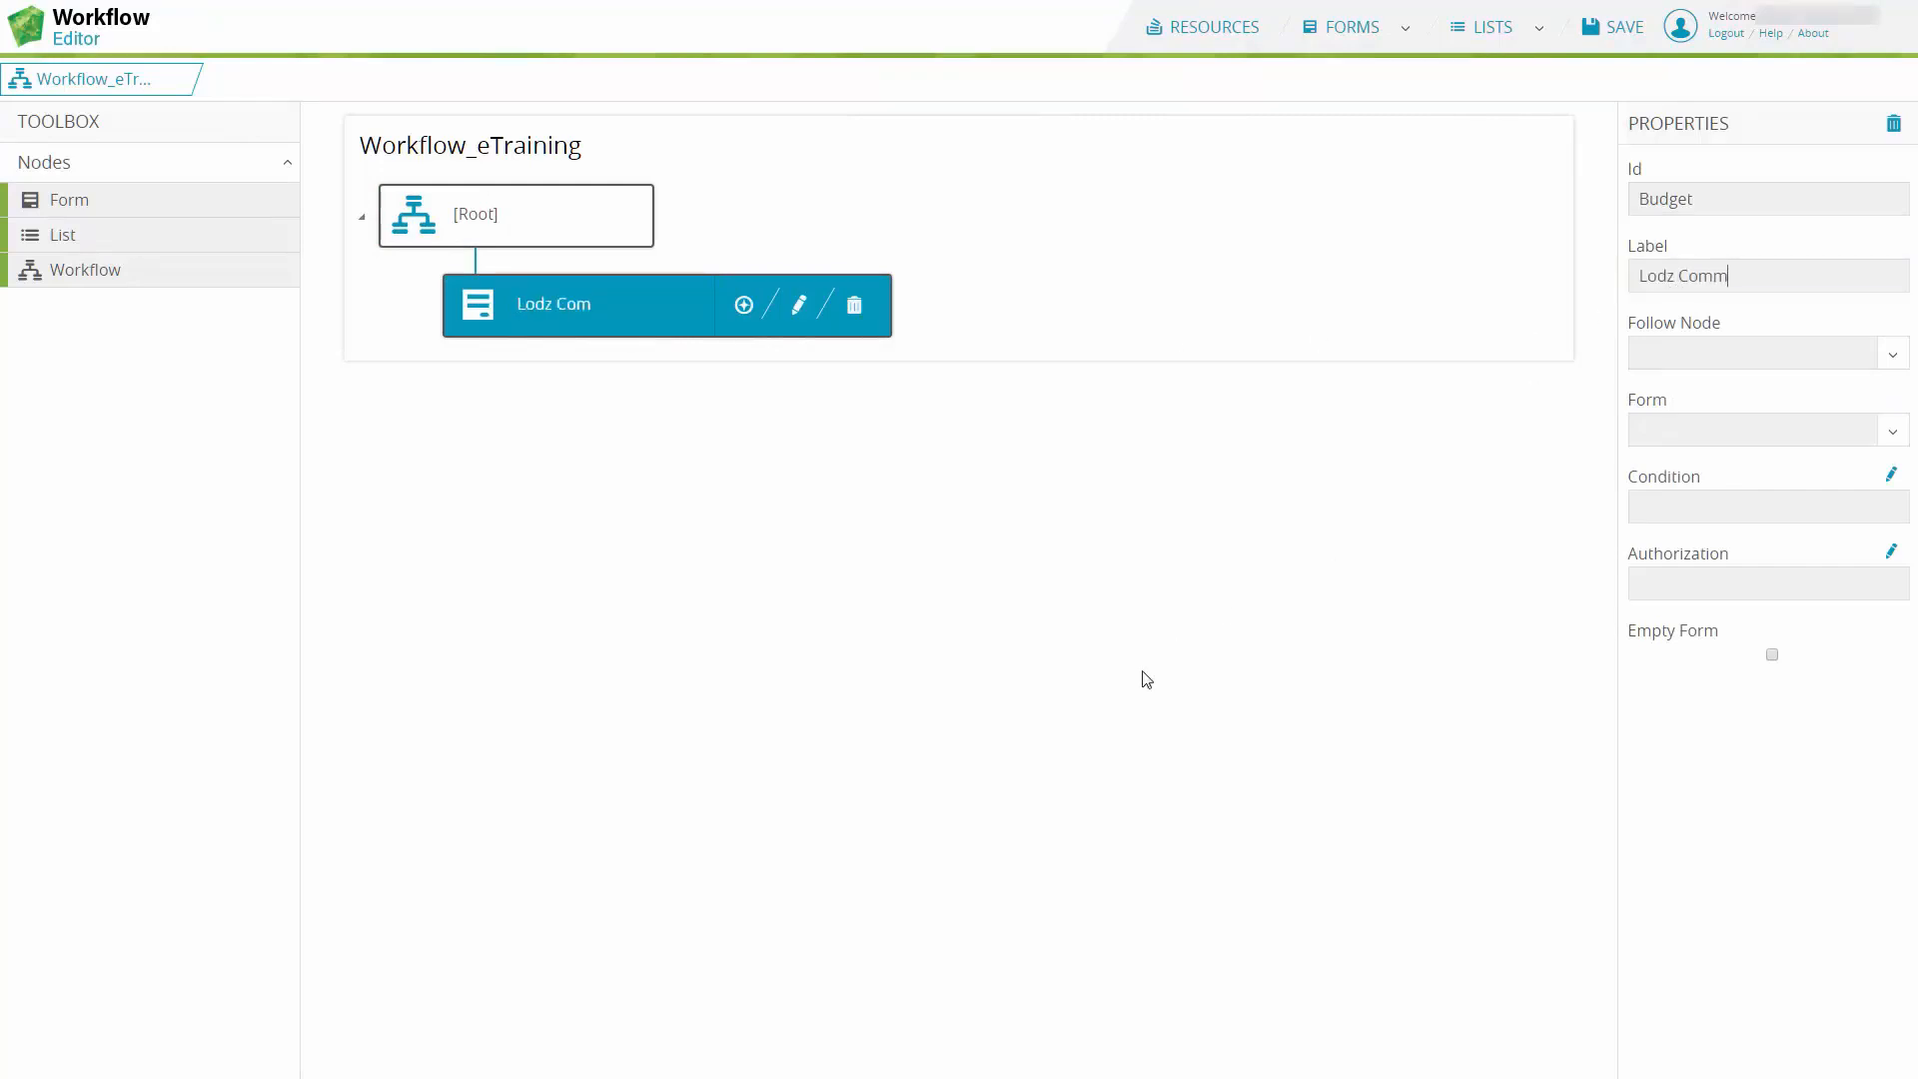
text(unity Budget)
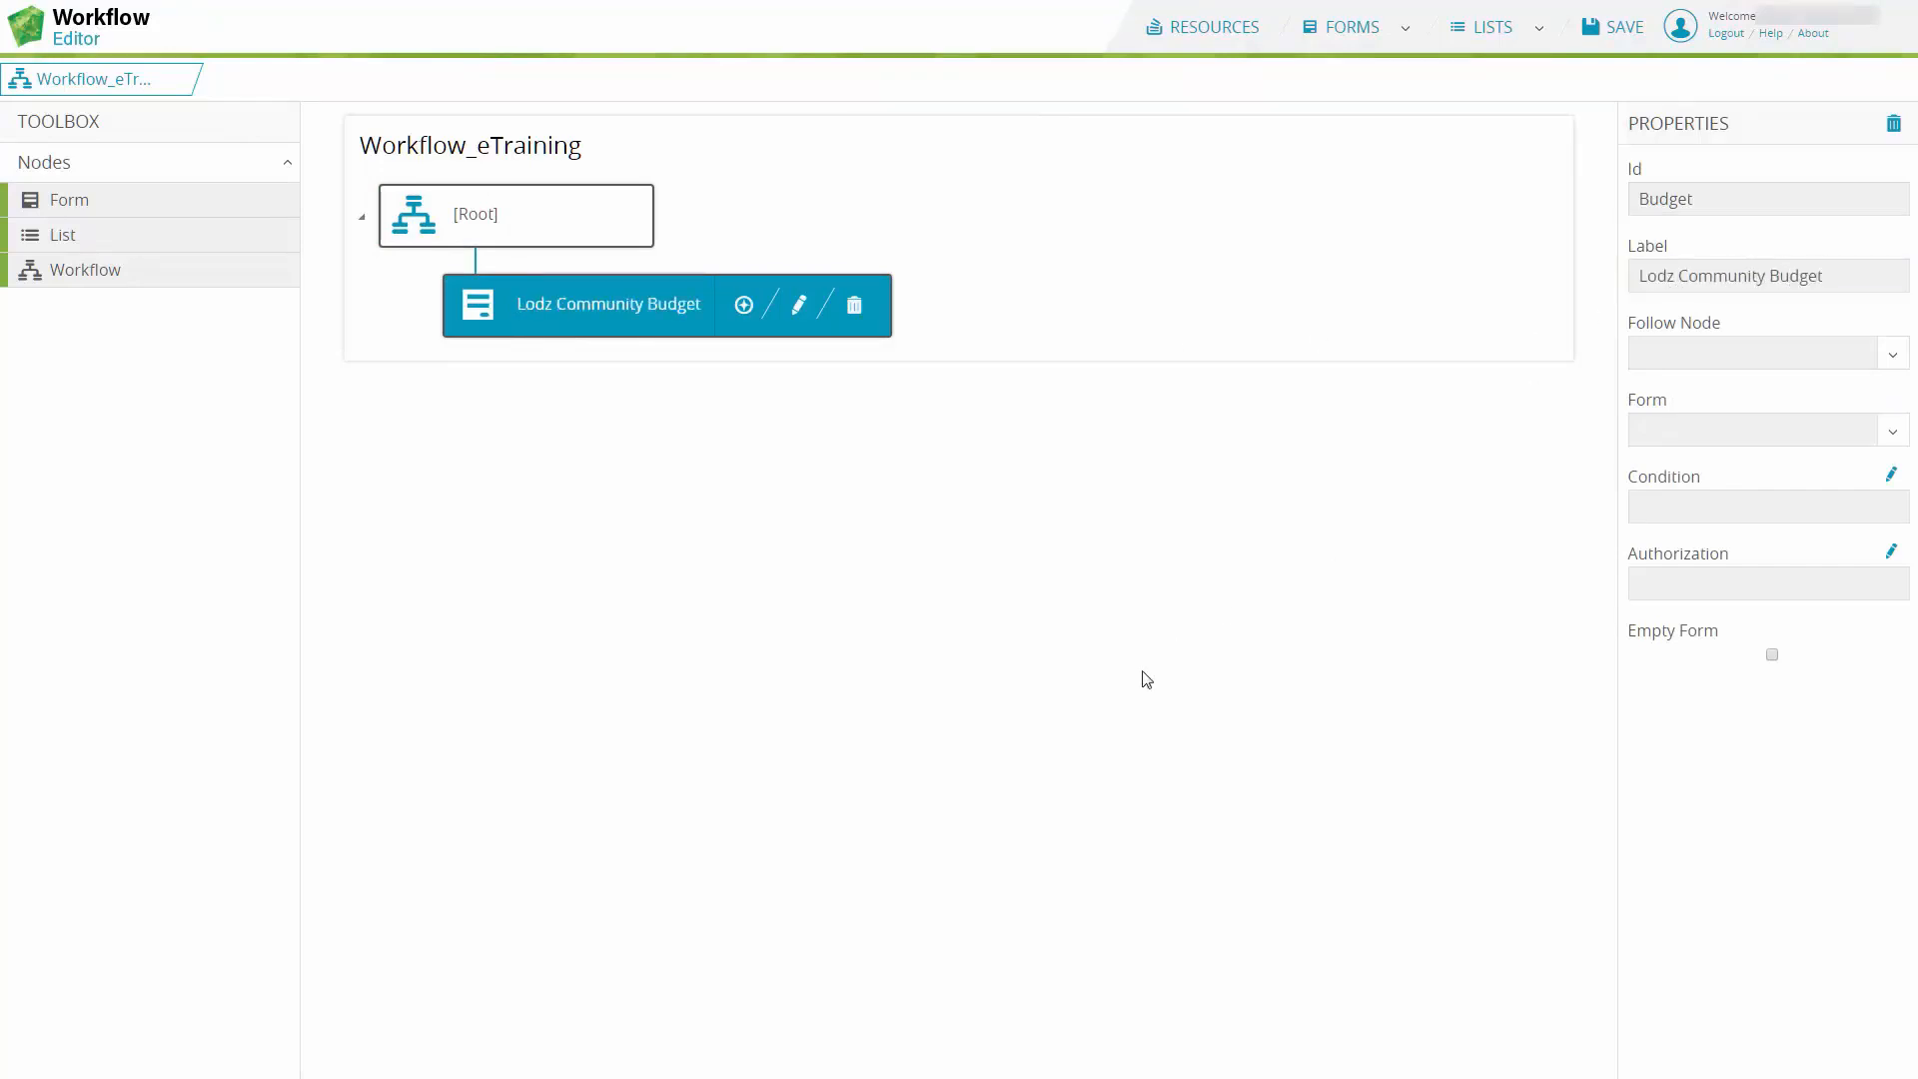
click(1892, 432)
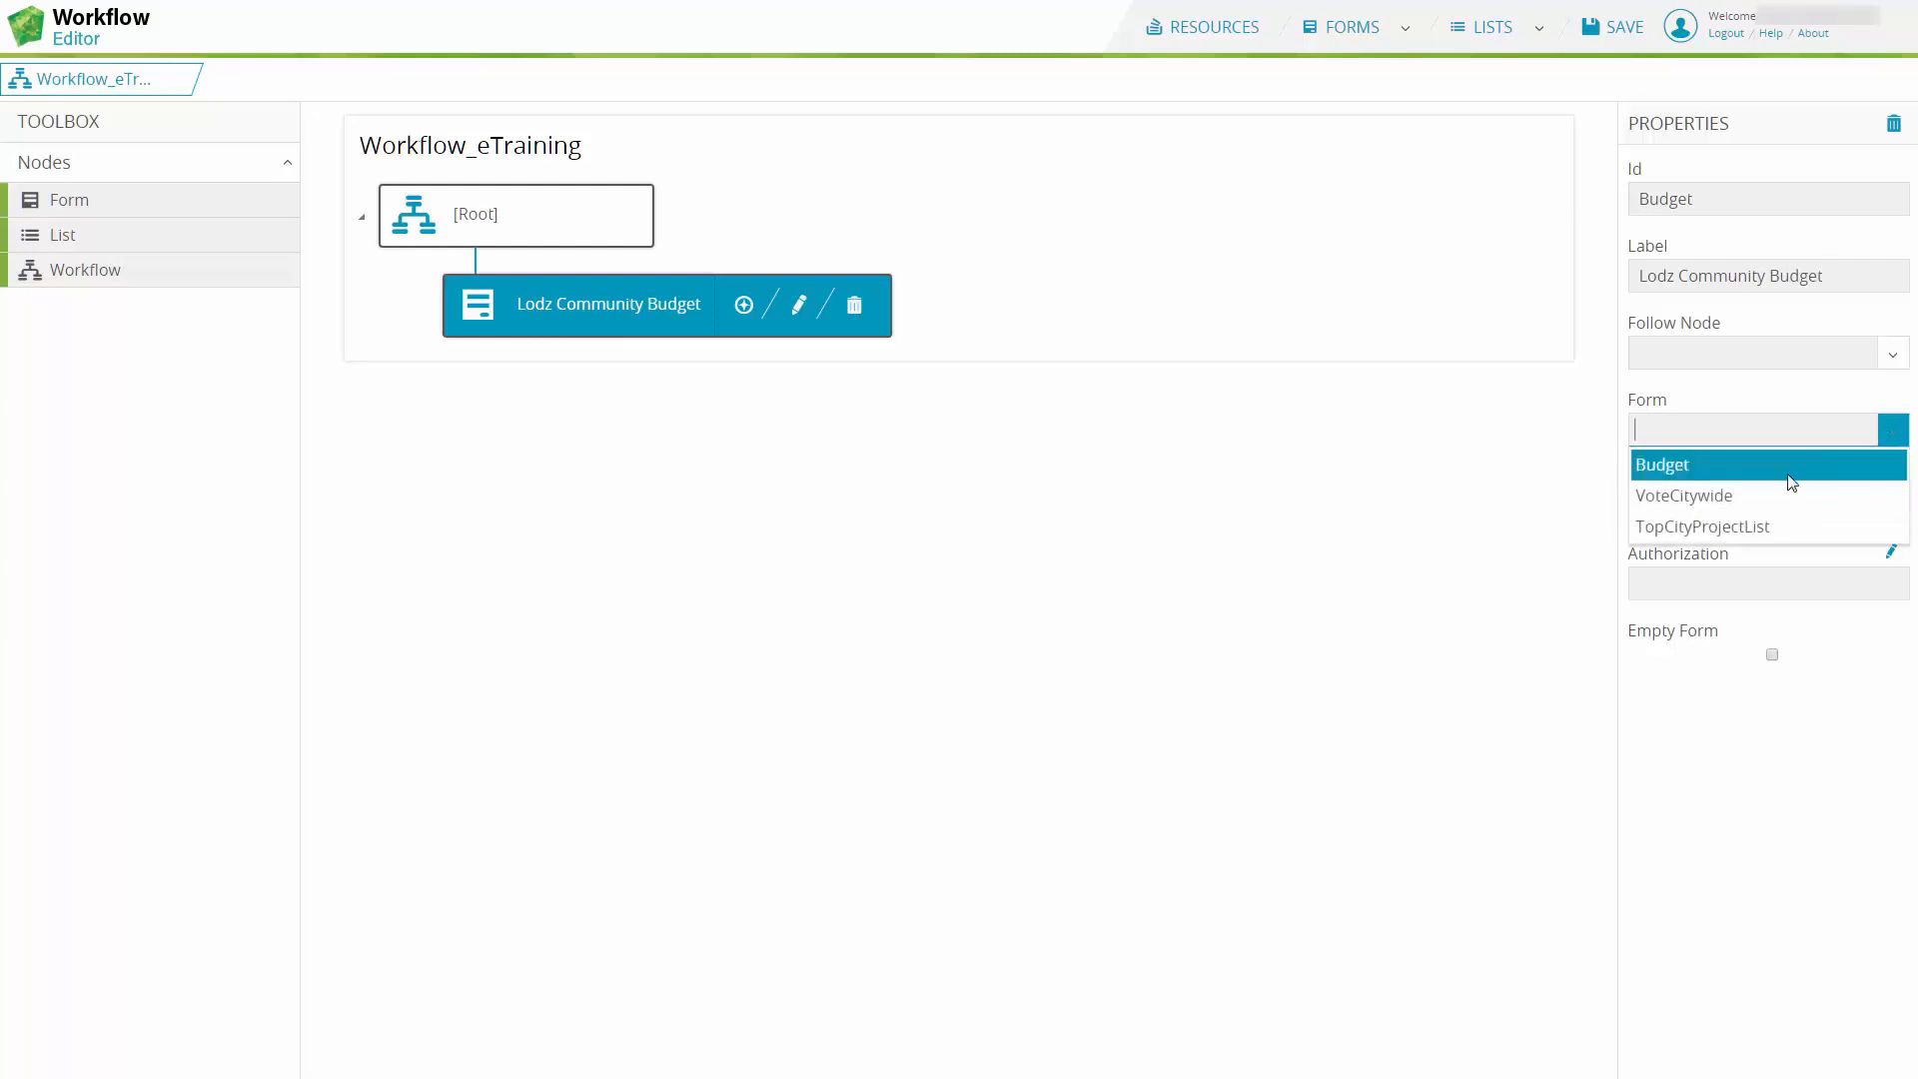
click(1674, 476)
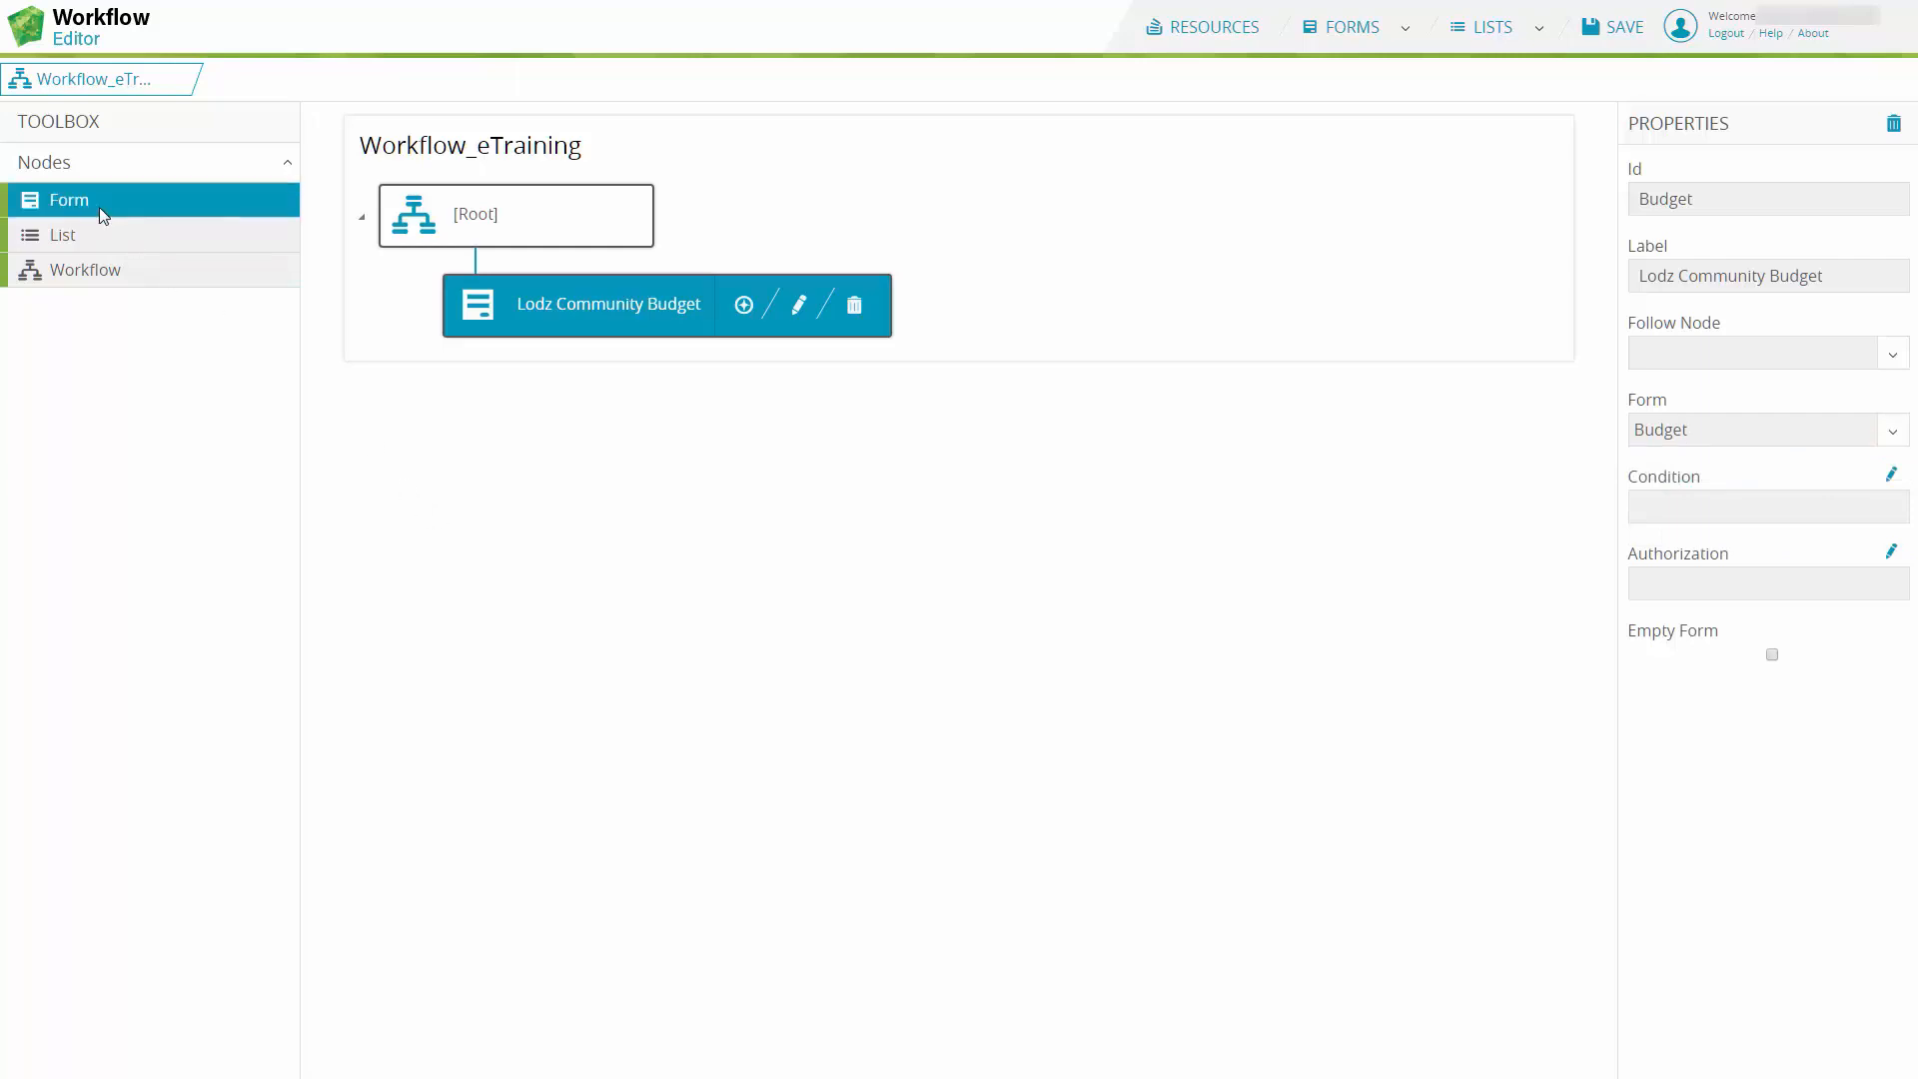
Step: Add a second form node with the ID Citywide beneath the Root node
drag(100, 202, 489, 214)
text(Citywide)
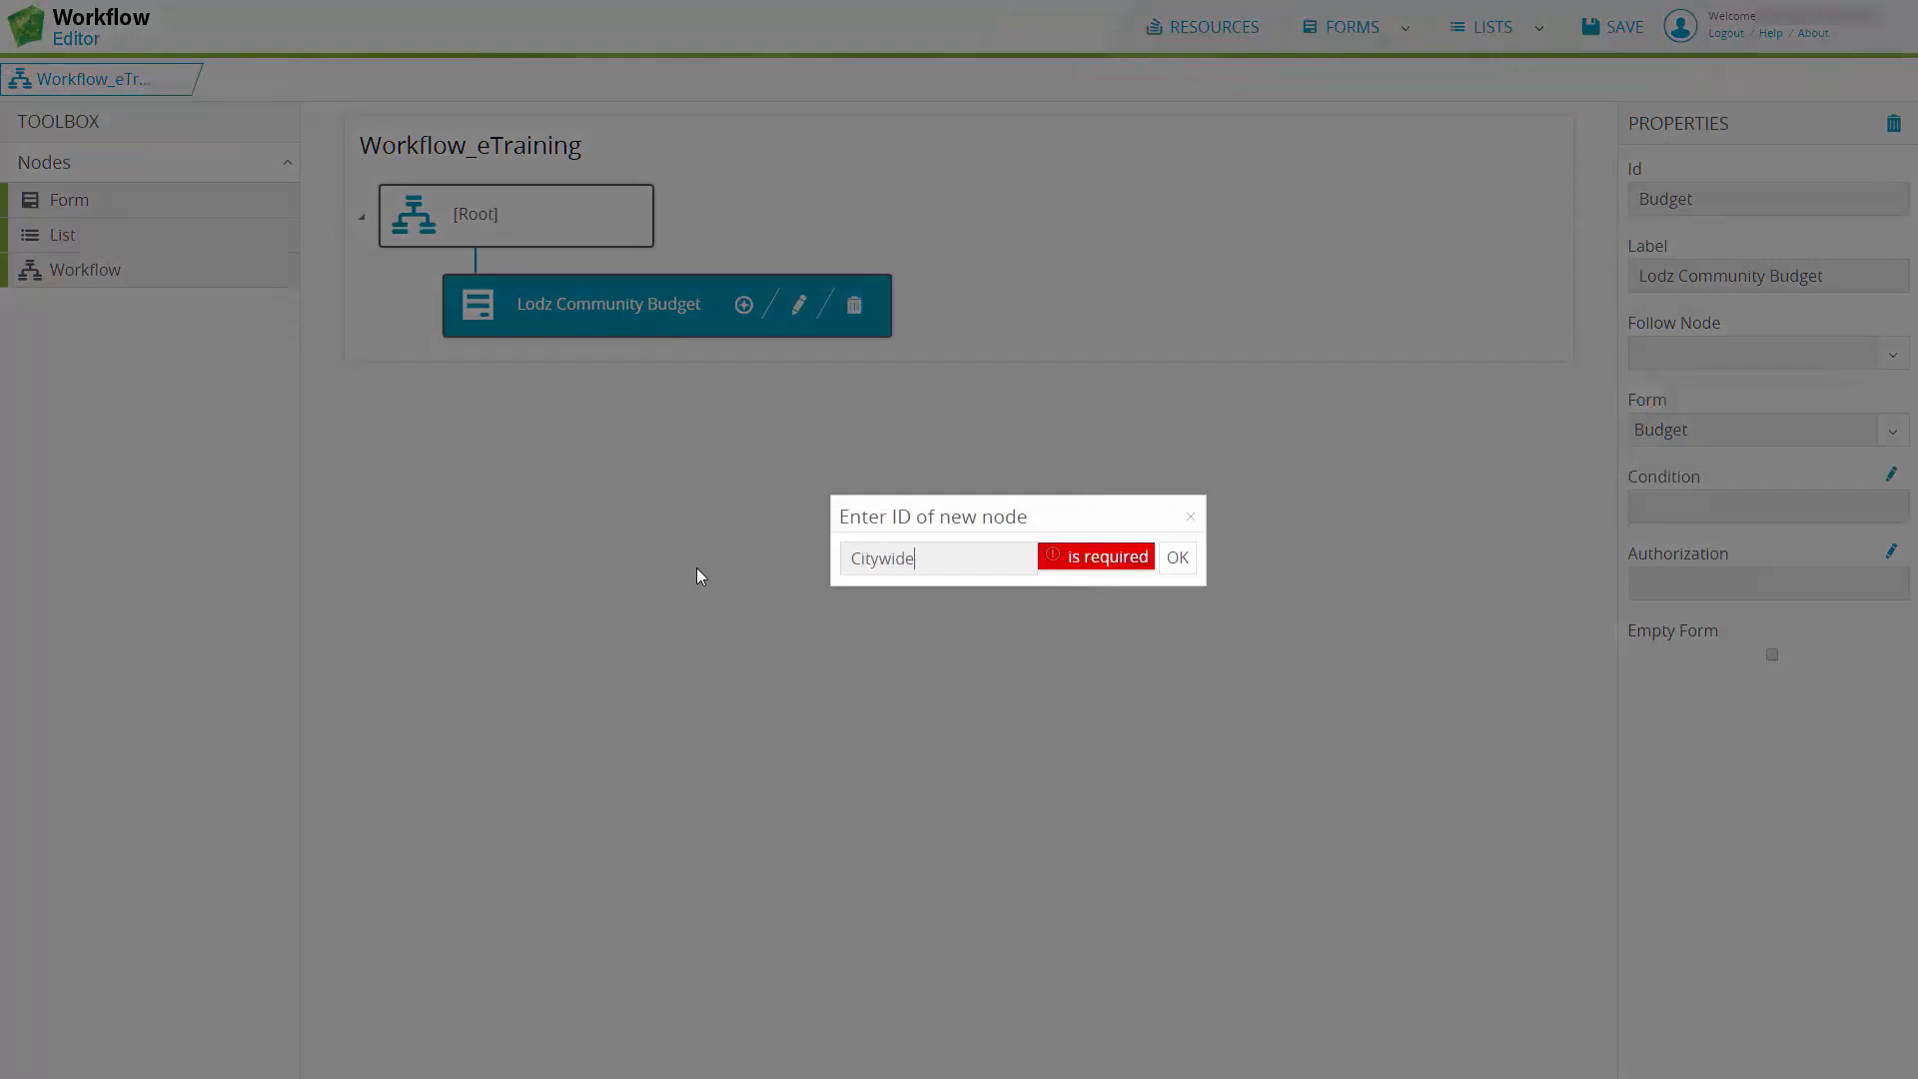
key(Return)
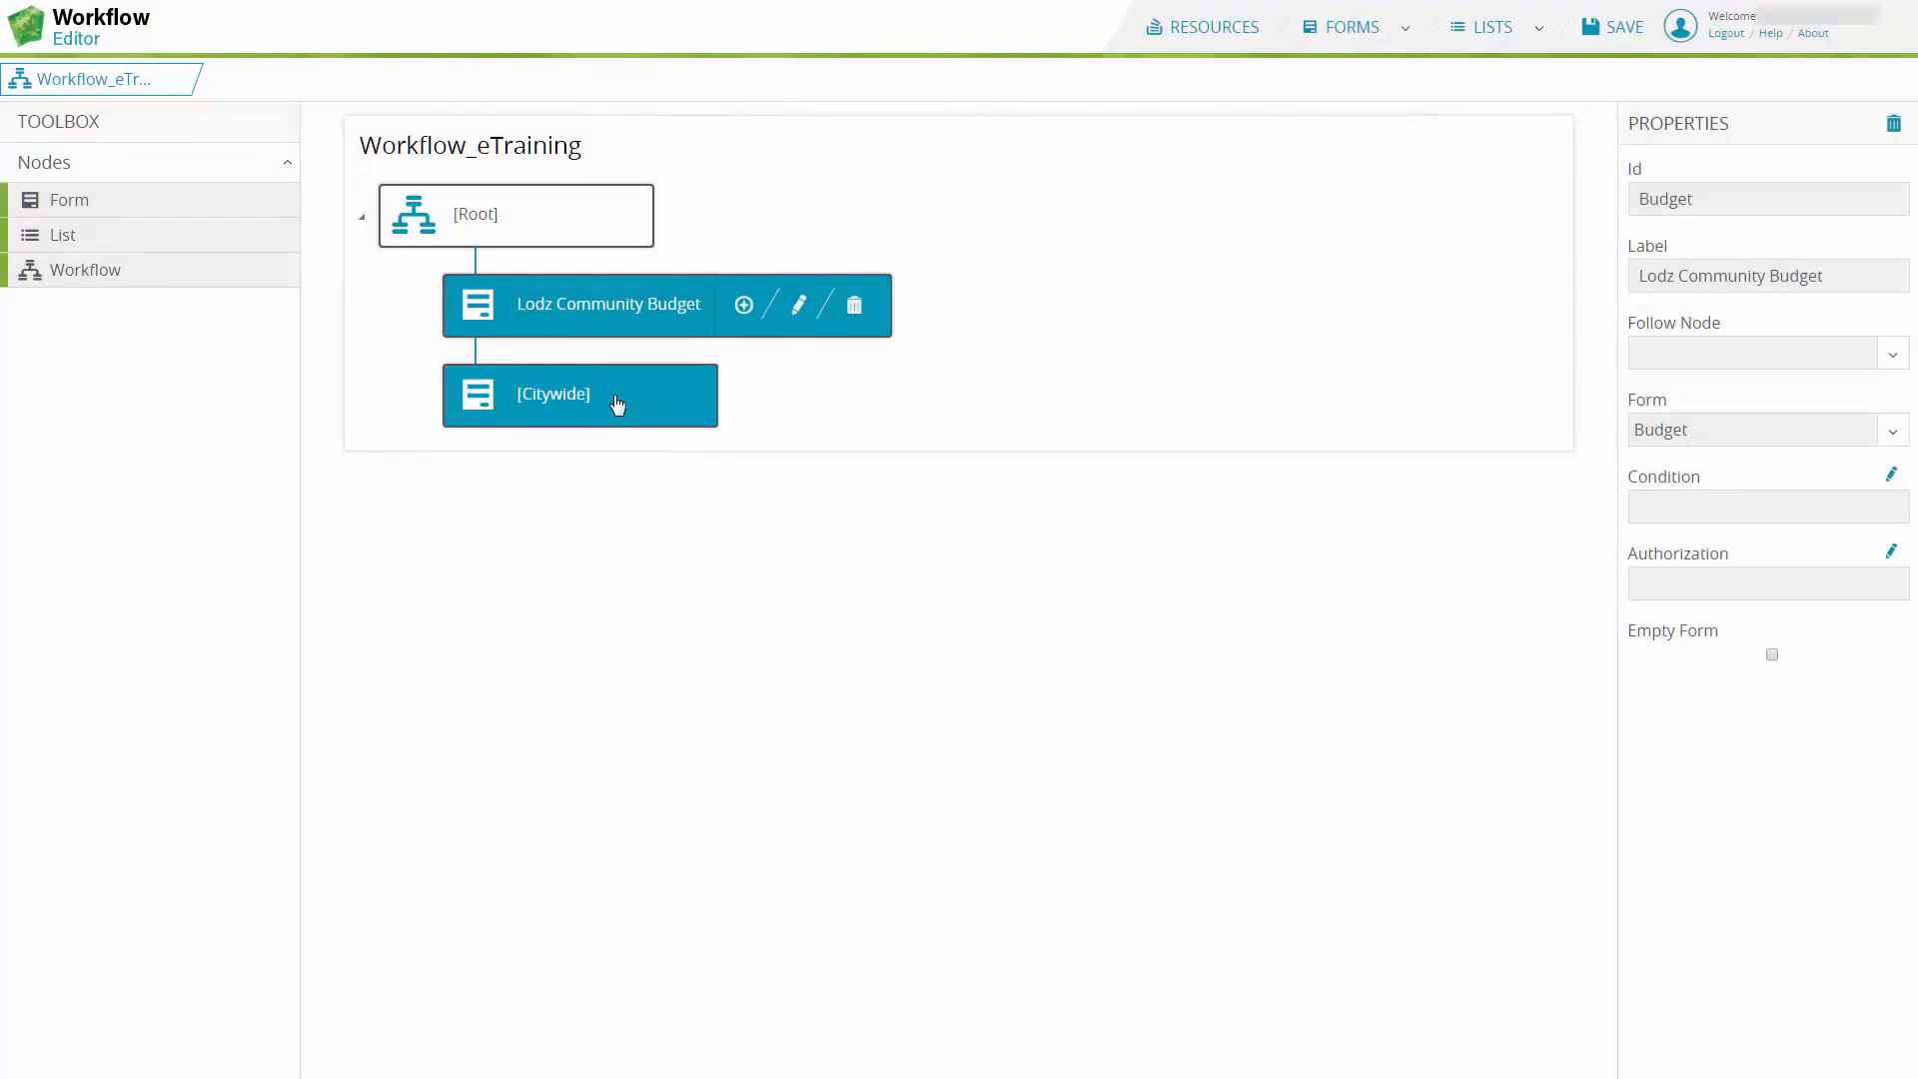
Step: Label the Citywide node "Vote for Citywide projects" and assign the VoteCitywide form to it
click(617, 404)
click(1679, 272)
text(Vote for Citywide projects)
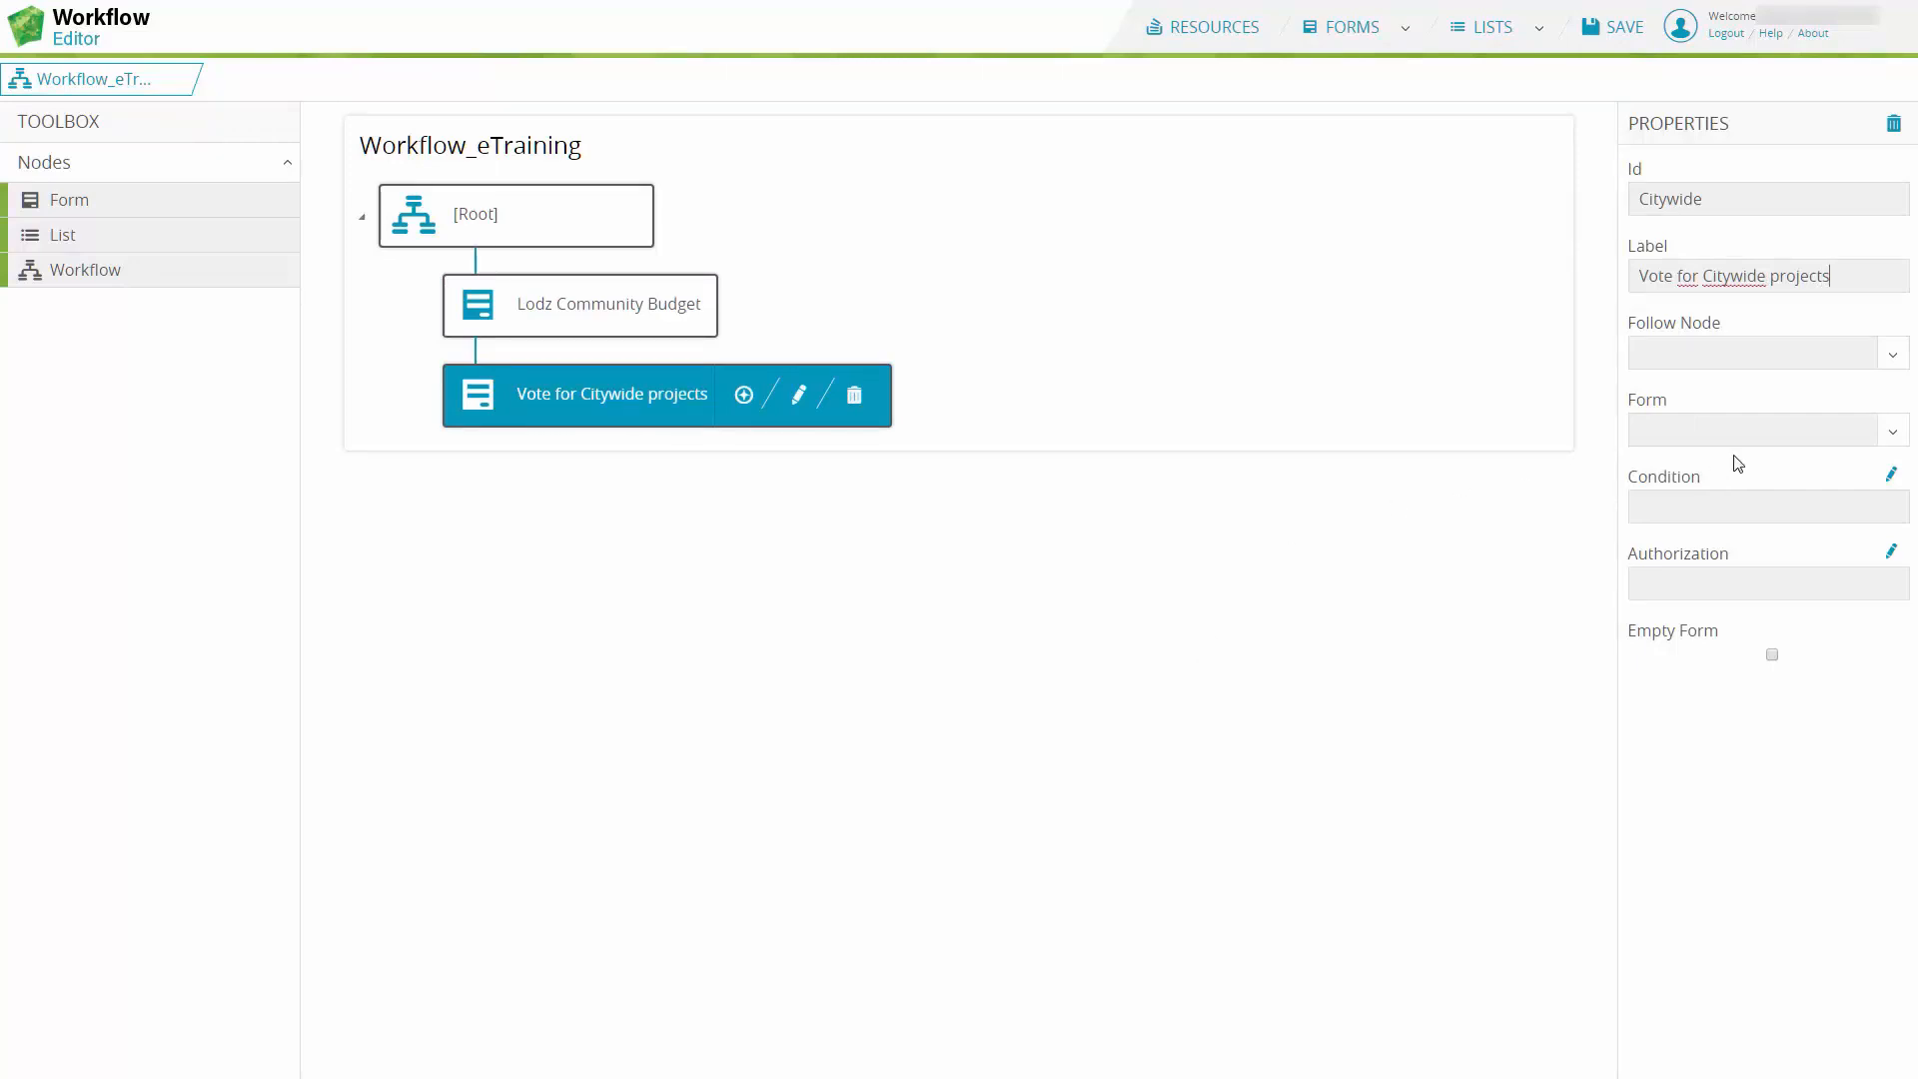
click(1892, 430)
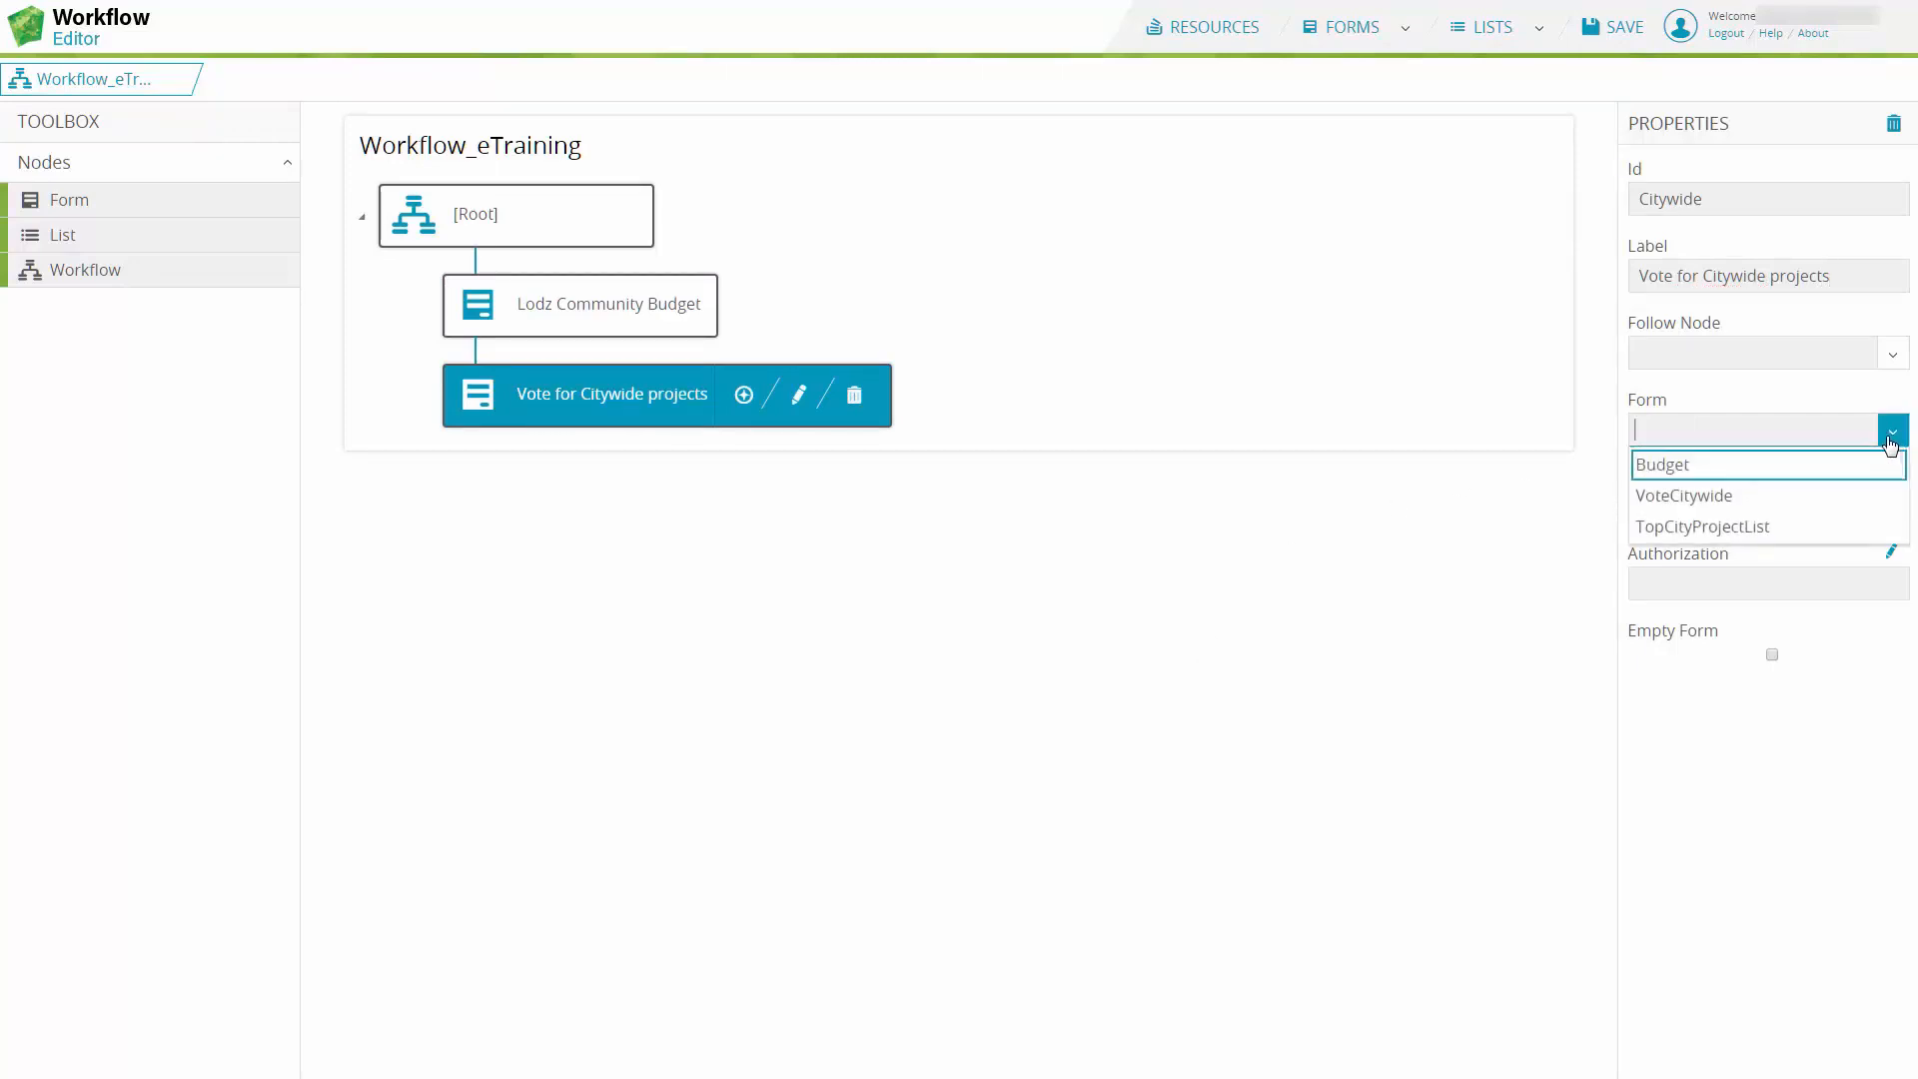
click(1744, 496)
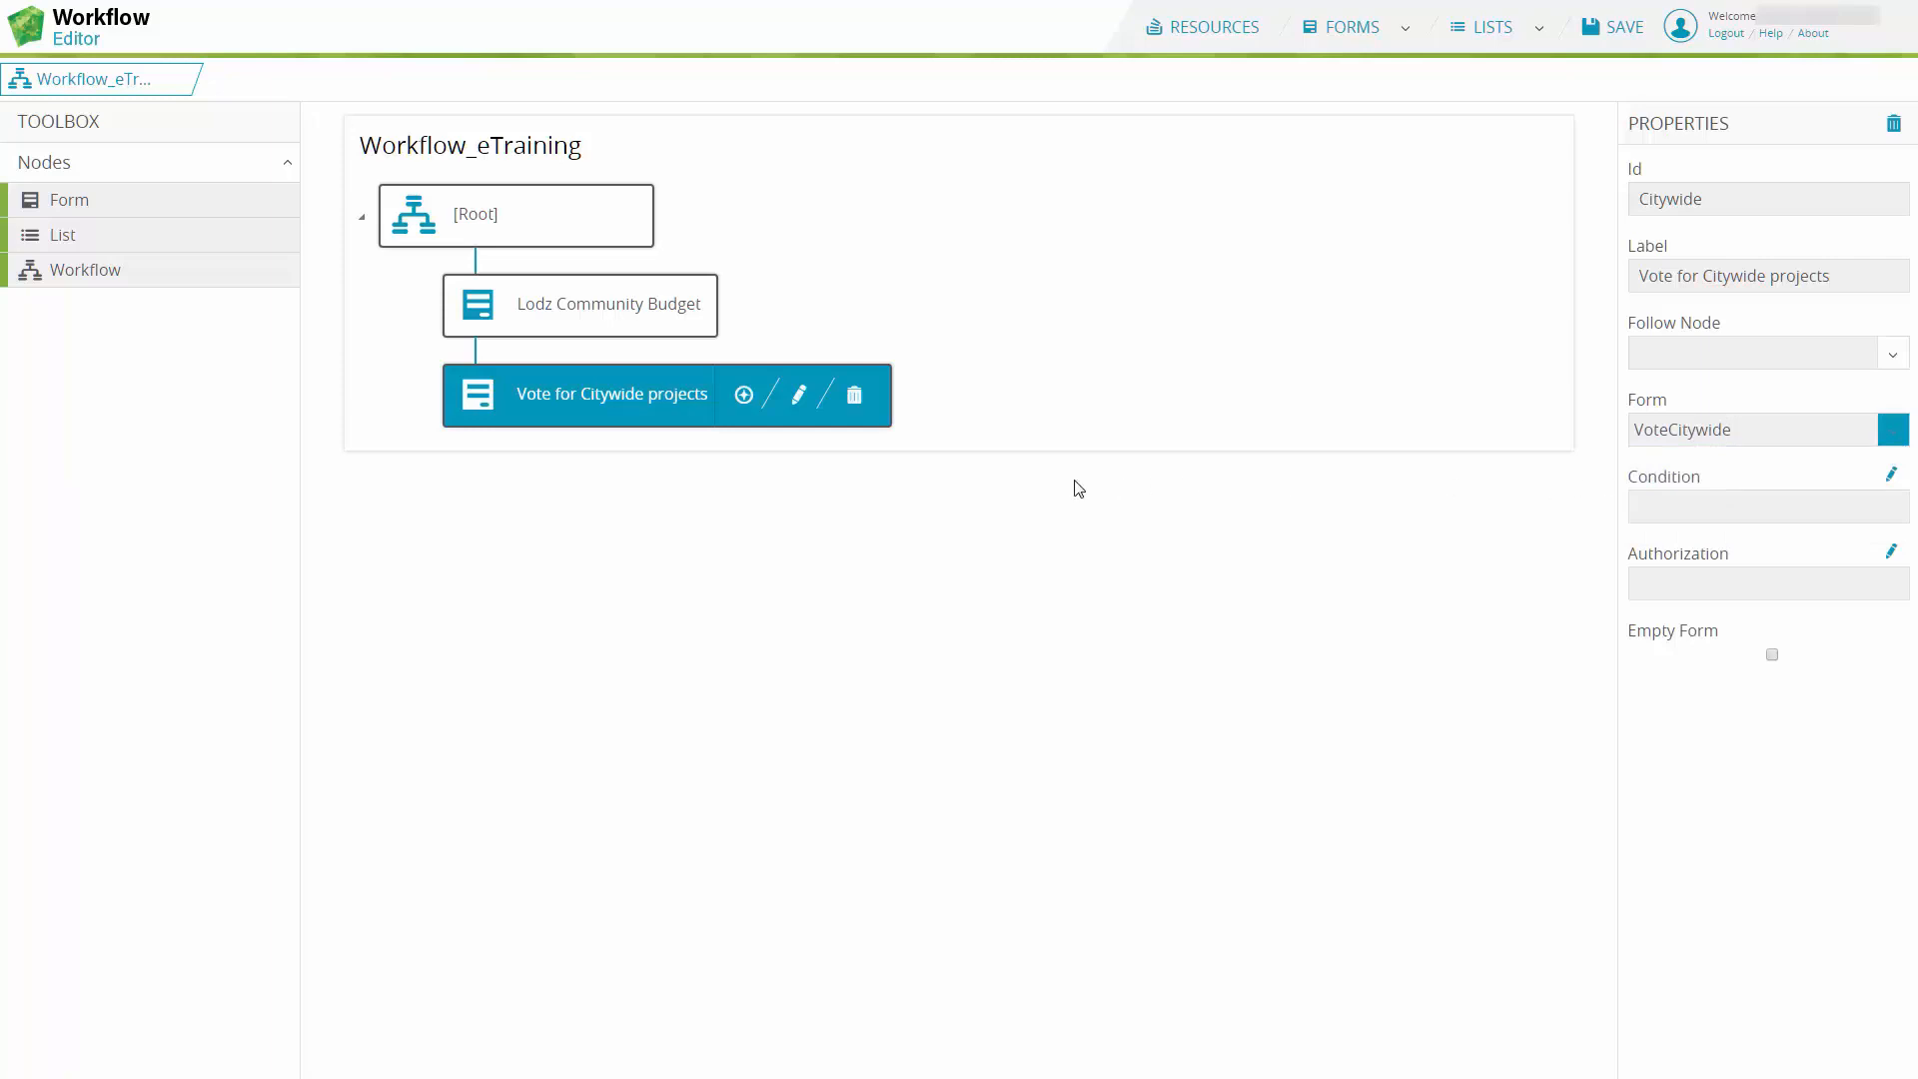
Step: Check the Budget form from the Lodz Community Budget node and set that node's Follow Node to Citywide
click(628, 327)
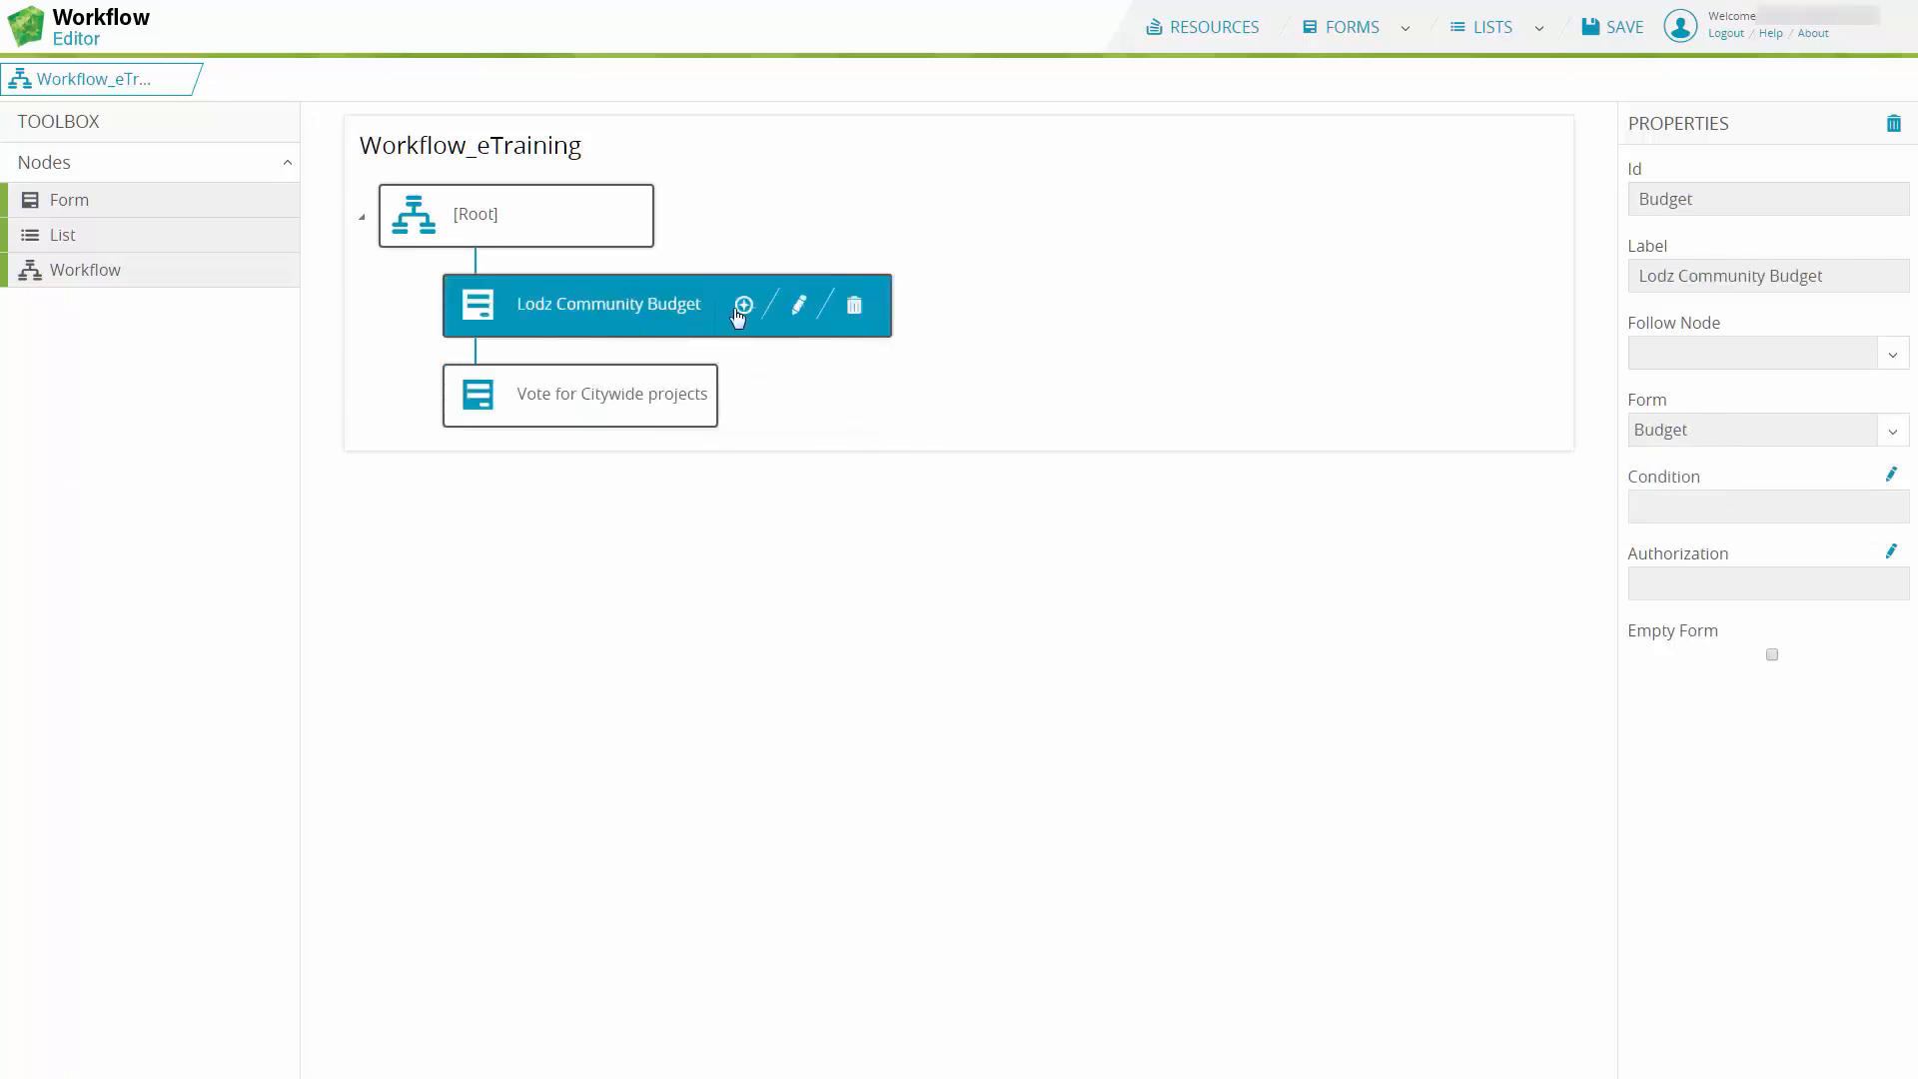
click(800, 310)
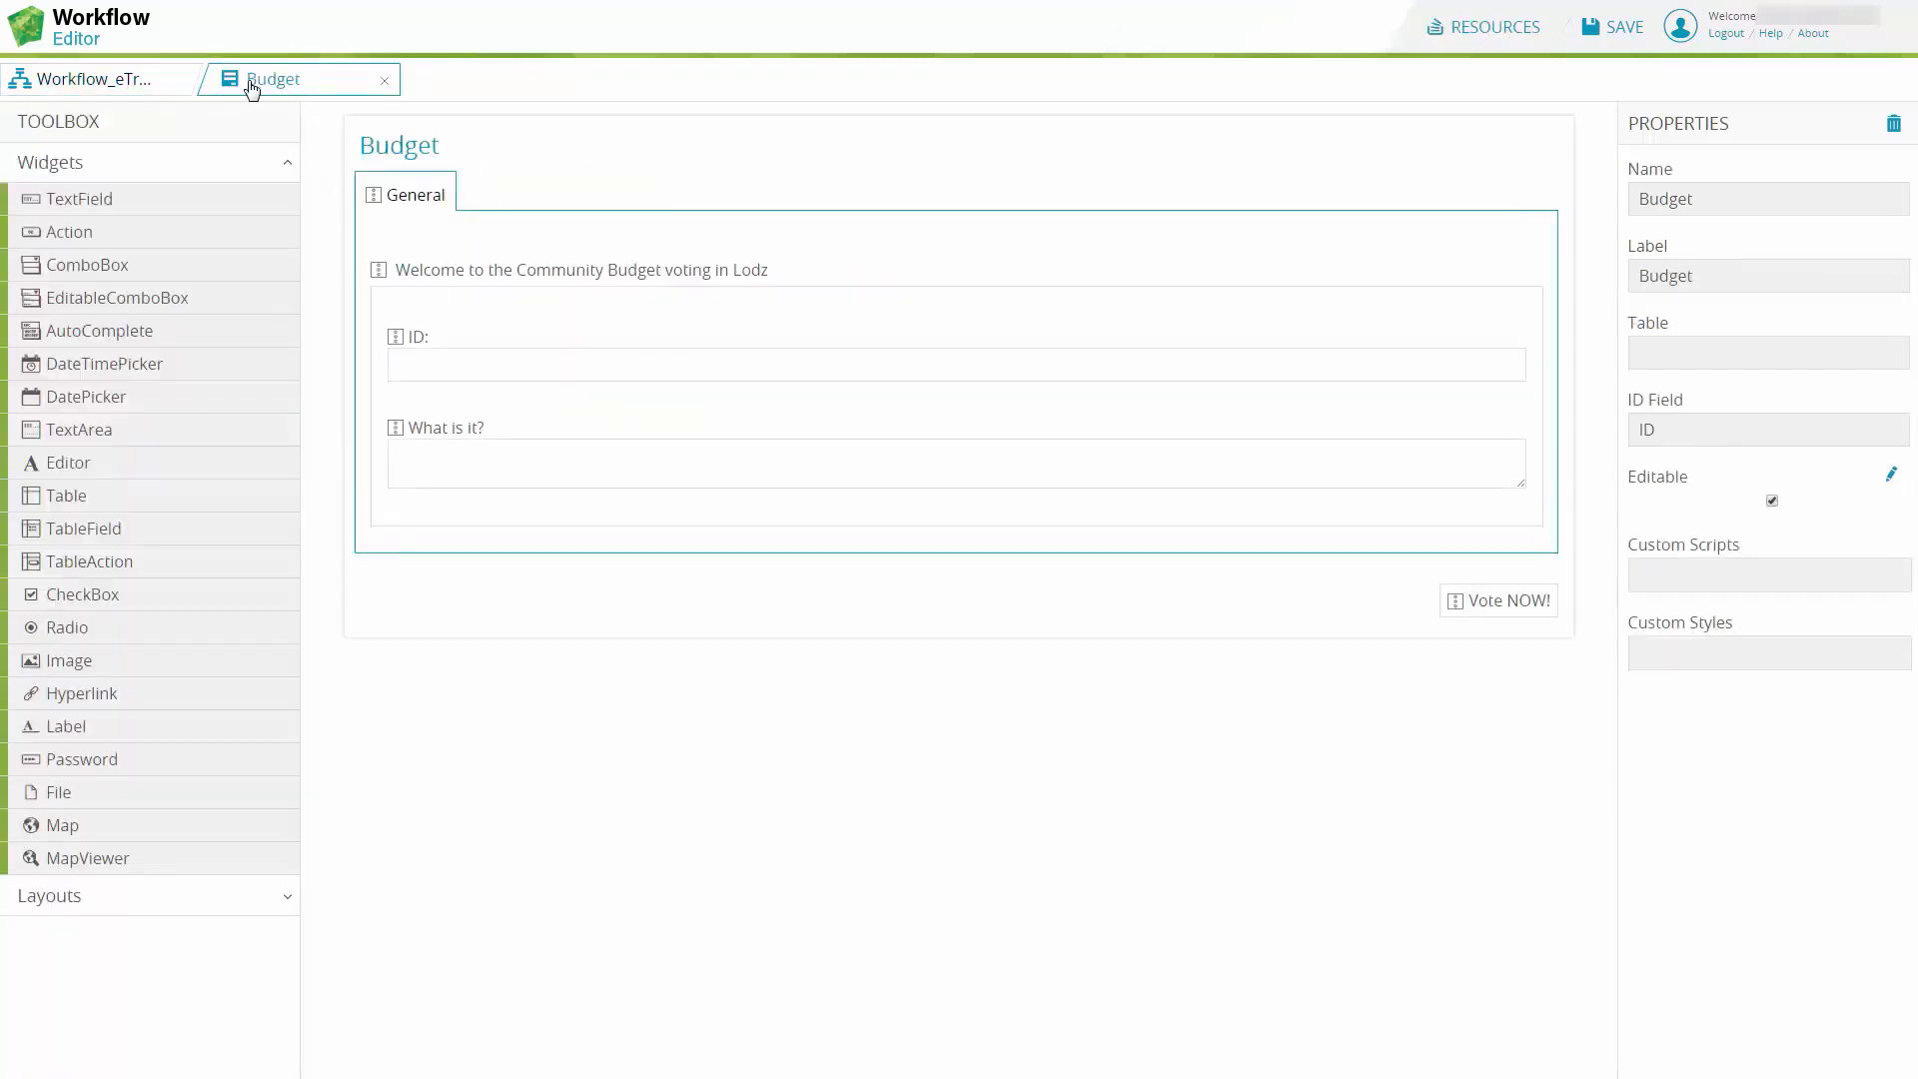
click(382, 84)
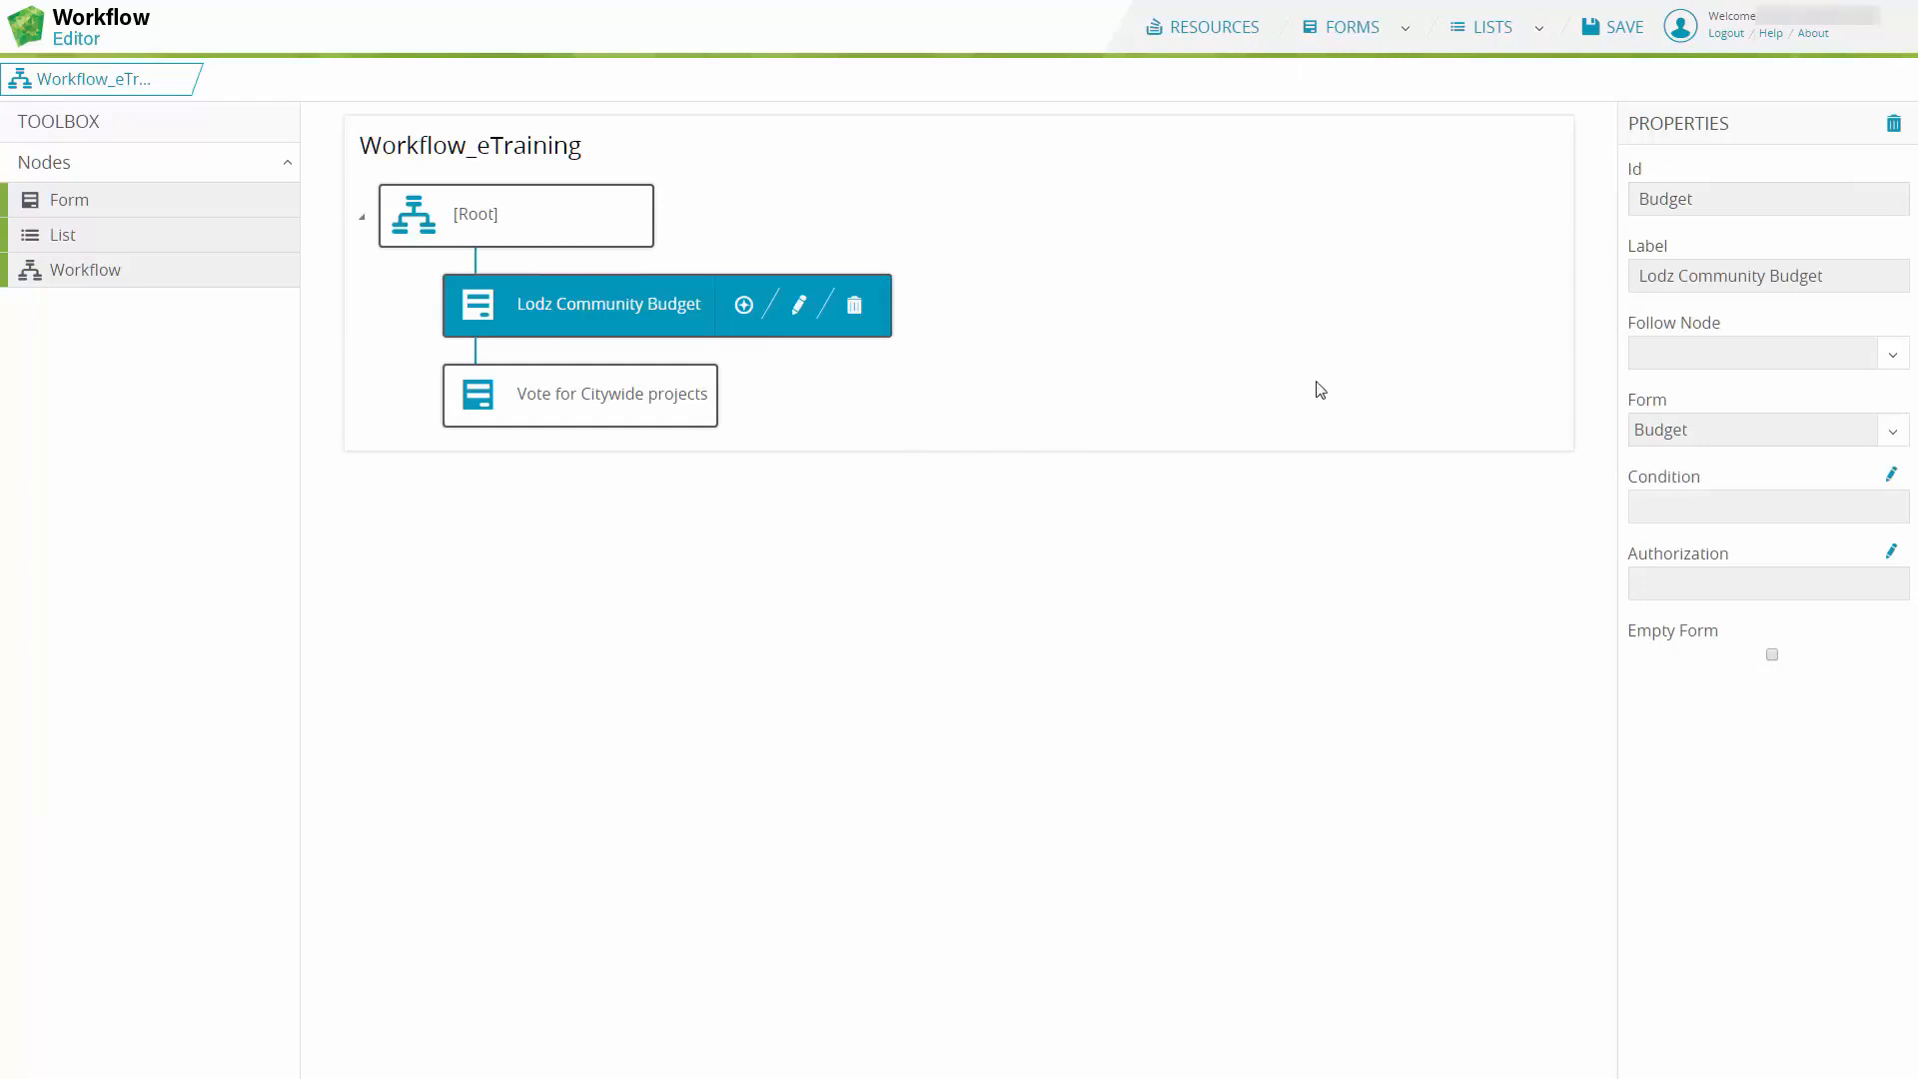
click(1894, 362)
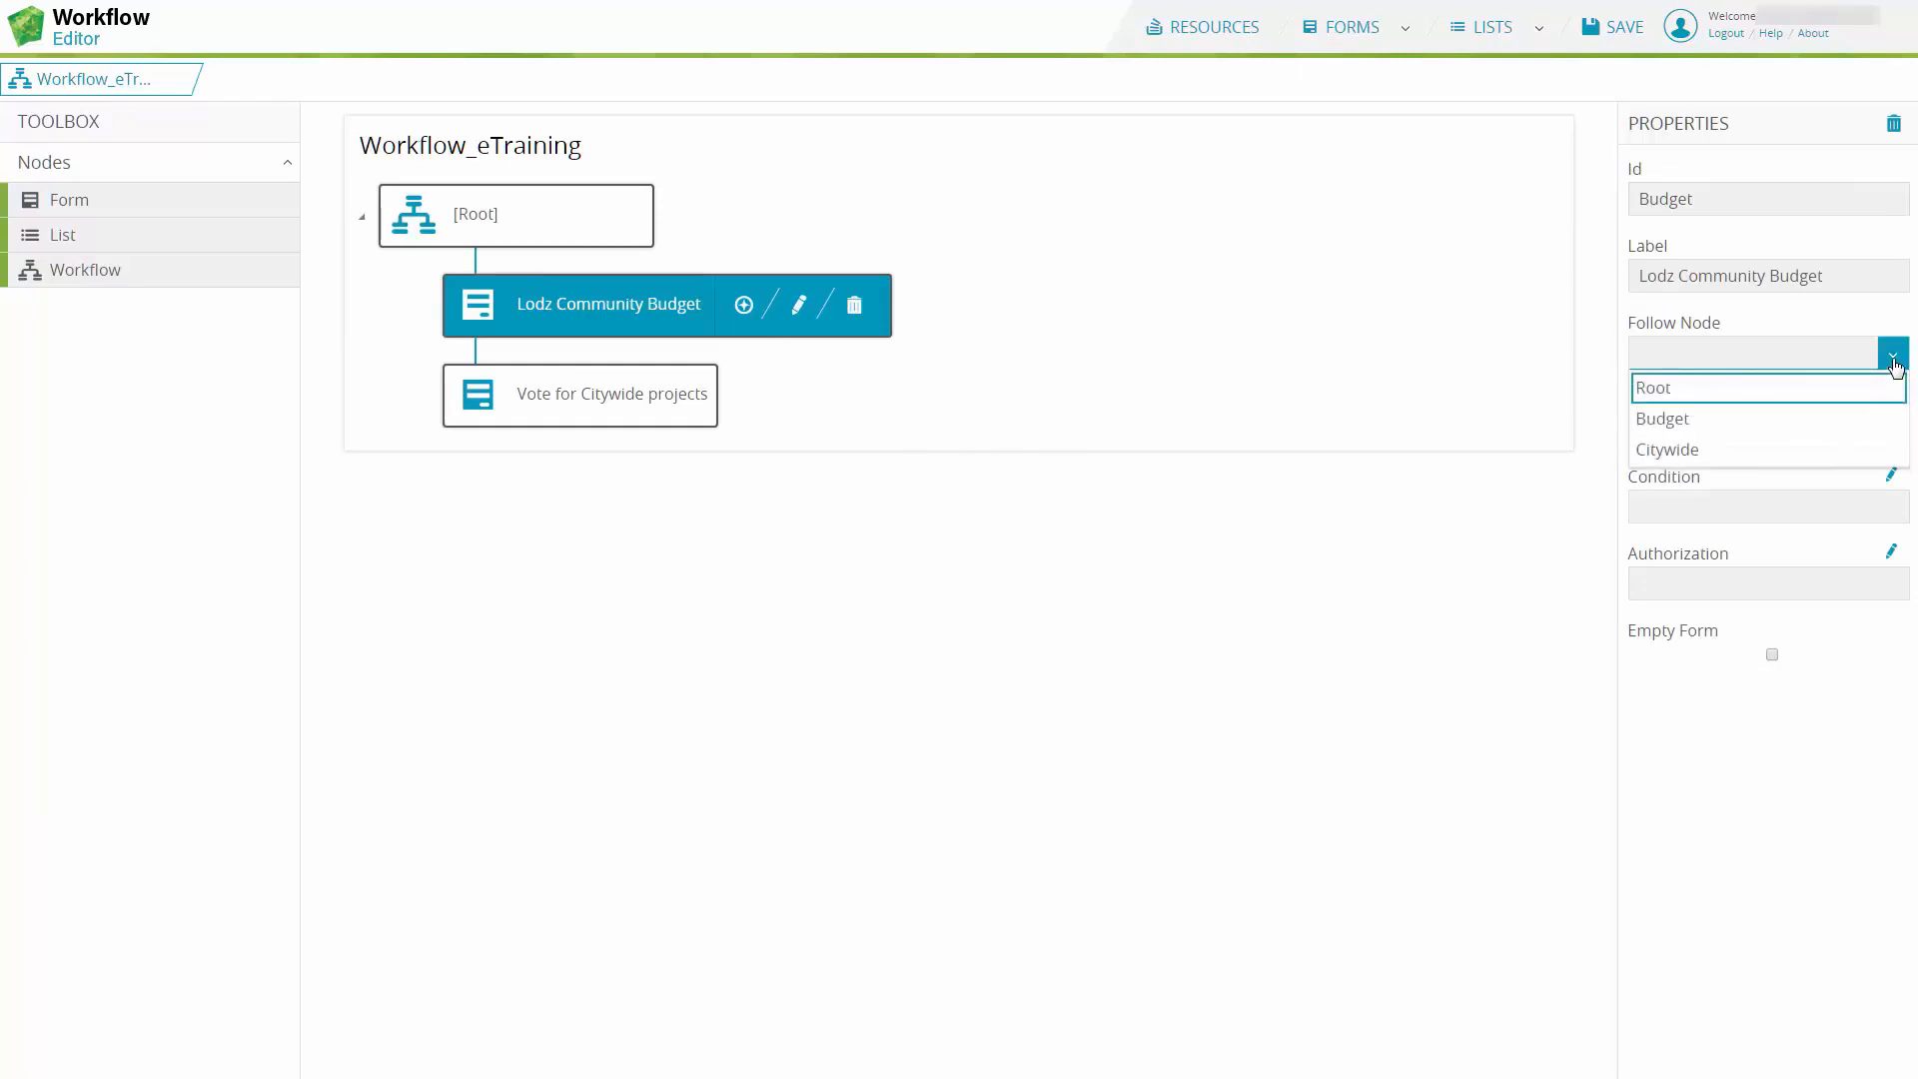
click(1669, 450)
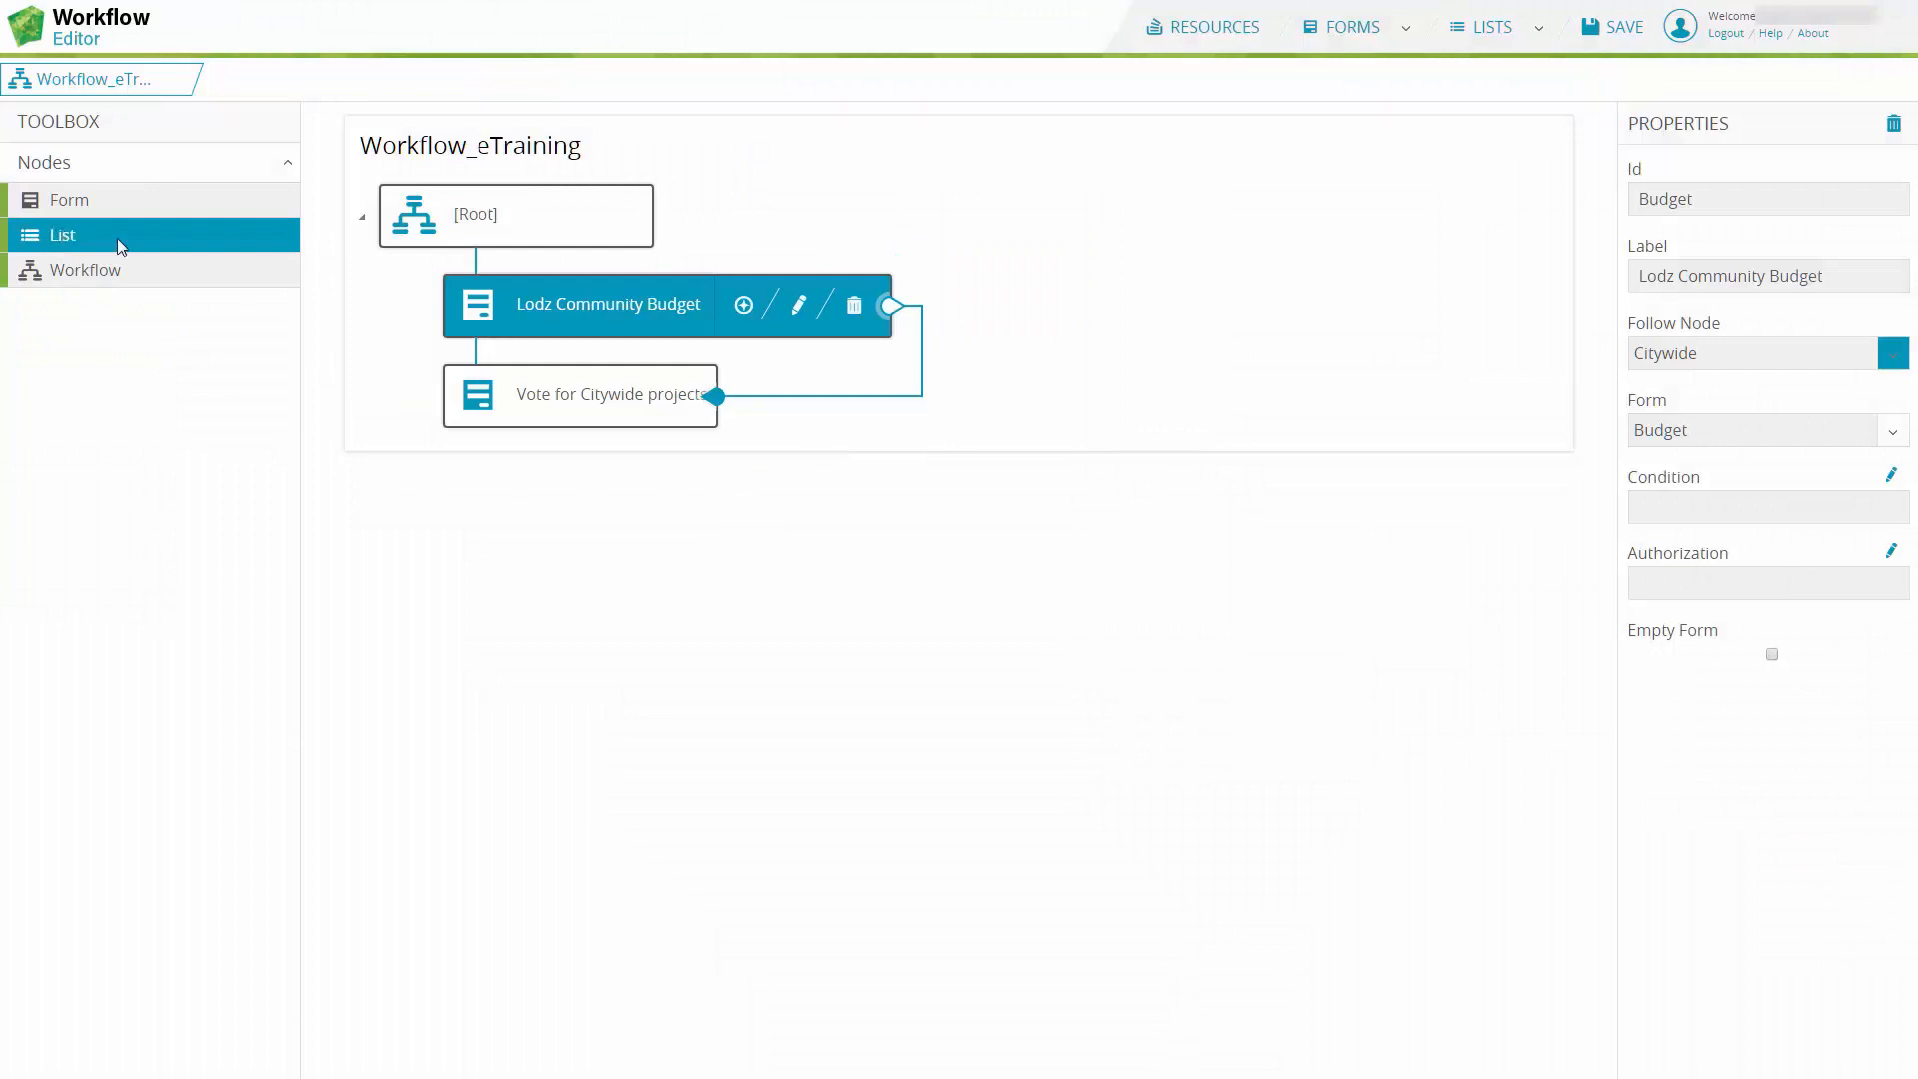
Step: Add a list node with the ID TopCityVoted beneath the Vote for Citywide projects node
drag(117, 238, 543, 245)
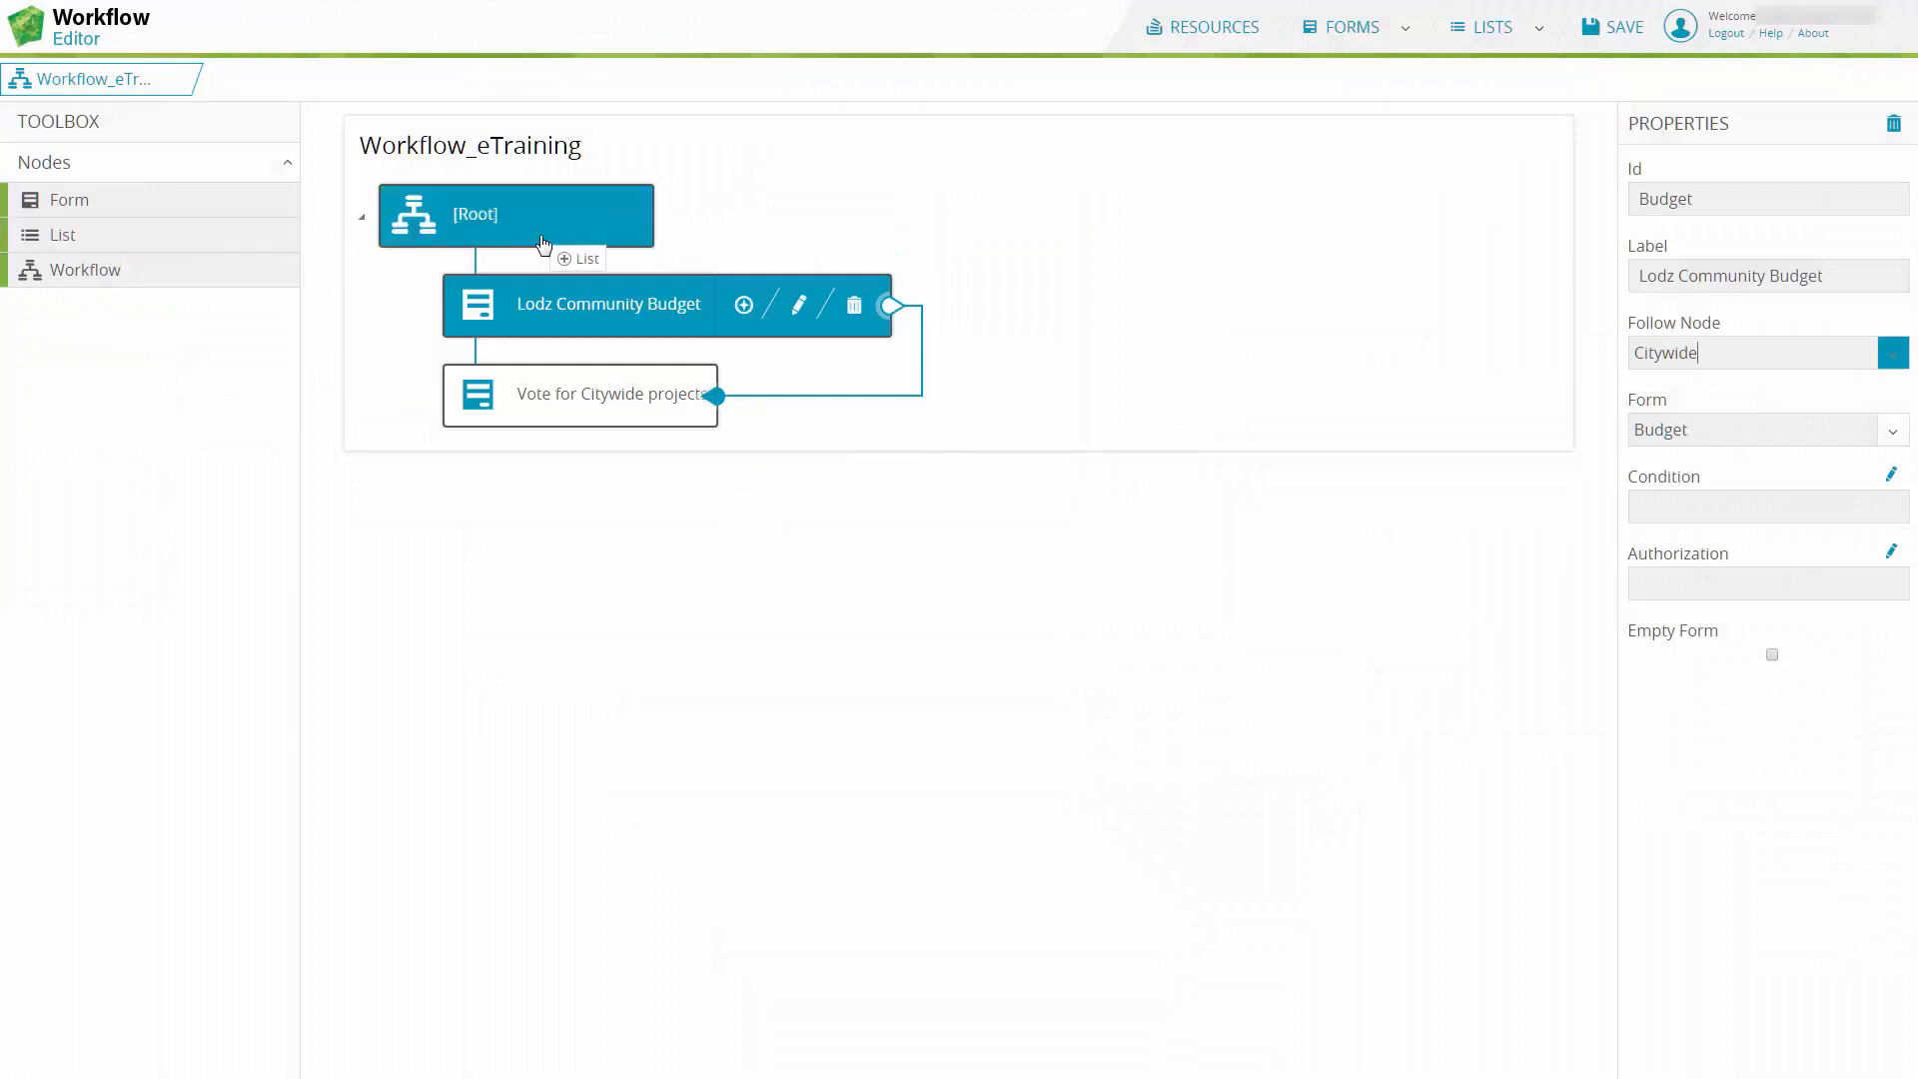
drag(542, 244, 611, 418)
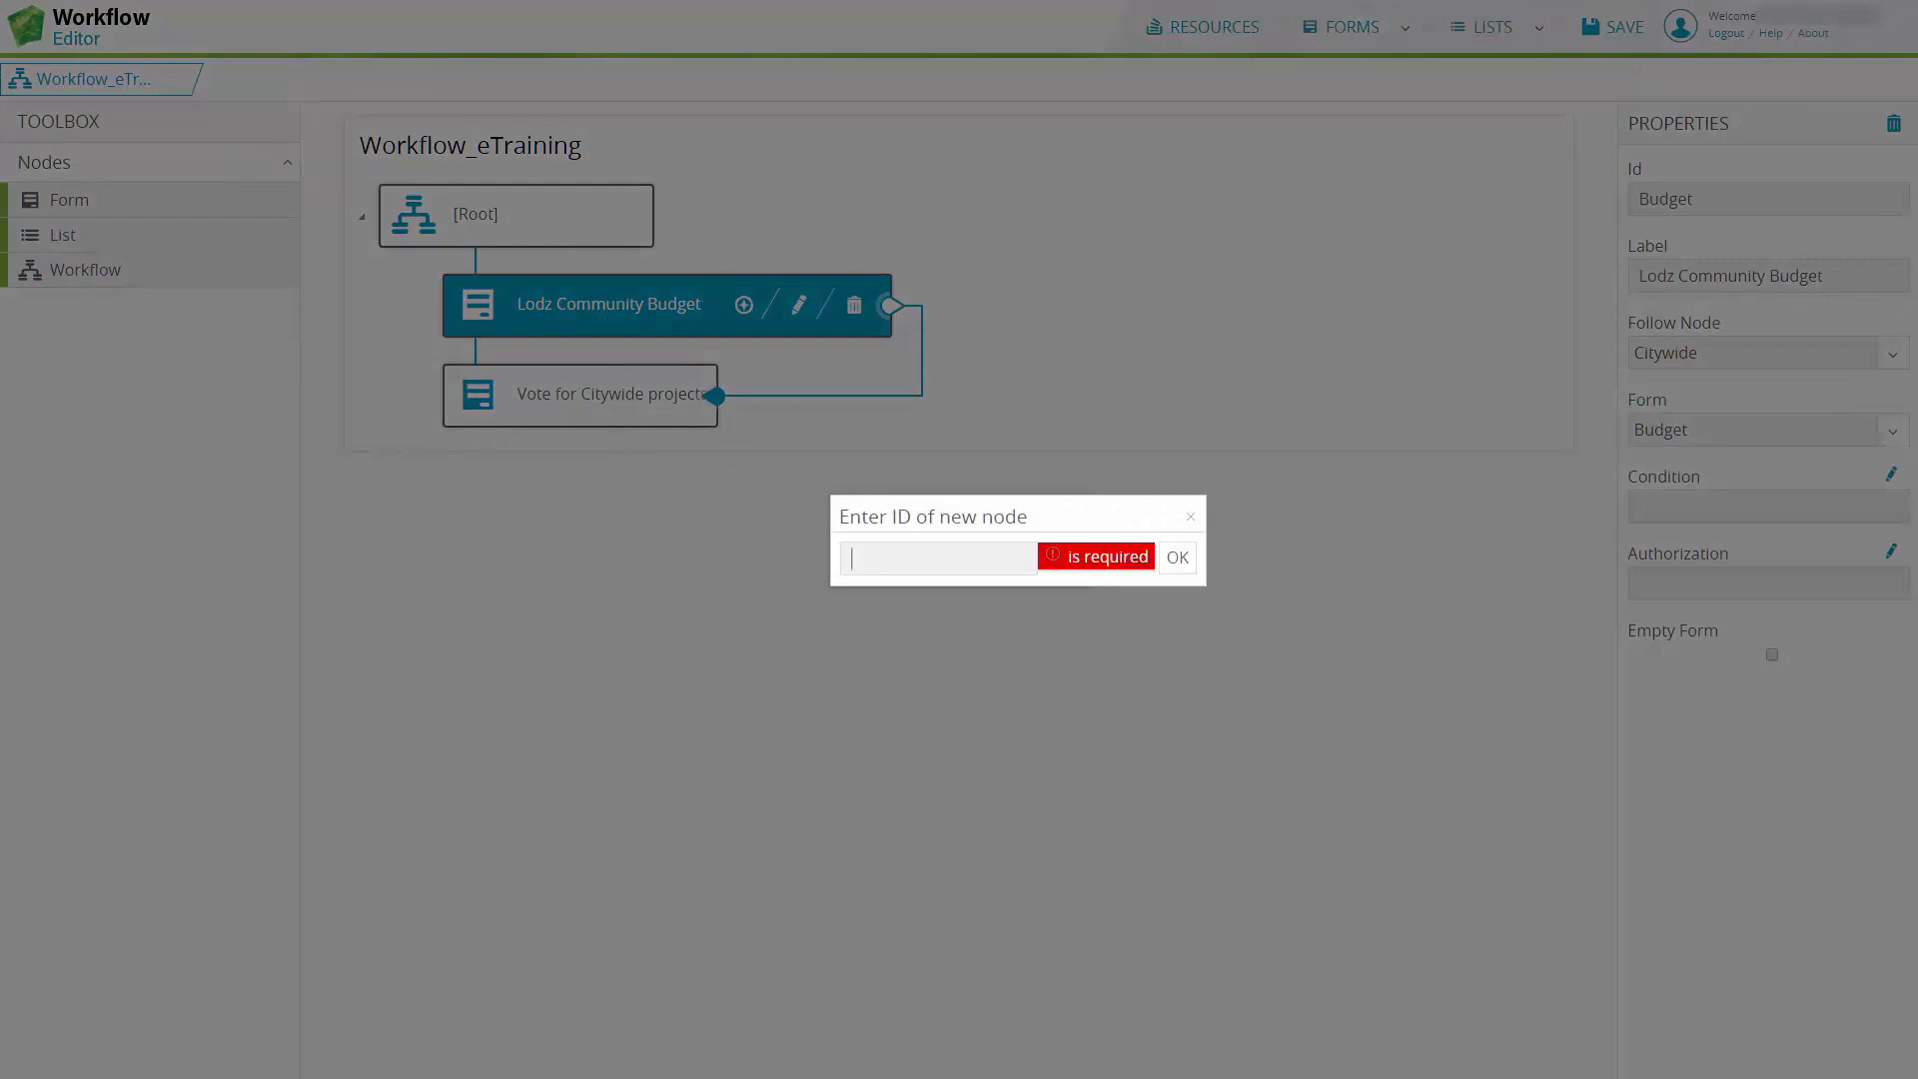
text(TopCityVoted)
click(1177, 557)
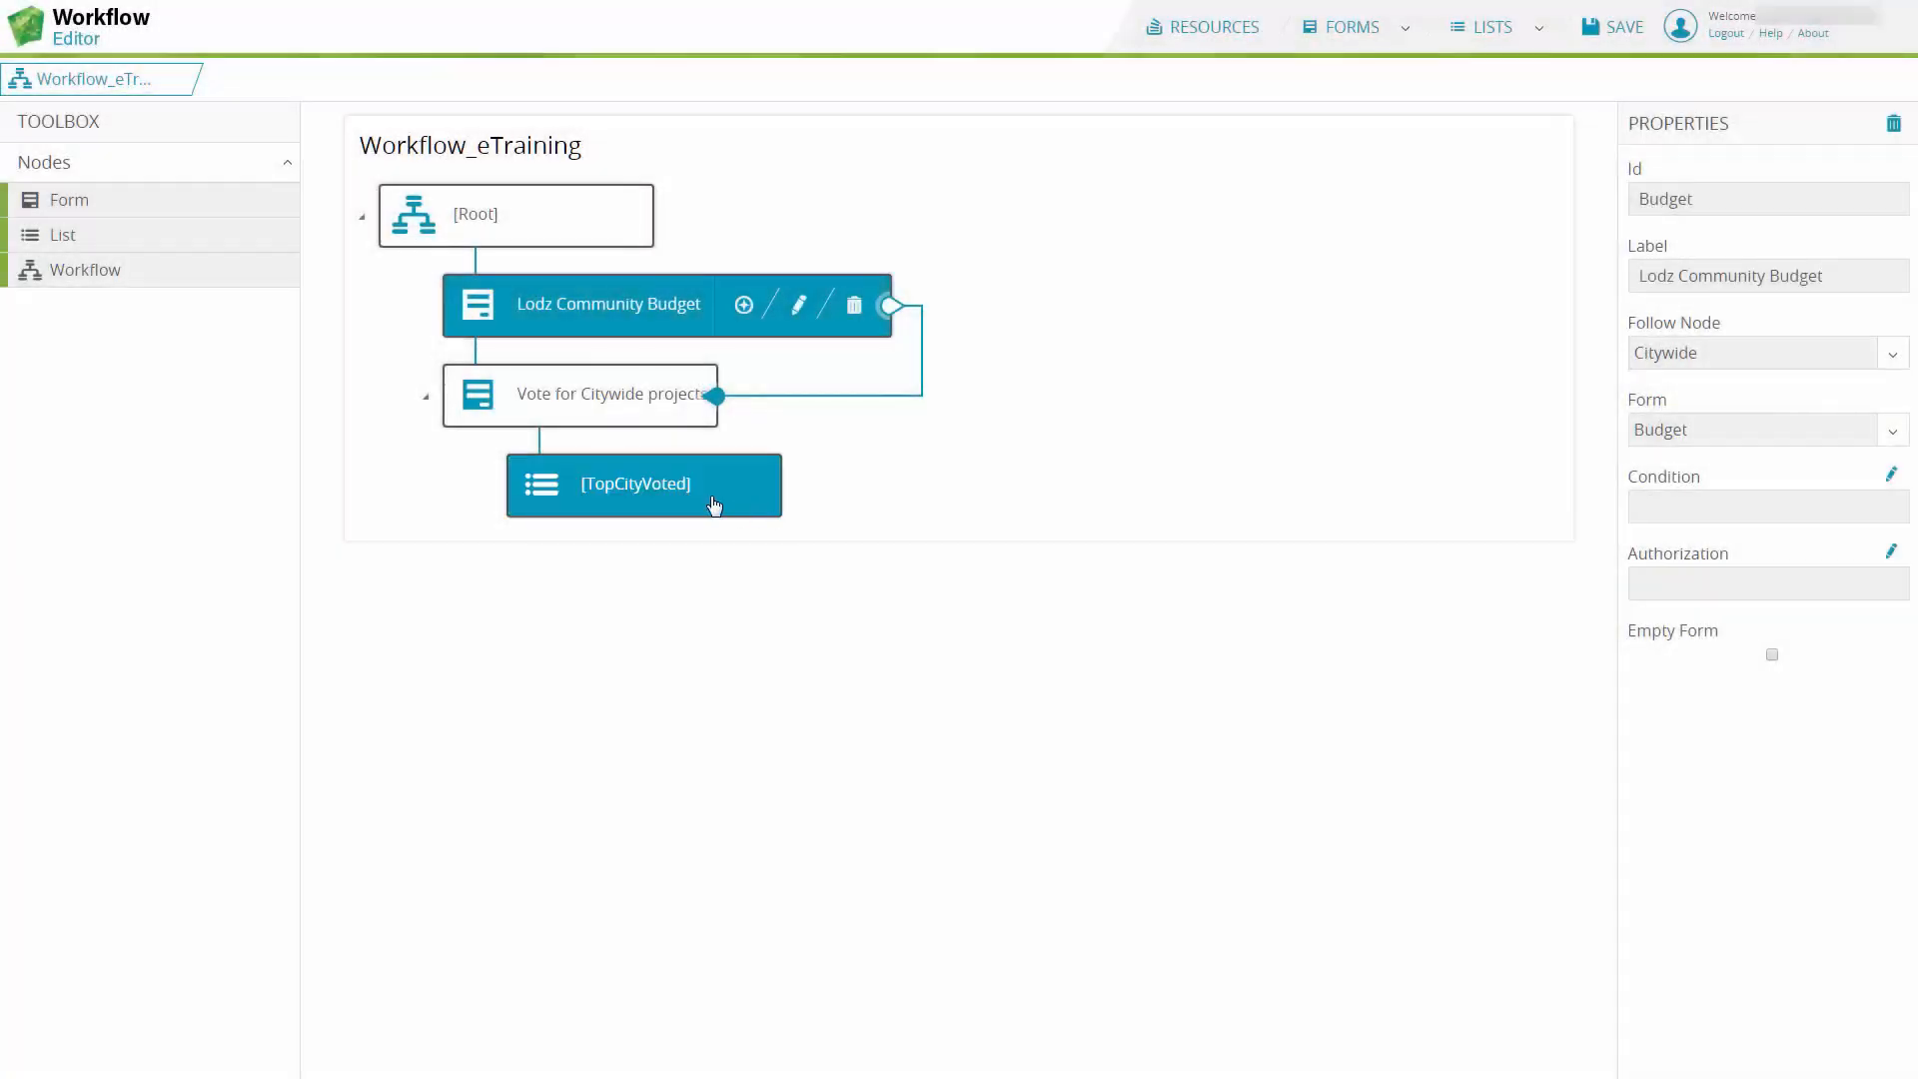
Step: Label the TopCityVoted node "Top Citywide projects" and assign the list TopCityProjectList to it
click(714, 504)
click(1750, 274)
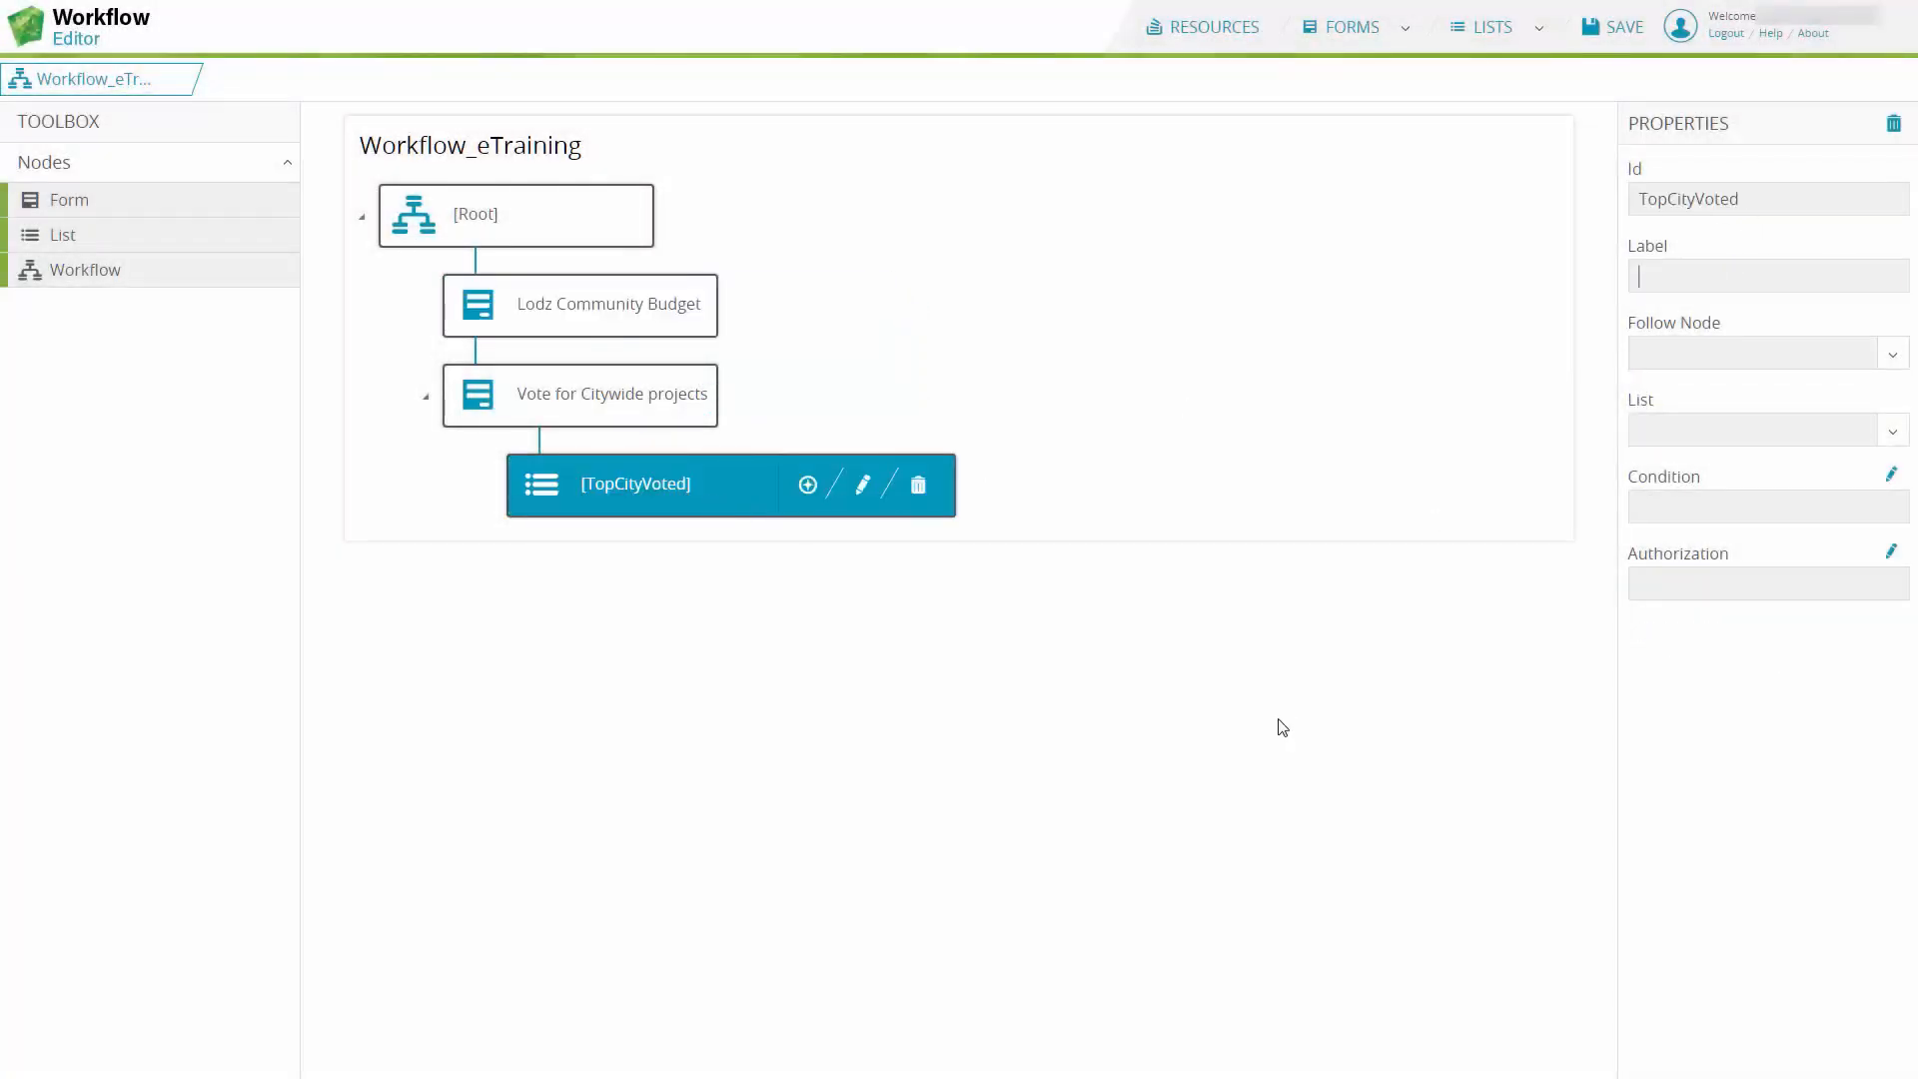
text(Top Citywide)
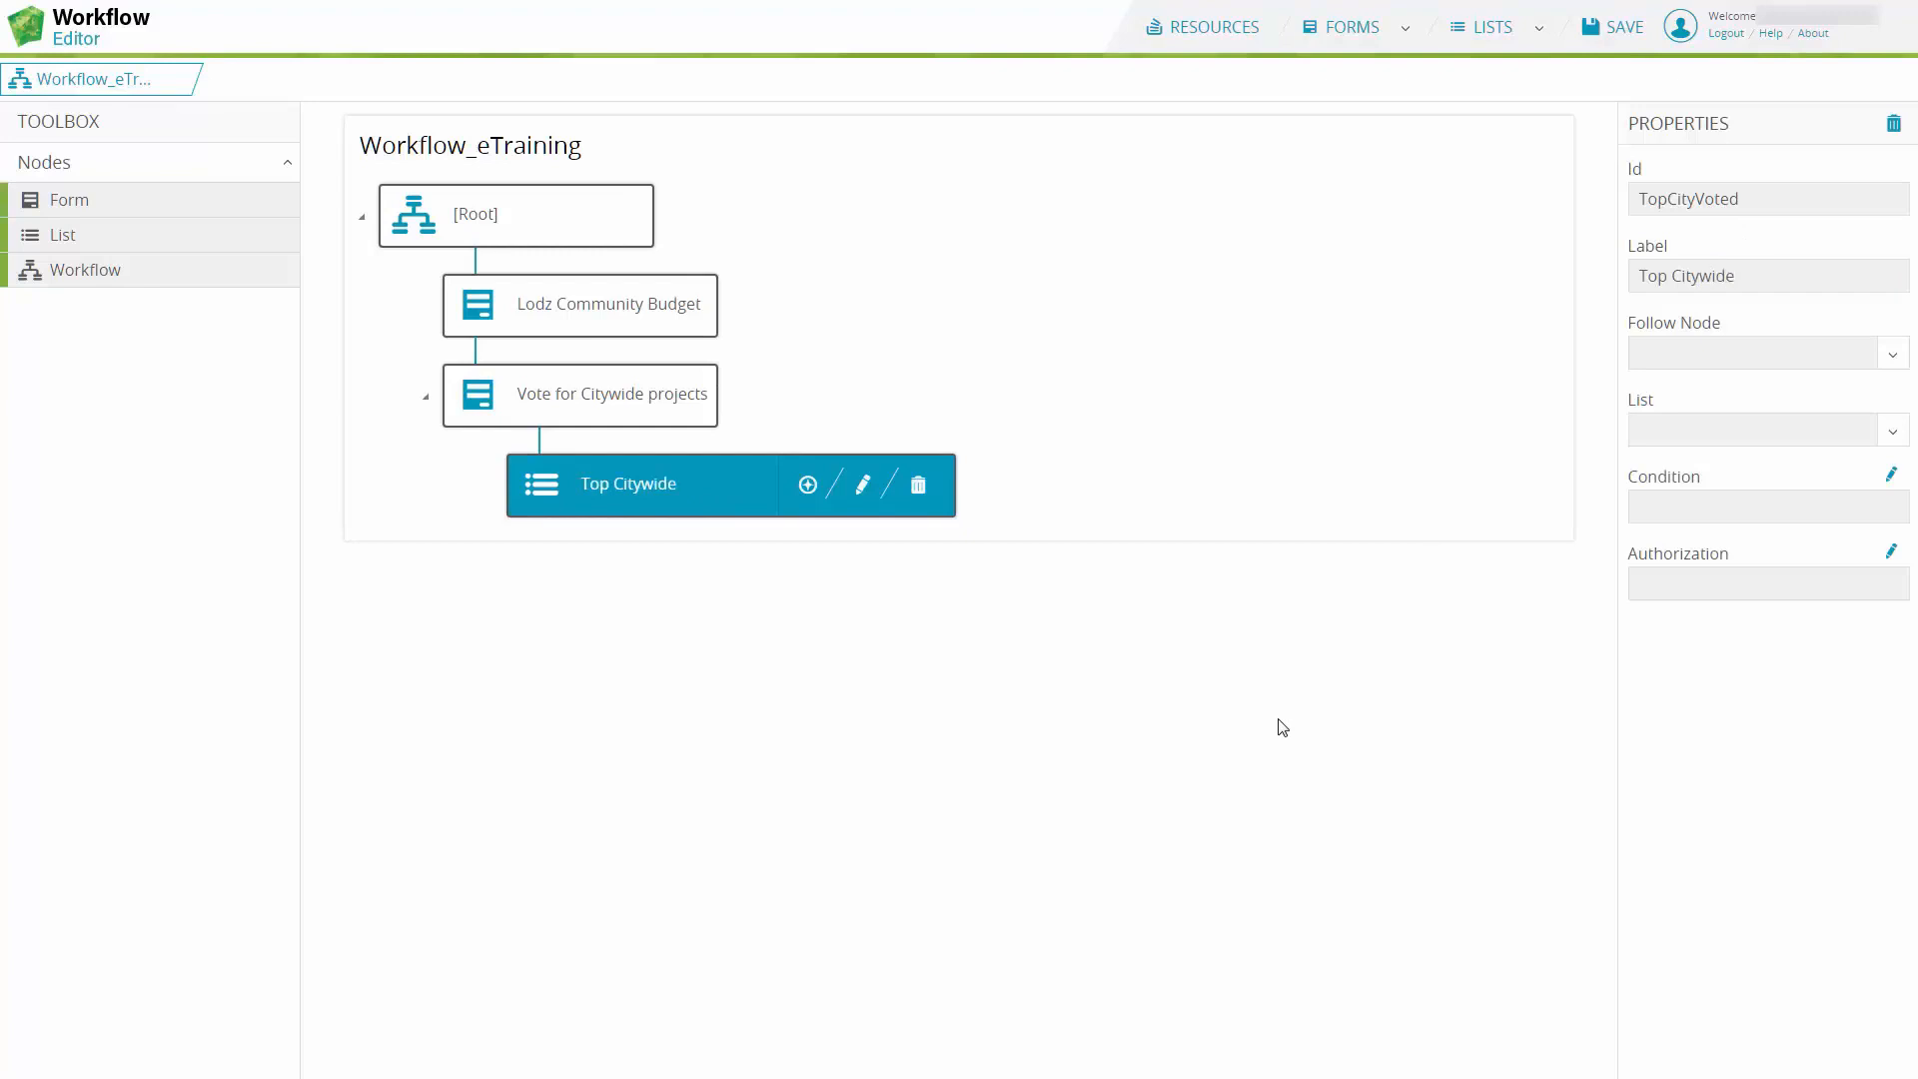
text( projects)
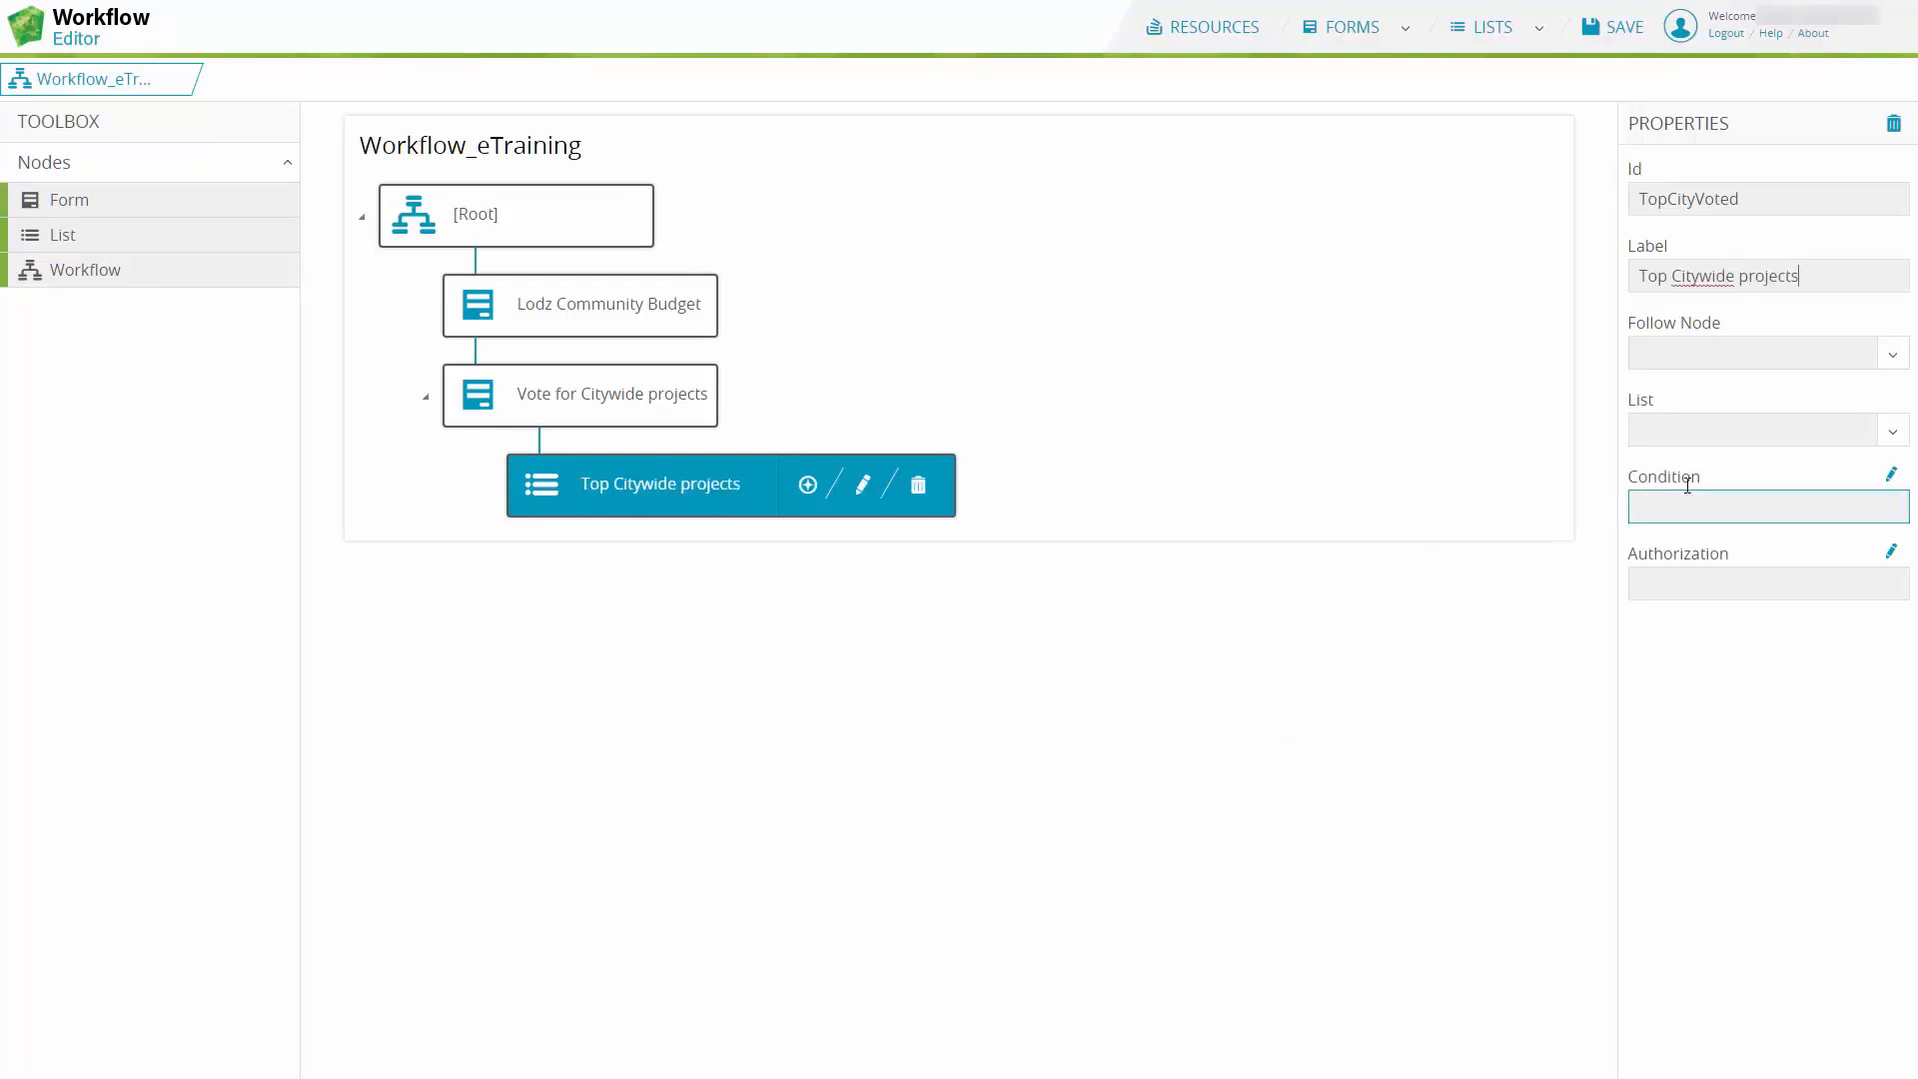
click(1893, 431)
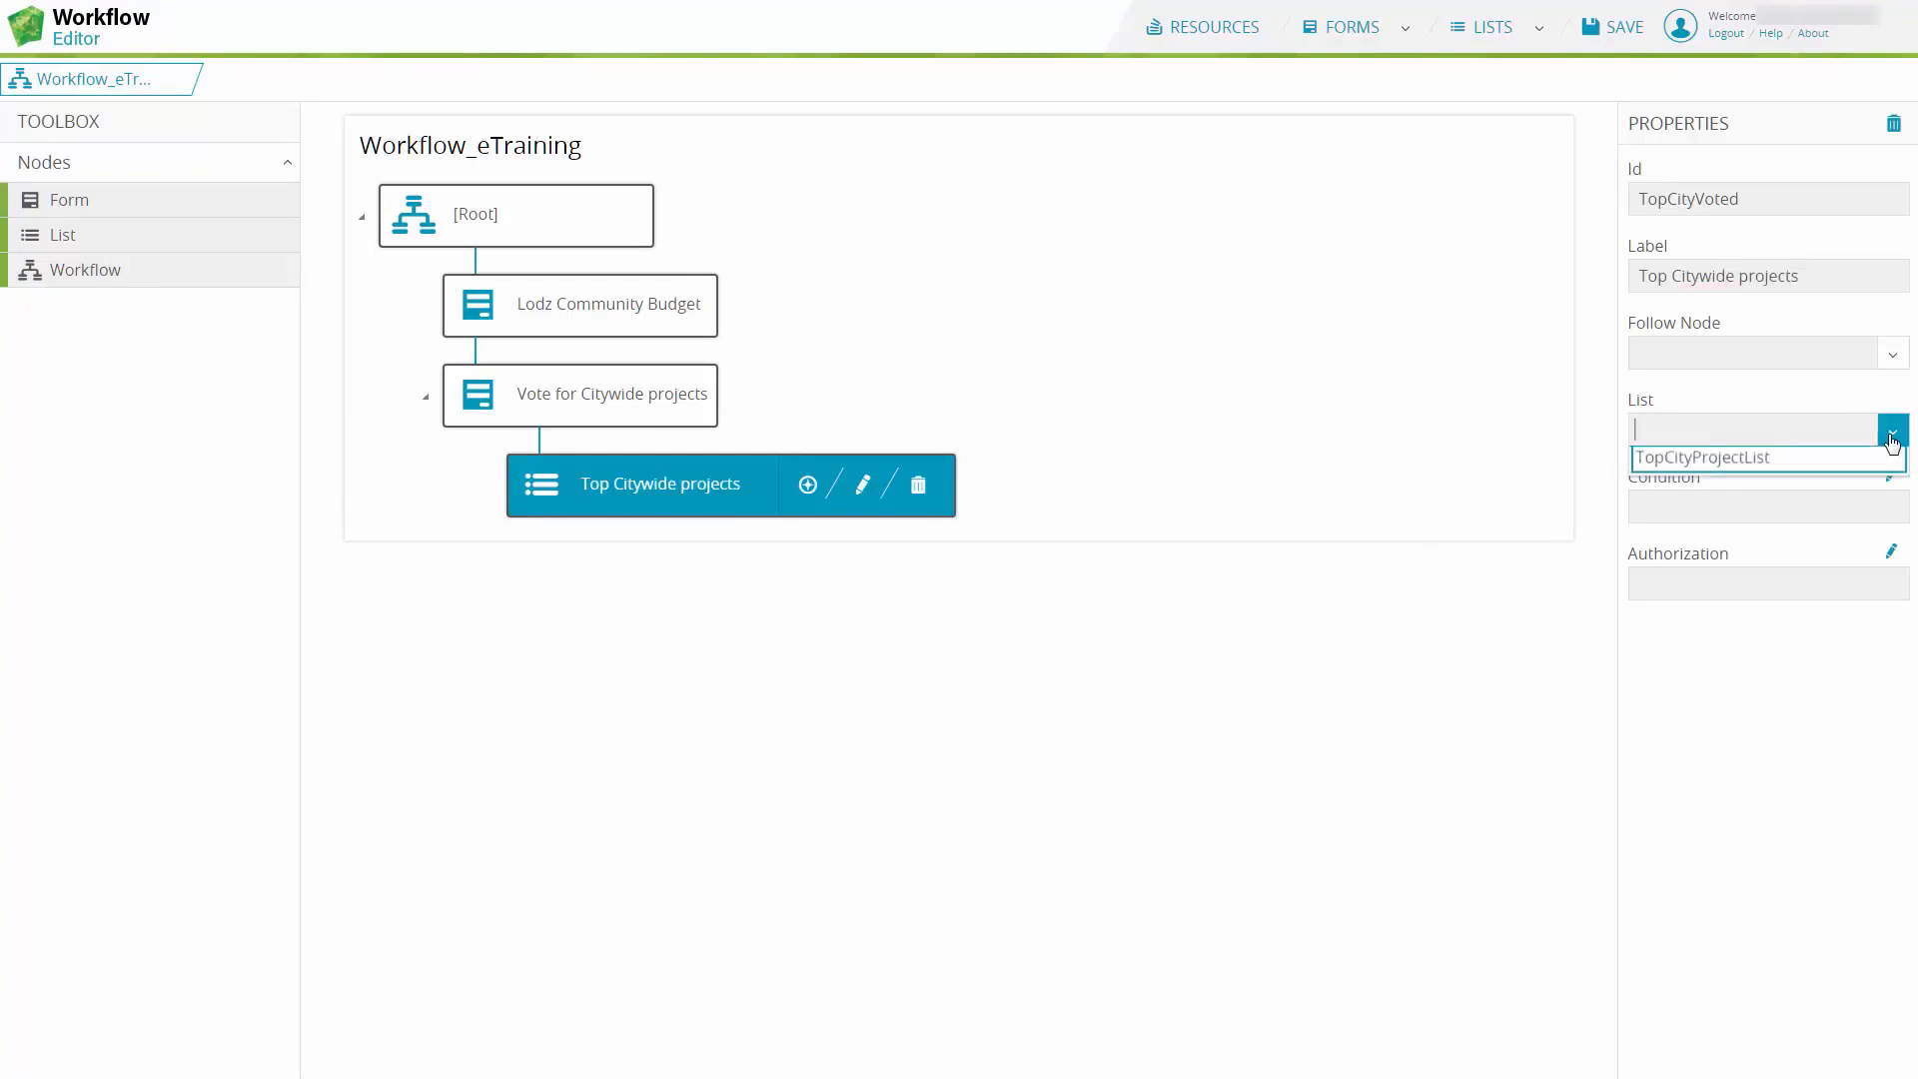
click(1710, 467)
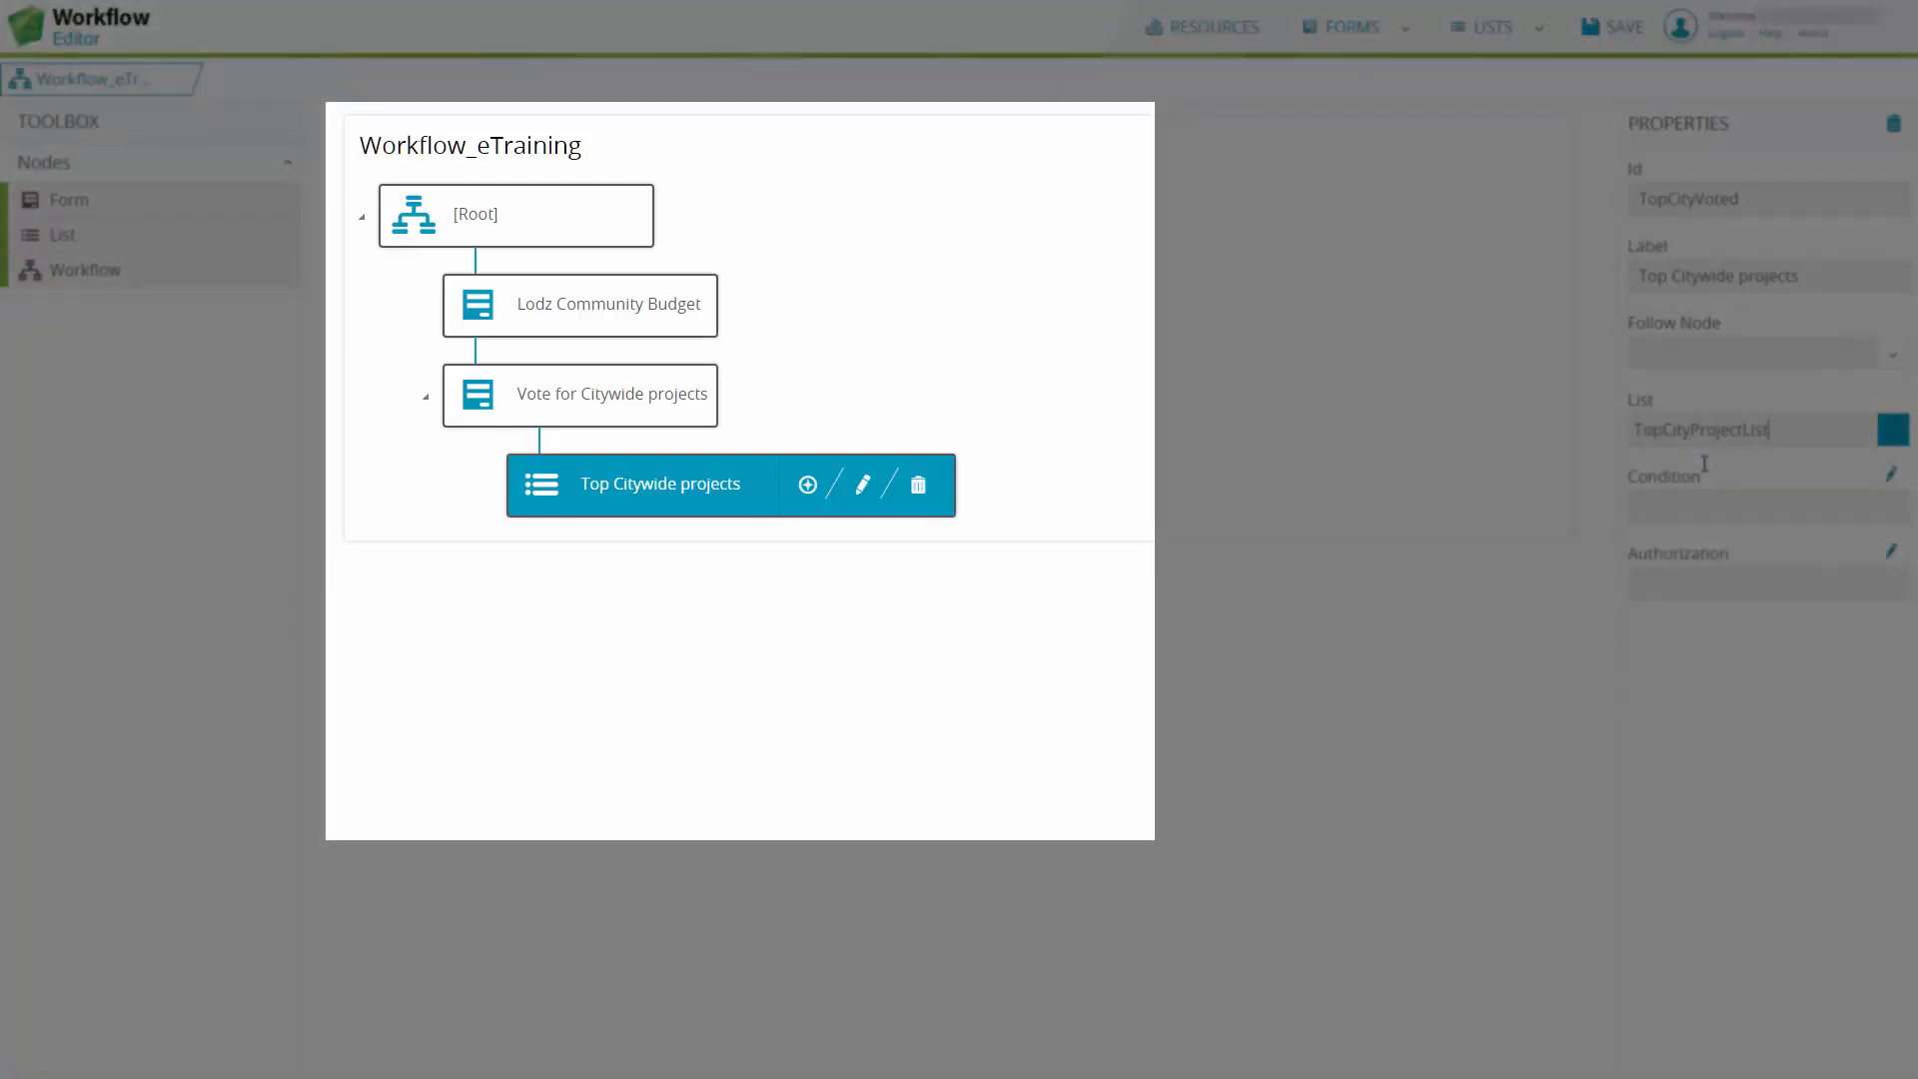
Step: Move the Top Citywide projects node directly beneath Root, after Vote for Citywide projects, and check the forms overview
drag(659, 487, 527, 531)
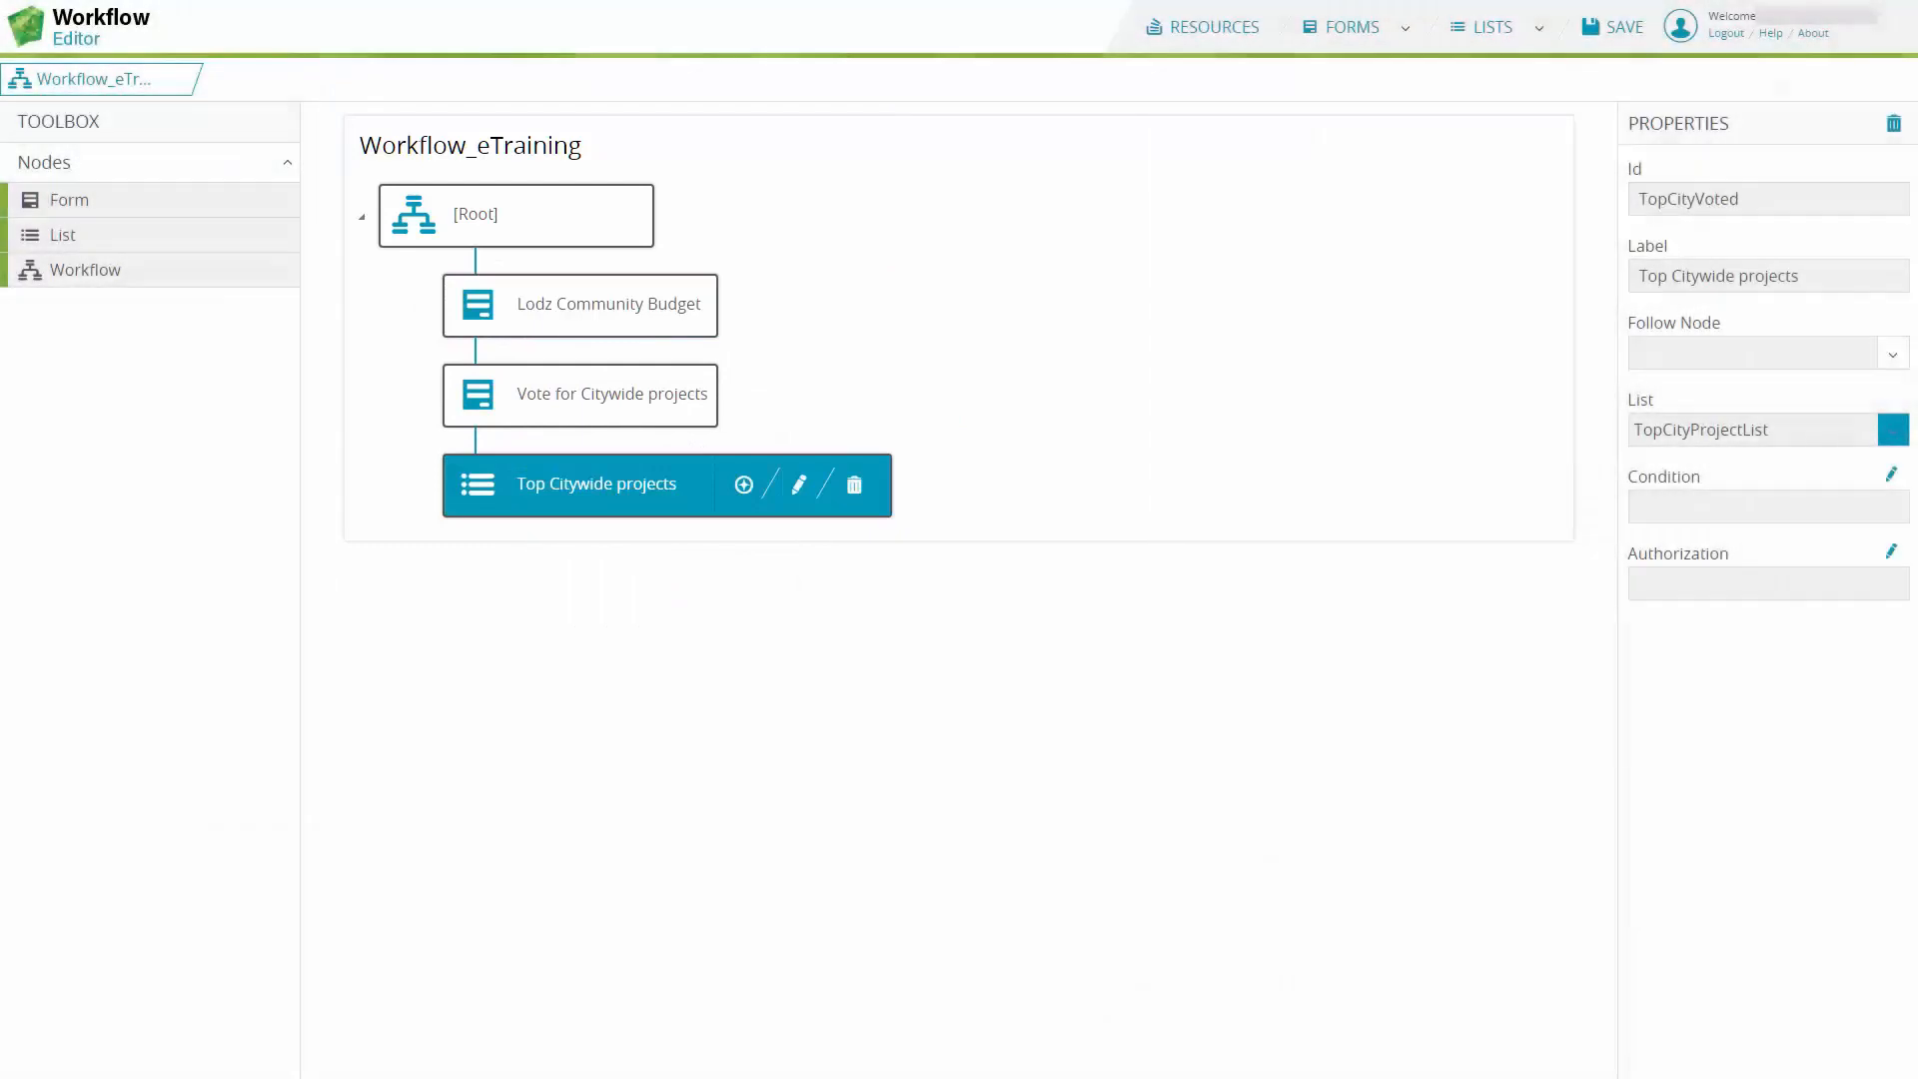
click(1322, 37)
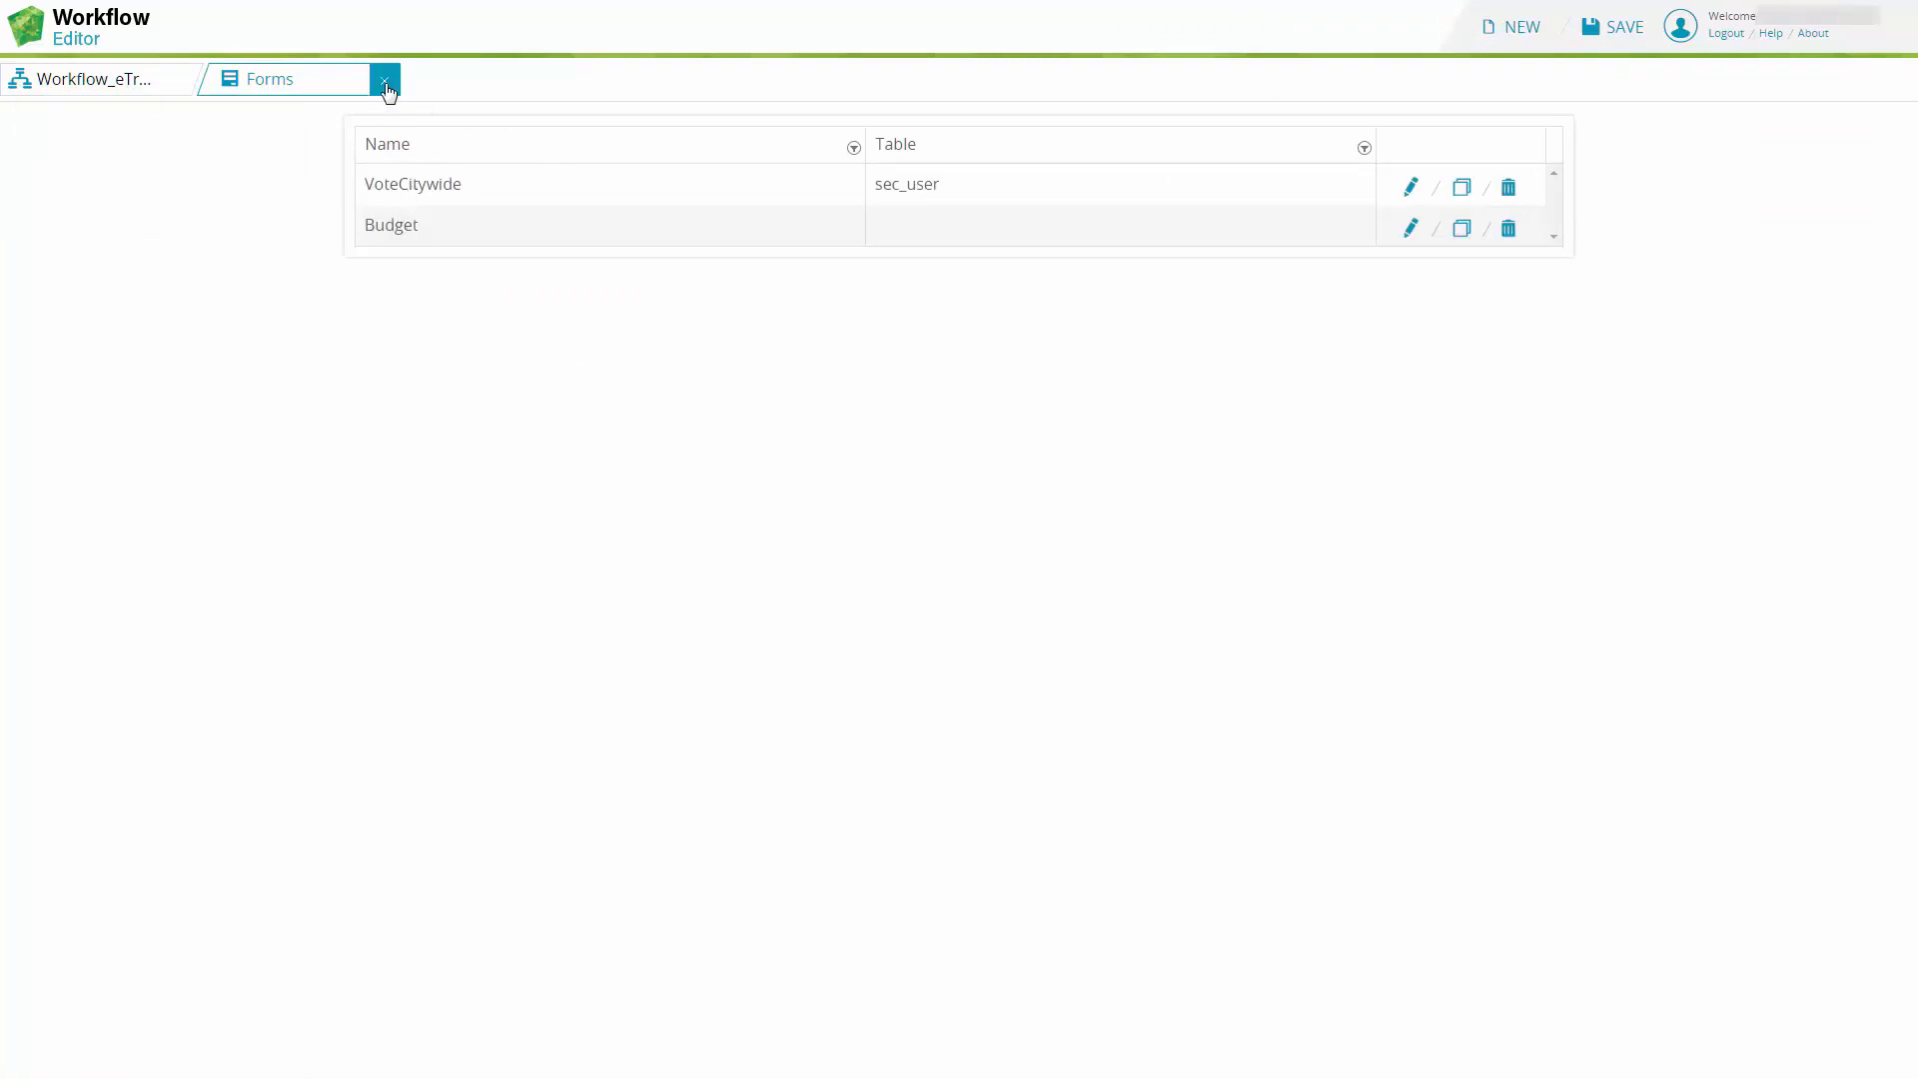
click(81, 82)
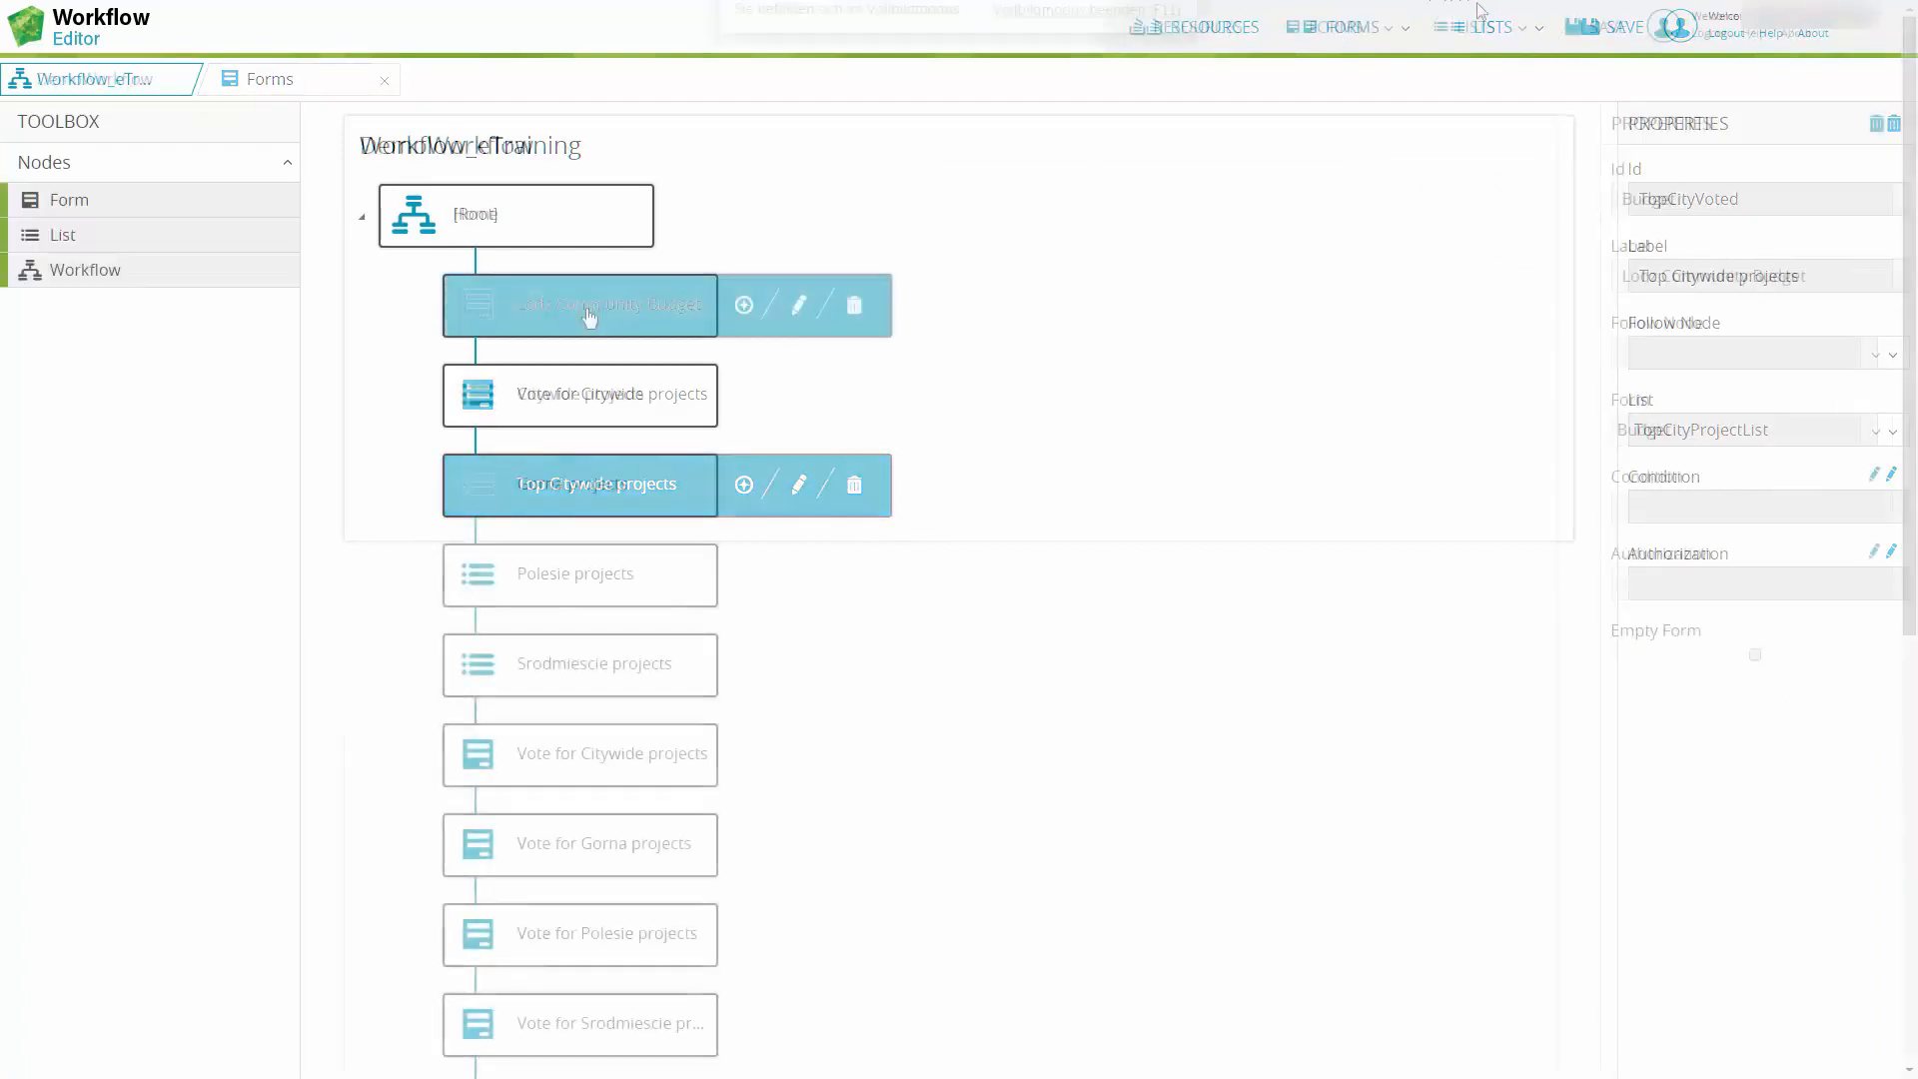
Step: Examine the follow nodes, lists and forms of the district project and Project Detail nodes in DemoWorkflow
click(590, 390)
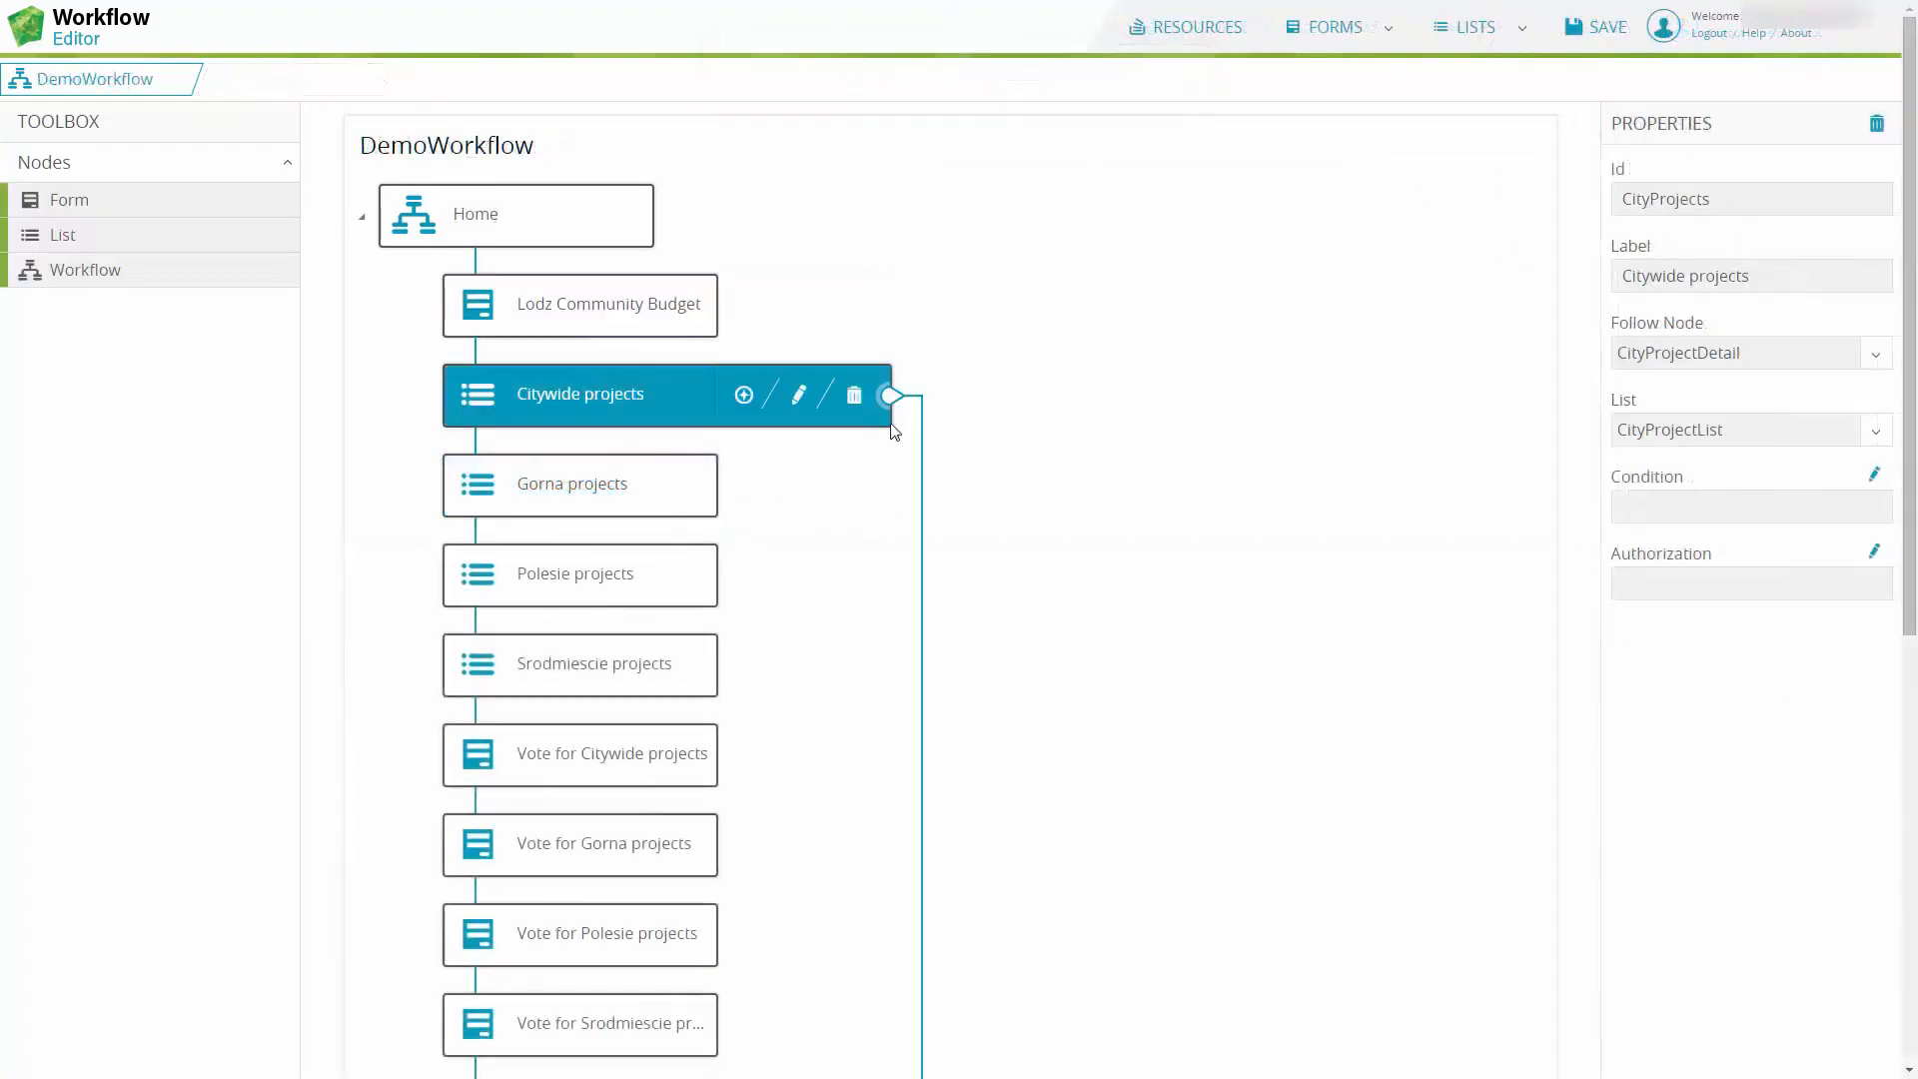
scroll(914, 555, down, 2)
click(620, 287)
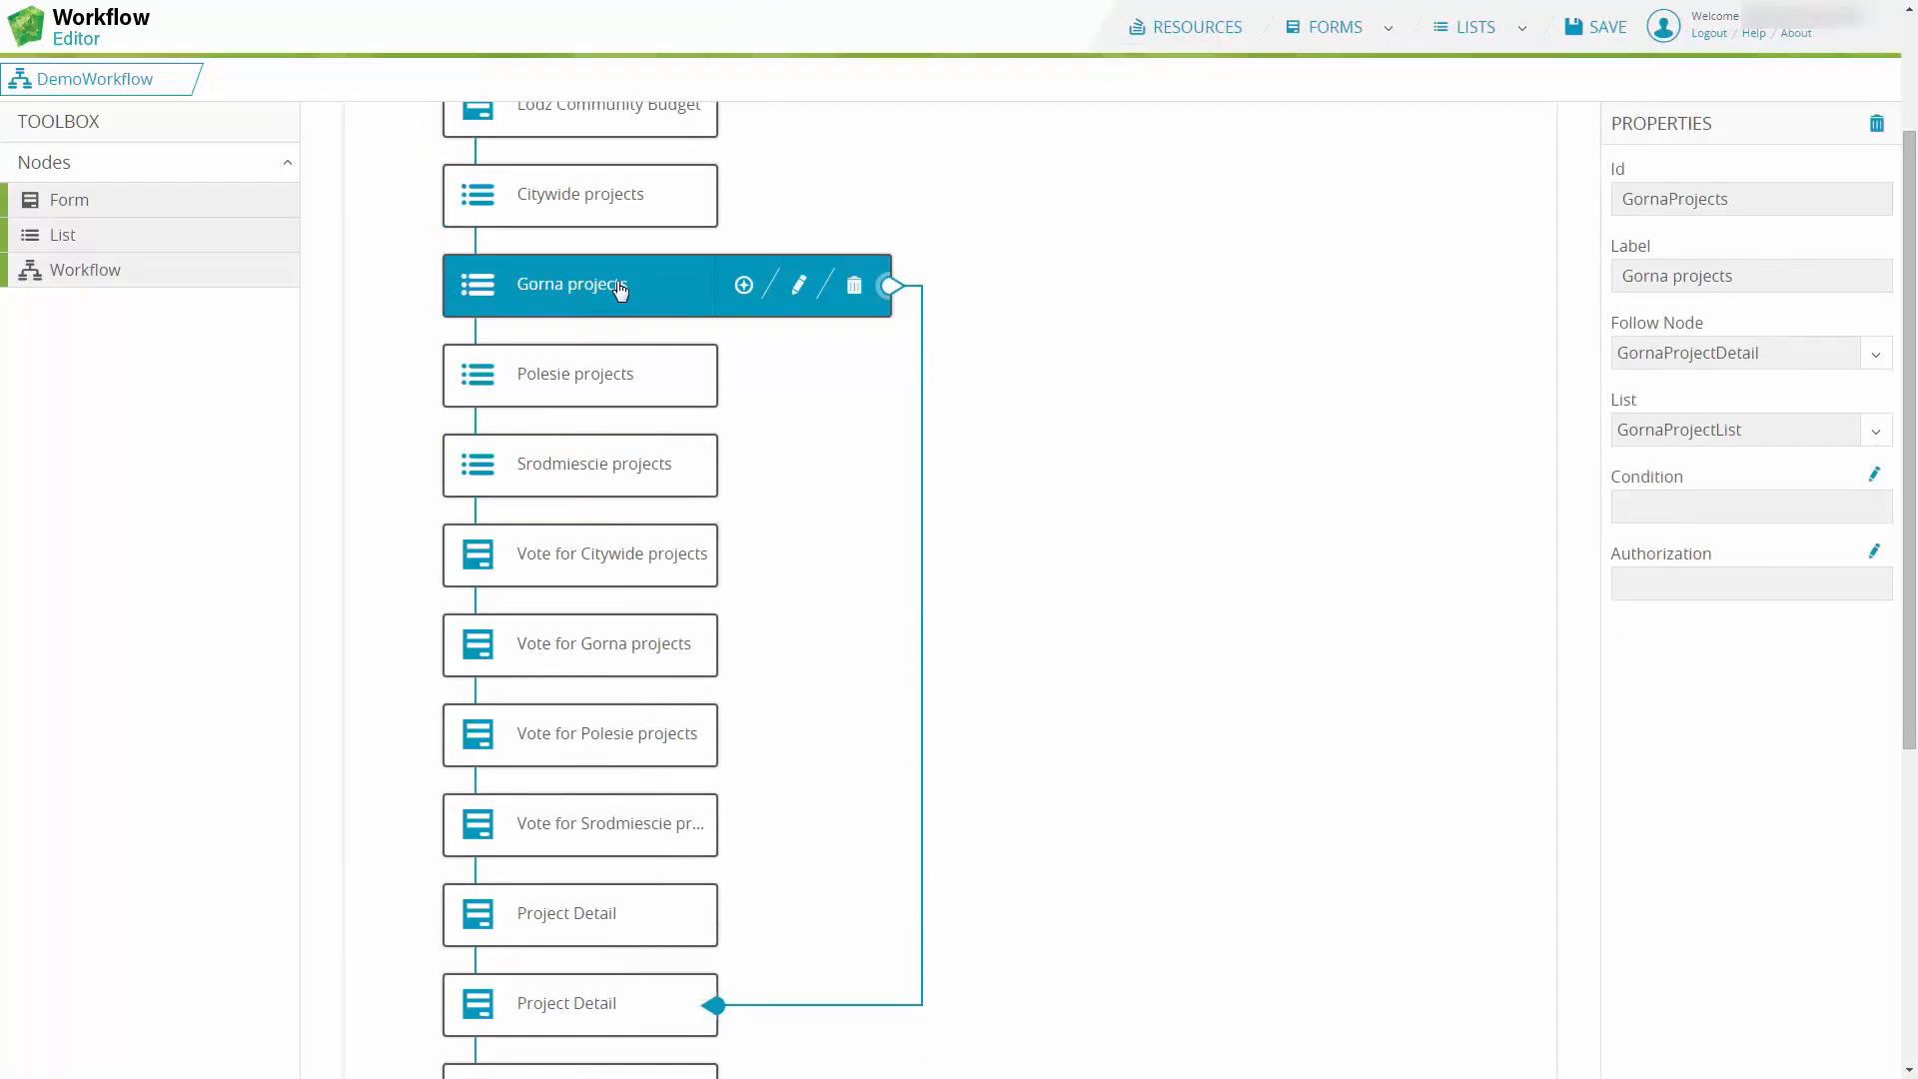
click(616, 378)
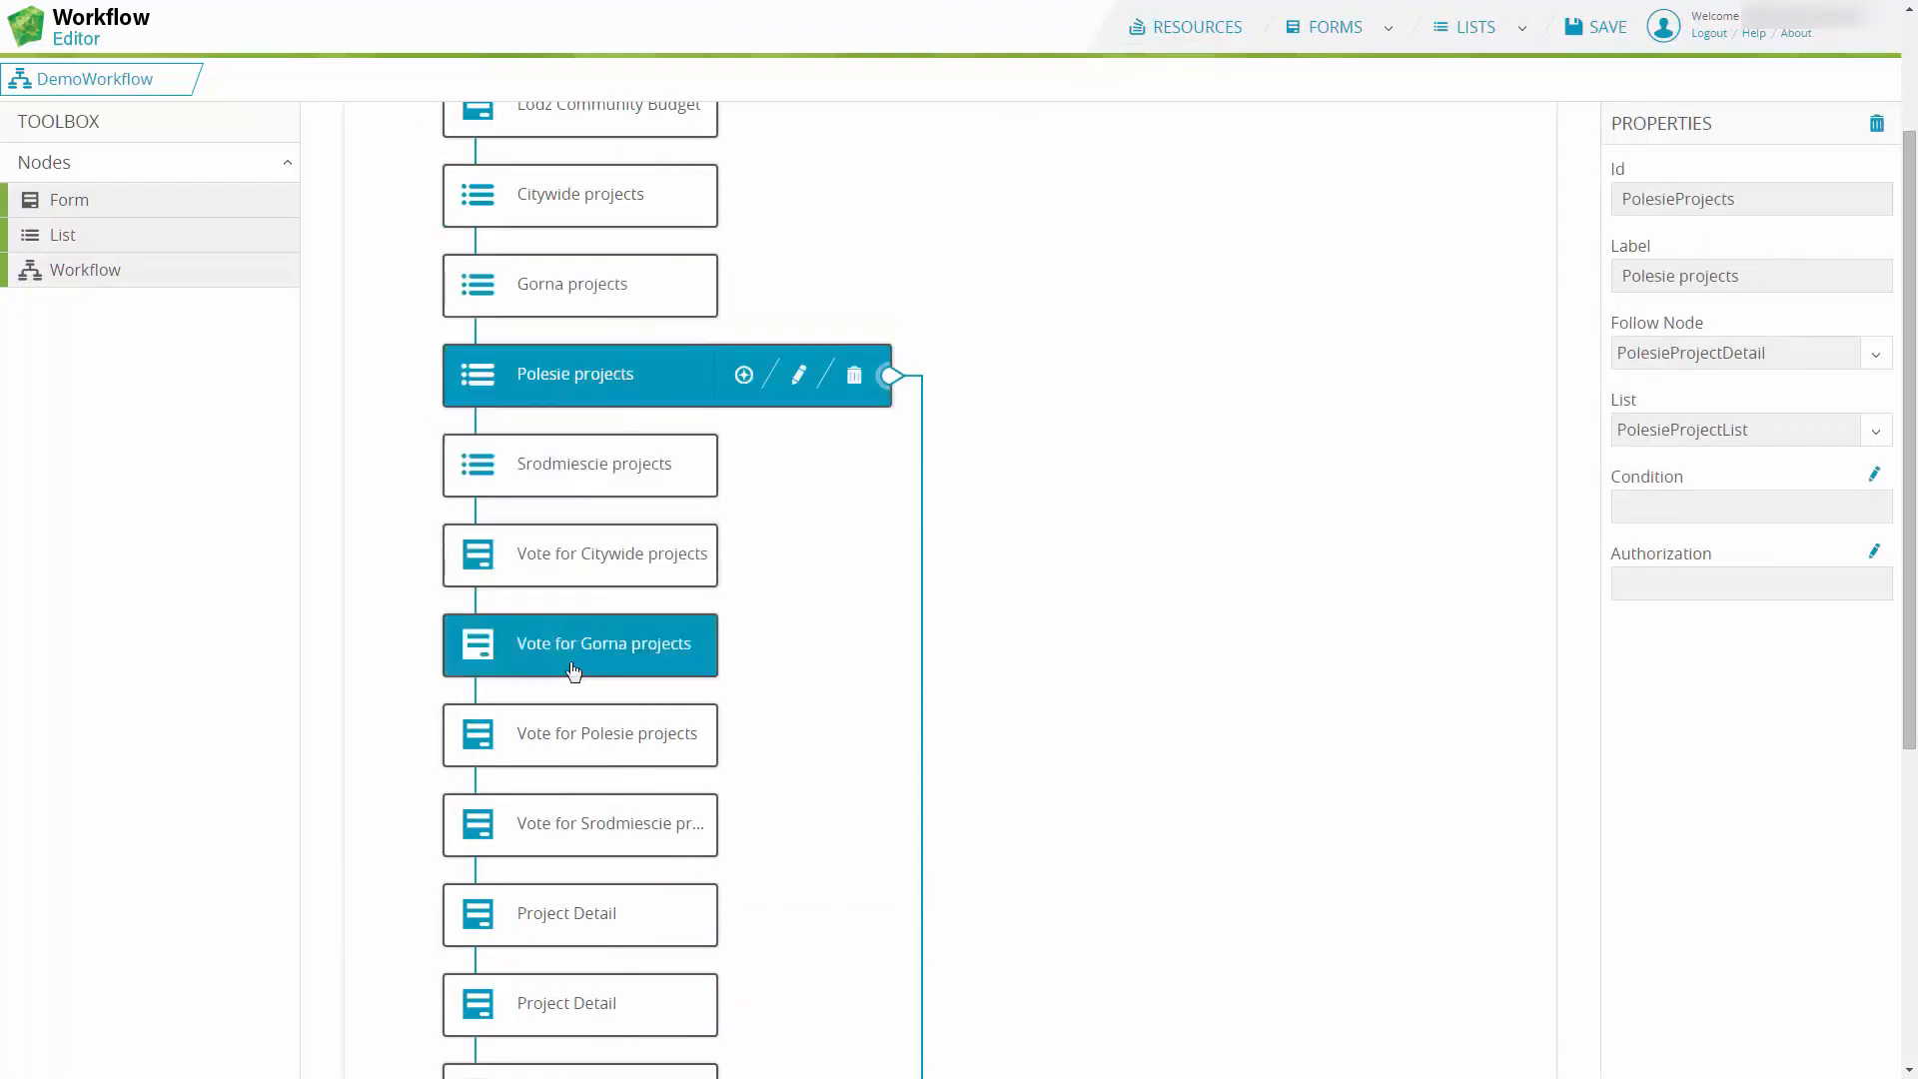
scroll(574, 670, down, 2)
click(600, 1007)
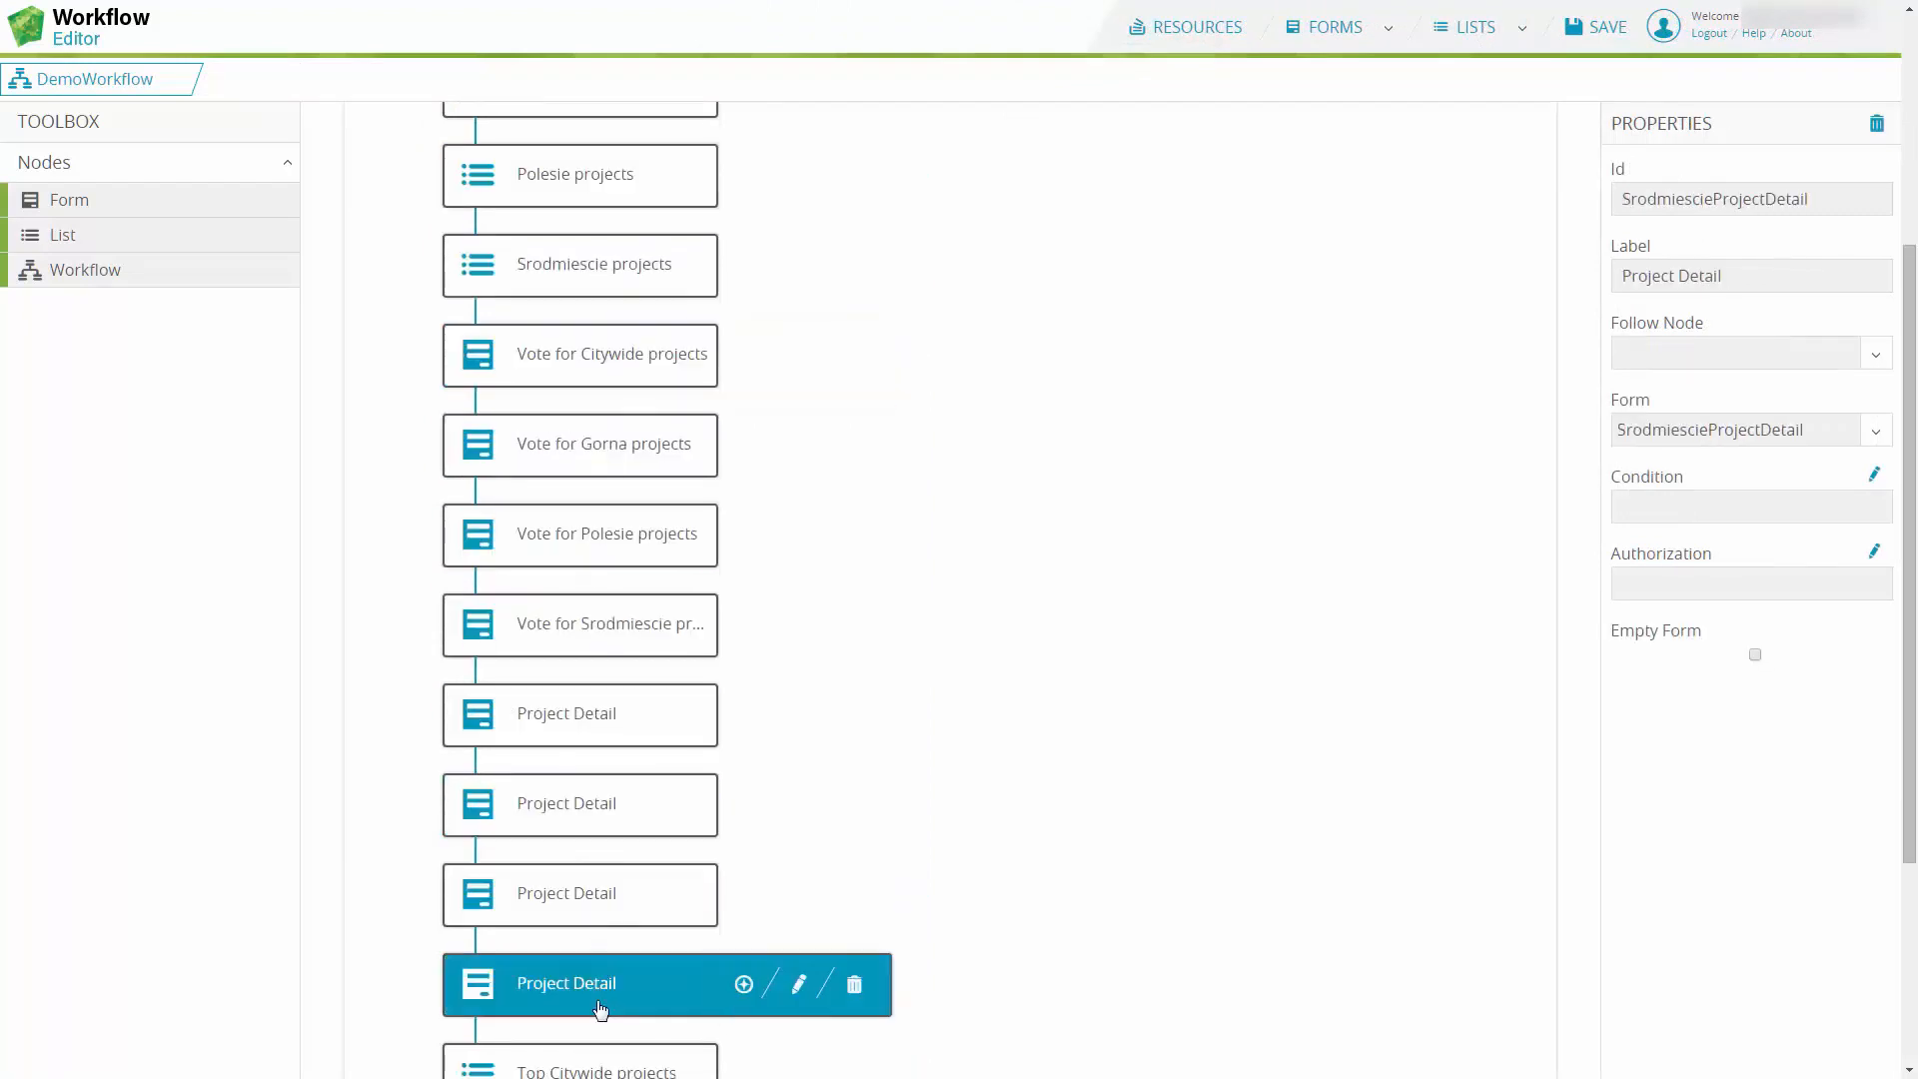
Step: Check the follow node and list assigned to the Top Citywide projects node
scroll(600, 1007, down, 1)
click(596, 989)
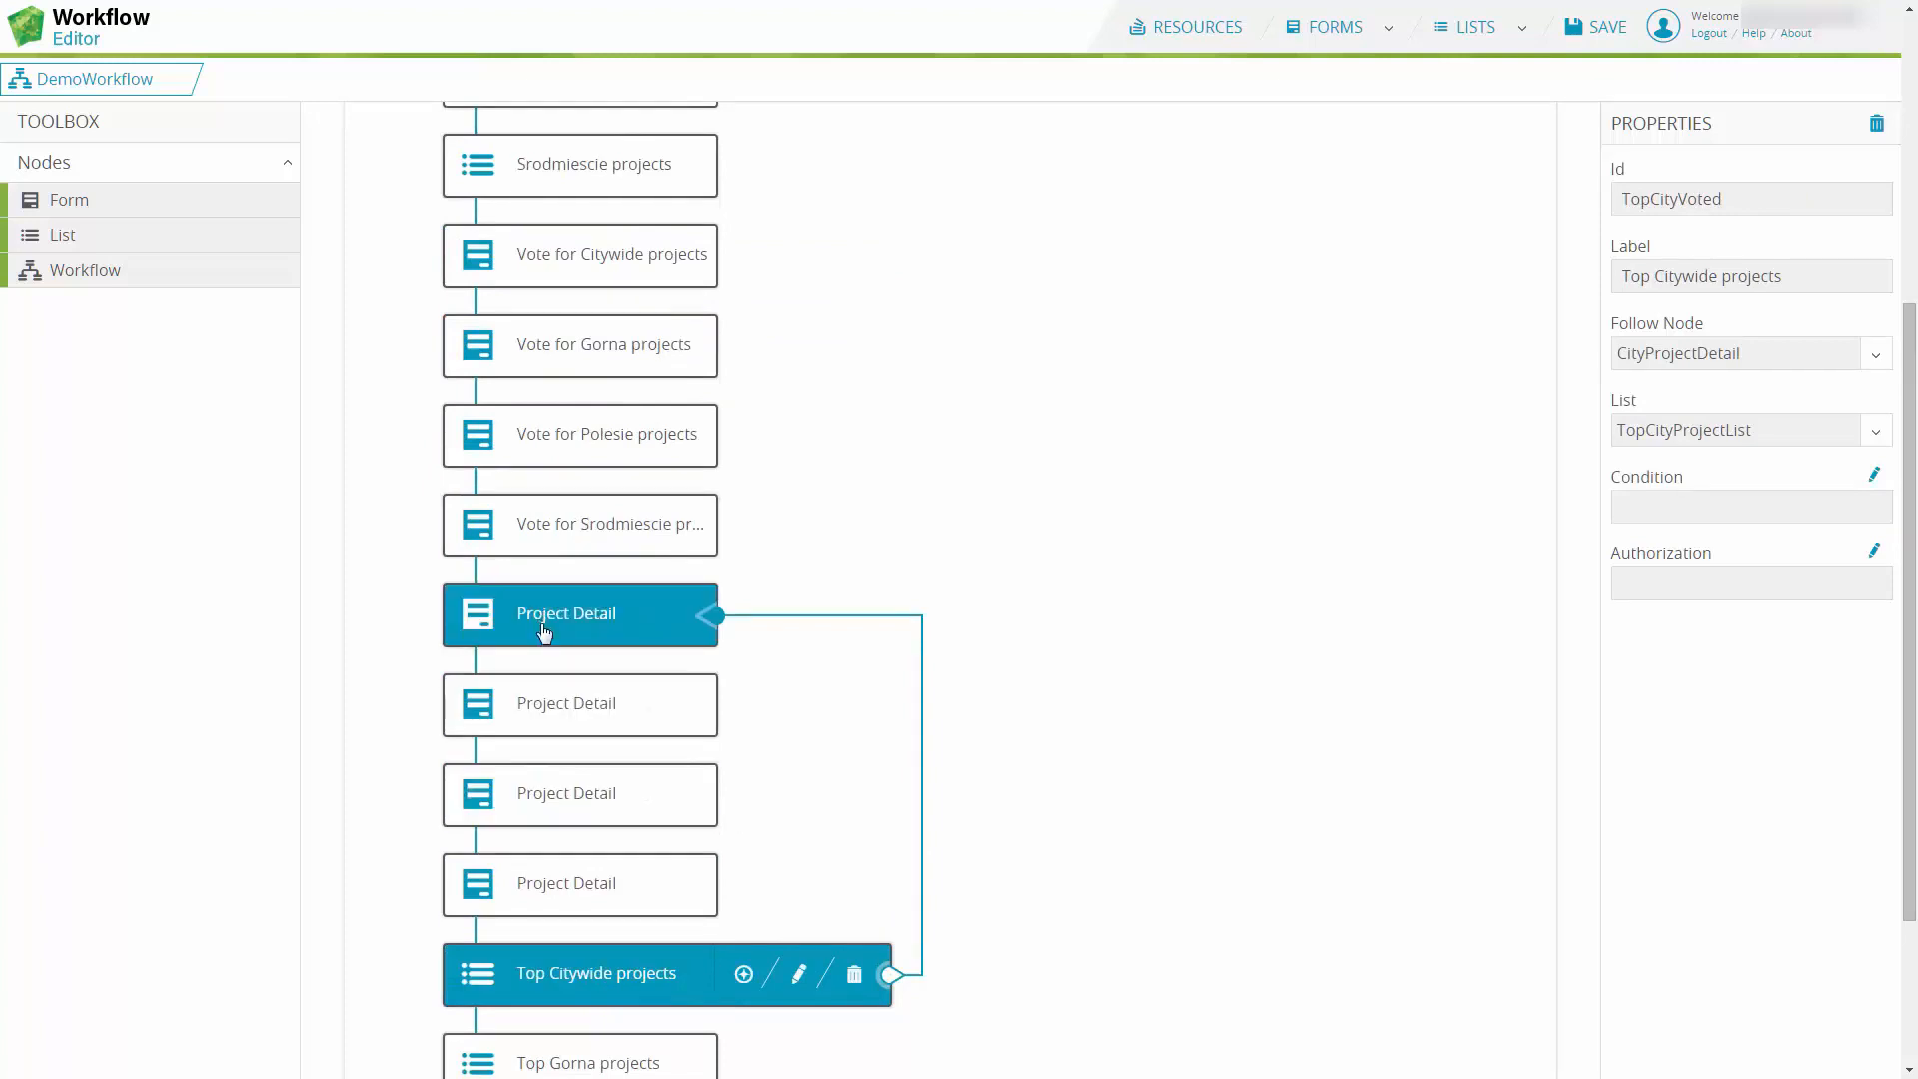
Step: Add a workflow node with the ID Vote between Srodmiescie projects and Vote for Citywide projects, and label it "VOTE NOW!"
scroll(326, 590, up, 4)
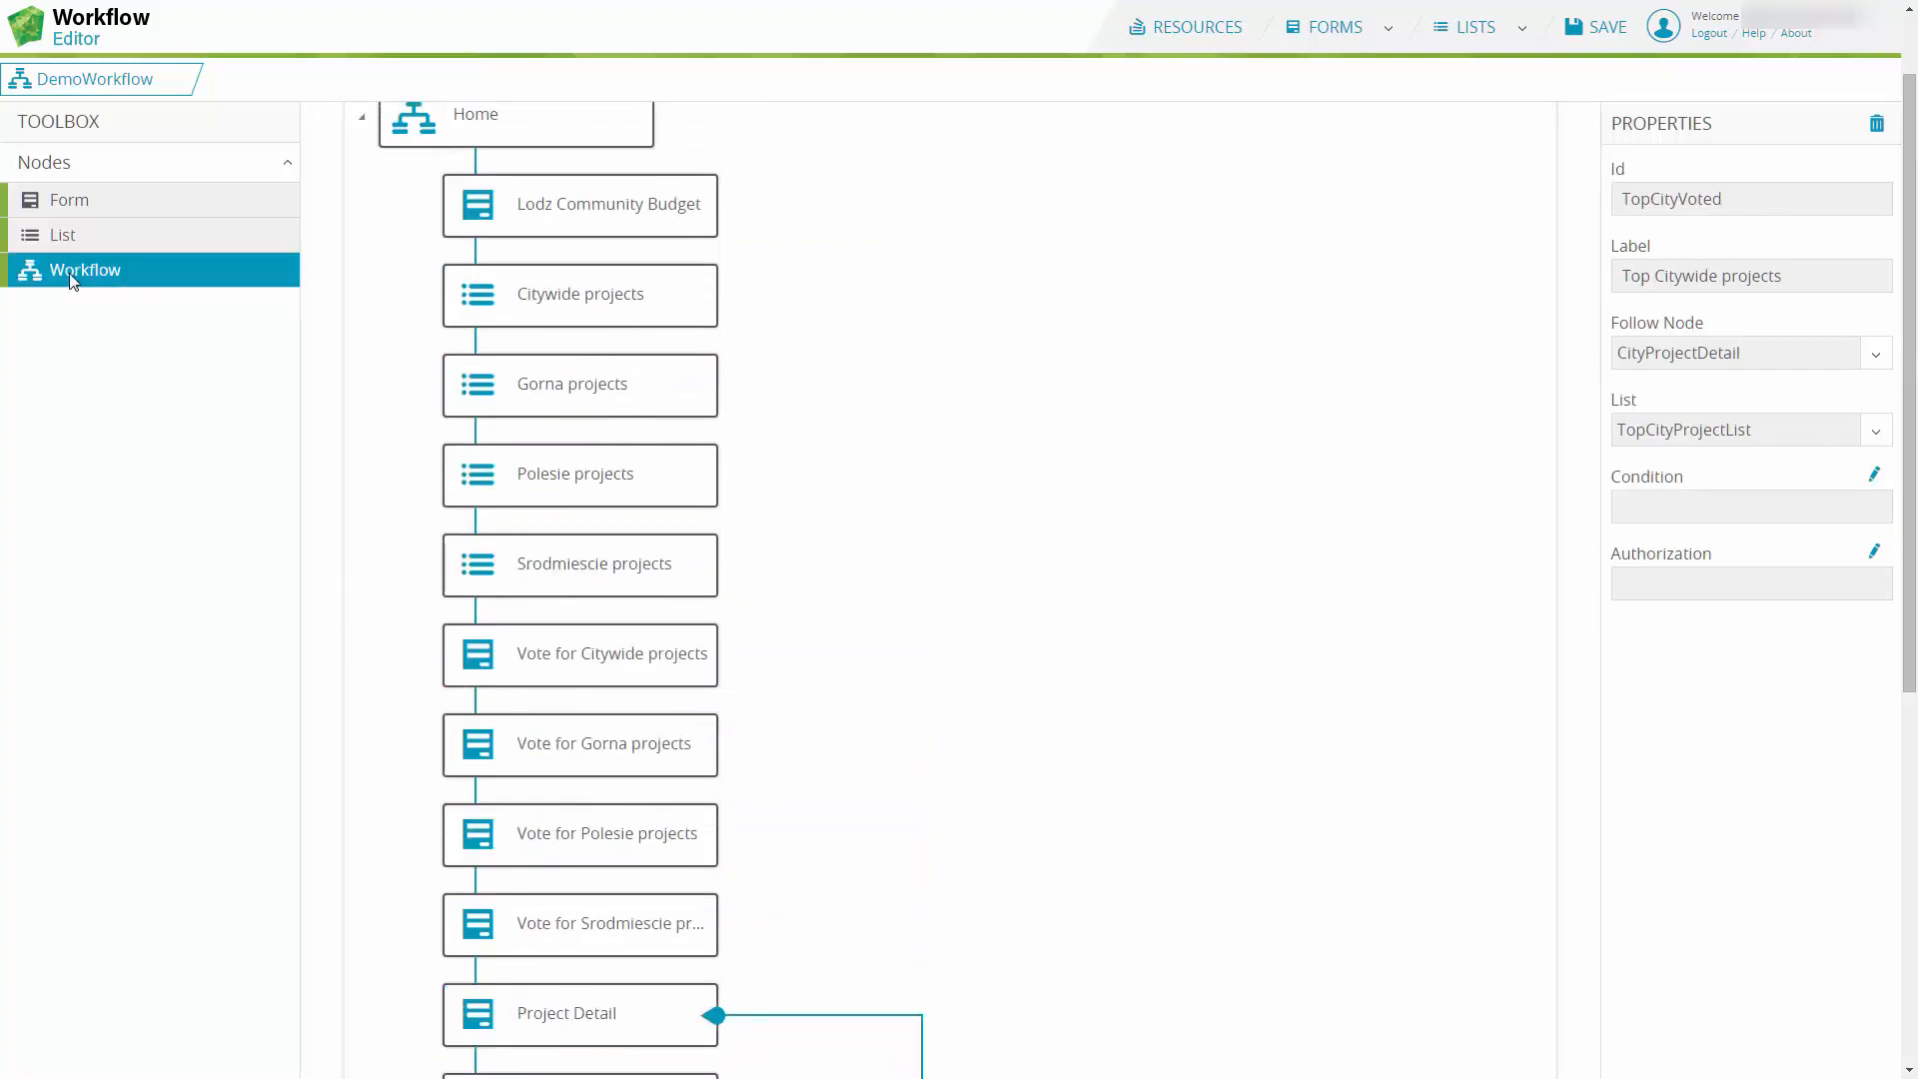
drag(71, 280, 473, 621)
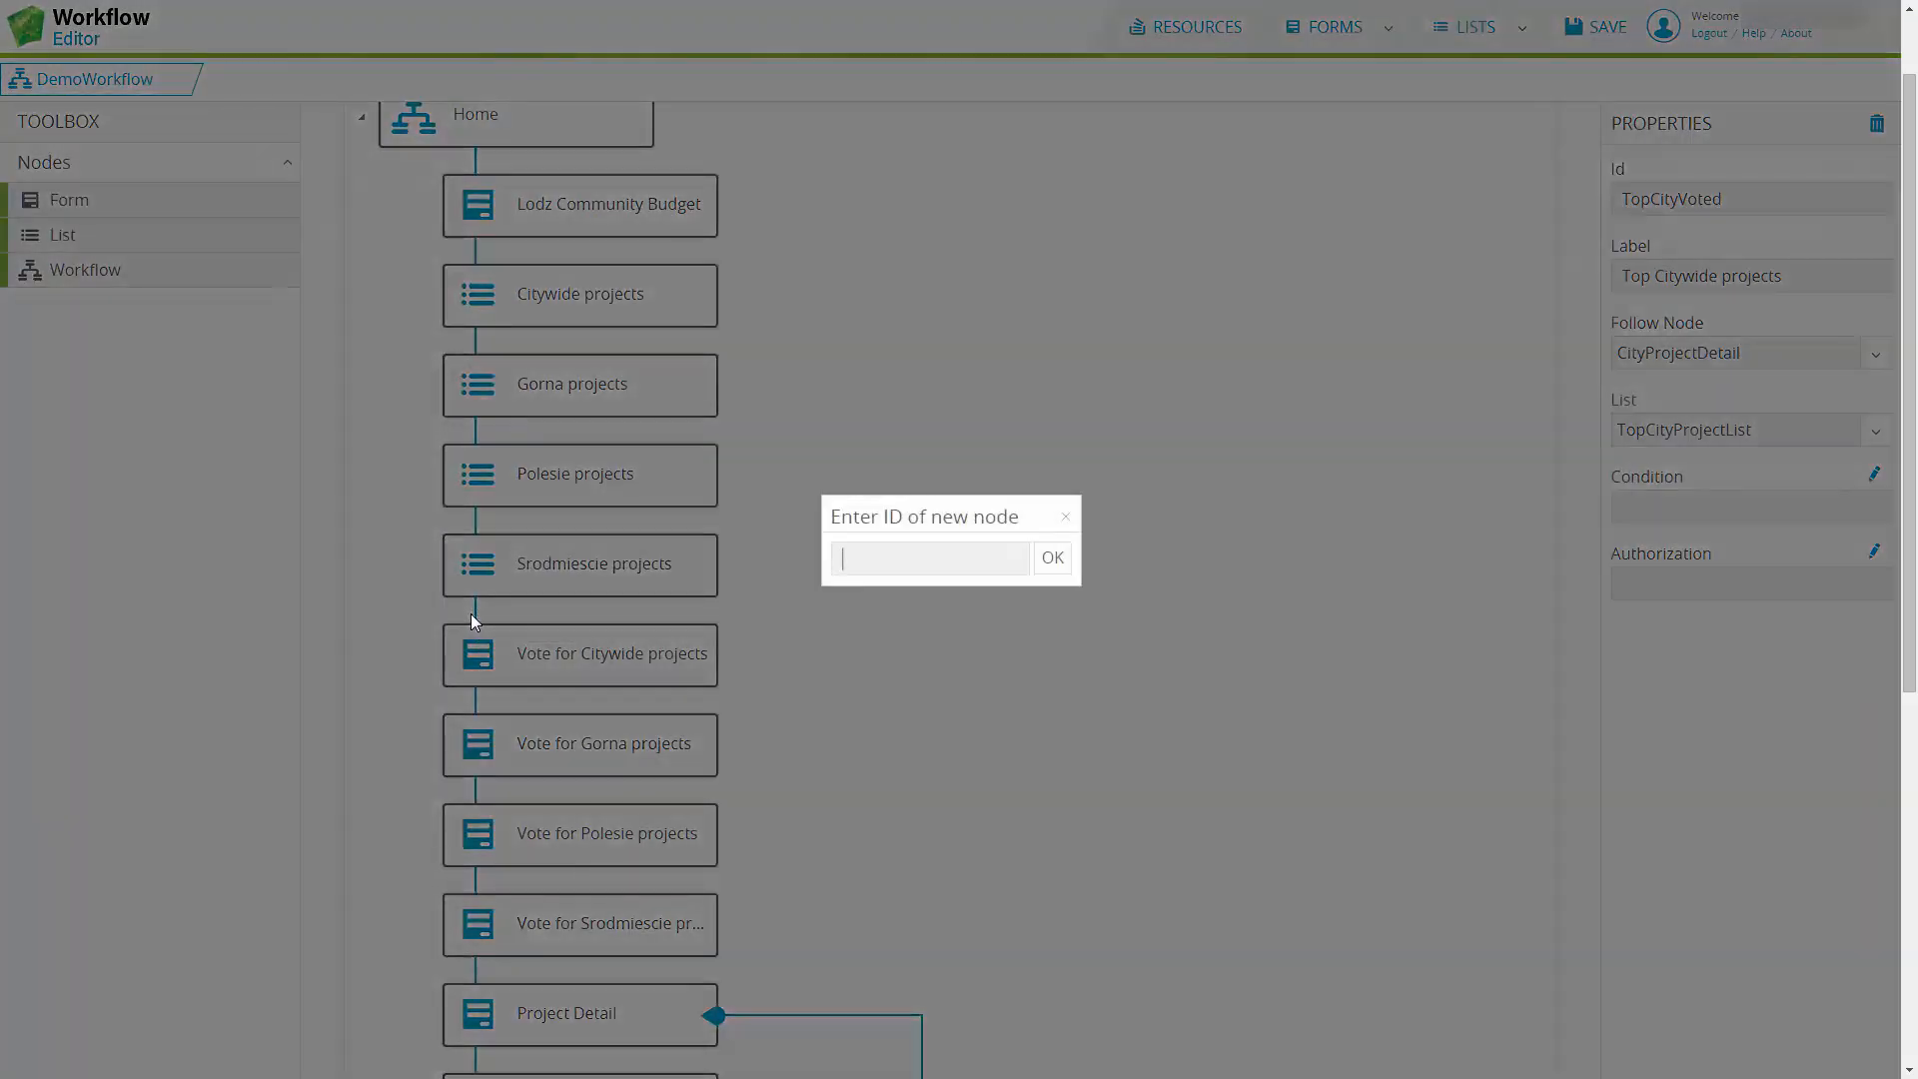
text(Vote)
key(Return)
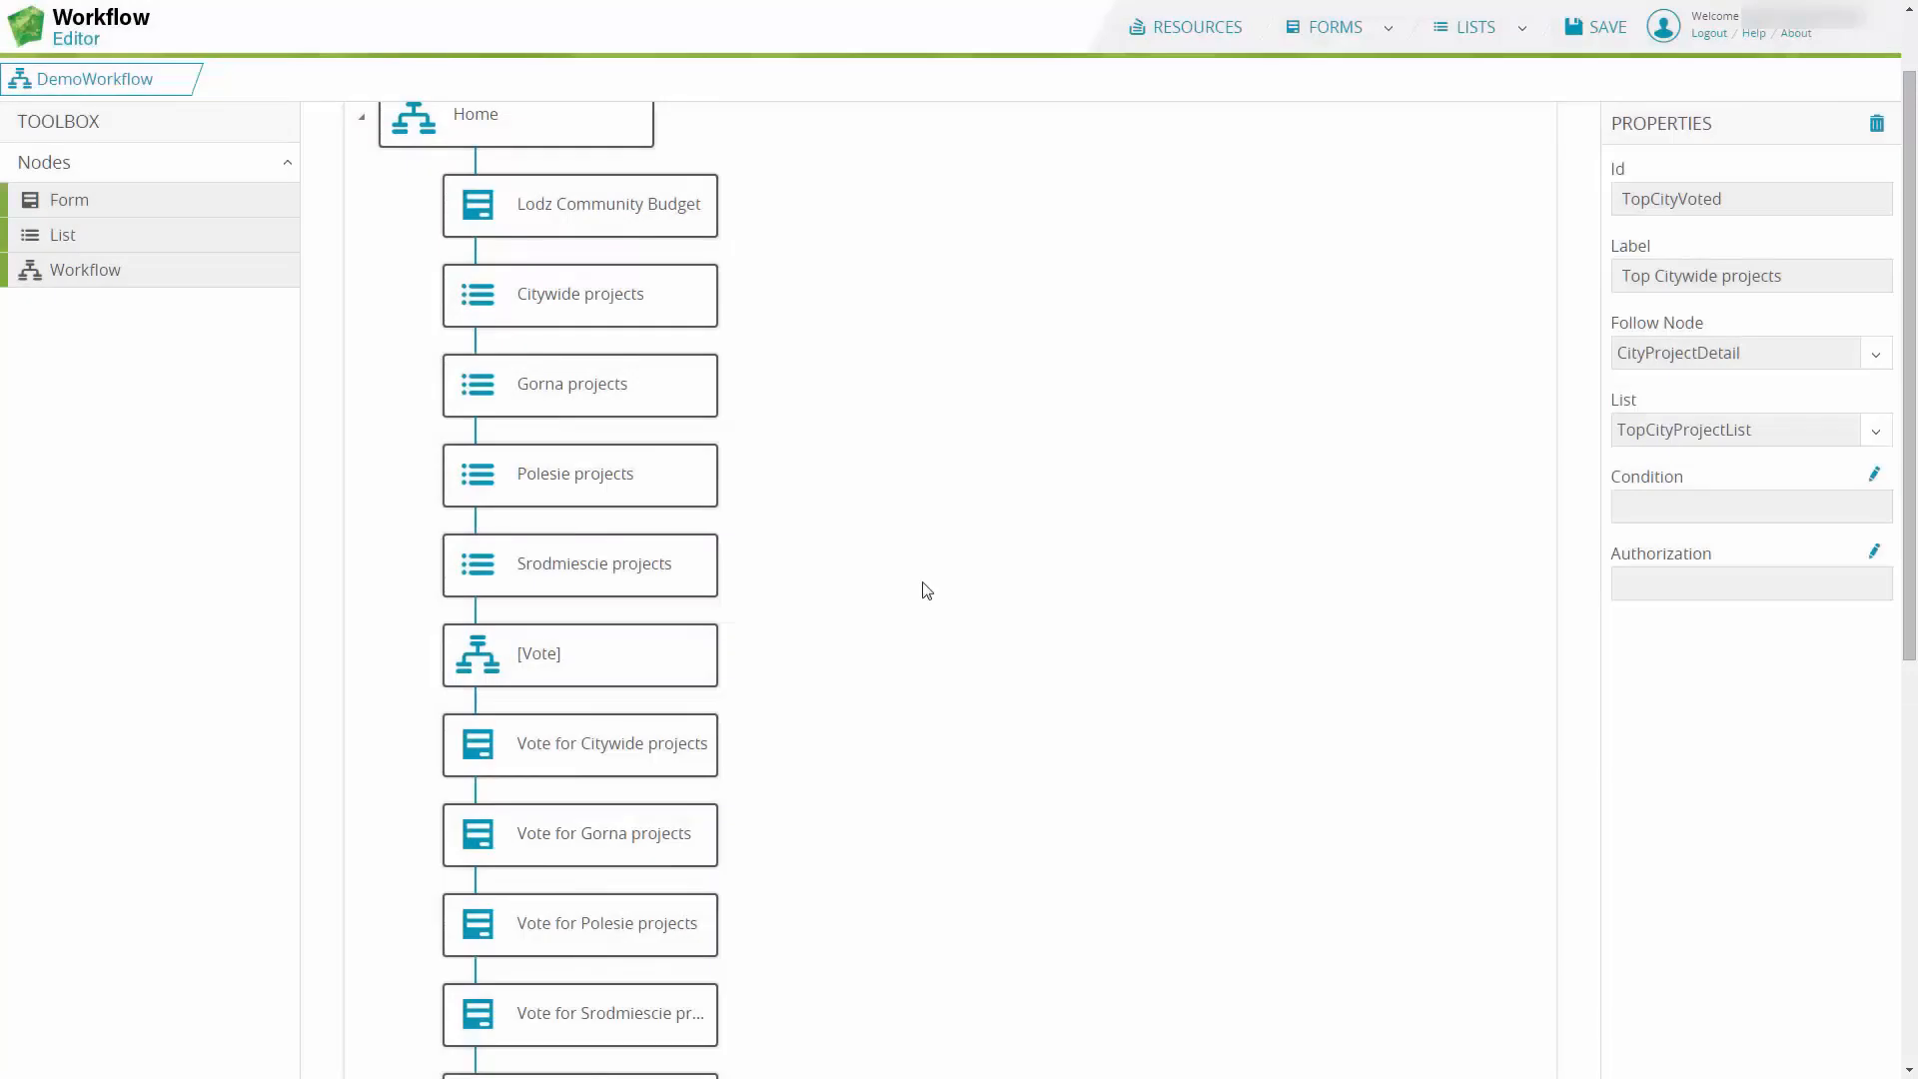
text(VOTE NOW!)
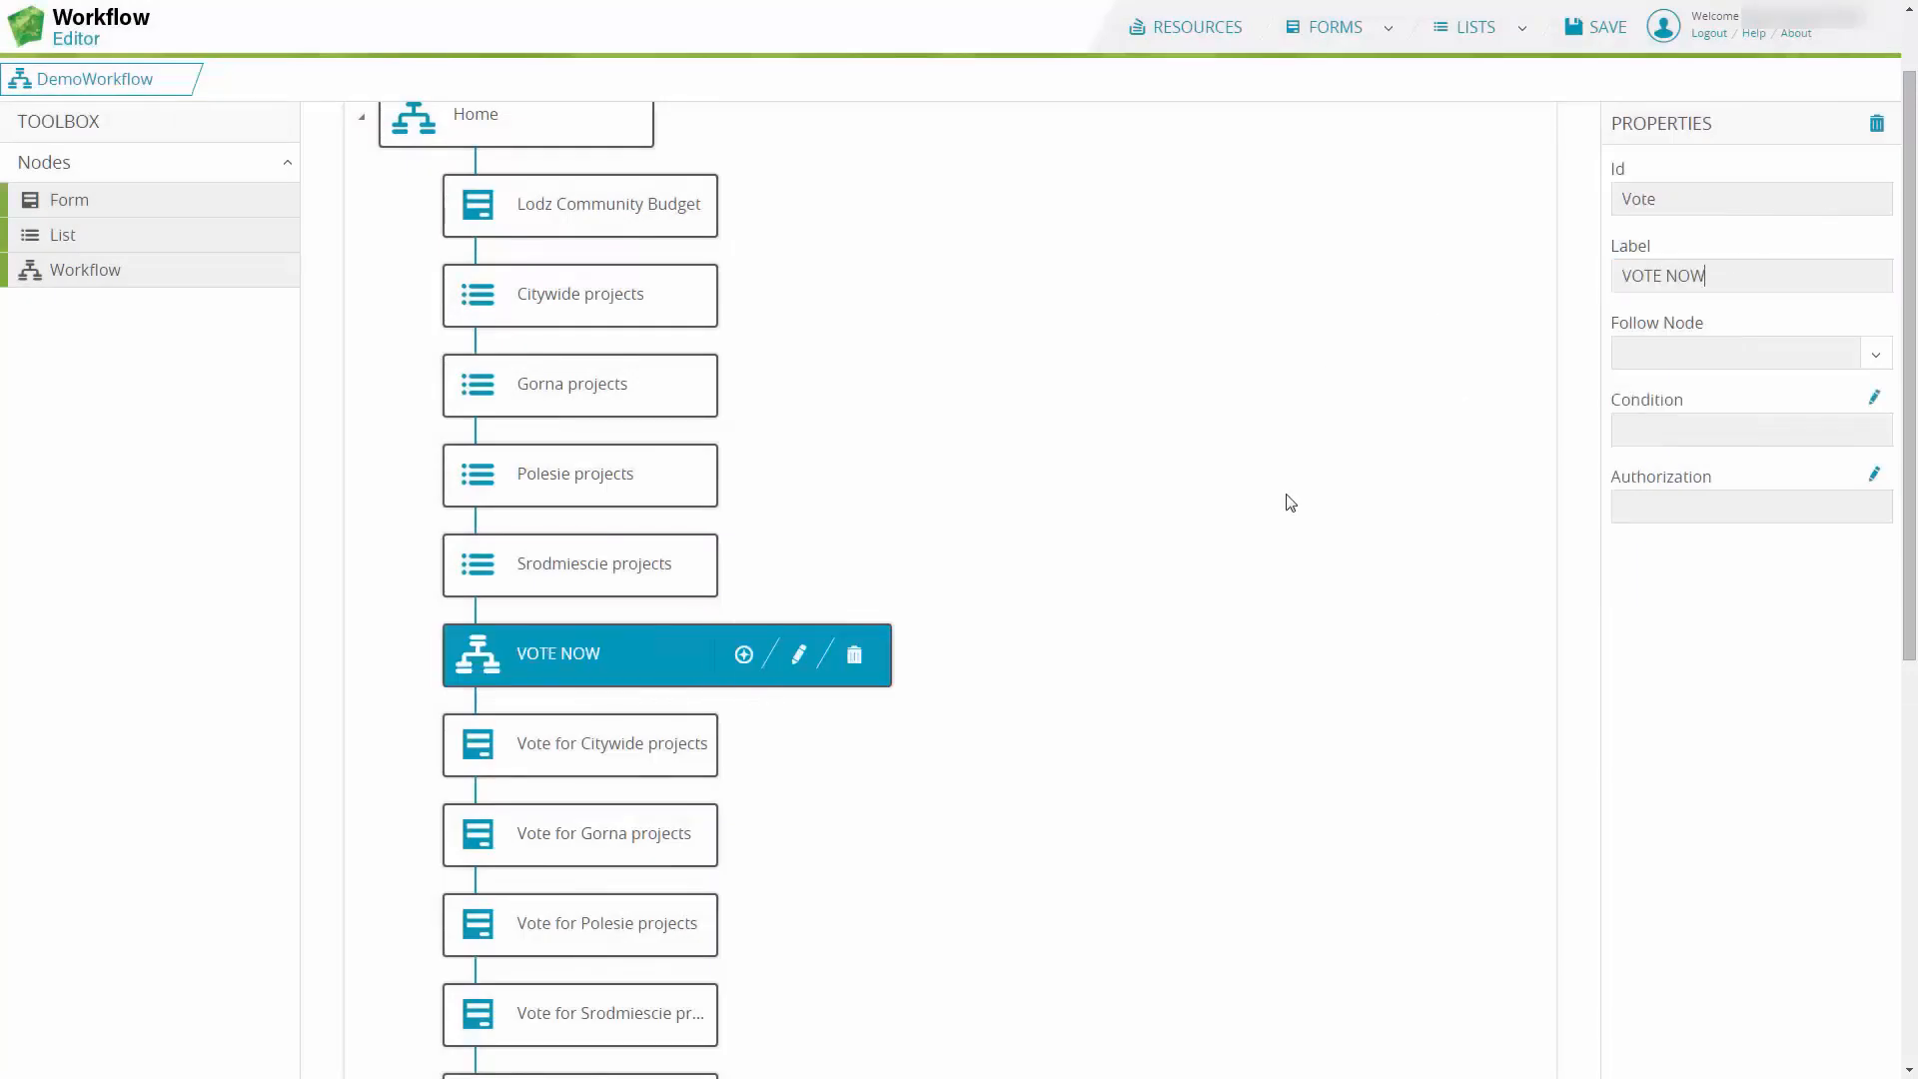
click(1480, 648)
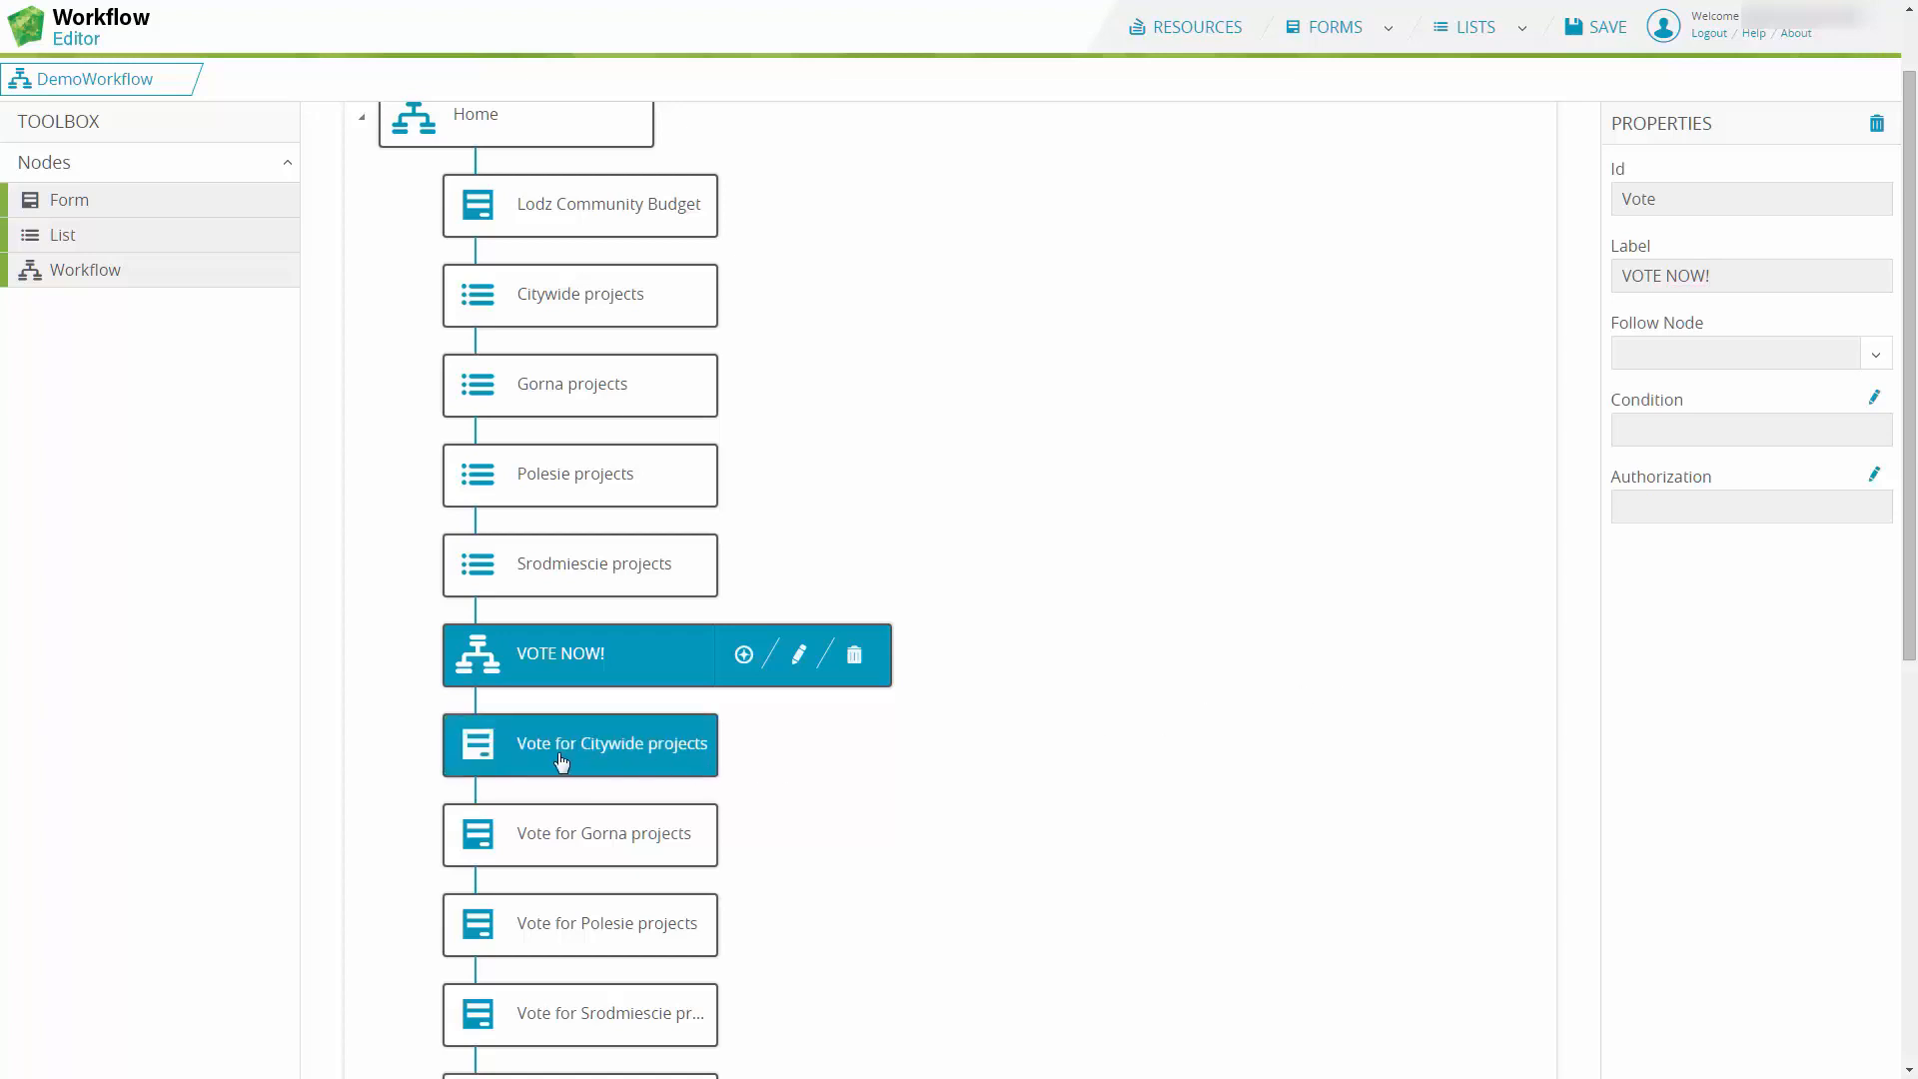
Step: Nest the Citywide, Gorna, Polesie and Srodmiescie voting form nodes inside the VOTE NOW! workflow node and check the resulting tree
drag(575, 762, 613, 748)
drag(603, 845, 636, 671)
drag(699, 924, 633, 656)
drag(621, 1015, 569, 650)
scroll(837, 749, down, 1)
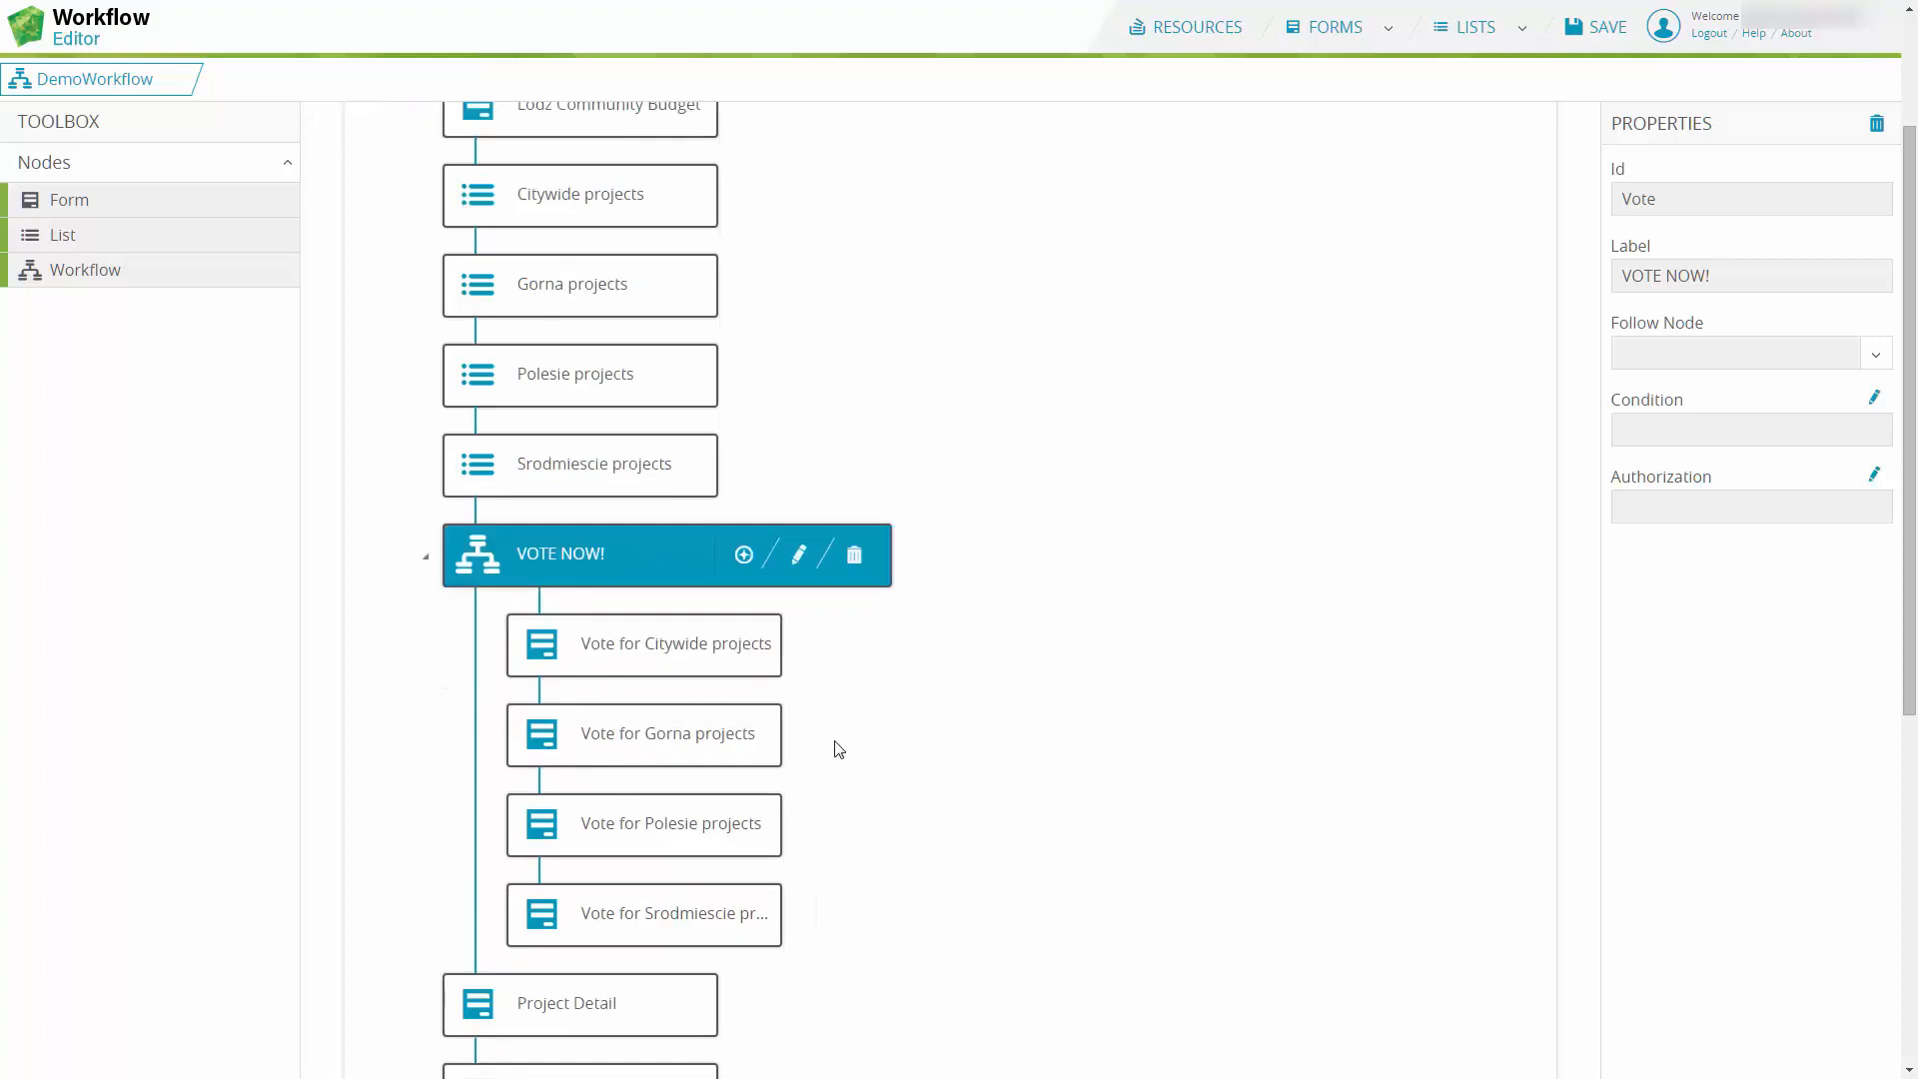
scroll(837, 749, down, 1)
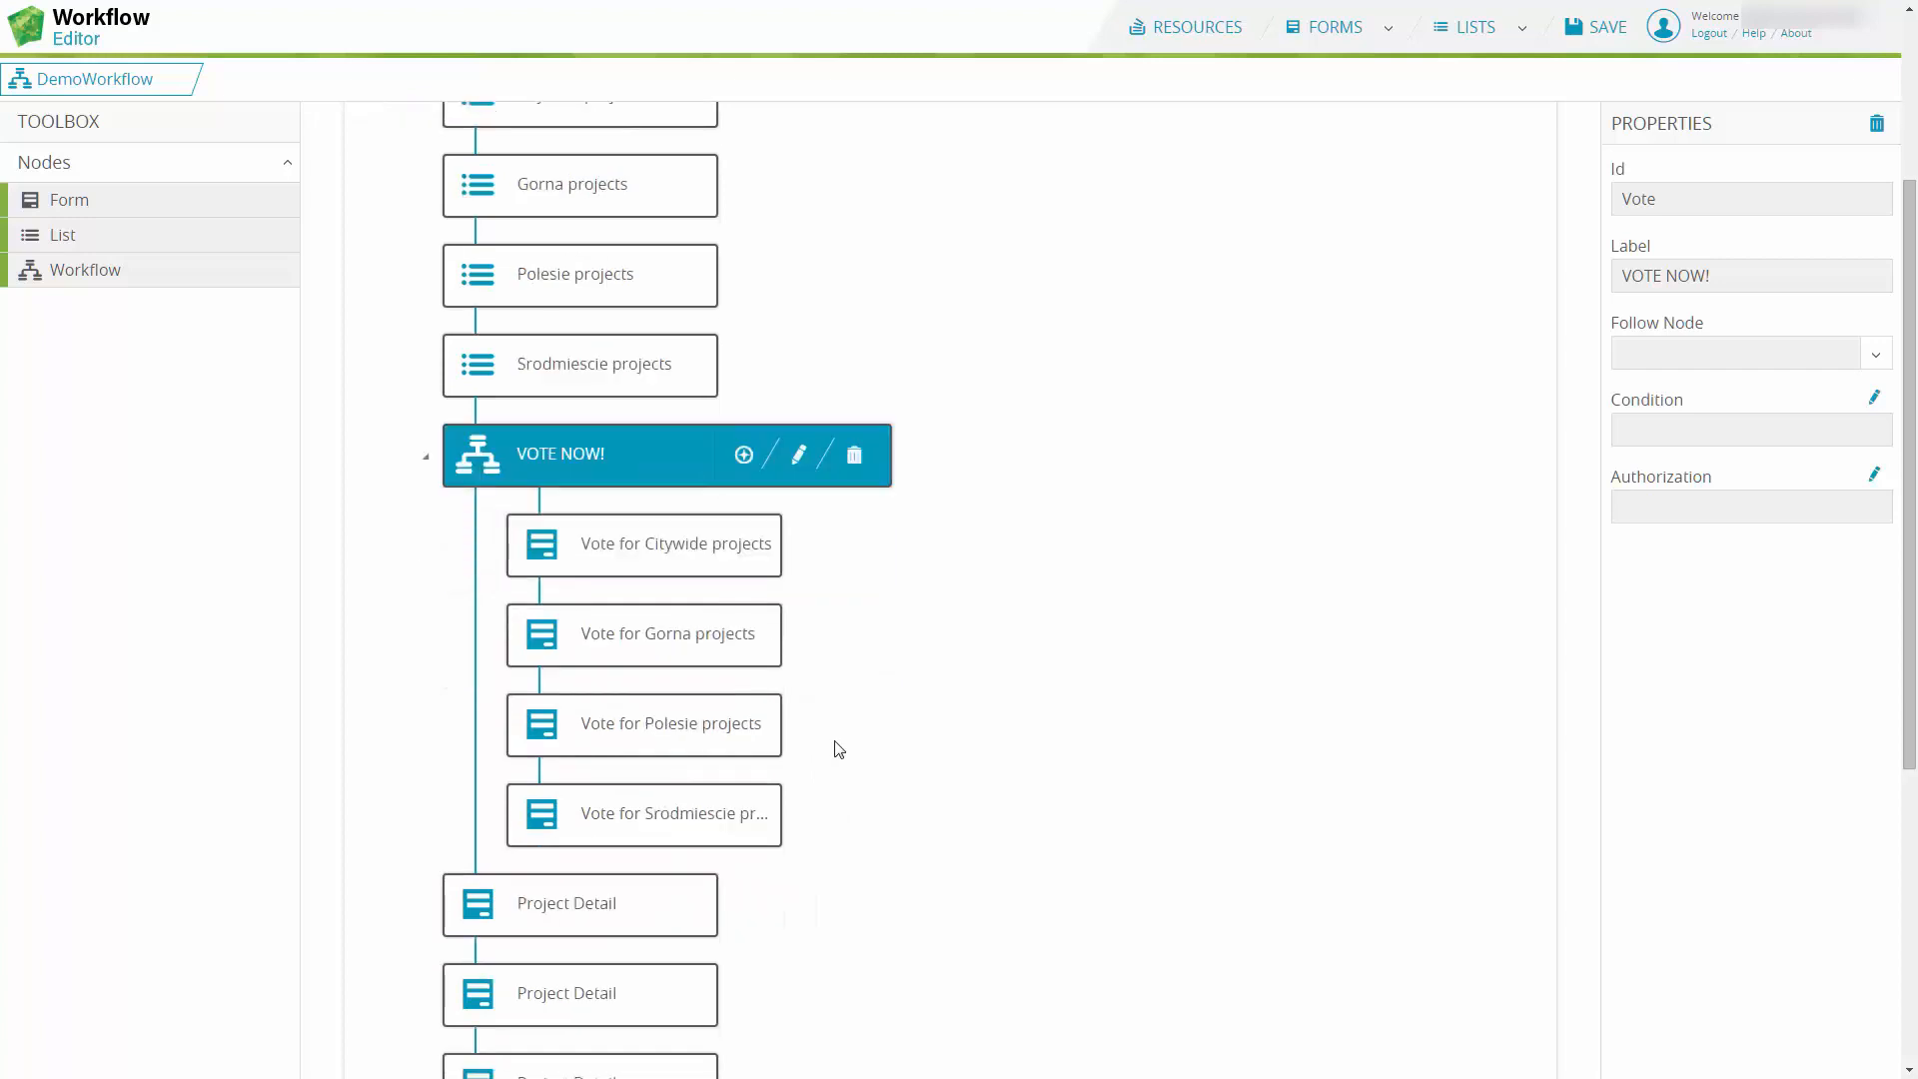
scroll(837, 750, down, 3)
scroll(837, 750, up, 3)
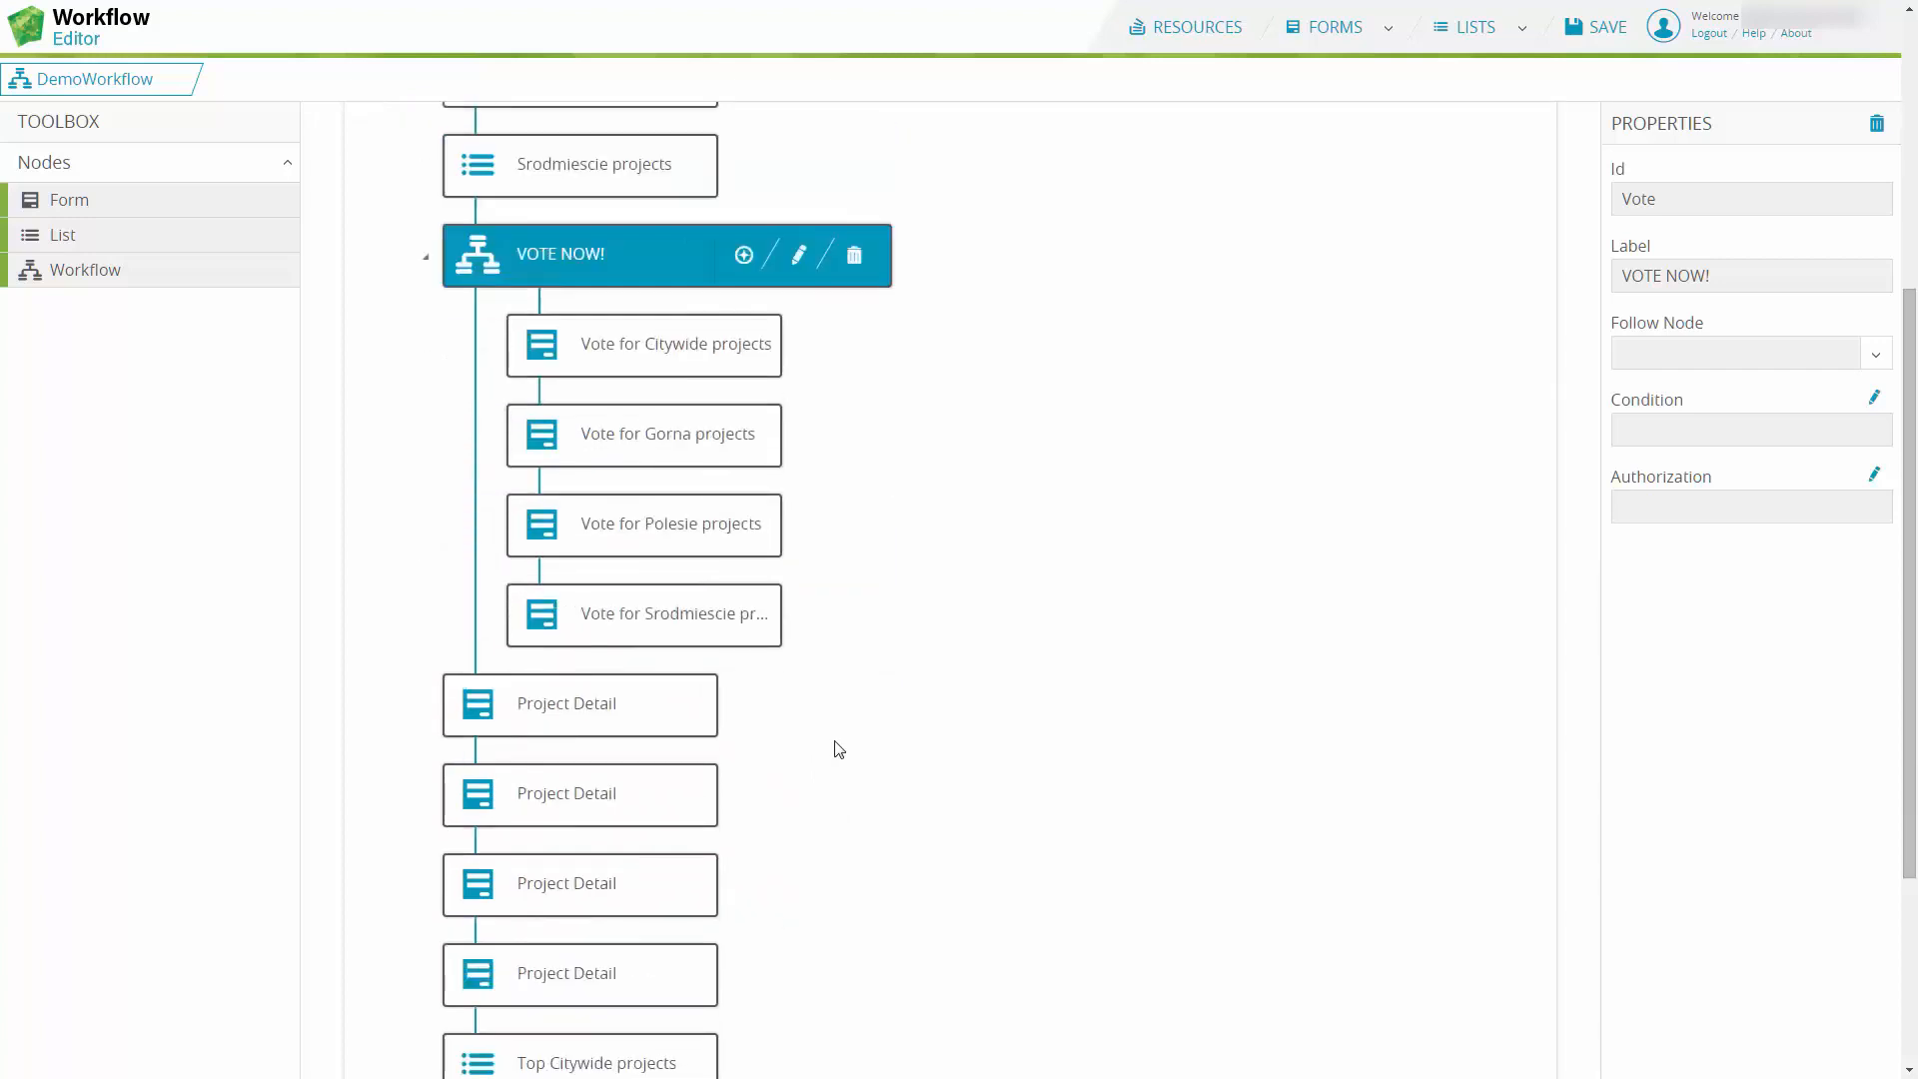